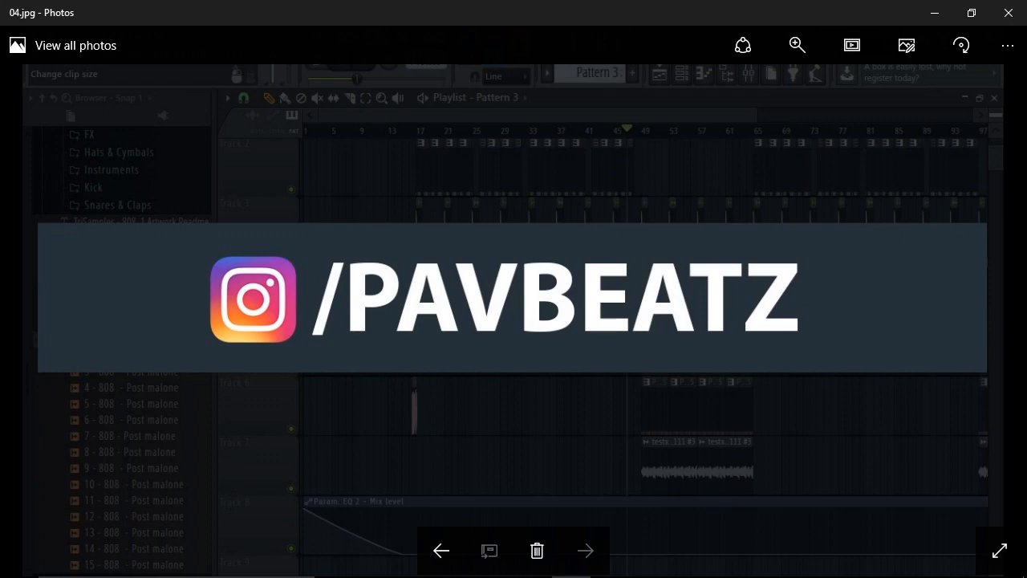
- View the previous banner image, 03.jpg, and switch to FL Studio
key("Left")
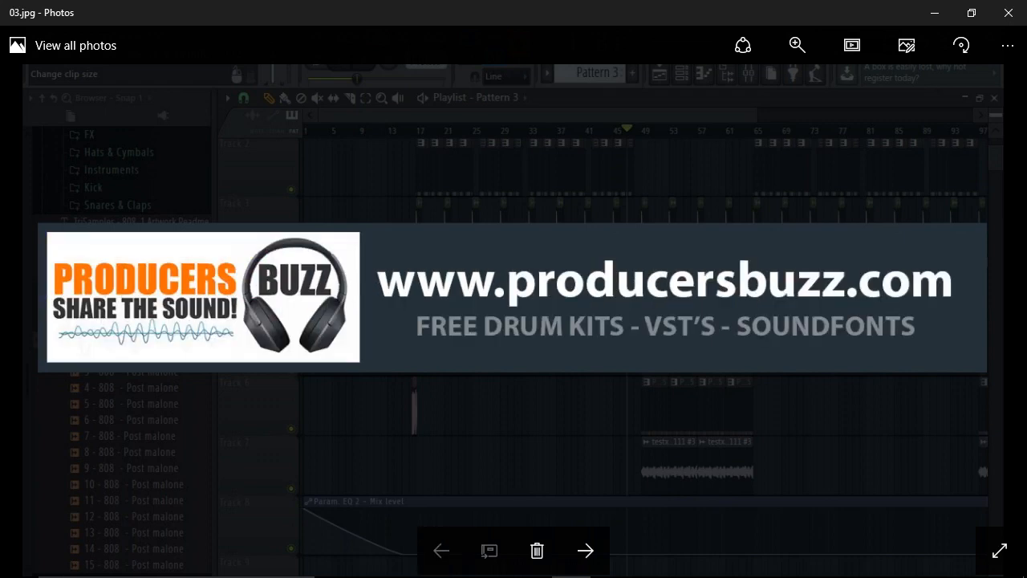
key("alt+Tab")
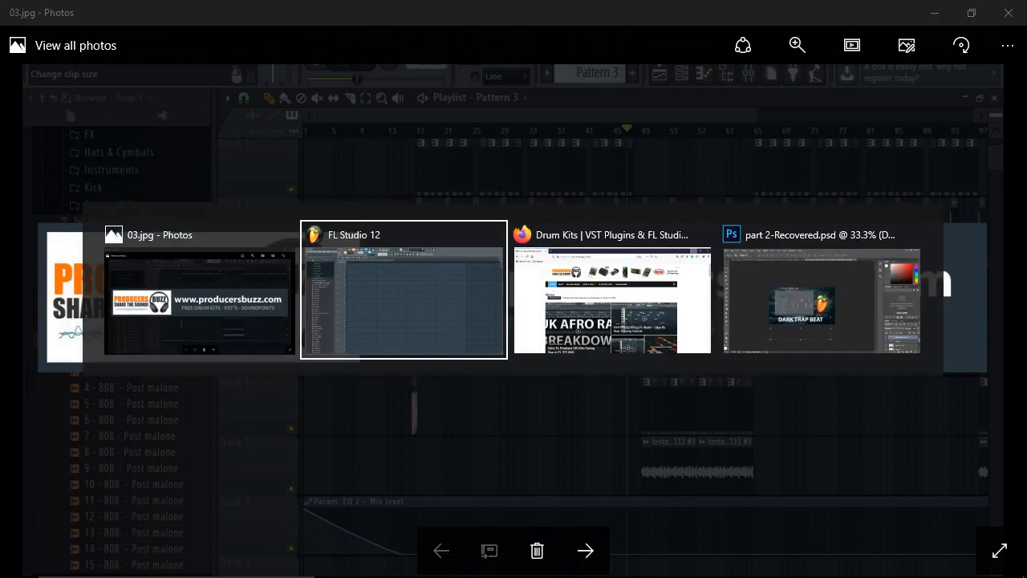
key("alt+Tab")
key("alt+shift+Tab")
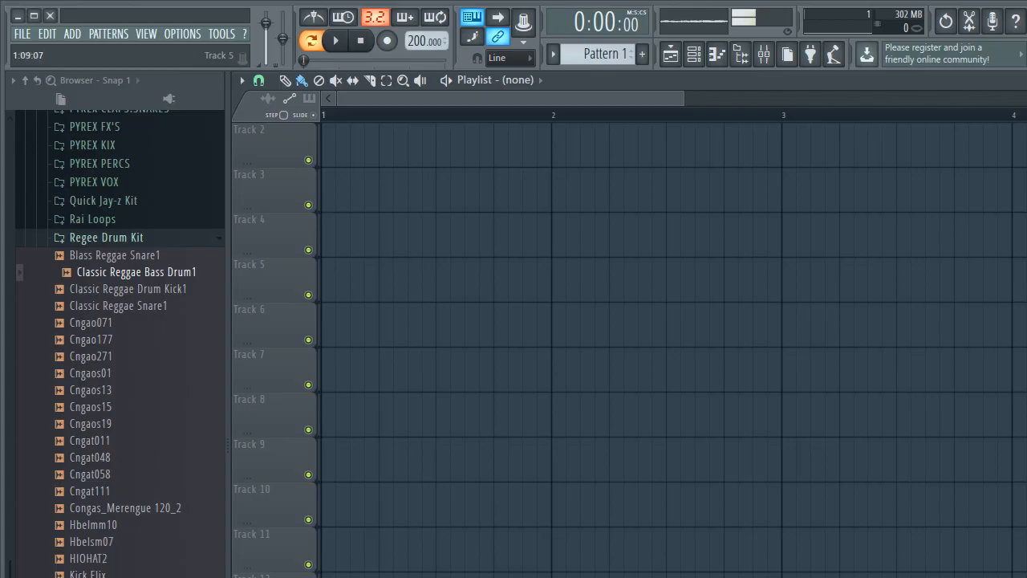
- Preview the Classic Reggae bass drum, drum kick and snare samples in the Regee Drum Kit folder
left_click(120, 272)
left_click(120, 289)
left_click(120, 306)
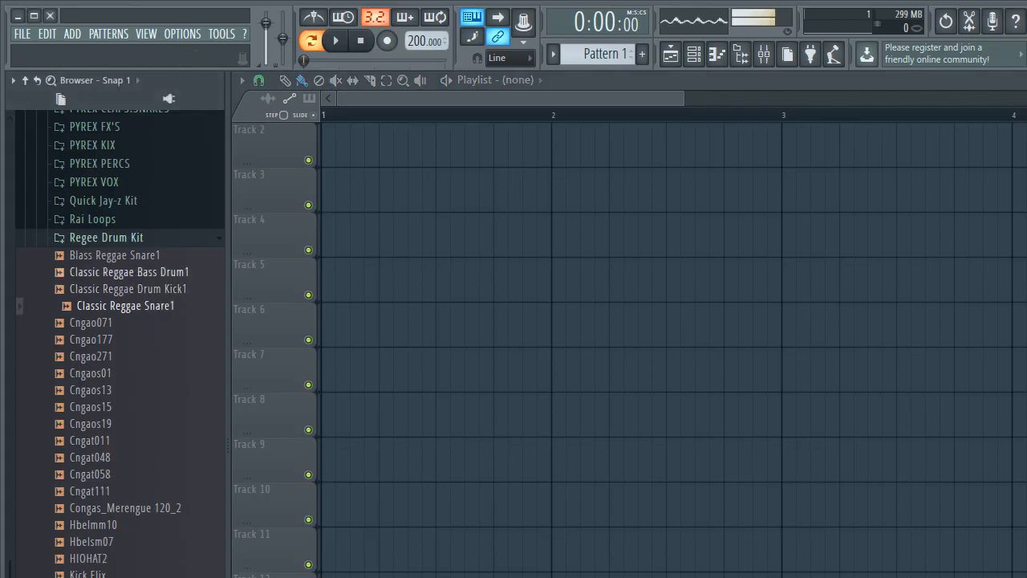
- Audition the Regee Drum Kit samples from Blass Reggae Snare1 down to "ruf clean loop pa fl 787"
left_click(117, 255)
key("Down")
key("Down")
key("Down")
key("Down")
key("Down")
key("Down")
key("Down")
key("Down")
key("Down")
key("Down")
key("Down")
key("Down")
key("Down")
key("Down")
key("Down")
key("Down")
key("Down")
key("Down")
key("Down")
key("Down")
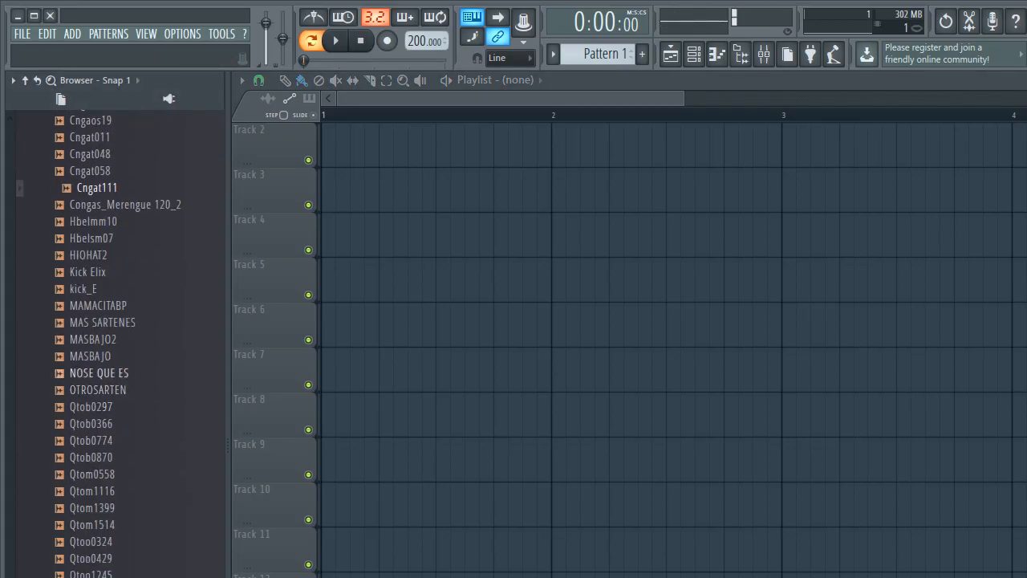
key("Down")
key("Down")
key("Down")
key("Down")
key("Down")
key("Down")
key("Down")
key("Down")
key("Down")
key("Down")
key("Down")
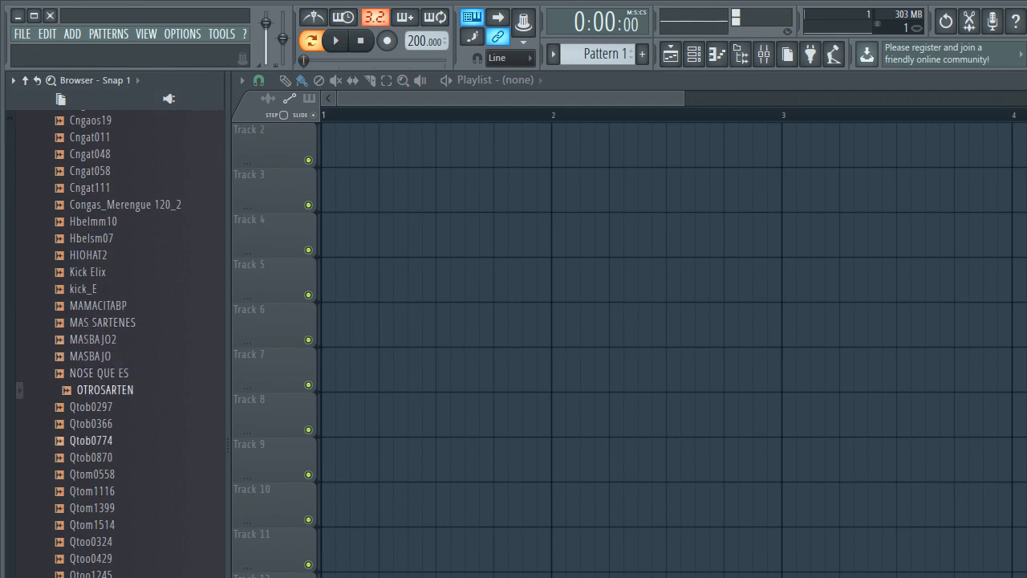
key("Up")
key("Up")
key("Up")
key("Up")
key("Up")
key("Up")
key("Up")
key("Down")
key("Down")
key("Down")
key("Down")
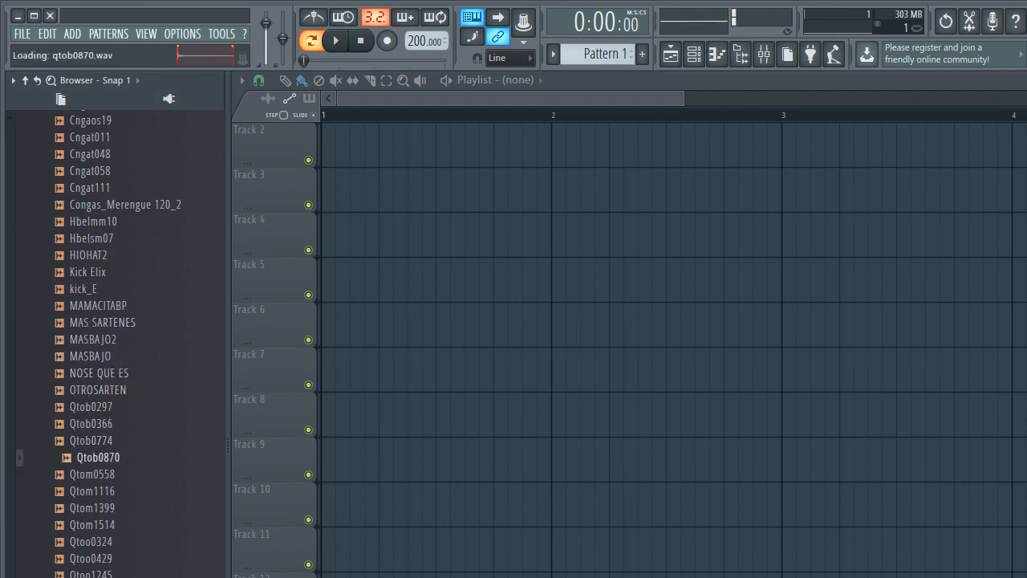
key("Up")
key("Up")
key("Down")
key("Down")
key("Down")
key("Down")
key("Down")
key("Down")
key("Down")
key("Down")
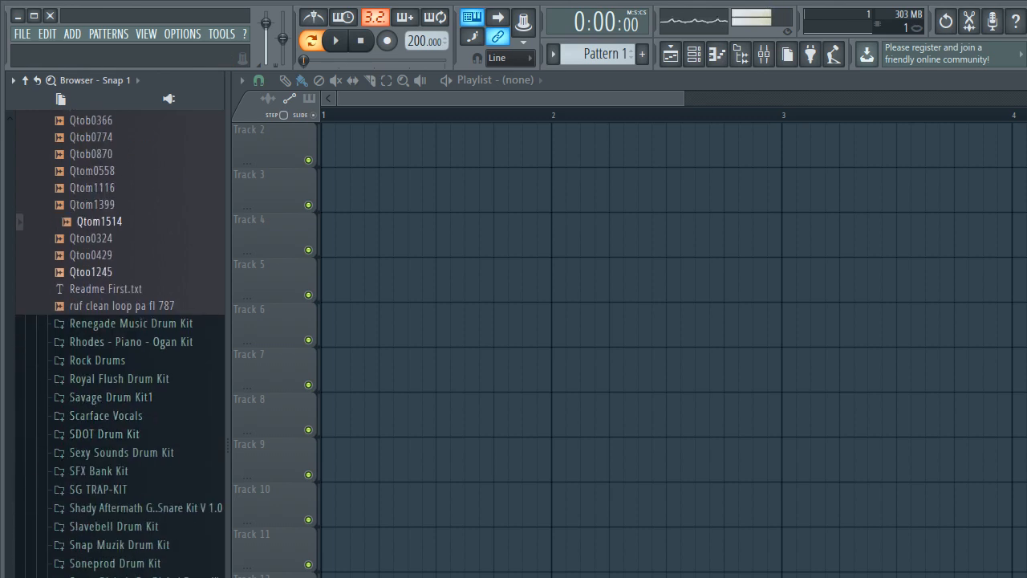
key("Down")
key("Down")
key("Down")
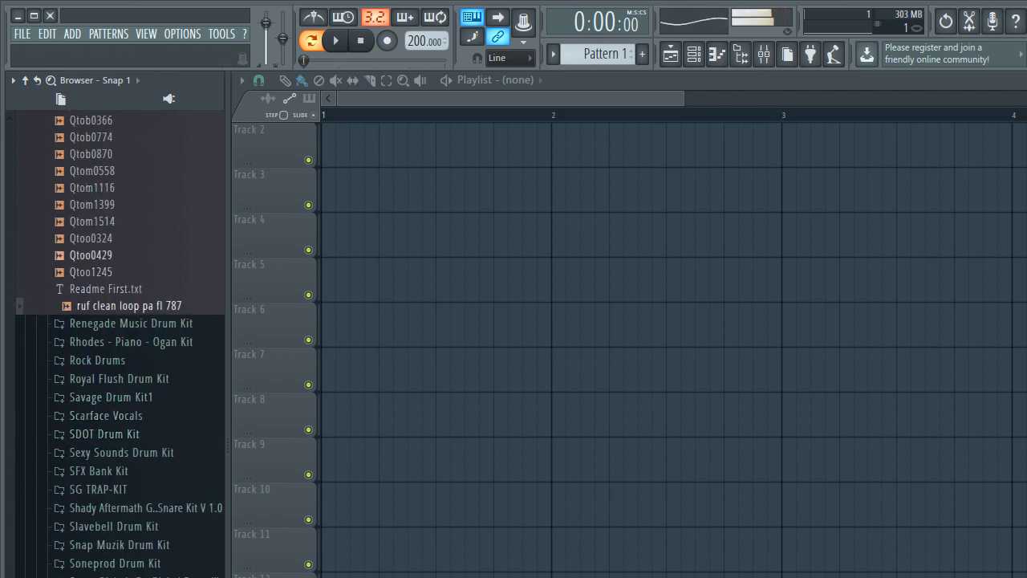
key("Up")
key("Up")
key("Up")
key("Up")
key("Up")
key("Up")
key("Down")
key("Down")
key("Down")
key("Down")
key("Down")
key("Down")
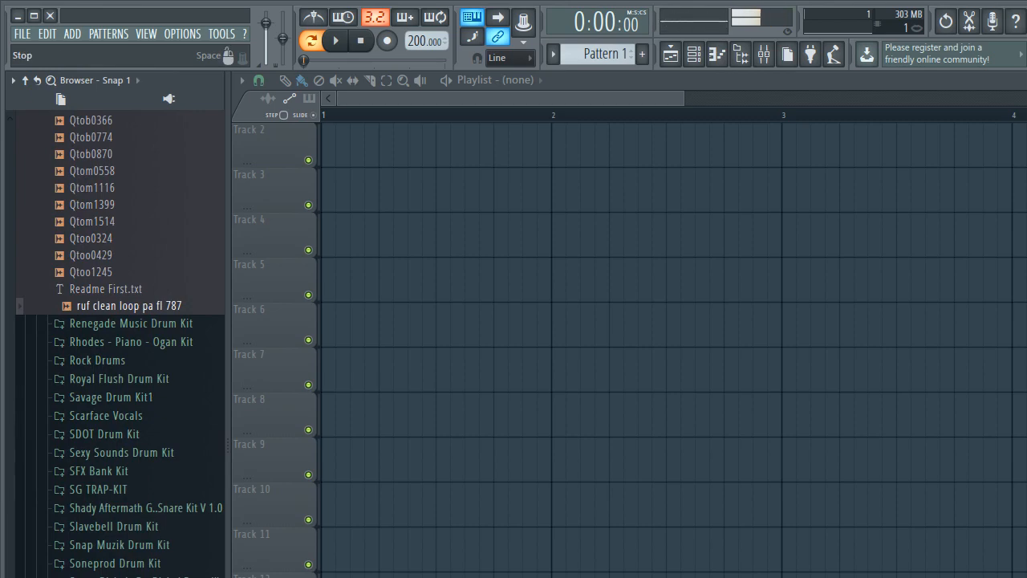
- Switch to Firefox and open the site search on producersbuzz.com
key("alt+Tab")
key("alt+Tab")
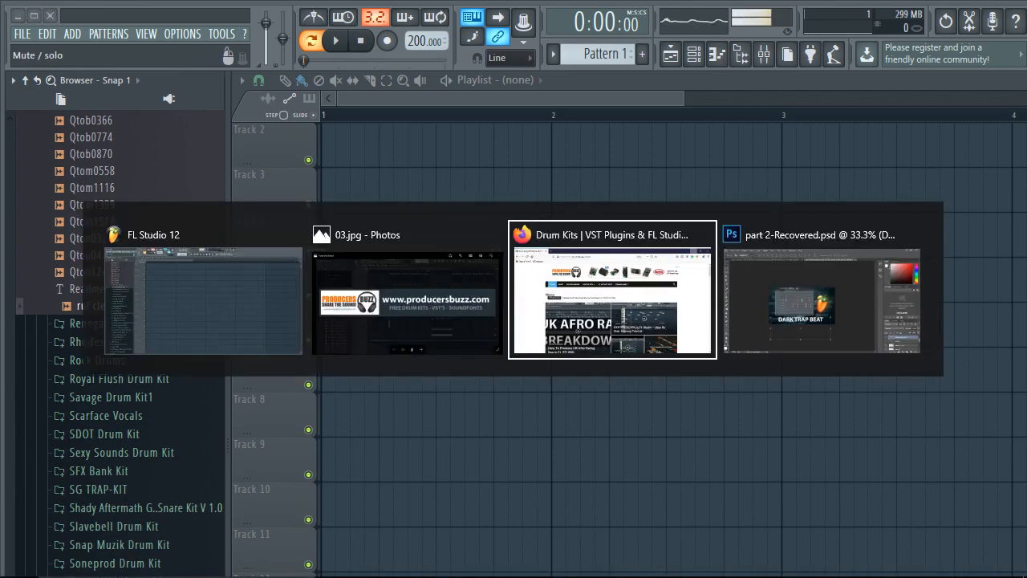
left_click(834, 186)
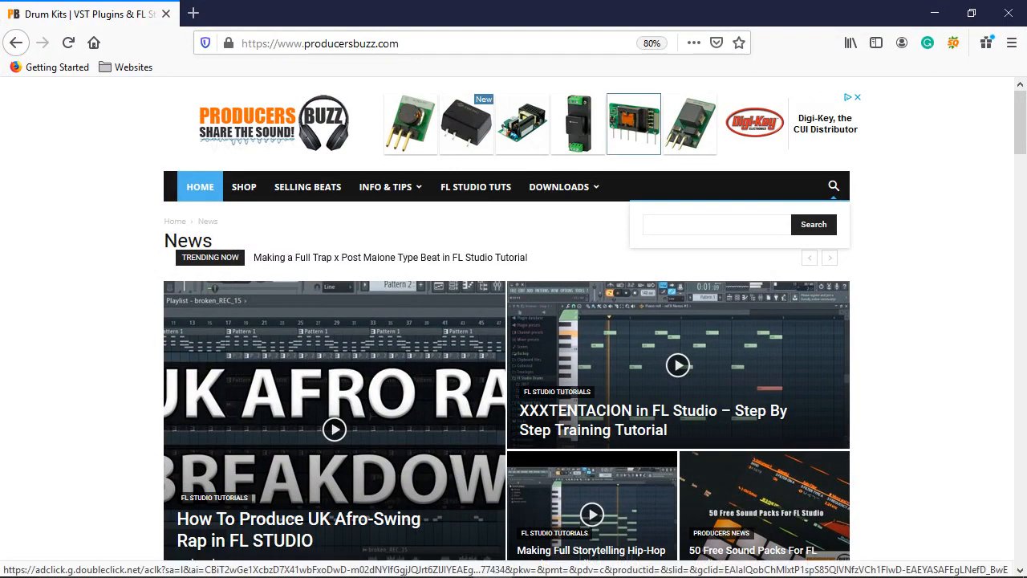
- Return to FL Studio and preview Blass Reggae Snare1 at the start of the Regee Drum Kit folder
key("alt+Tab")
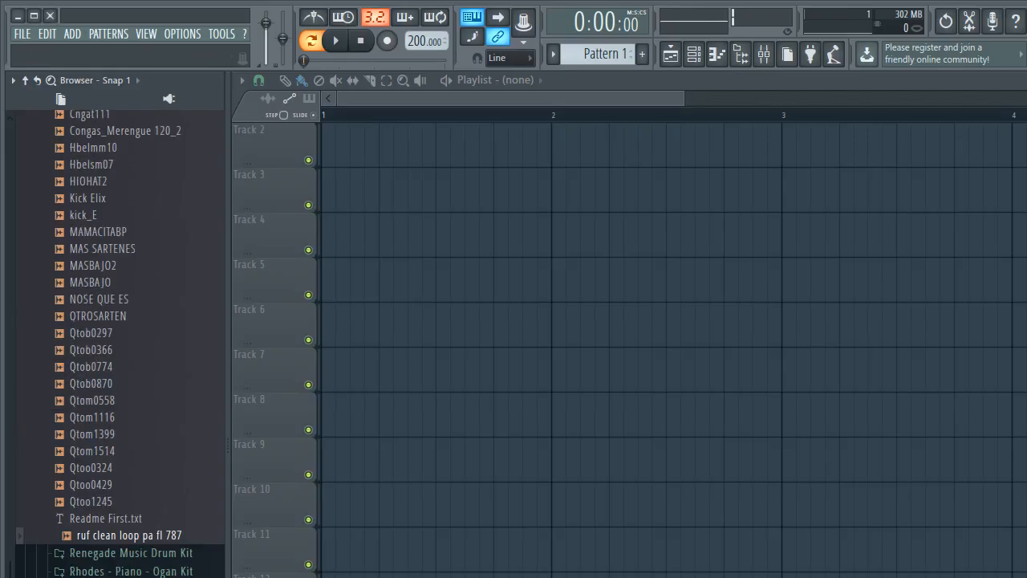
scroll(117, 346, "up", 10)
left_click(115, 458)
left_click(115, 457)
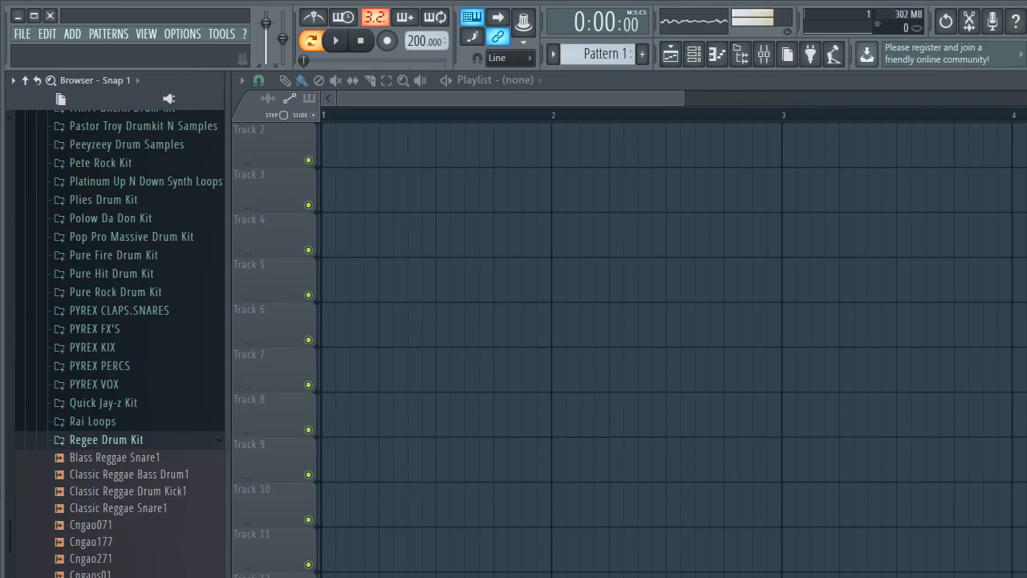
- Switch to Firefox, search the site for "regg" and open the 3 Reggae Drum Kits page
key("alt+Tab")
type("reg")
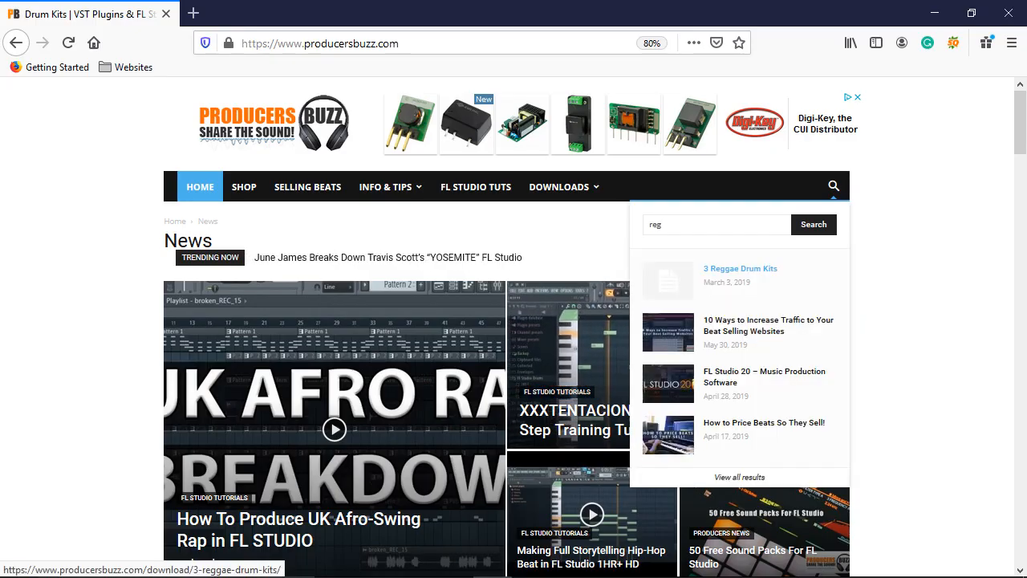
type("g")
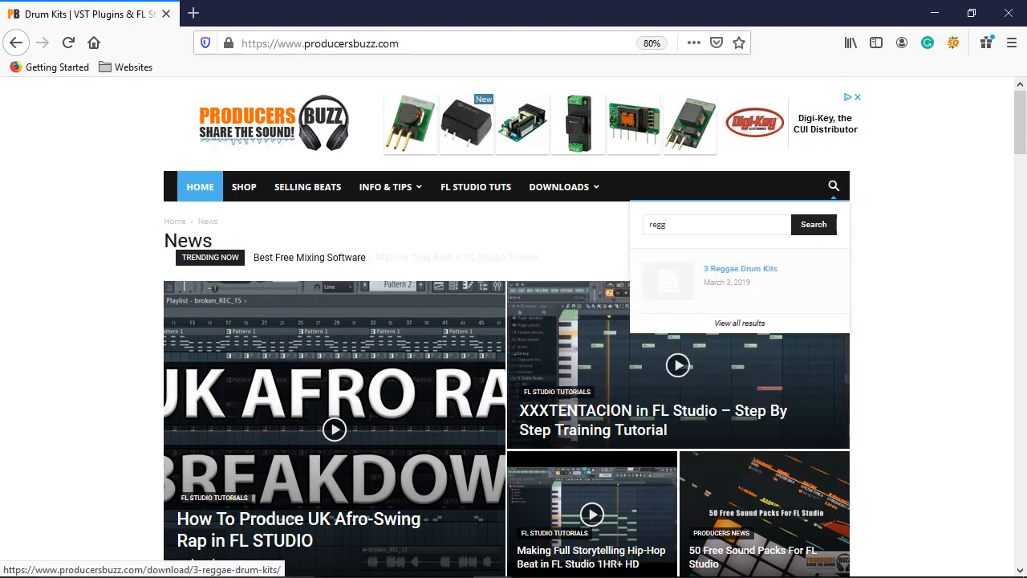
left_click(740, 269)
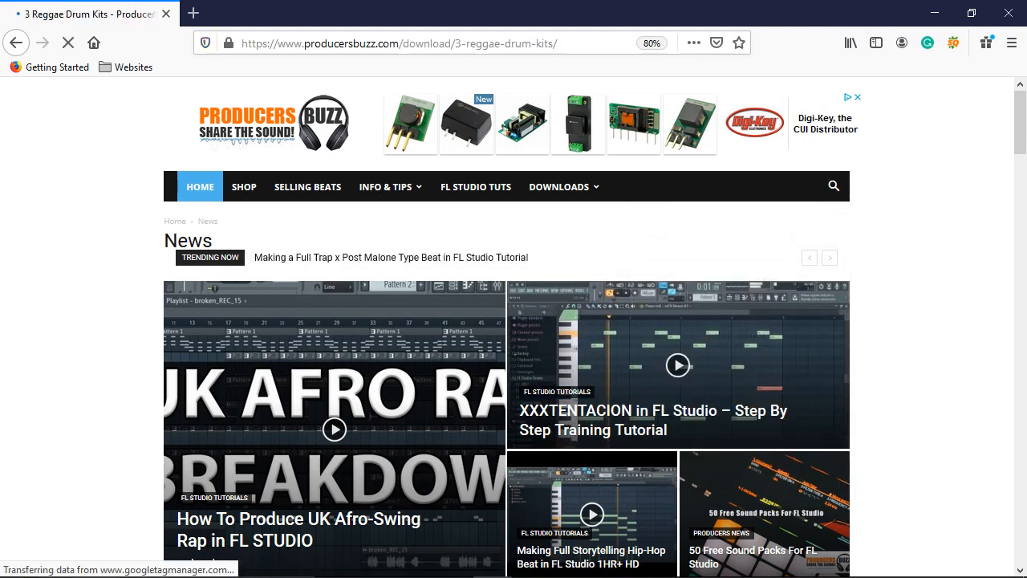
- Dismiss the Firefox tracking notice and cancel the save prompt for the reggae drum kits zip
scroll(507, 327, "down", 3)
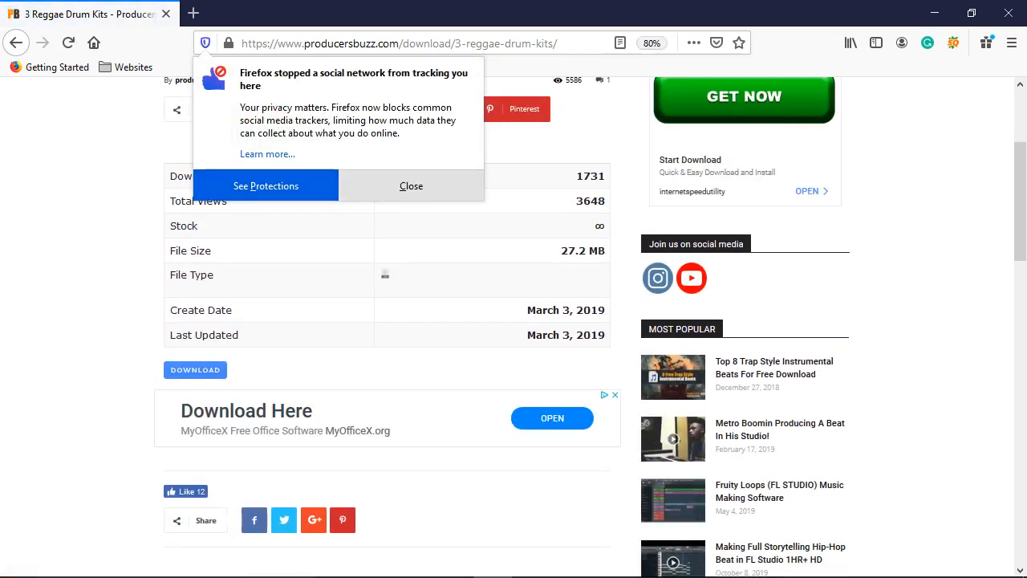
left_click(410, 186)
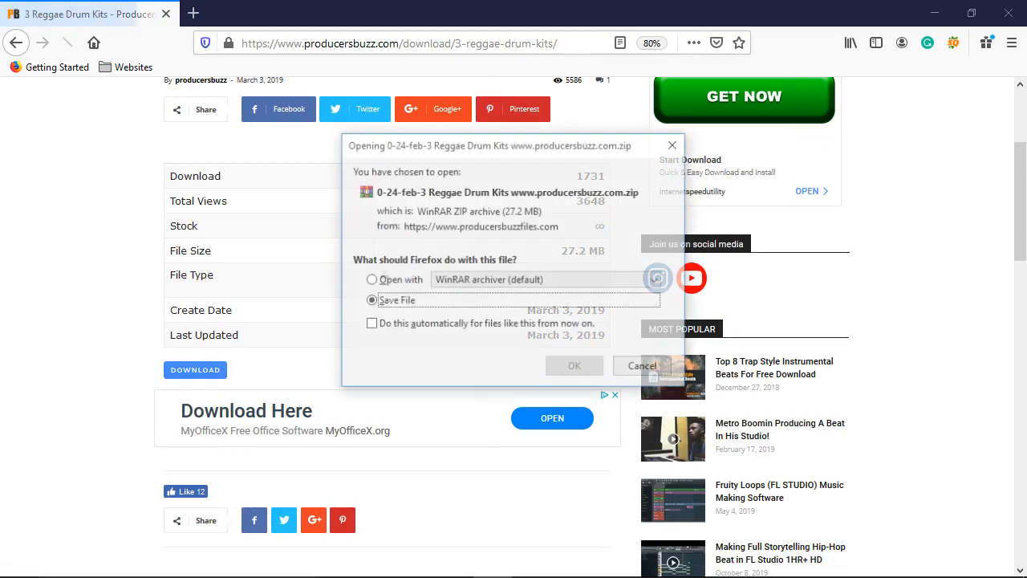
left_click(644, 367)
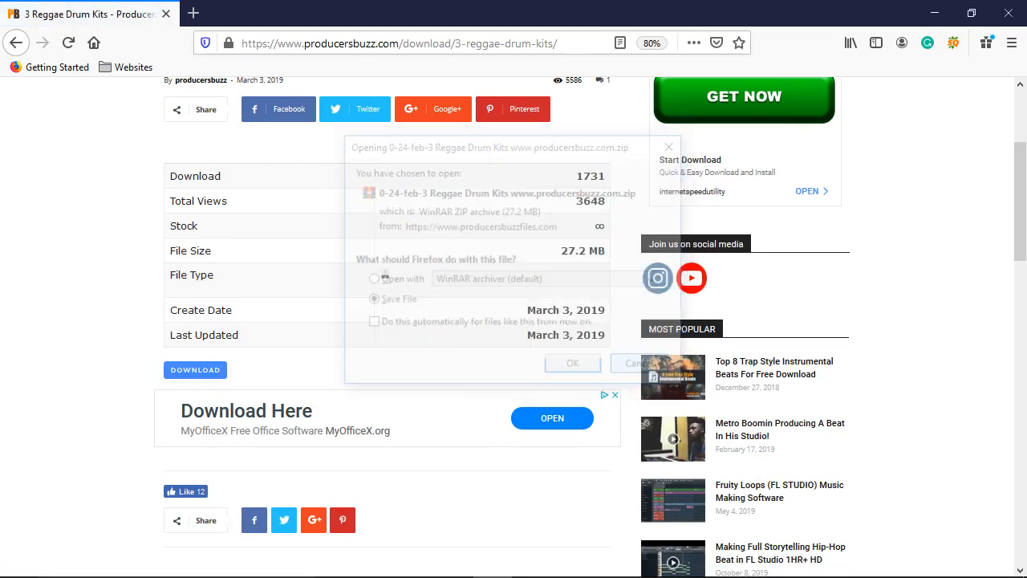
- Download the 3 Reggae Drum Kits zip archive from its page, choosing to save the file
scroll(513, 321, "down", 10)
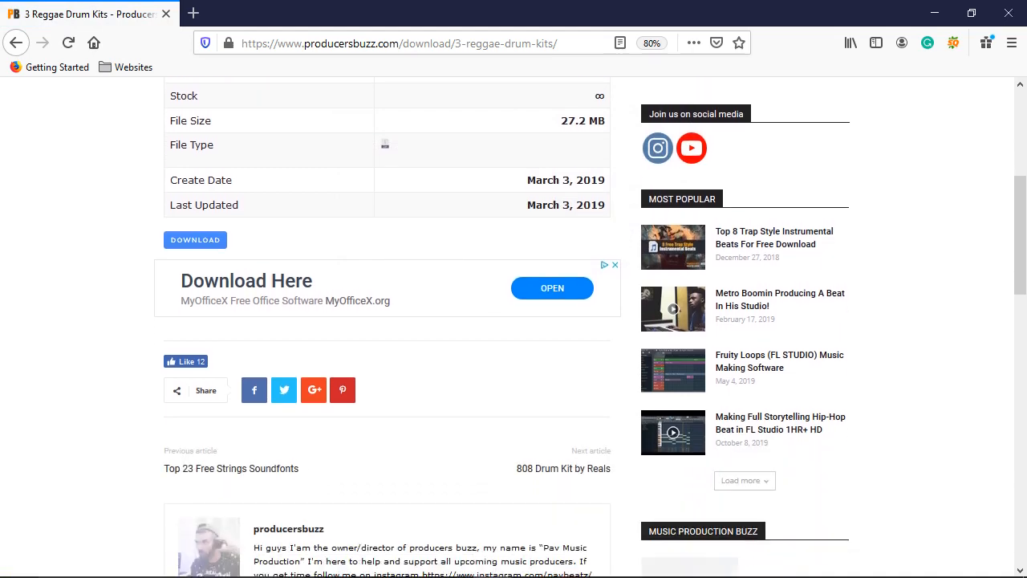
scroll(355, 311, "up", 10)
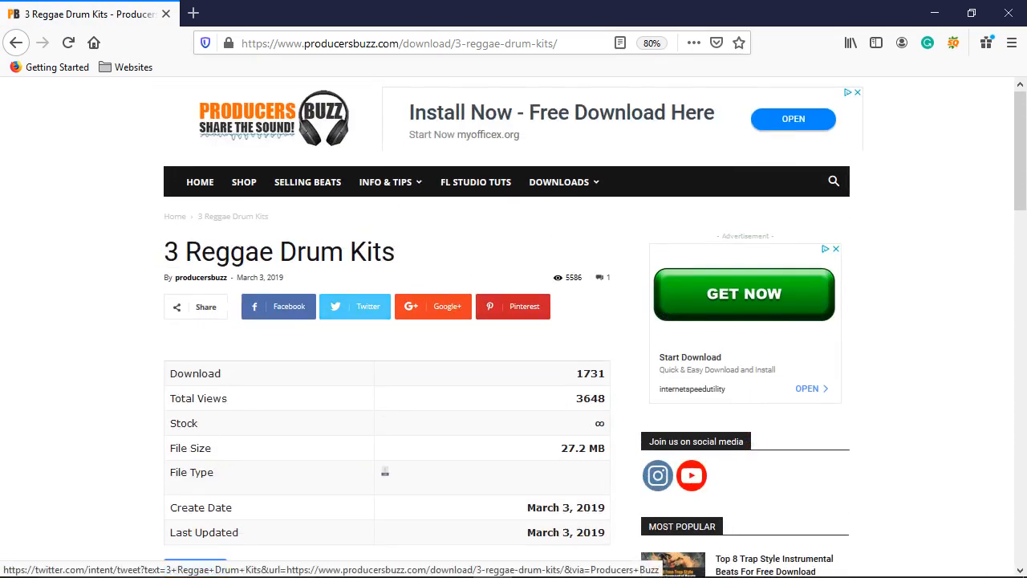
scroll(354, 311, "down", 3)
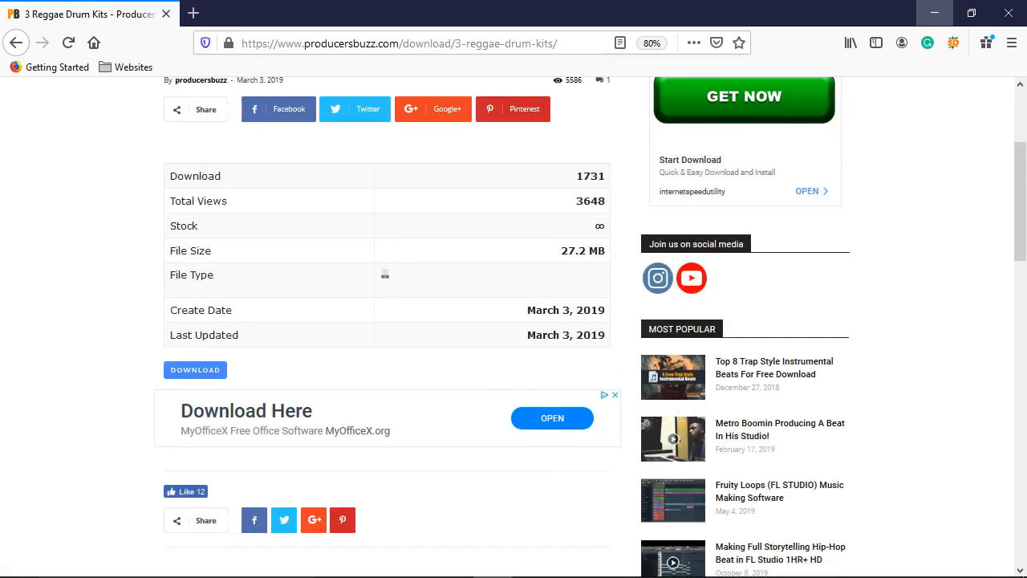
left_click(195, 369)
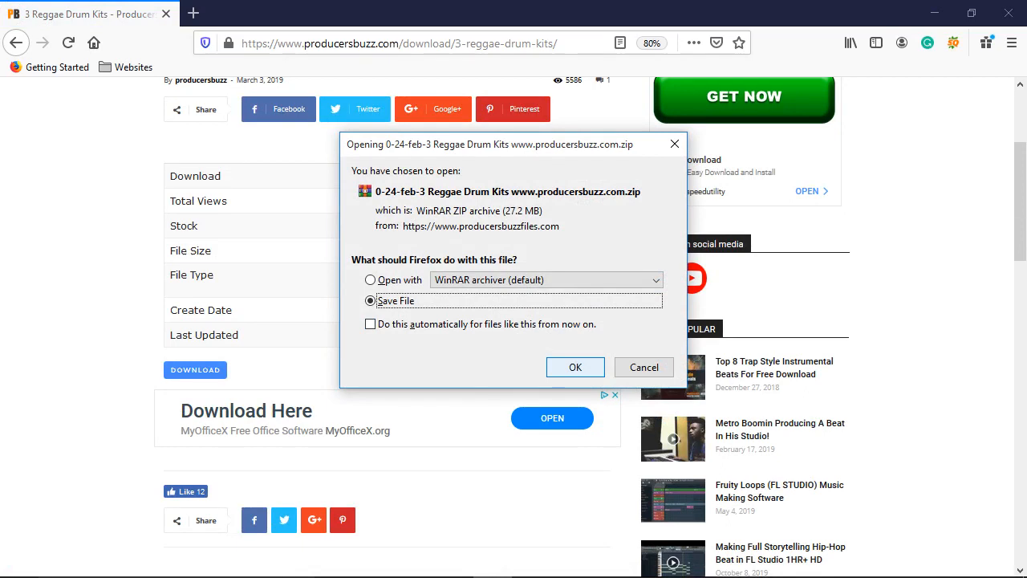
left_click(576, 367)
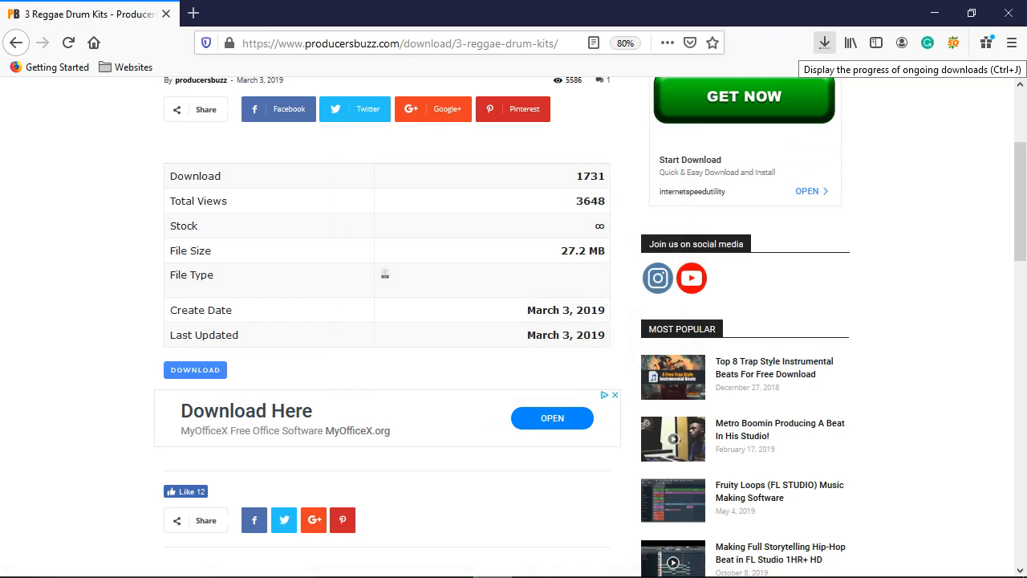
- Check the zip's download progress and minimize Firefox to return to FL Studio
left_click(824, 43)
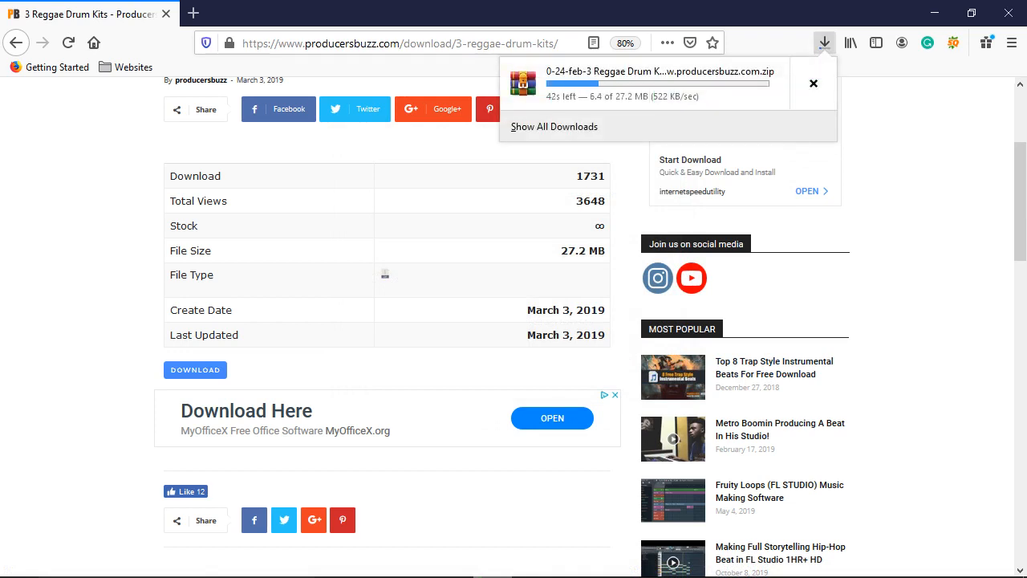
left_click(825, 42)
left_click(935, 13)
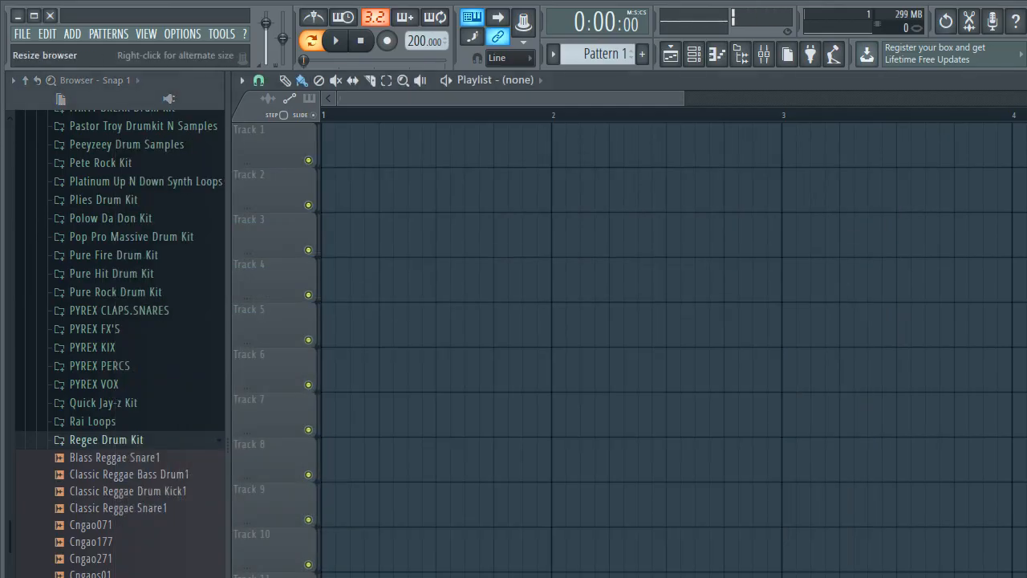
- Widen the sample browser pane and open the Channel rack
left_click_drag(229, 421, 329, 421)
scroll(682, 241, "down", 2)
left_click(694, 55)
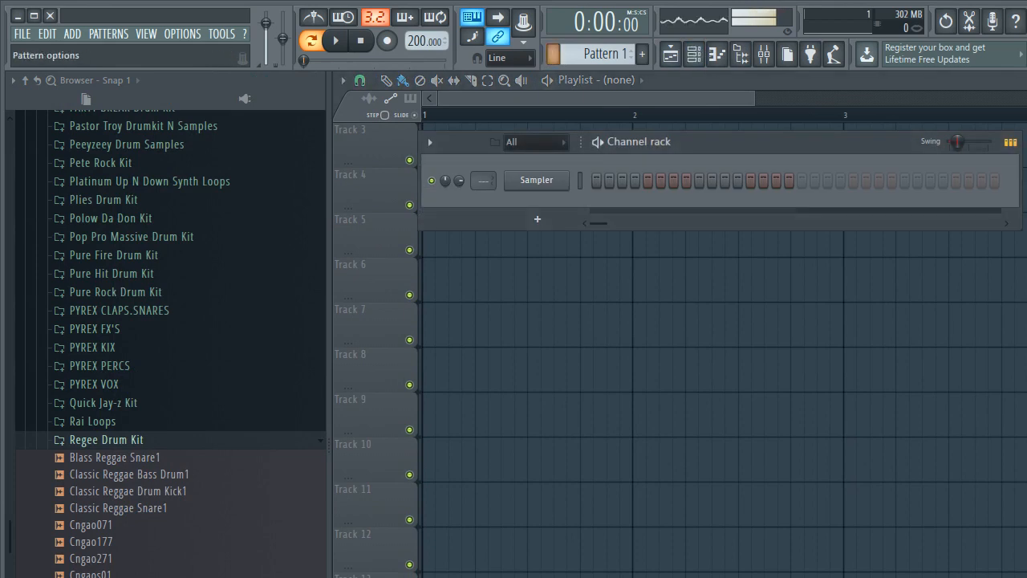
scroll(426, 41, "up", 1)
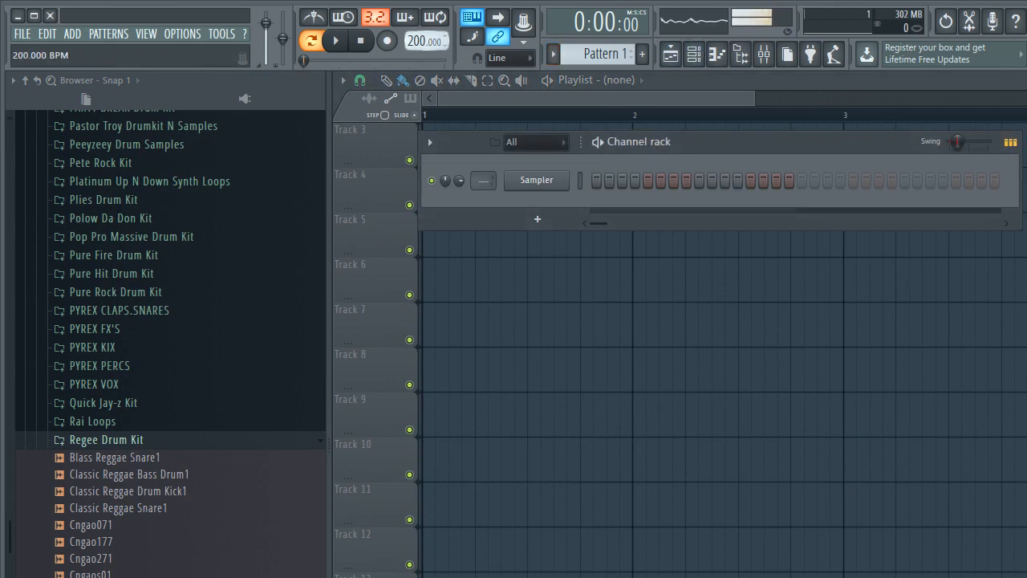
- Reposition the Channel rack window over the playlist, just beside the widened sample browser
left_click_drag(698, 142, 649, 201)
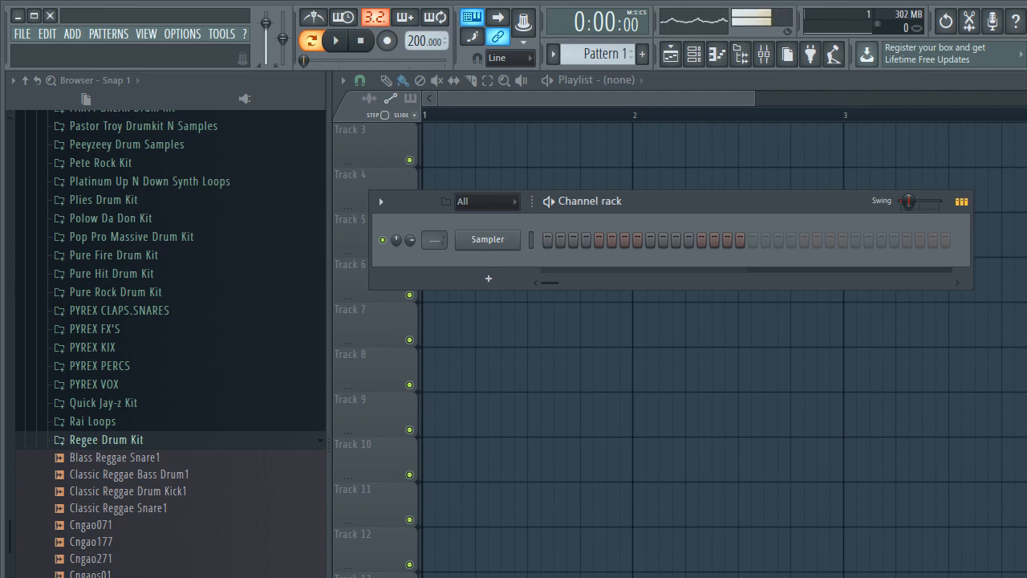
left_click_drag(649, 202, 689, 192)
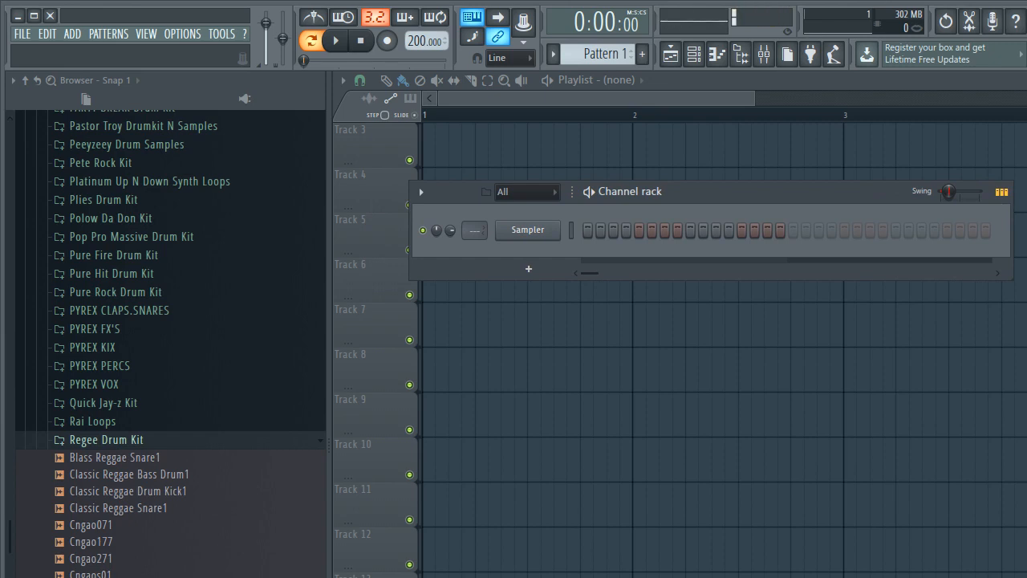
mouse_move(689, 192)
left_mouse_down()
mouse_move(704, 192)
mouse_move(663, 202)
mouse_move(692, 201)
left_mouse_up()
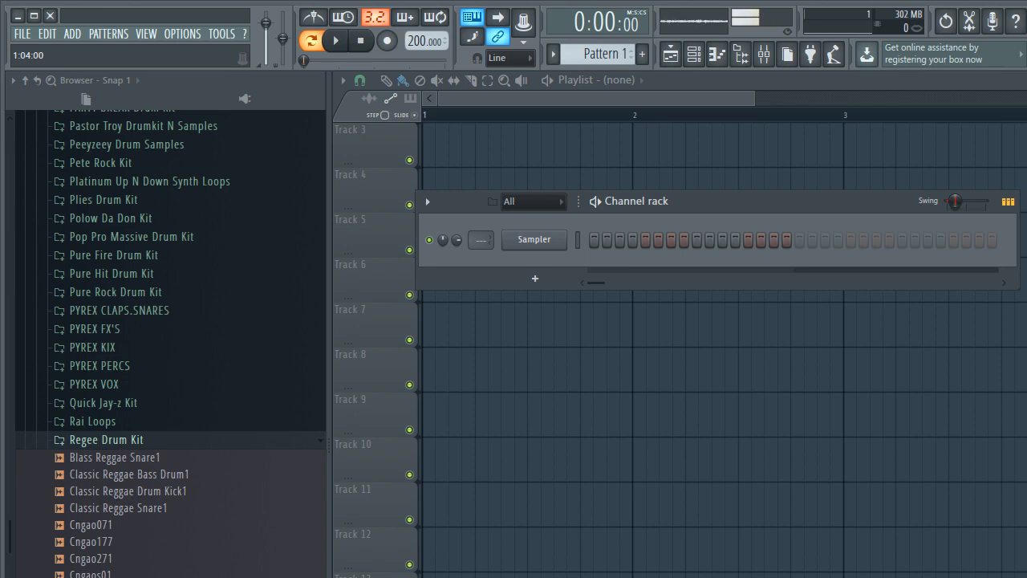
left_click_drag(692, 202, 701, 179)
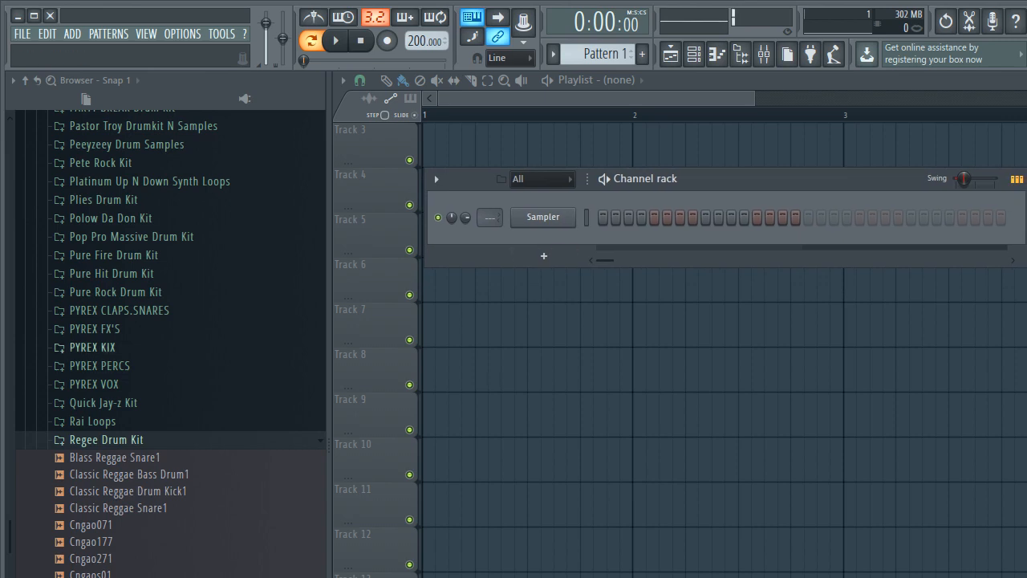
- Preview the Classic Reggae Bass Drum1 sample in the Regee Drum Kit folder
scroll(89, 384, "down", 4)
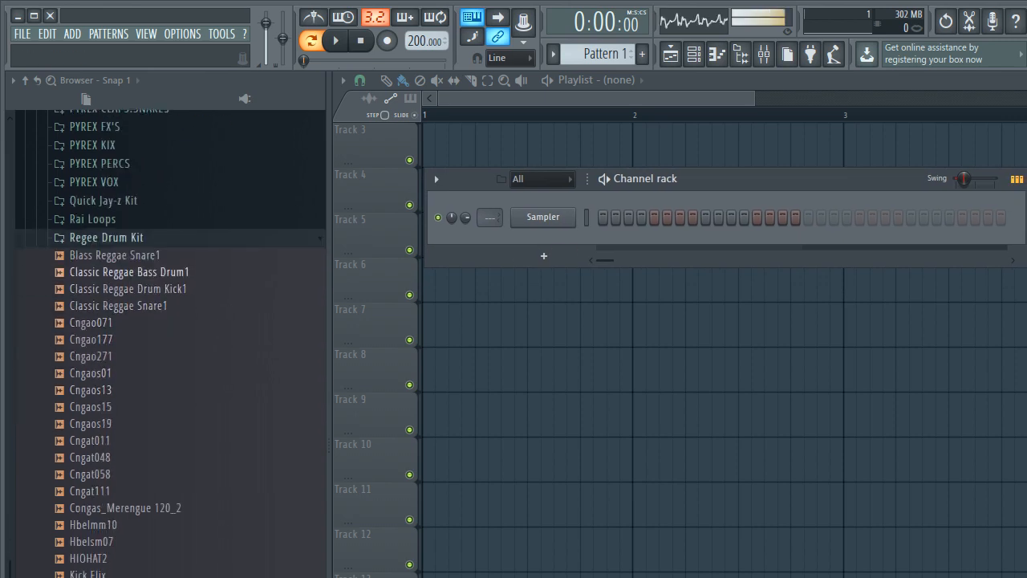
left_click(123, 272)
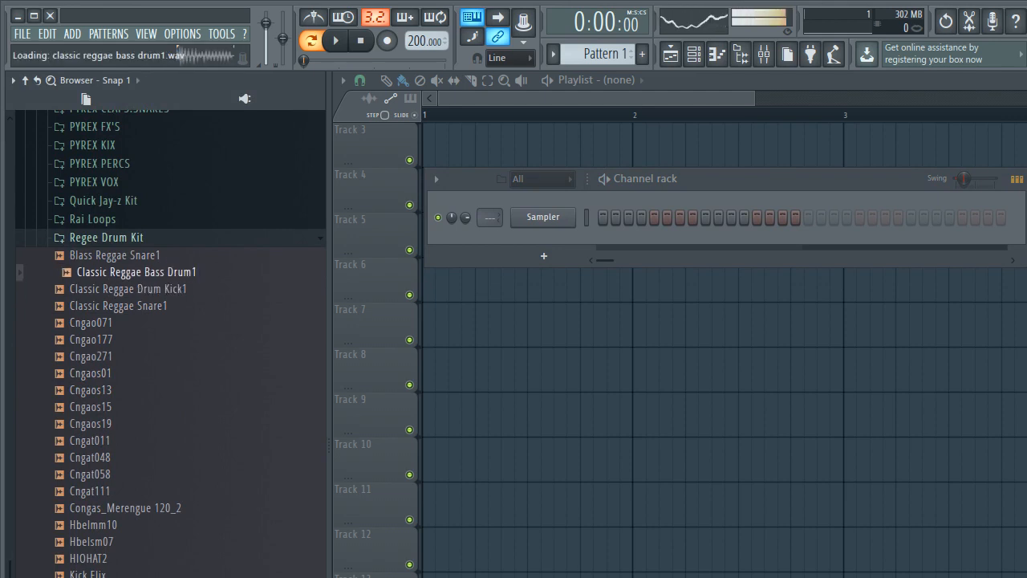
- Compare the Classic Reggae Bass Drum1 and Drum Kick1 samples, and load Classic Reggae Drum Kick1 into the Sampler channel
key("Down")
key("Down")
key("Up")
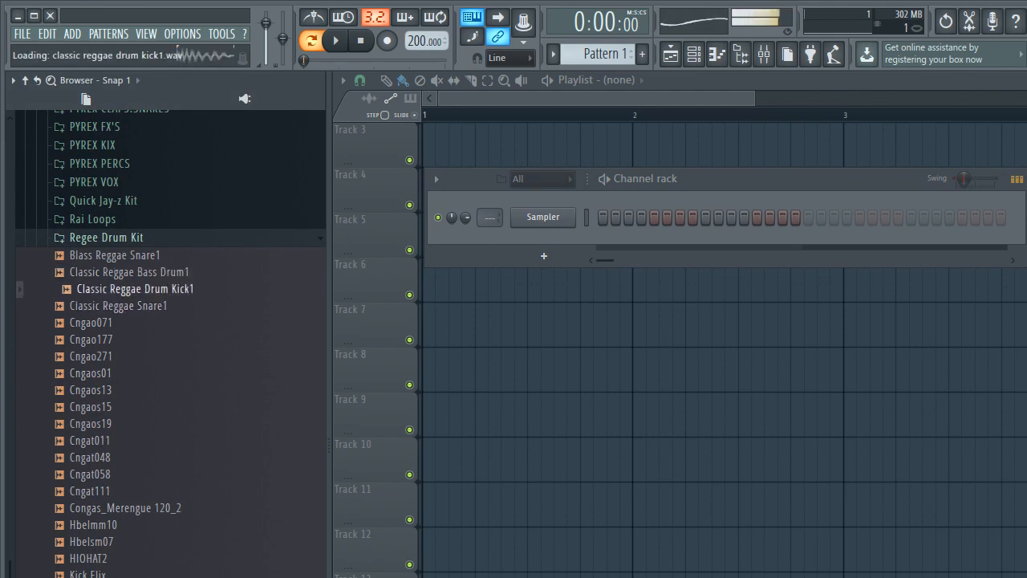
key("Up")
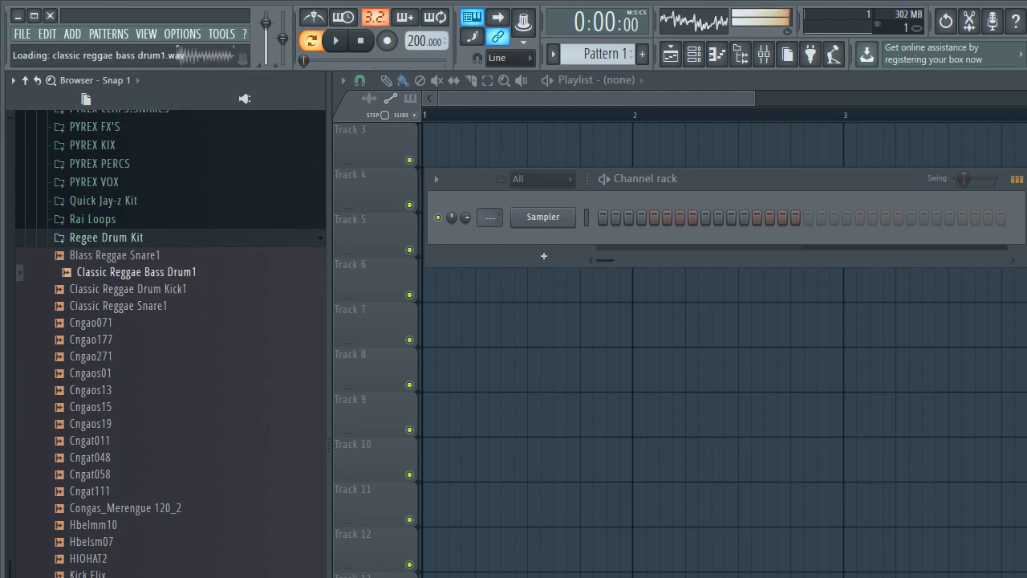
key("Down")
key("Down")
key("Up")
key("Down")
key("Up")
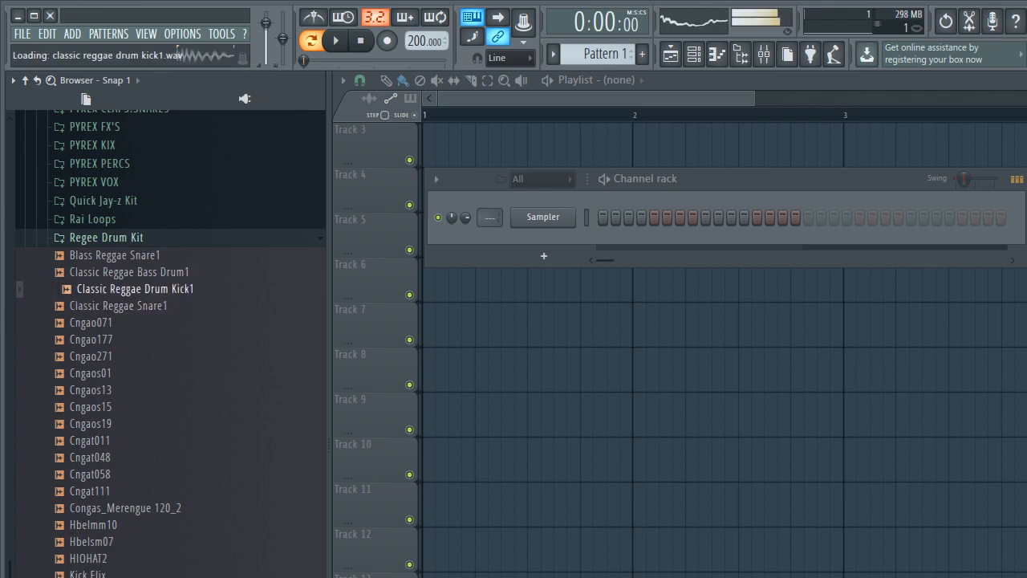
left_click_drag(128, 289, 529, 220)
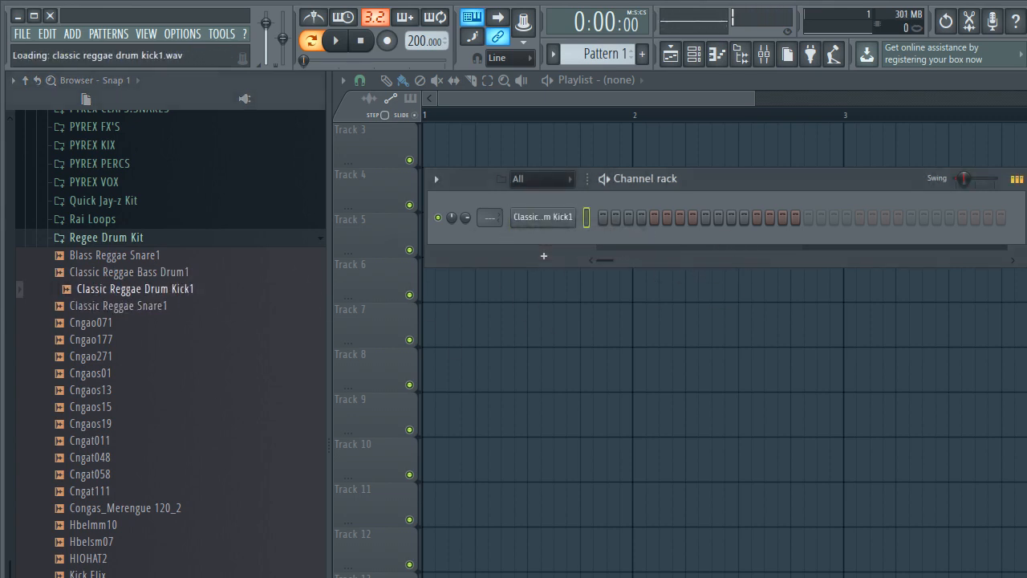
- Shift the Channel rack closer to the sample browser and add Blass Reggae Snare1 as a new channel below the kick
left_click_drag(472, 179, 404, 178)
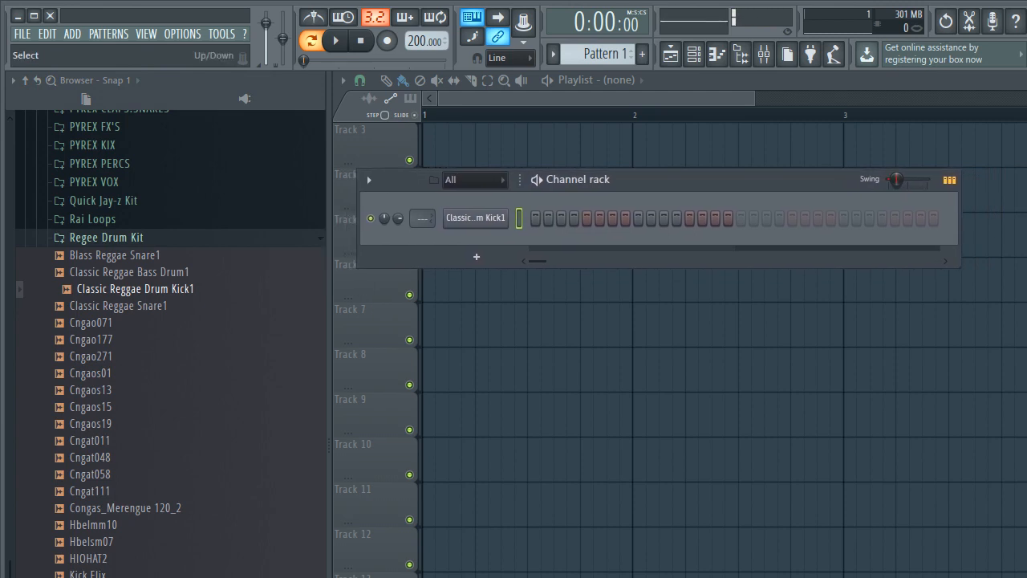
key("q")
key("q")
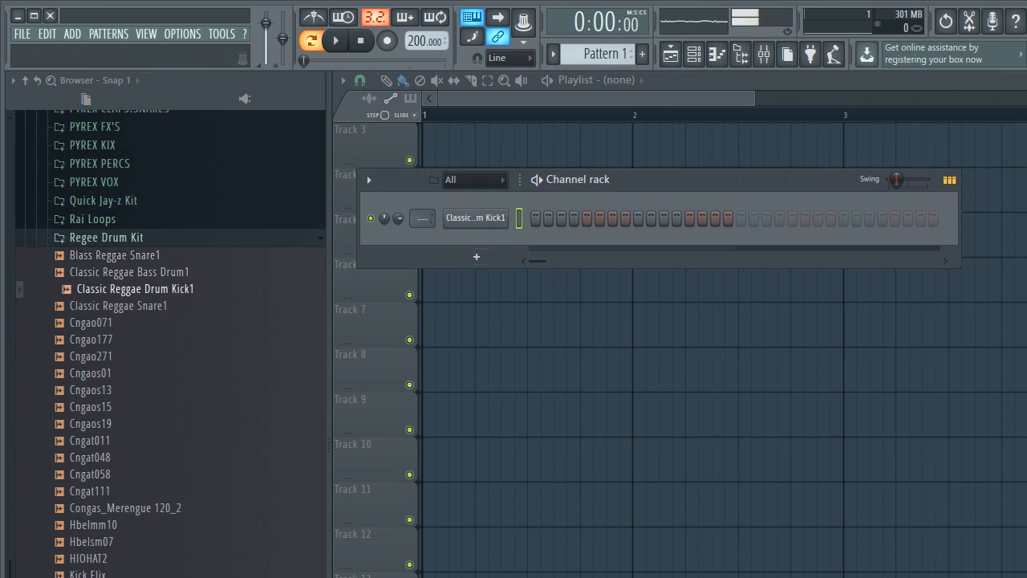
left_click_drag(113, 255, 387, 271)
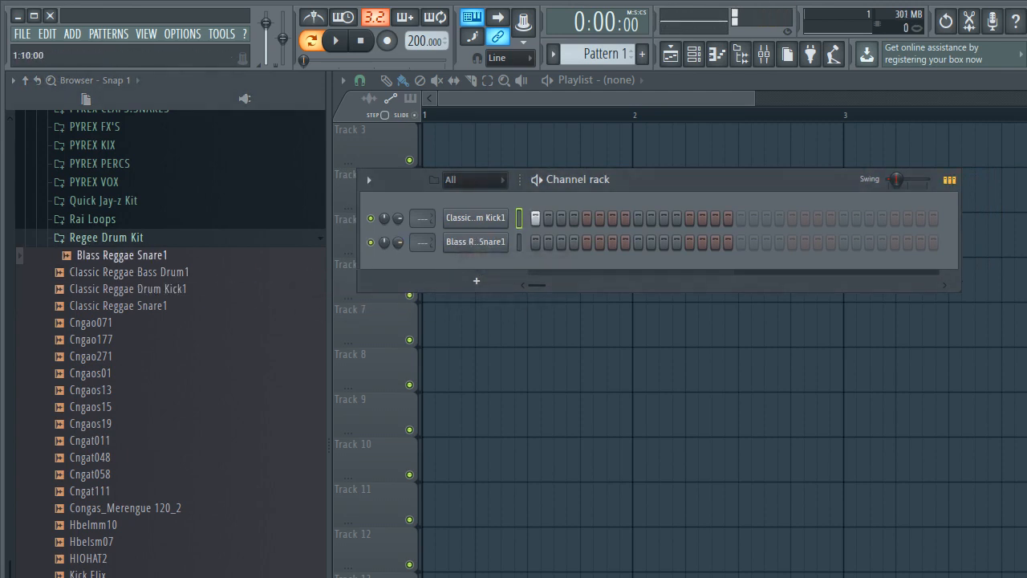
- Place kick hits on steps 1 and 17 of Pattern 1 and play the pattern back
left_click(740, 218)
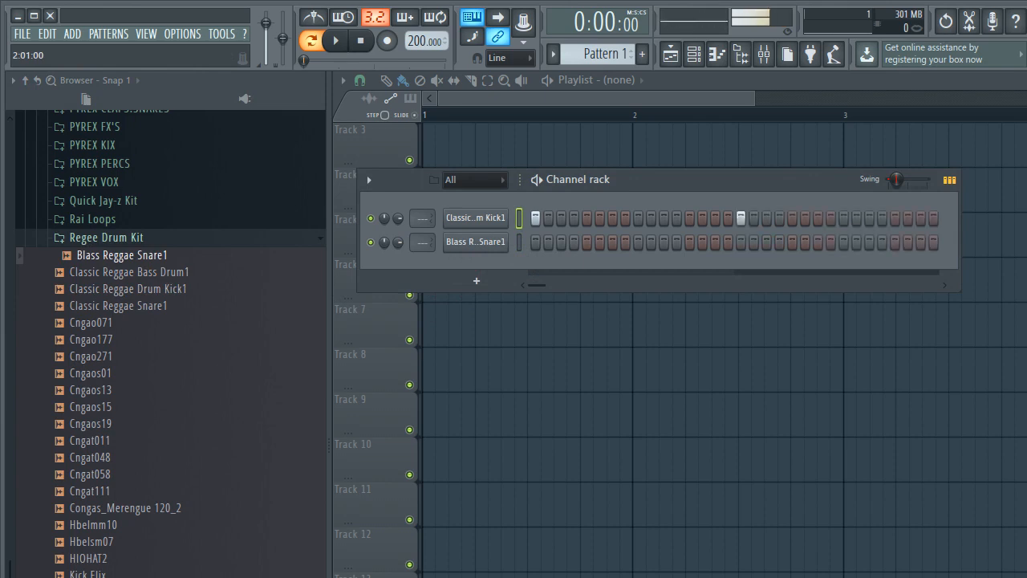
key("space")
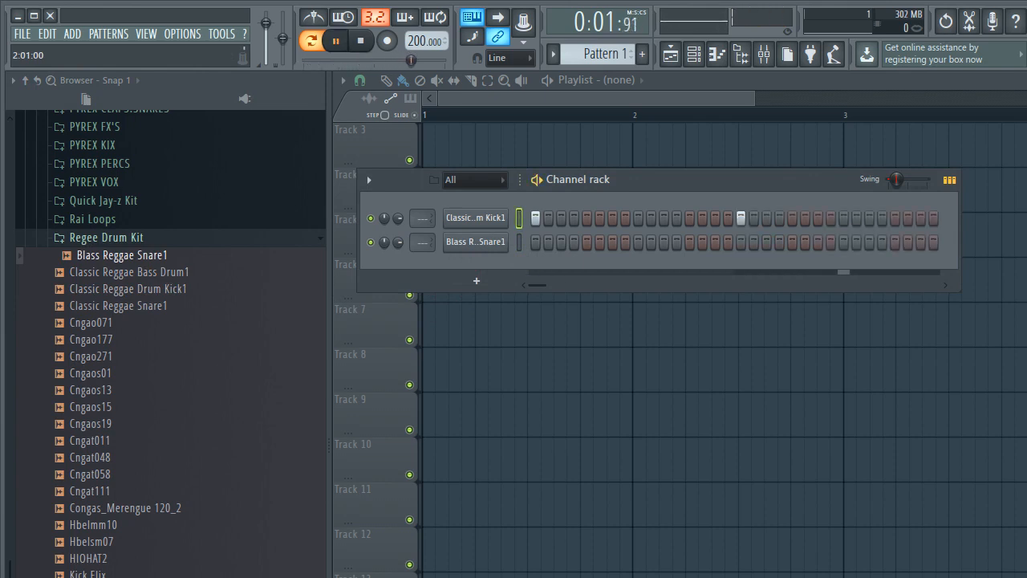
key("space")
- Try raising the main swing while replacing the step 17 kick with hits on steps 12, 13 and 15
left_click_drag(896, 180, 898, 180)
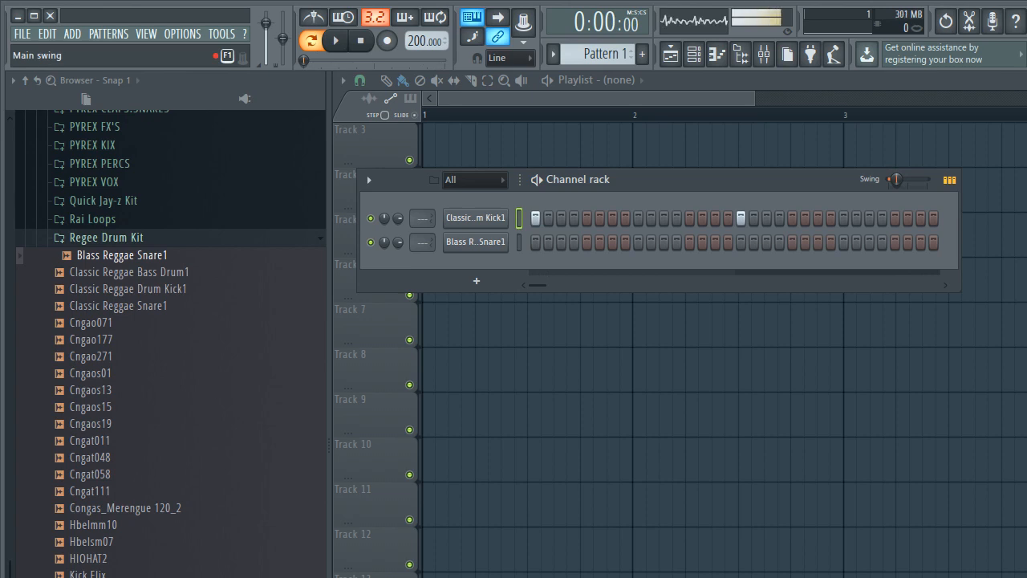
left_click_drag(896, 180, 893, 179)
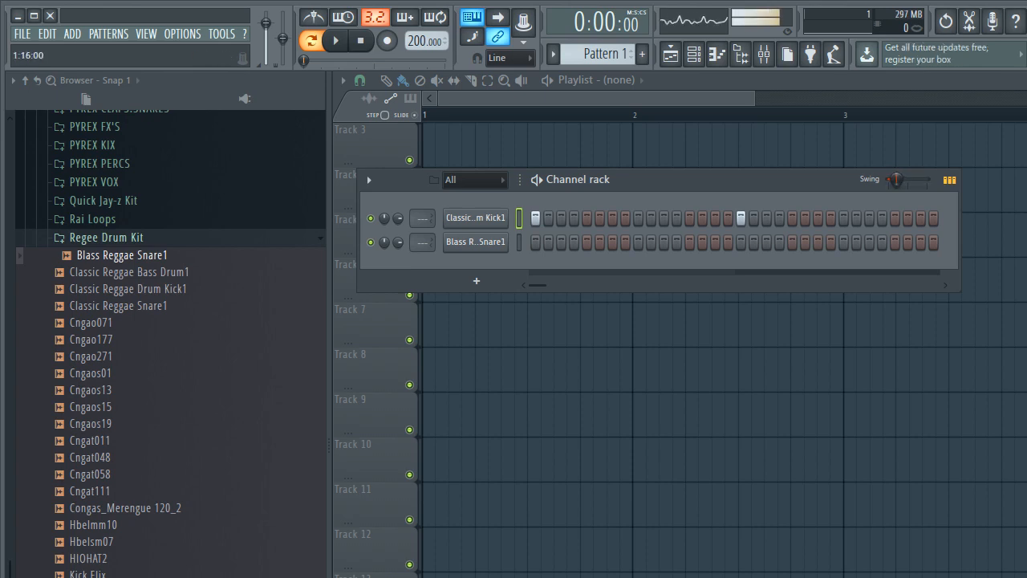
right_click(741, 218)
key("space")
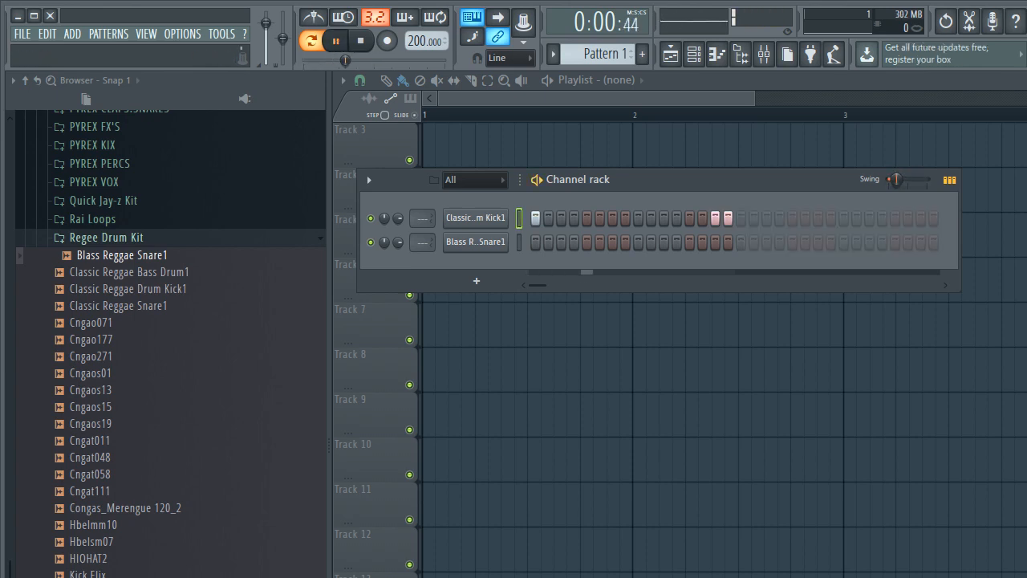
left_click_drag(896, 179, 916, 179)
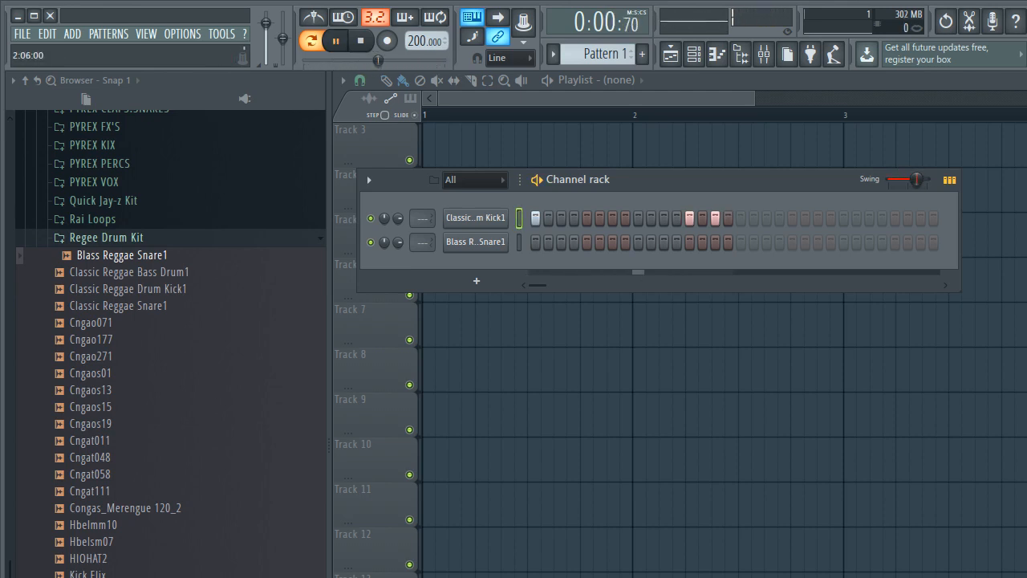
left_click_drag(915, 179, 925, 178)
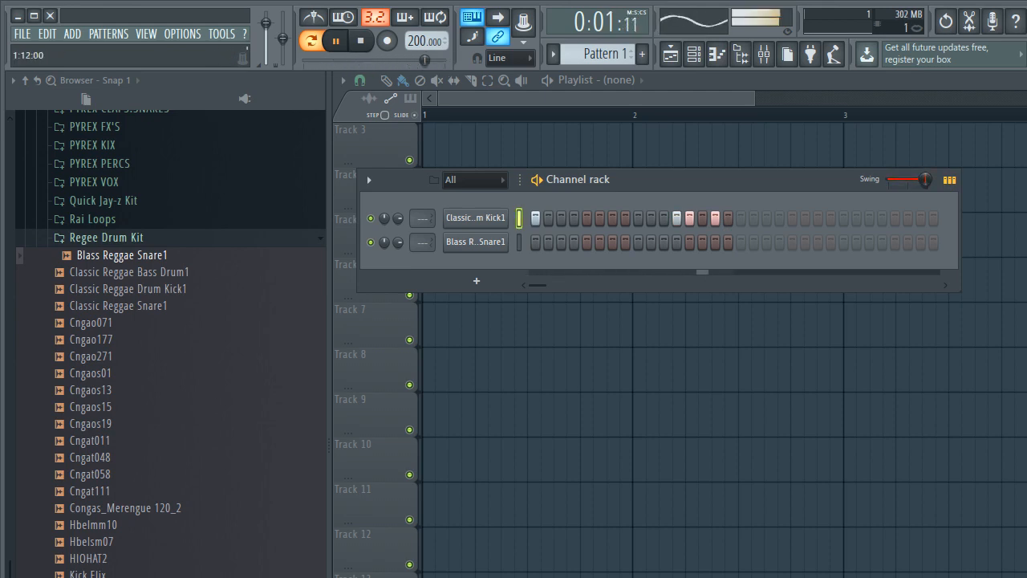
- Play the pattern with the main swing lowered, and restore the kick hits to steps 1 and 17 only
key("space")
left_click_drag(925, 179, 888, 179)
key("space")
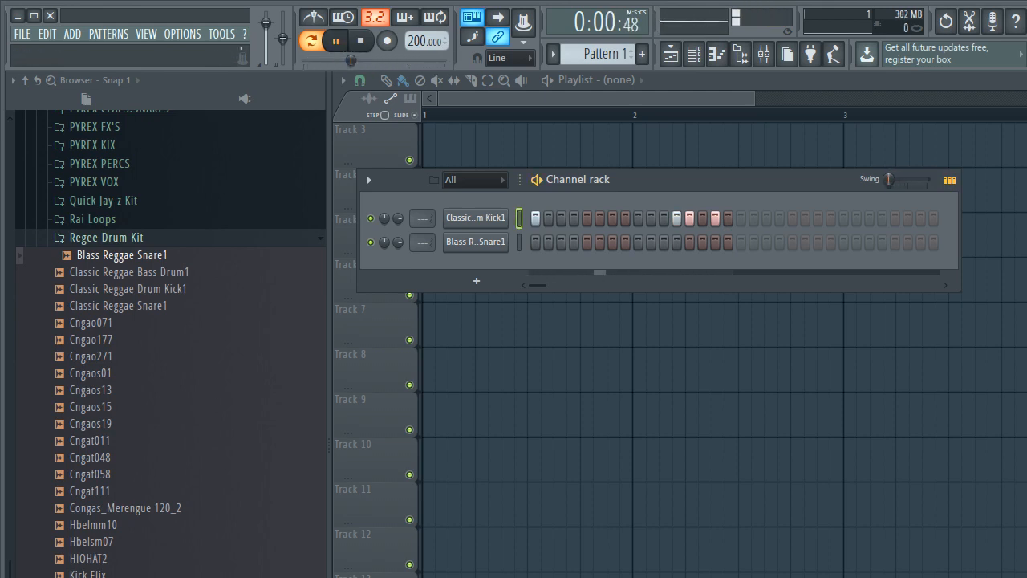
key("space")
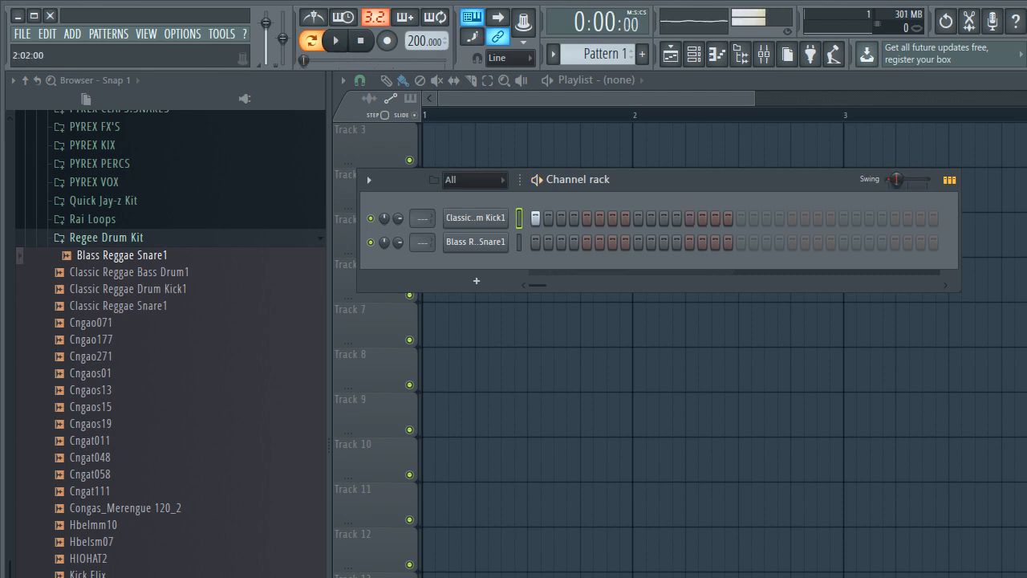
left_click(741, 218)
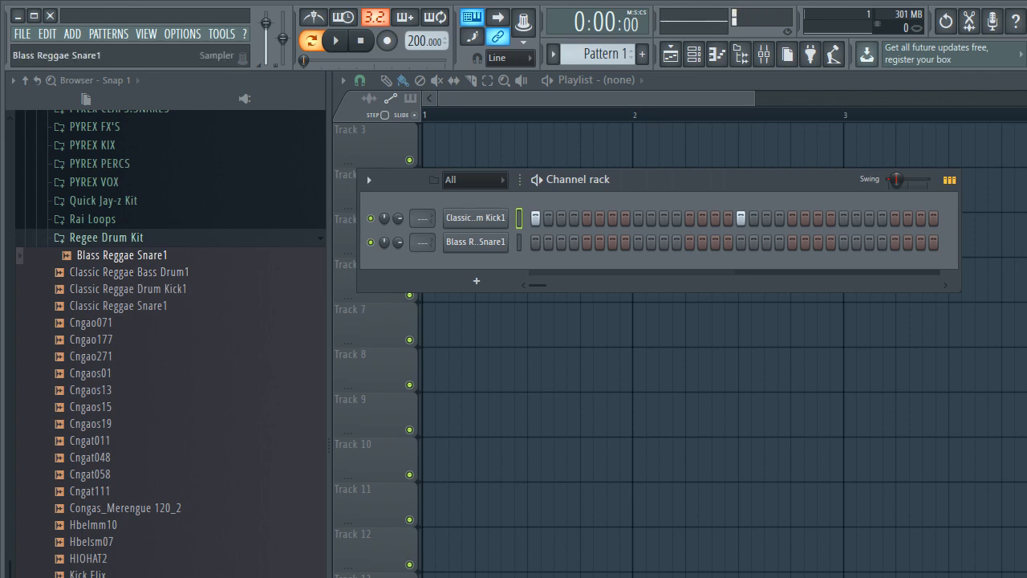
- Place Blass Reggae Snare1 hits on steps 9 and 25 and play the pattern with the kick
left_click(476, 242)
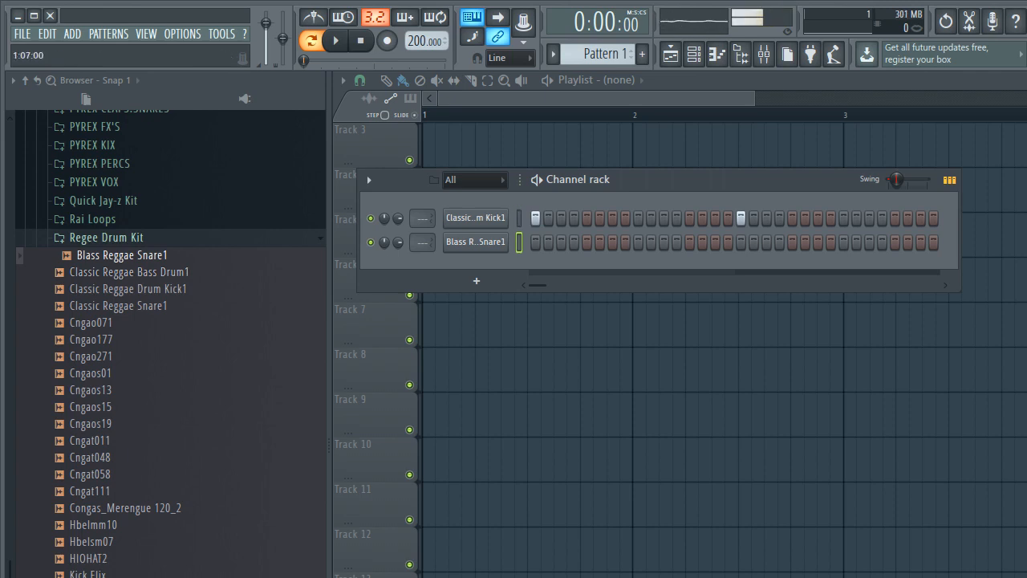
key("space")
key("space")
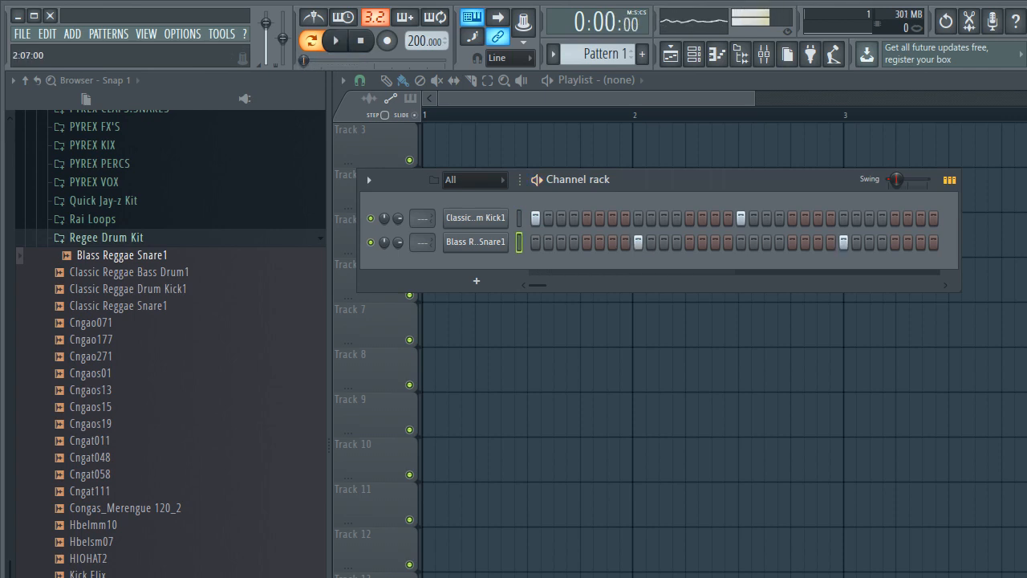
key("space")
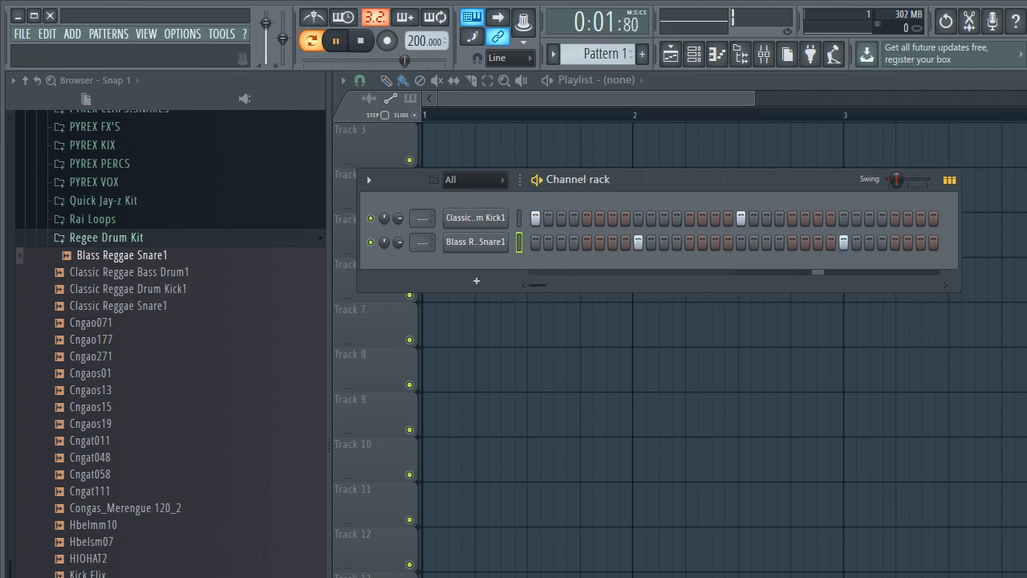
key("space")
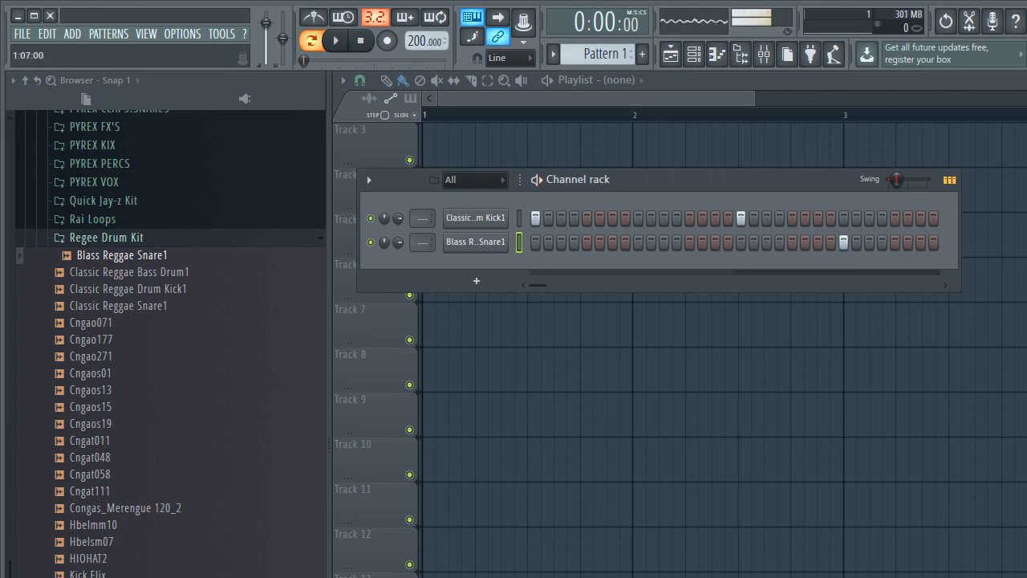
- Try the first snare hit on step 7 during playback, and return it to step 9
key("space")
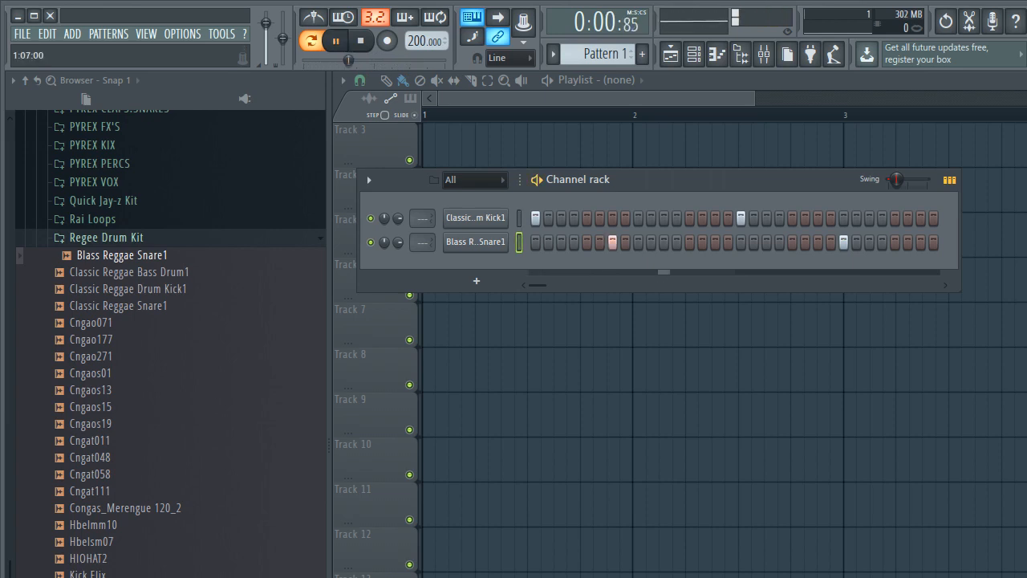
key("space")
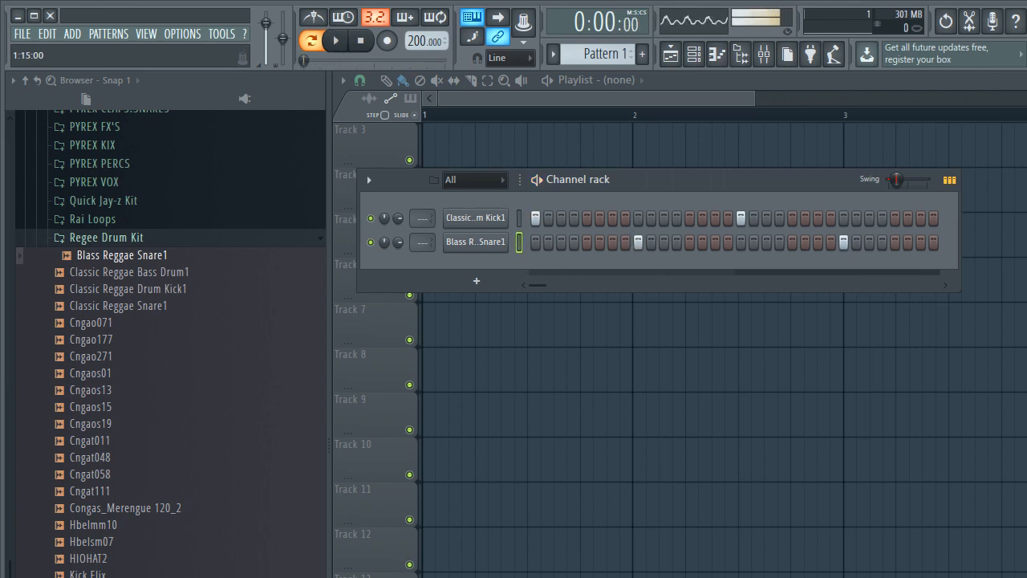
key("space")
- Move the second snare hit from step 25 to step 23 and play the pattern
right_click(843, 242)
key("space")
left_click(818, 242)
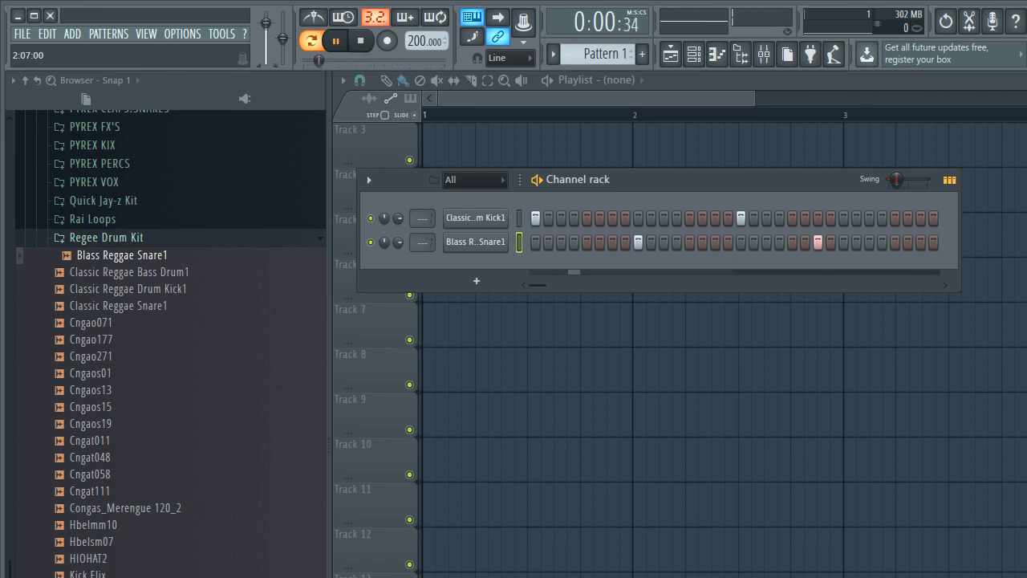
key("space")
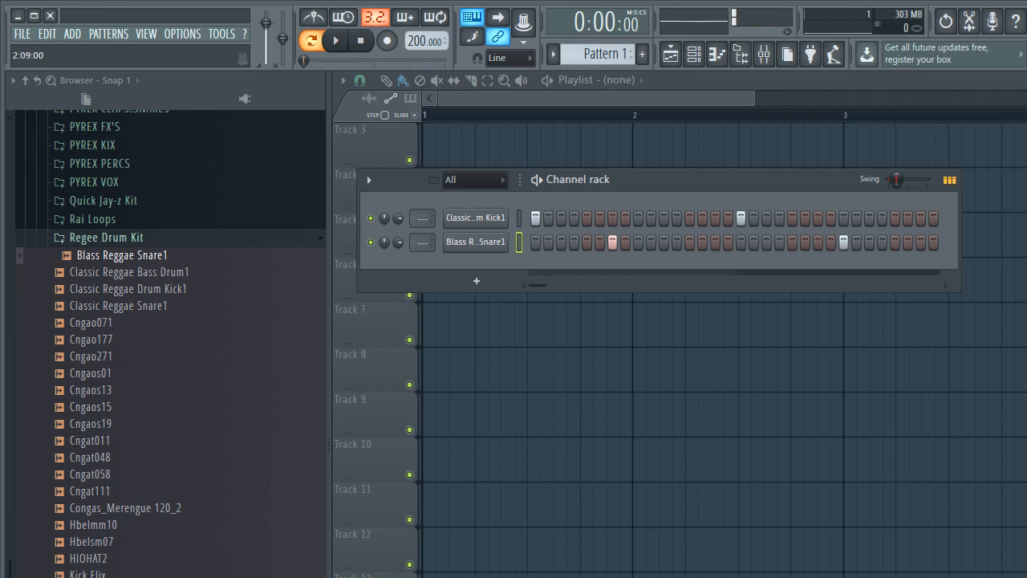
- Audition the snare on steps 7 and 25 for comparison, and put the hits back on steps 9 and 23
key("space")
key("space")
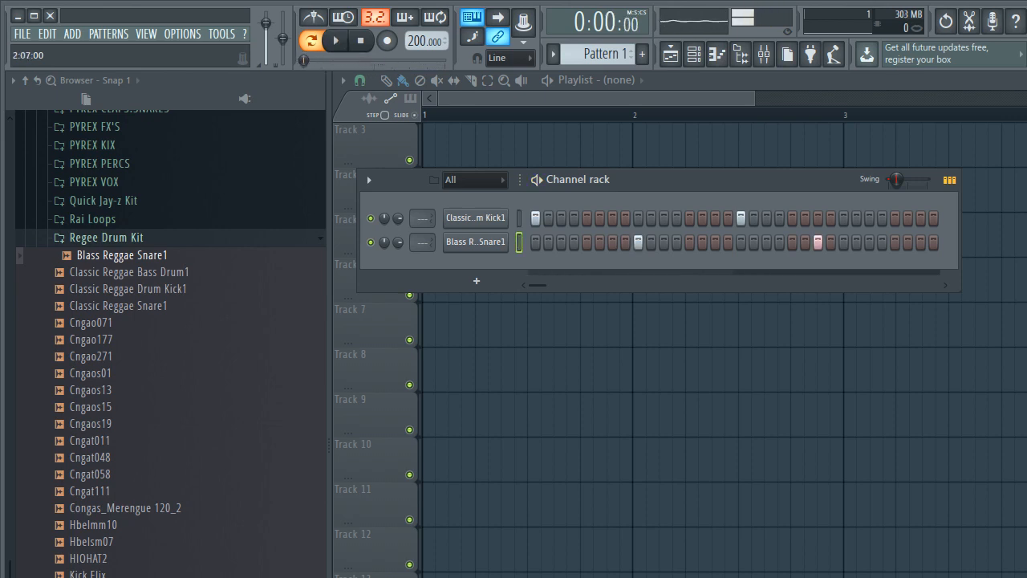
key("space")
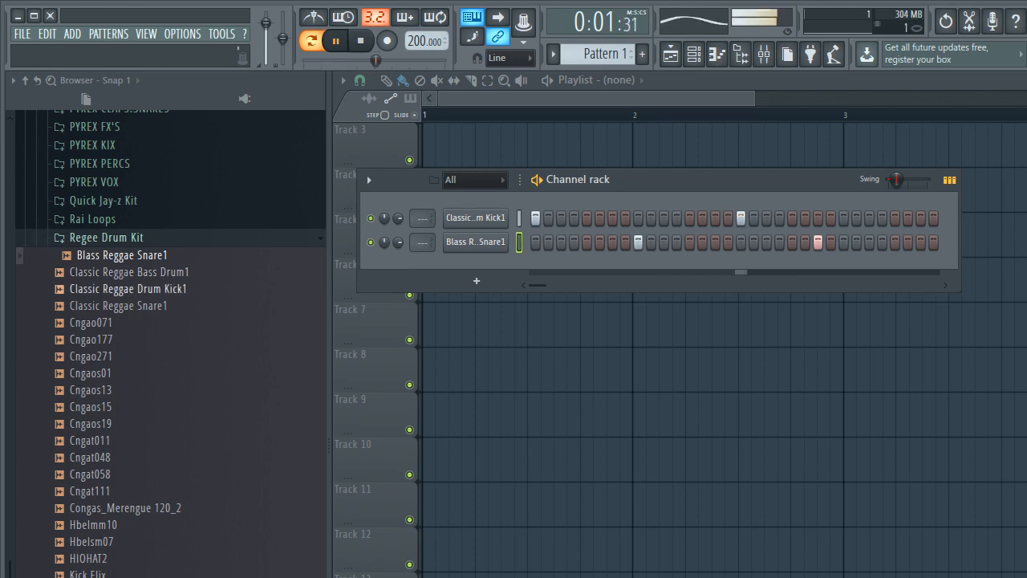
key("space")
- Audition the kit's samples, add Kick Elix as a channel above the classic kick, and place its hits on steps 1 and 17
key("Down")
key("Down")
key("Down")
key("Down")
key("Down")
key("Down")
key("Down")
key("Down")
key("Down")
key("Down")
key("Down")
key("Down")
key("Down")
key("Down")
key("Down")
key("Down")
key("Down")
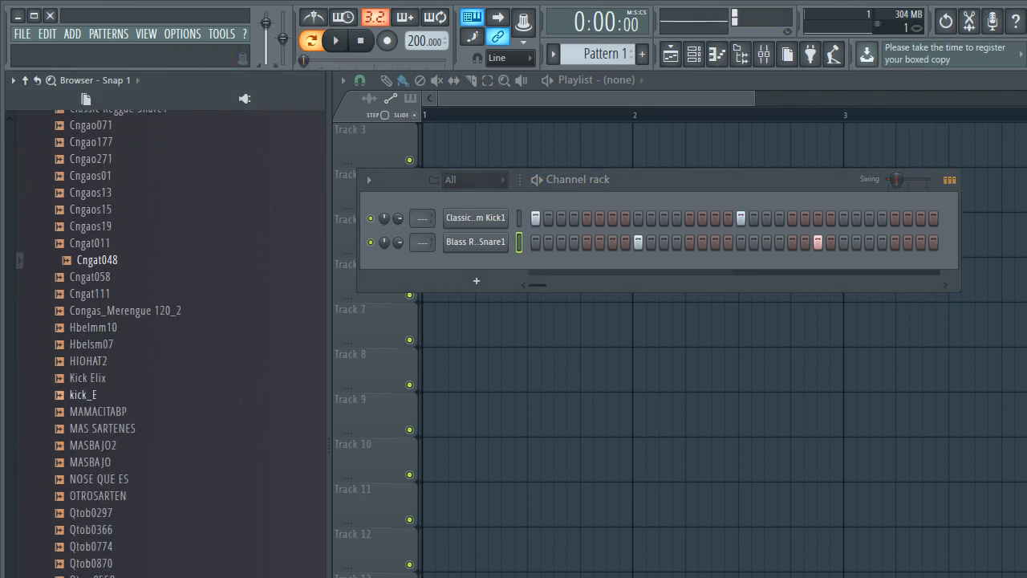
key("Down")
key("Down")
key("Down")
key("Down")
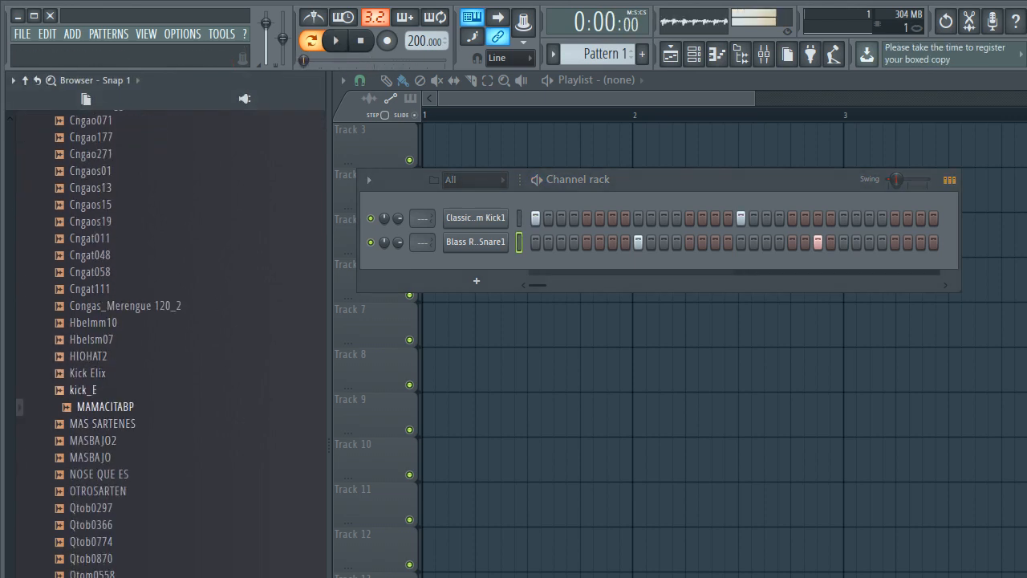
key("Up")
key("Up")
left_click_drag(94, 372, 479, 228)
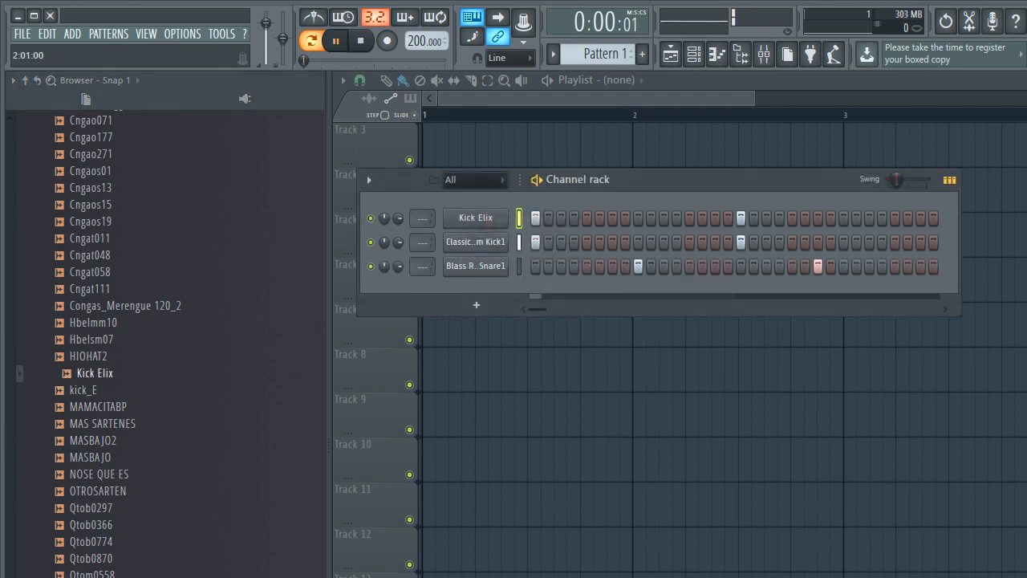
key("space")
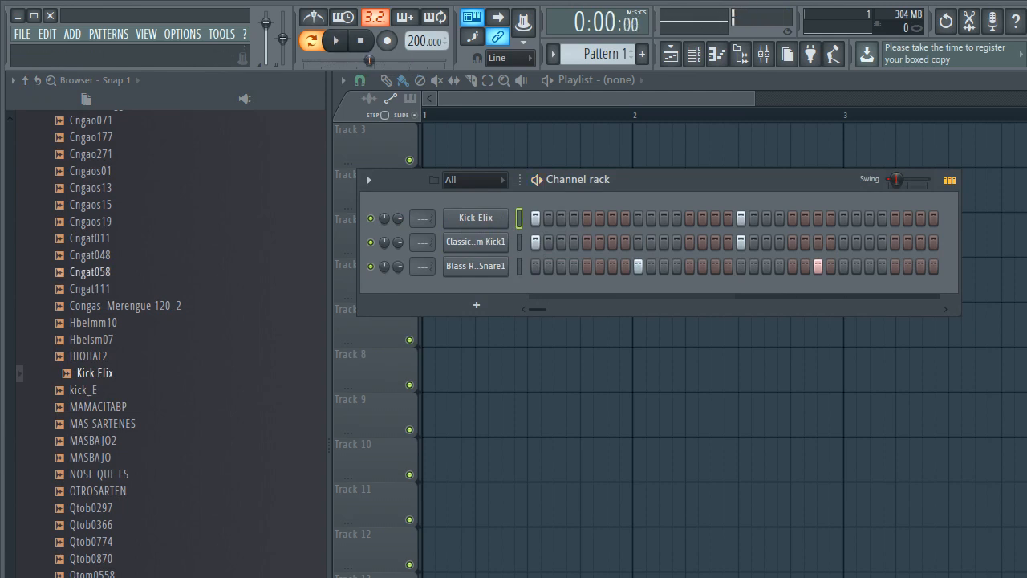
- Audition the samples further down the Regee Drum Kit folder and add Qtob0774 as a new channel below the snare
key("Down")
key("Down")
key("Down")
key("Down")
key("Down")
key("Down")
key("Down")
key("Down")
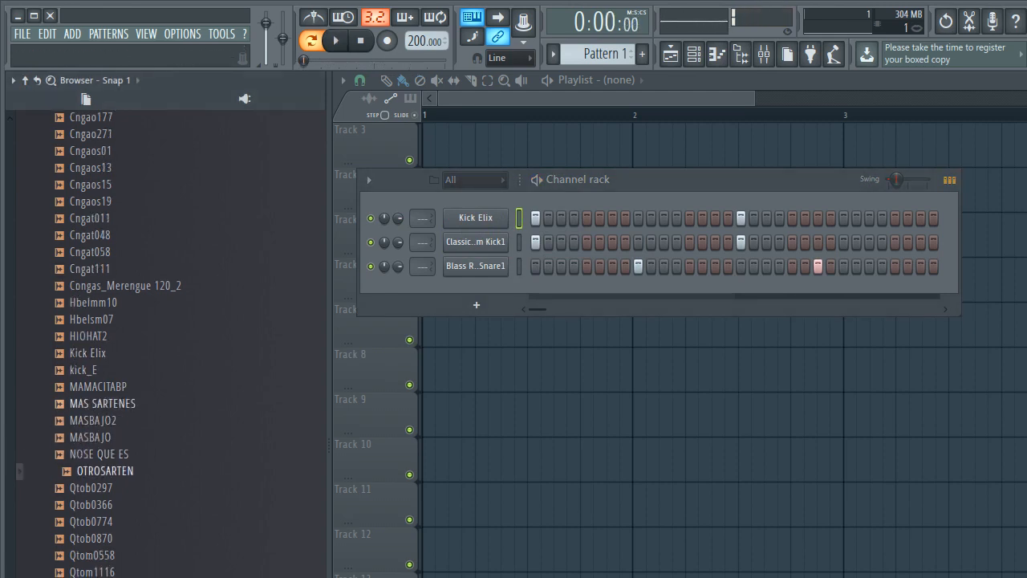
key("Down")
key("Down")
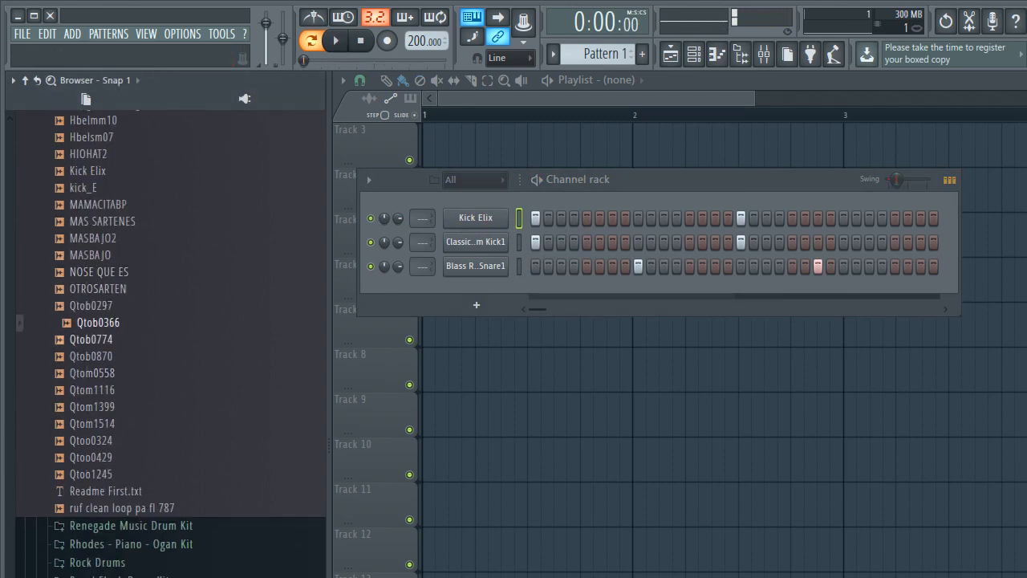
left_click_drag(97, 338, 446, 324)
- Preview the samples following Qtob0774 and add Qtom0558 as another new channel at the end of the rack
key("Down")
key("Down")
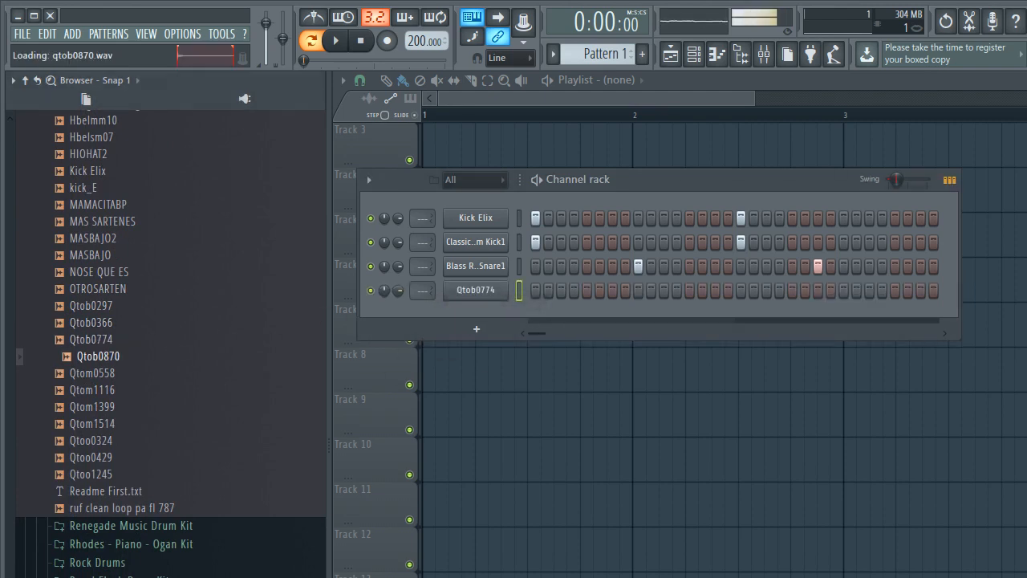
left_click_drag(98, 372, 442, 337)
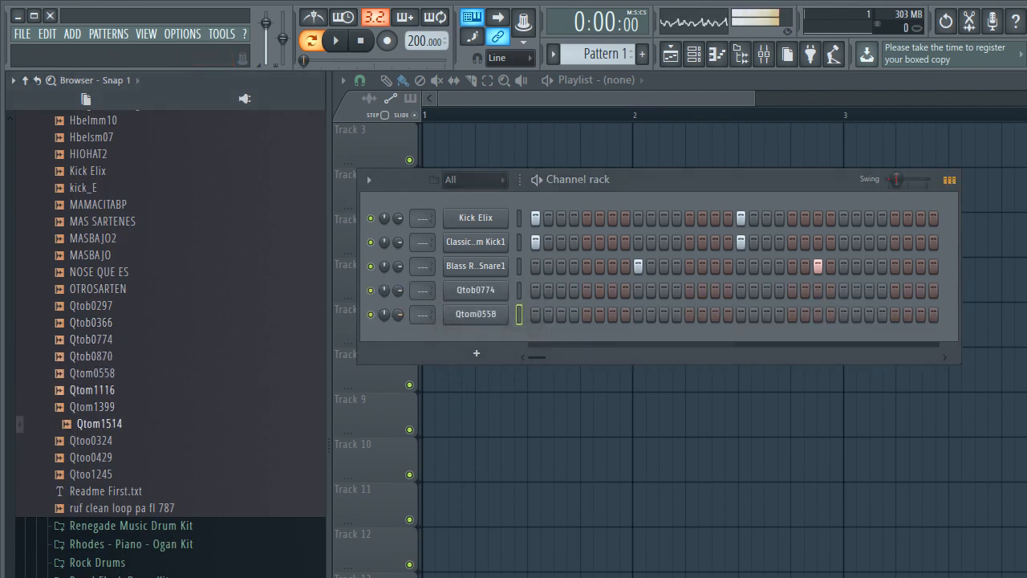
- Add Qtom1116 as a channel, audition the conga samples at the beginning of the kit folder, and add Cngao271 below it
key("Down")
left_click_drag(93, 389, 445, 350)
scroll(96, 321, "up", 6)
left_click(95, 289)
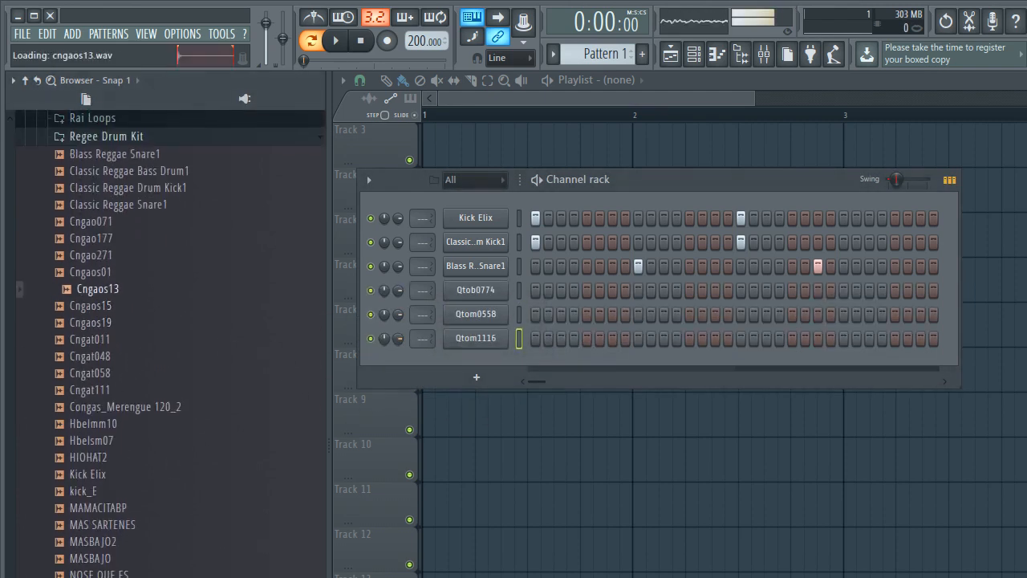
left_click(95, 255)
left_click(96, 238)
left_click_drag(97, 256, 466, 392)
- Preview Cngaos13 and Cngaos15 and add both as new channels at the end of the rack
left_click(88, 289)
left_click_drag(88, 289, 453, 389)
key("Down")
left_click_drag(97, 306, 529, 433)
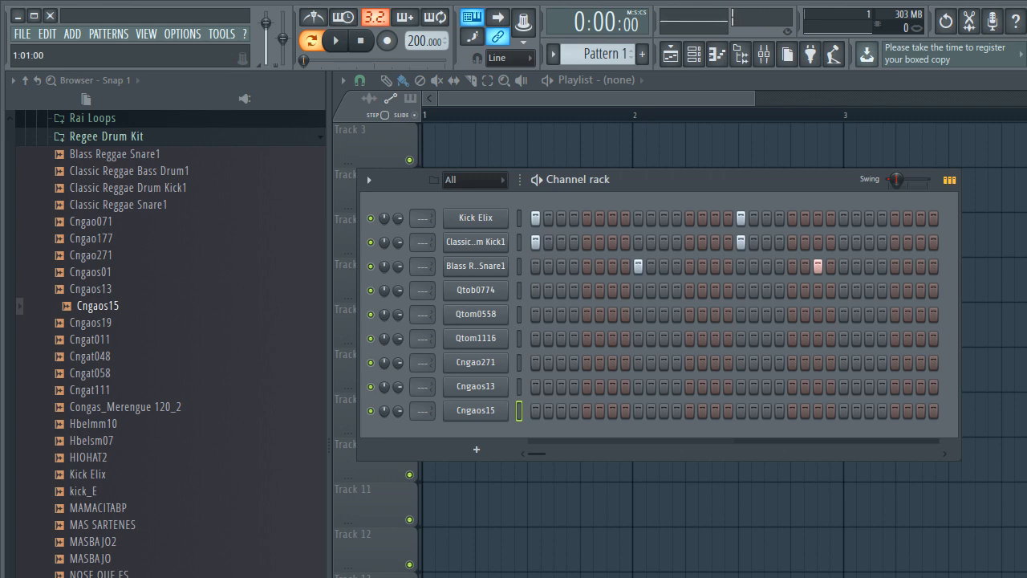
- Place Cngaos15 hits on steps 1 and 17 and play the pattern
key("space")
left_click(740, 411)
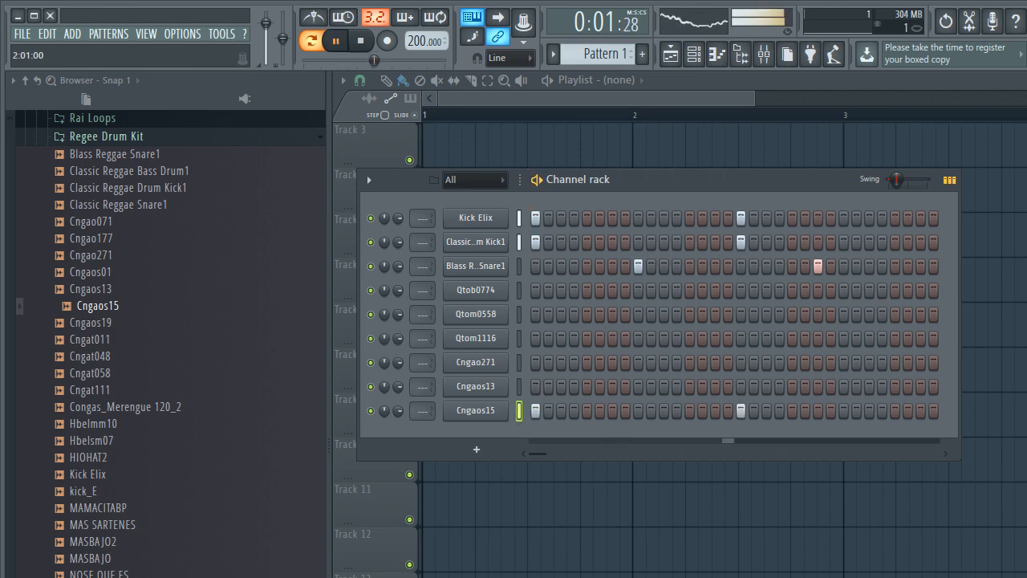
key("space")
- Turn off the loop points option in the Cngaos15 sampler settings and close its window
left_click(476, 410)
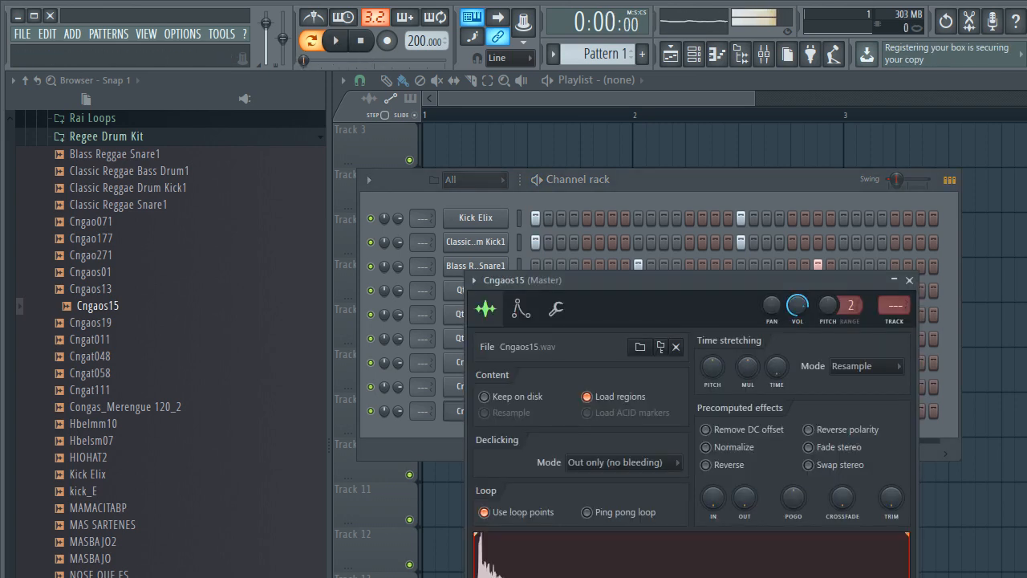
left_click_drag(612, 280, 608, 173)
left_click(594, 475)
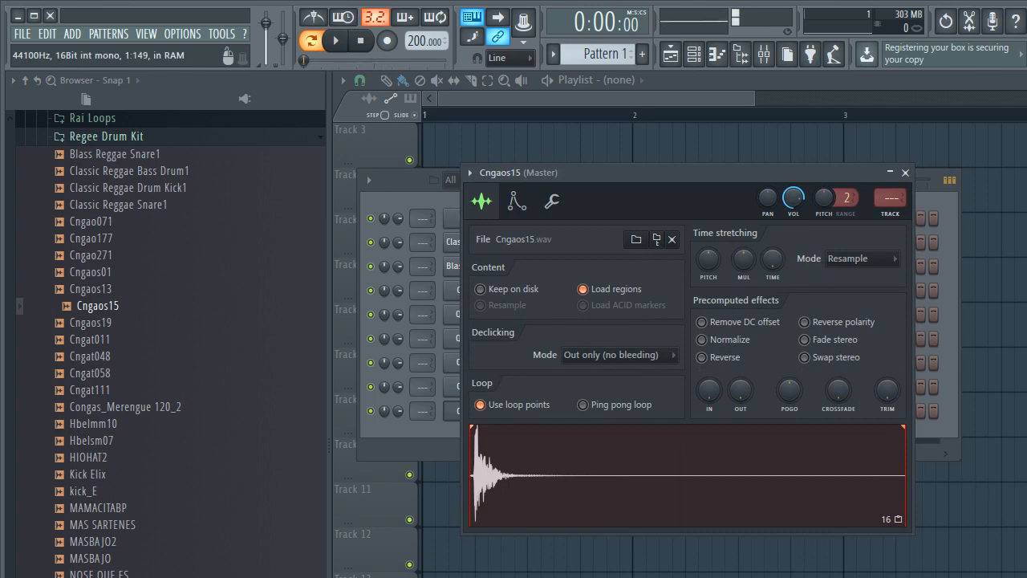
right_click(537, 448)
left_click(565, 471)
left_click(480, 405)
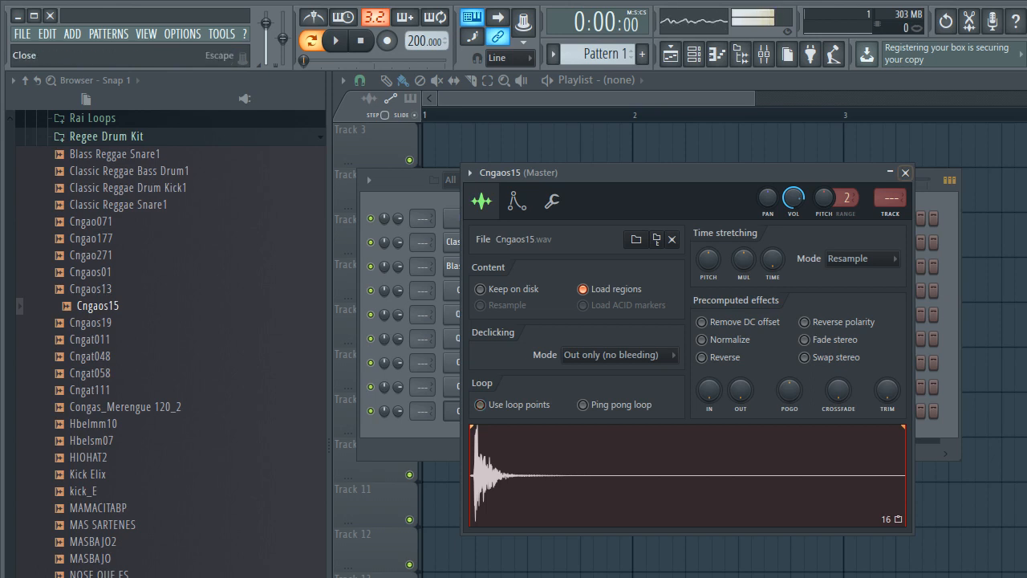
left_click(905, 172)
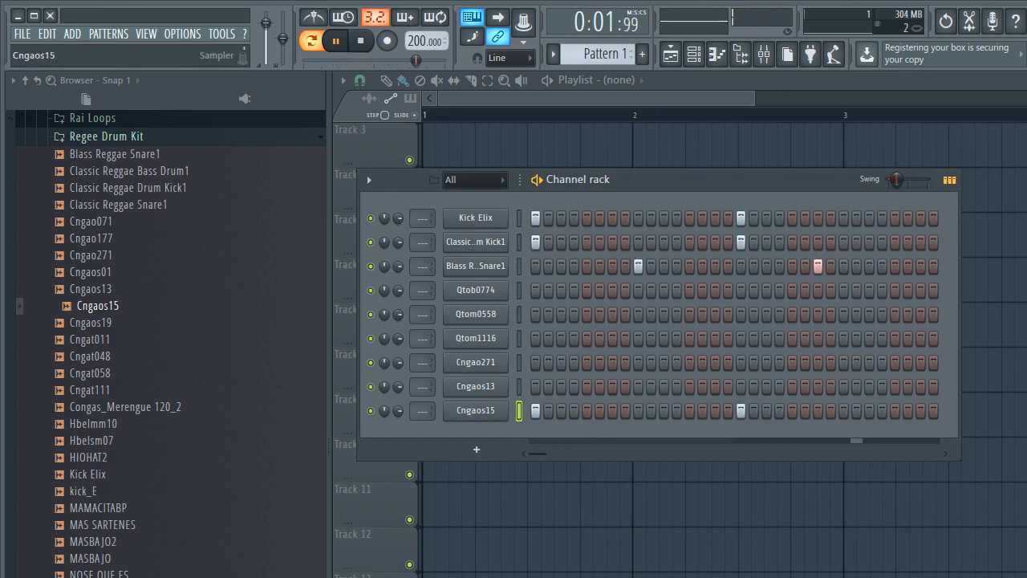
- Try a Cngaos13 hit on step 5 against the playing beat and clear it again
key("space")
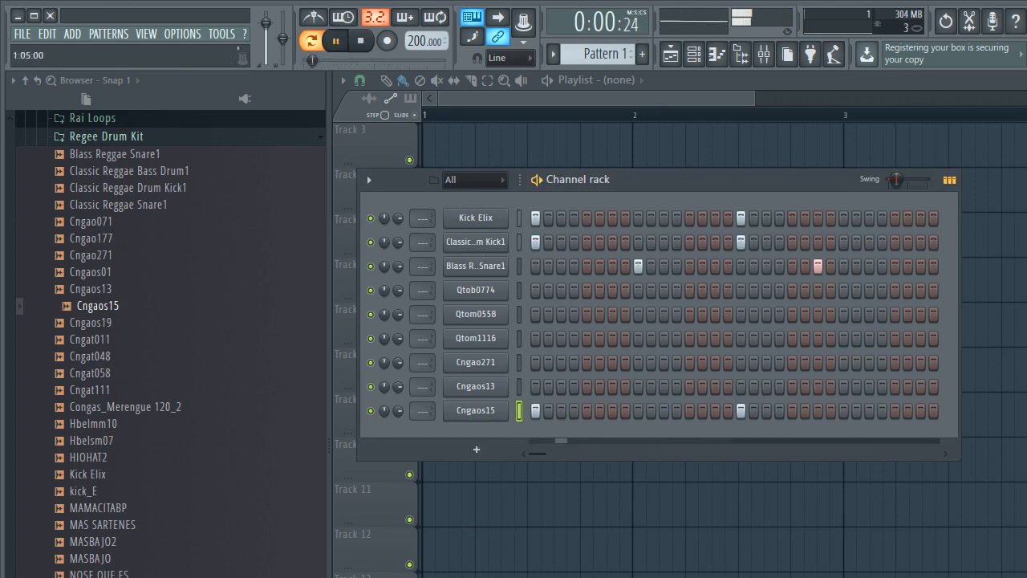
key("space")
left_click(587, 387)
key("space")
key("space")
key("space")
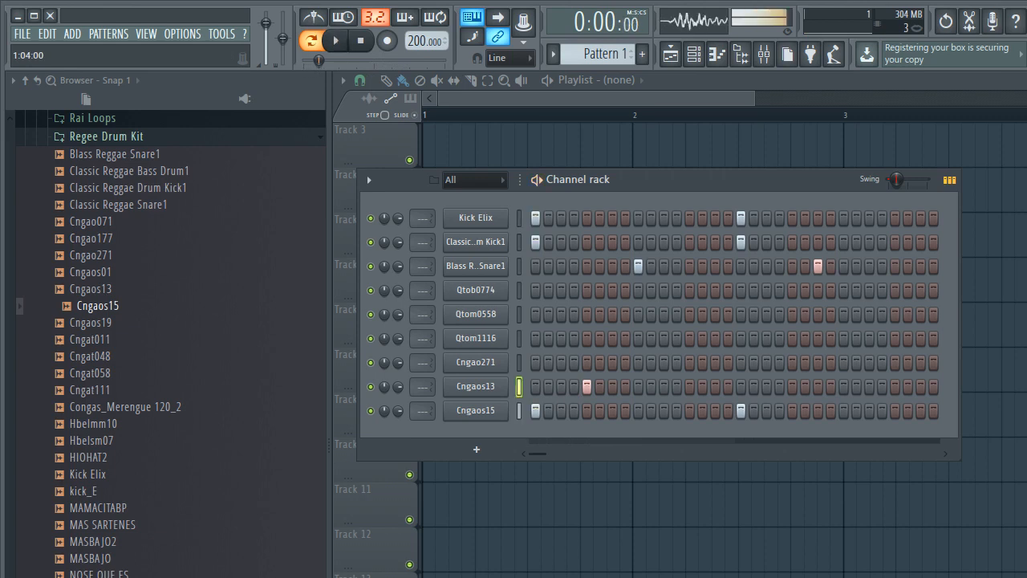
key("space")
right_click(587, 386)
- Place Cngaos13 hits on steps 7 and 25, replaying the pattern to check the timing
left_click(612, 387)
key("space")
key("space")
key("space")
key("space")
key("space")
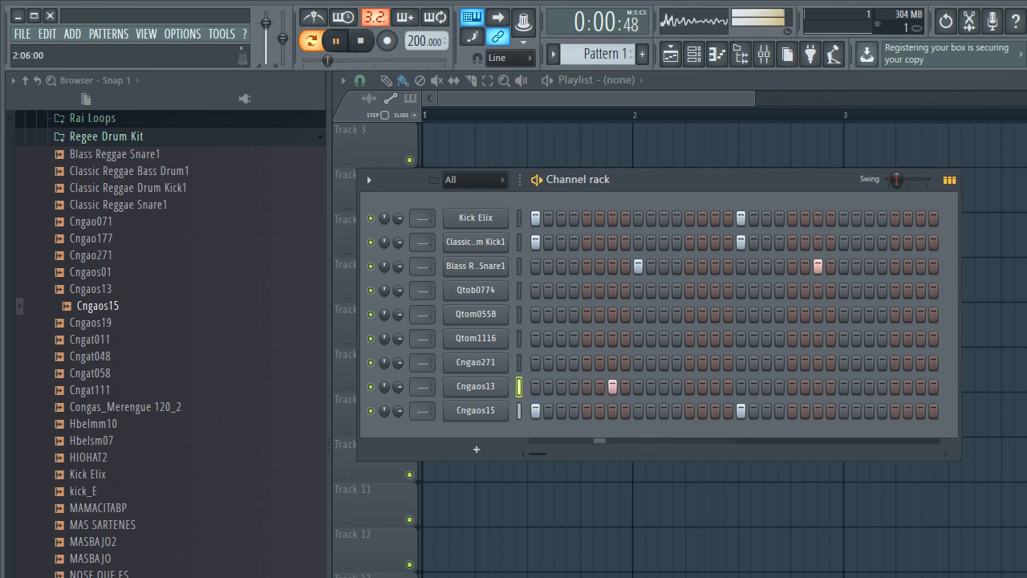
key("space")
key("space")
left_click(843, 387)
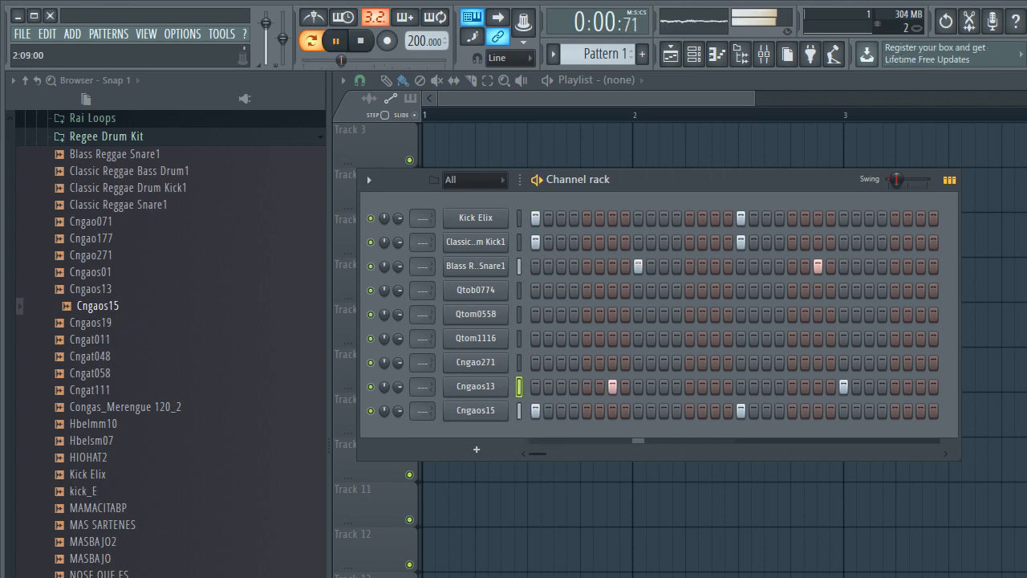
key("space")
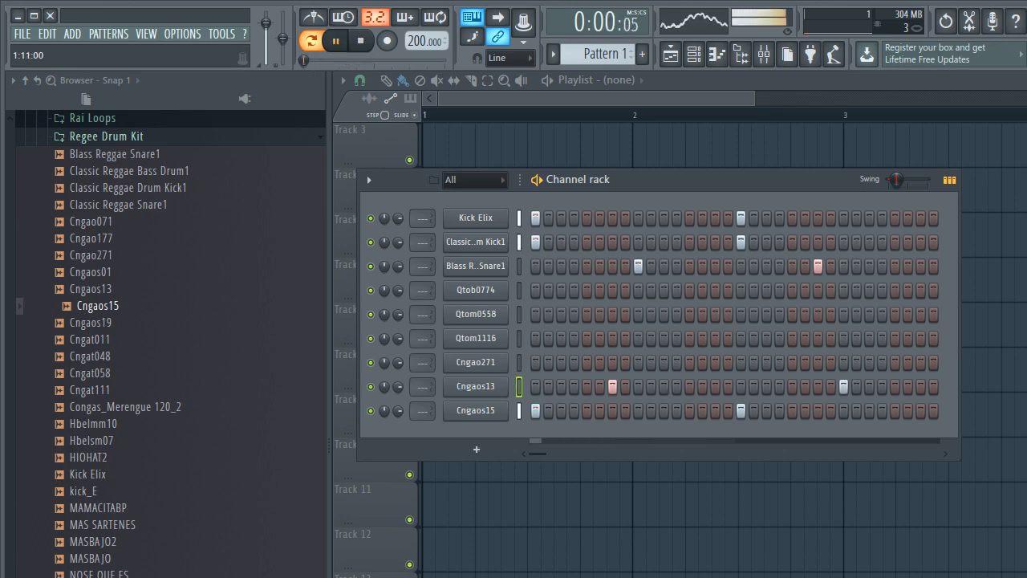
- Add Cngaos13 hits on steps 13 and 29, clearing the trial Cngao271 hit on step 11
left_click(663, 362)
right_click(663, 363)
left_click(689, 387)
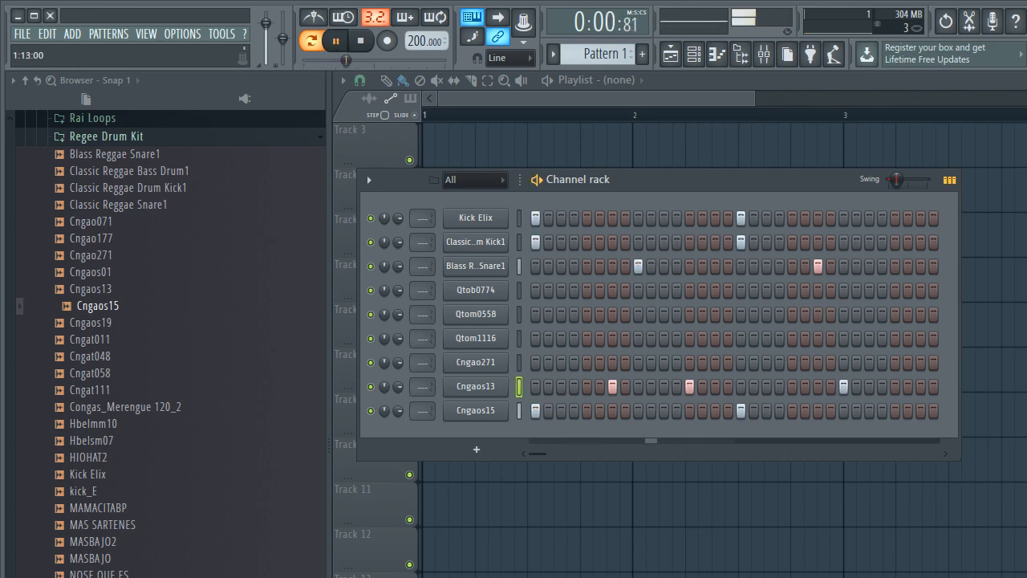
key("space")
left_click(895, 387)
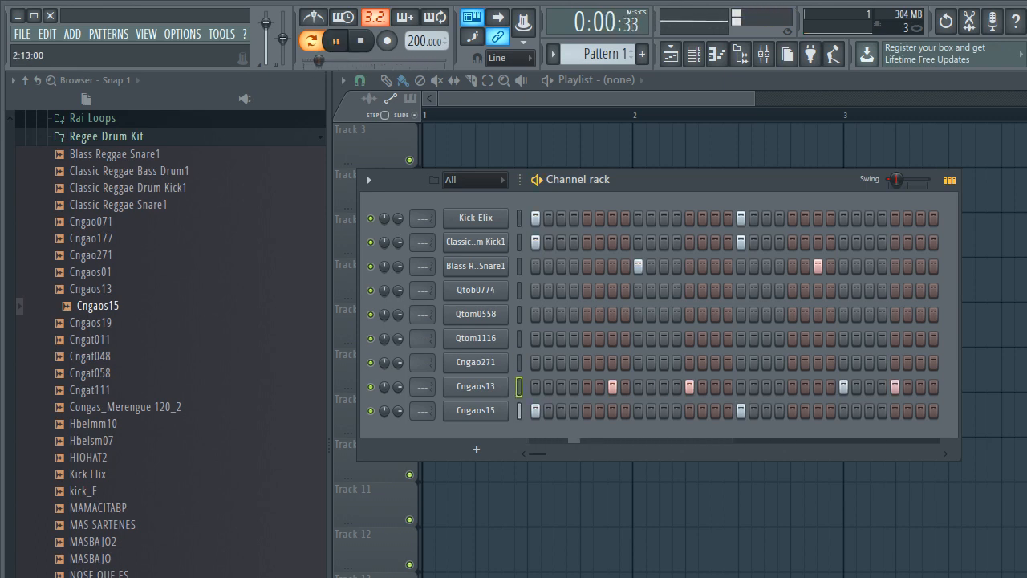
key("space")
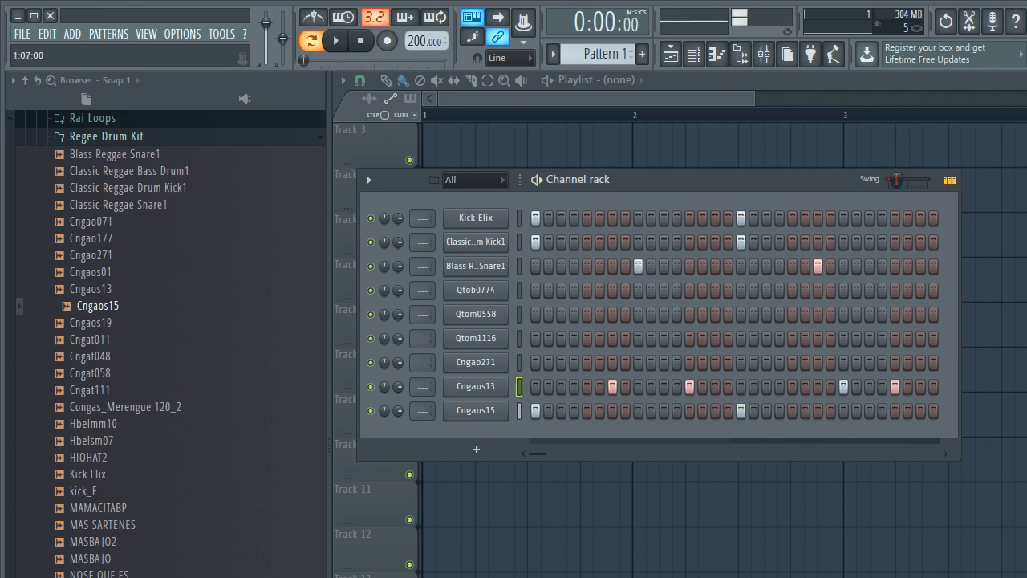
- Turn off the loop points option for Cngaos13 and return to the channel rack with the pattern playing
left_click(476, 386)
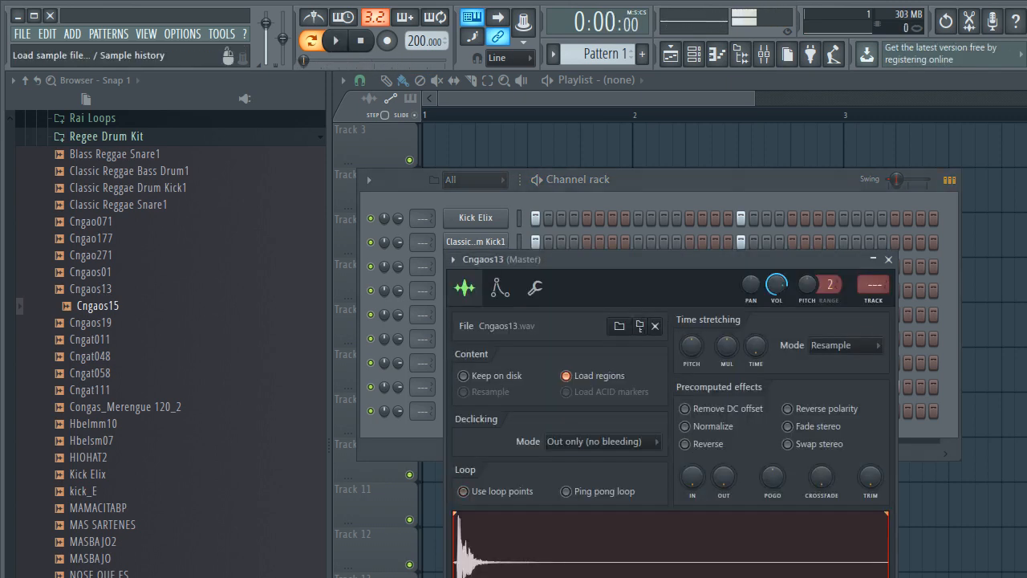
key("space")
left_click(673, 178)
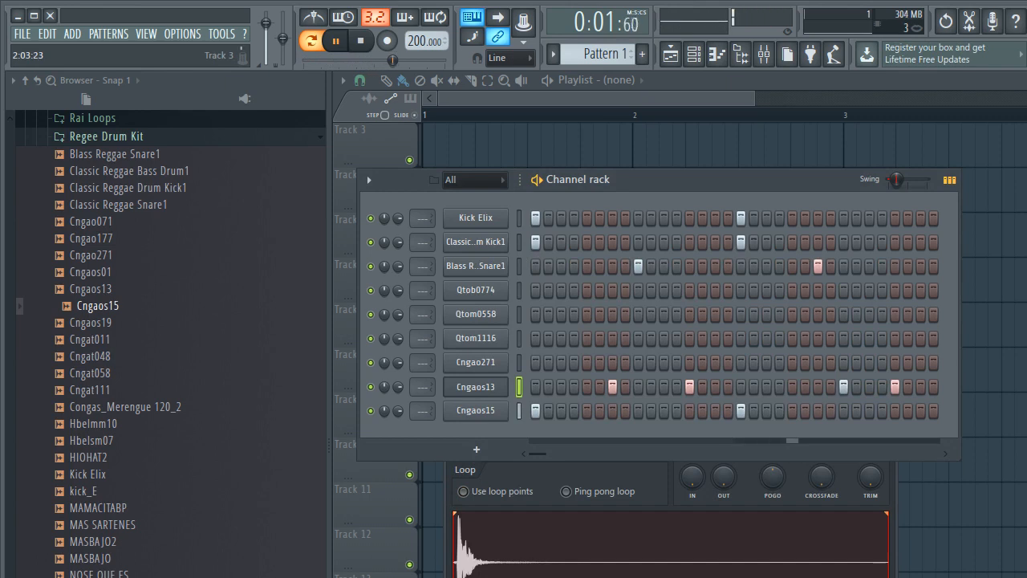
- Move the Cngaos13 hit on step 25 to step 23 and listen to the pattern
left_click(818, 387)
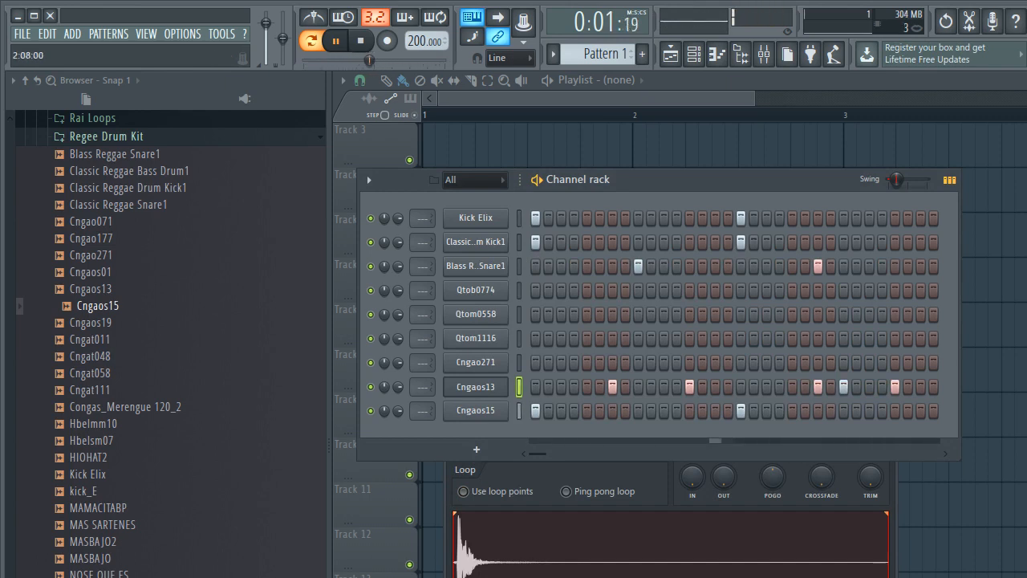
key("space")
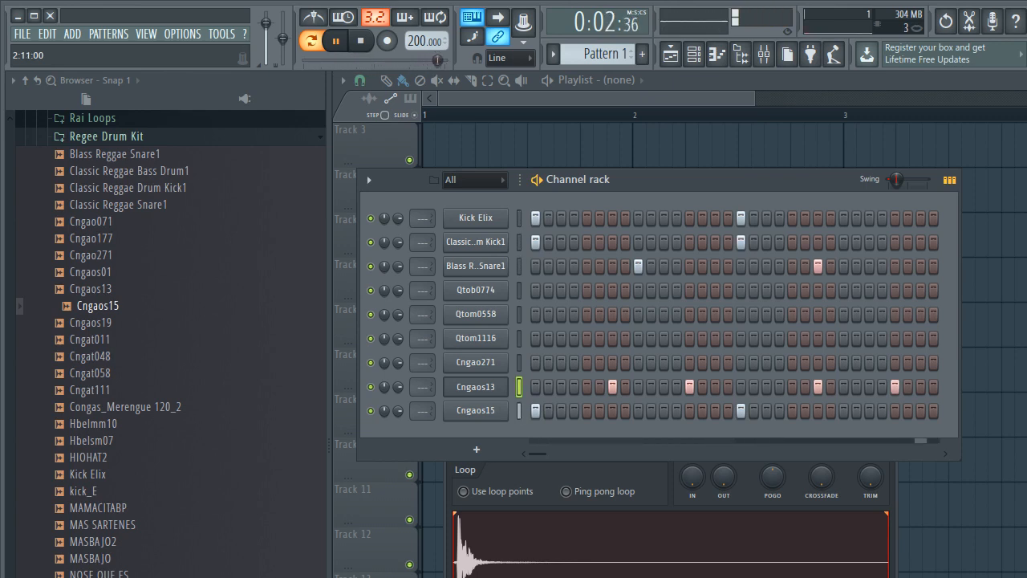
key("space")
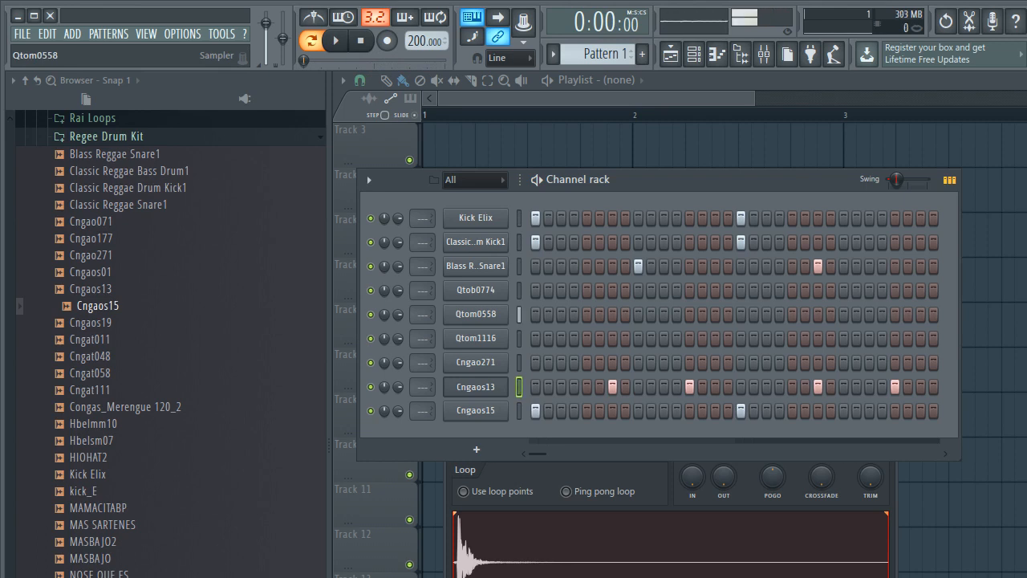
- Audition Qtom1116, try its hit on step 5, and place it on step 9 instead while checking playback
left_click(476, 338)
key("space")
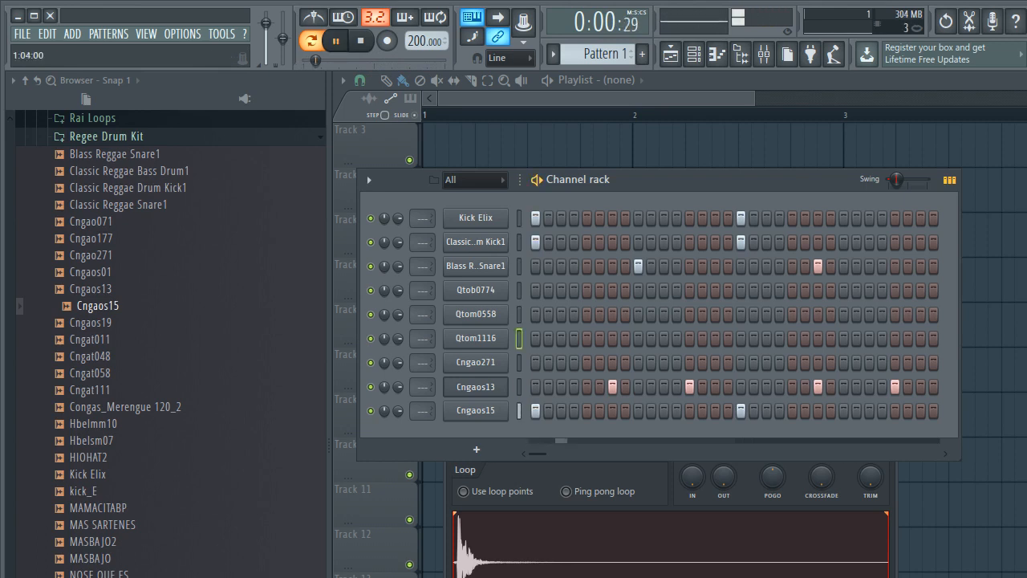
left_click(586, 338)
right_click(587, 338)
left_click(638, 338)
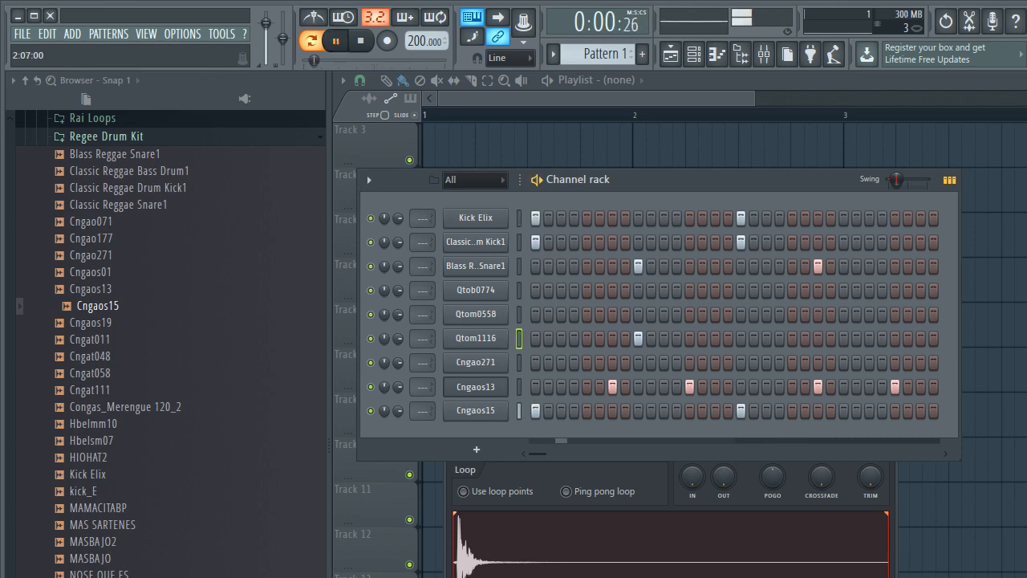
key("space")
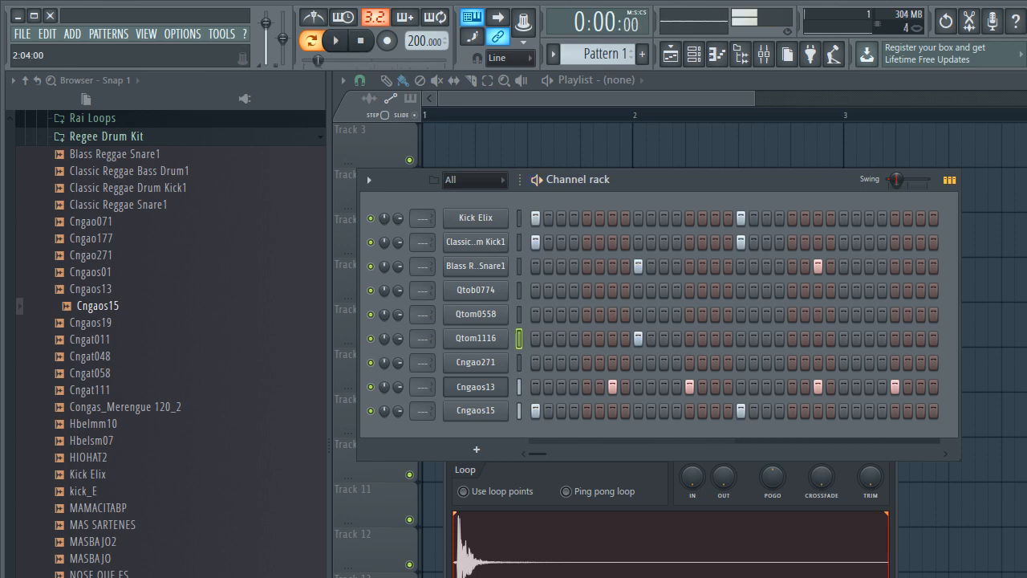
key("space")
key("space")
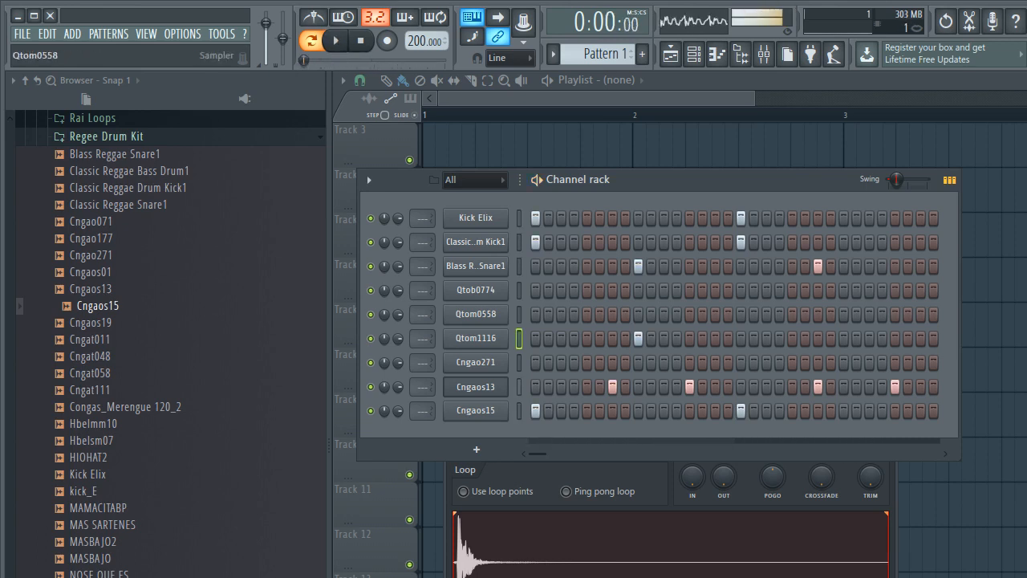
- Turn off the loop points option for both Qtom1116 and Qtom0558 and return to the channel rack
left_click(476, 339)
left_click(423, 450)
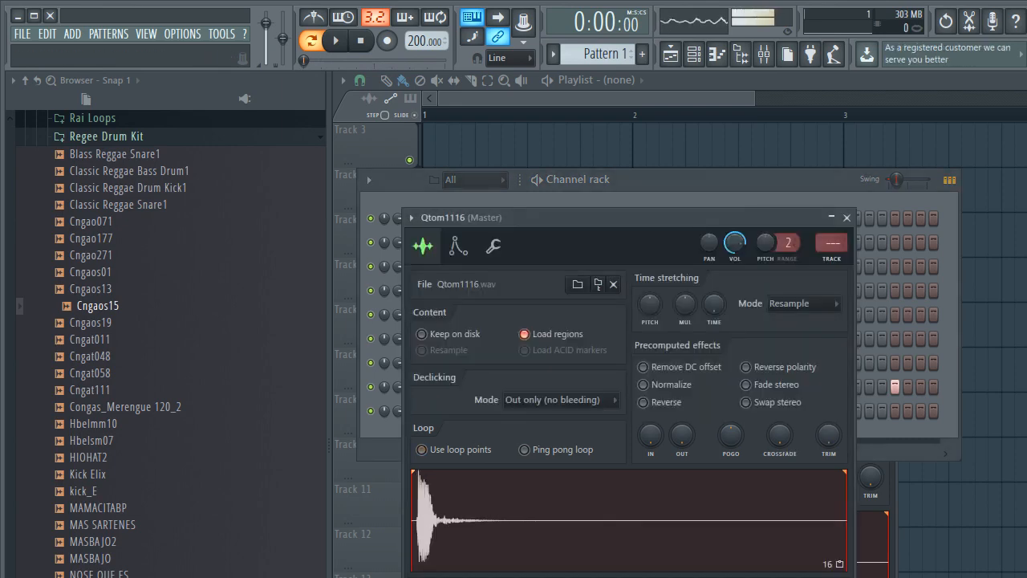
left_click(514, 183)
left_click(476, 314)
left_click(401, 428)
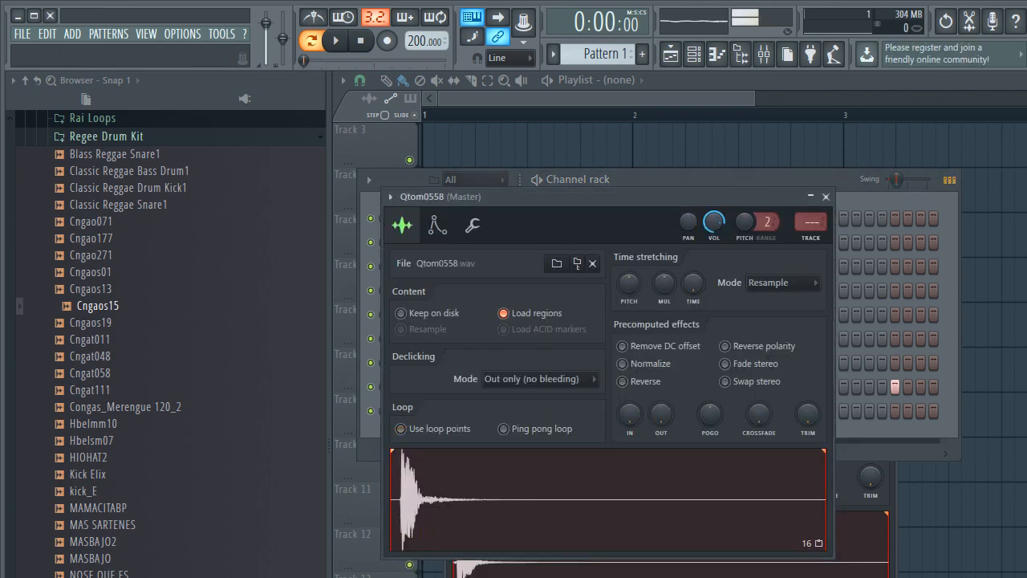
left_click(565, 181)
- Place a Qtom1116 hit on step 19 during playback, and try hits on steps 22 and 21 before clearing them
key("space")
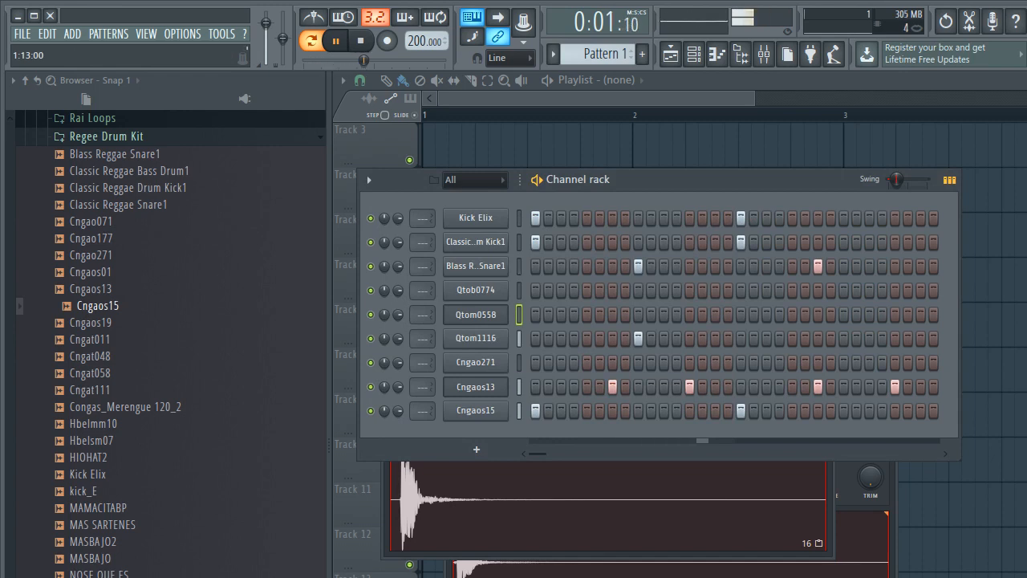
left_click(766, 338)
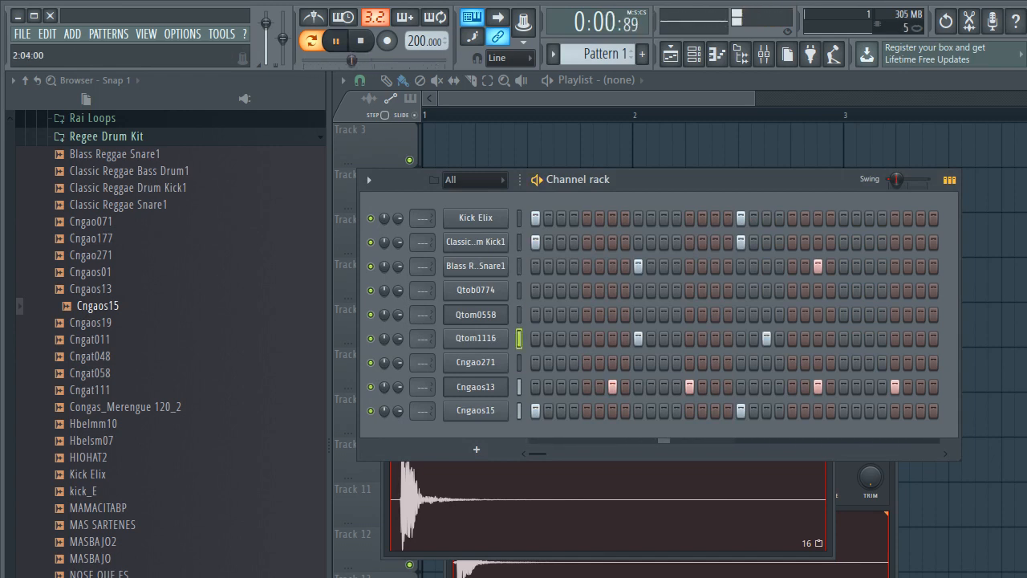
left_click(805, 338)
left_click(805, 338)
left_click(792, 339)
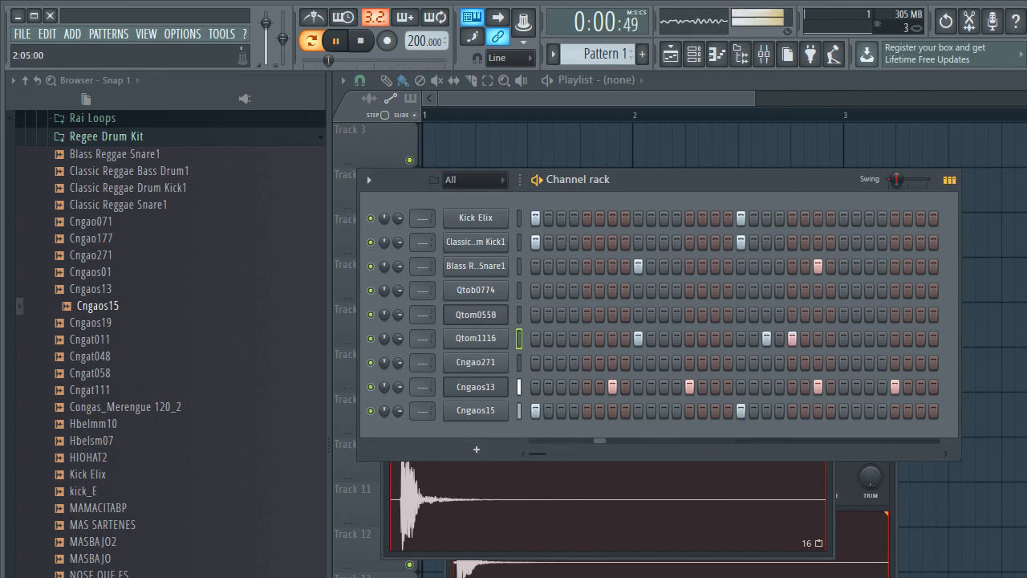
right_click(792, 339)
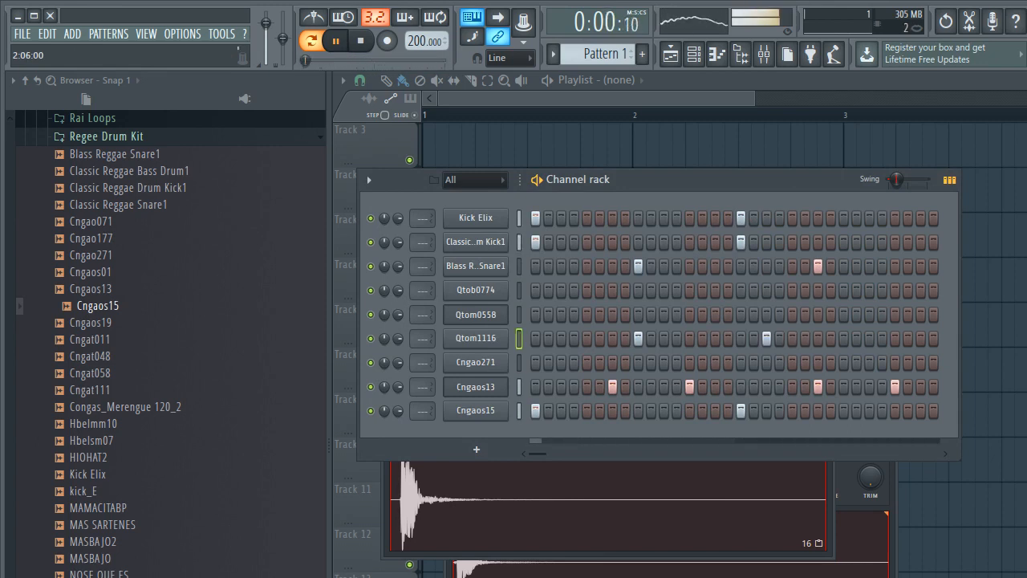
- Add Qtom1116 hits on steps 23 and 29, clearing a trial hit on step 27, and stop playback
left_click(818, 338)
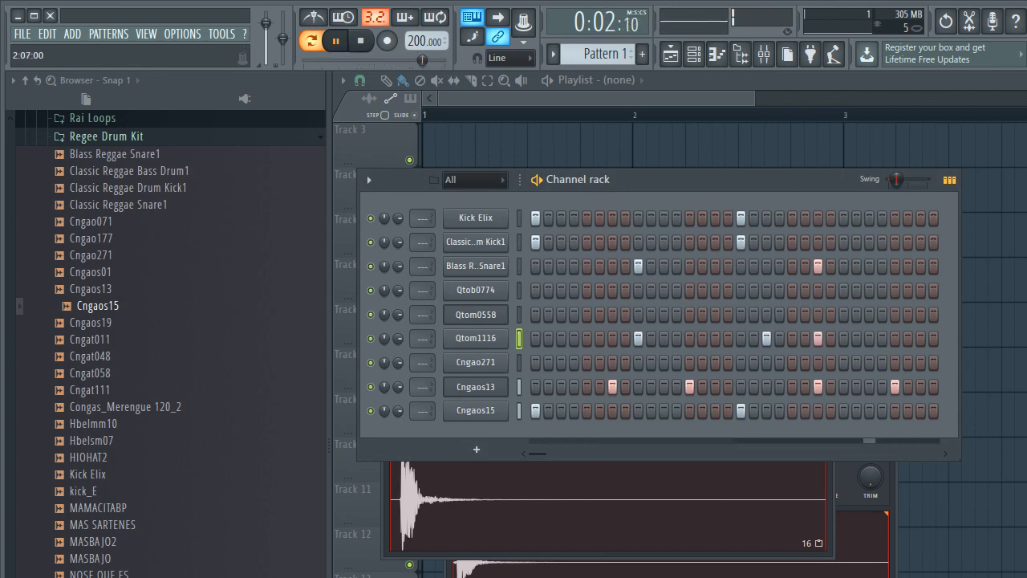
left_click(869, 339)
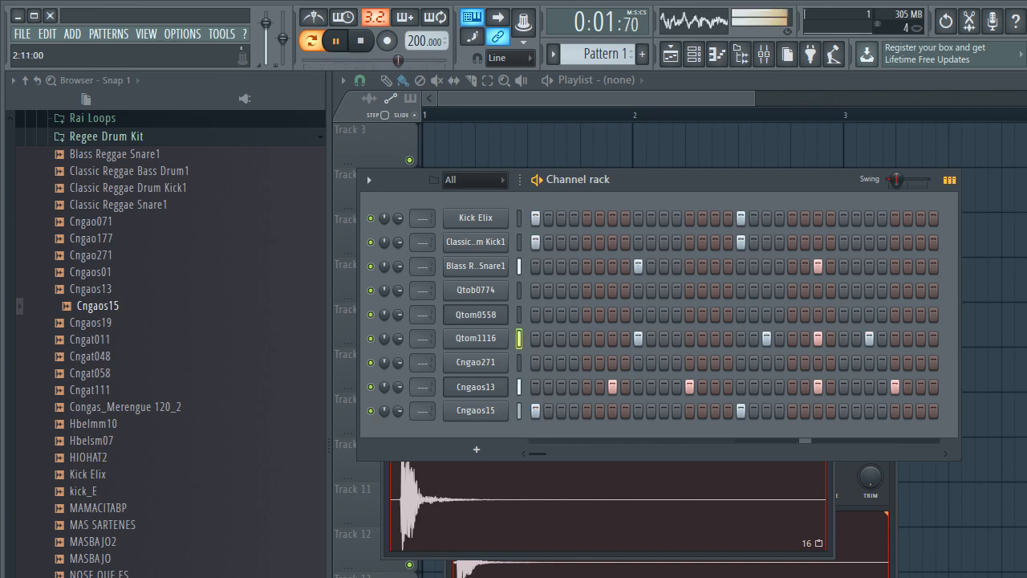
right_click(870, 339)
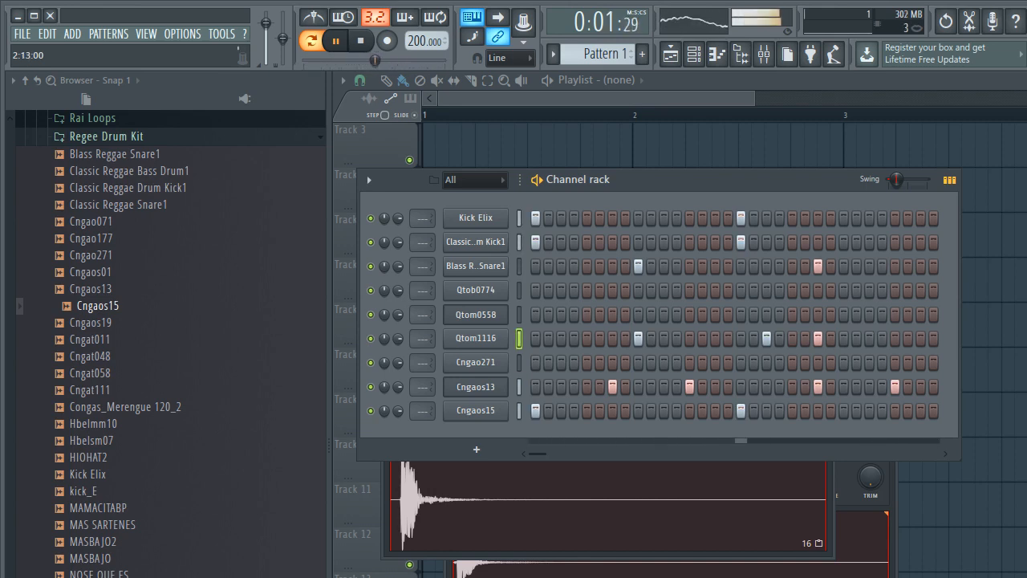
left_click(895, 338)
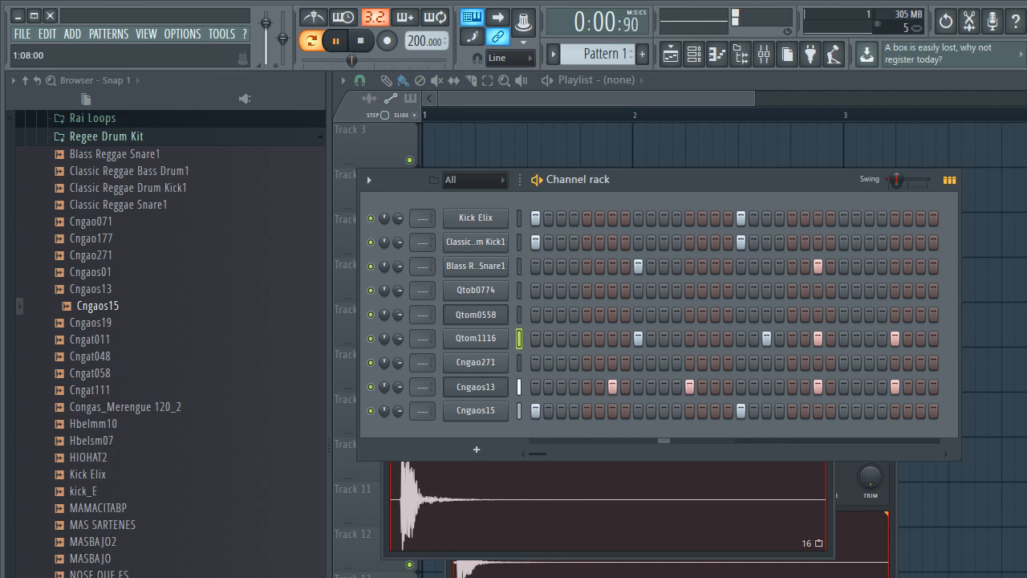
key("space")
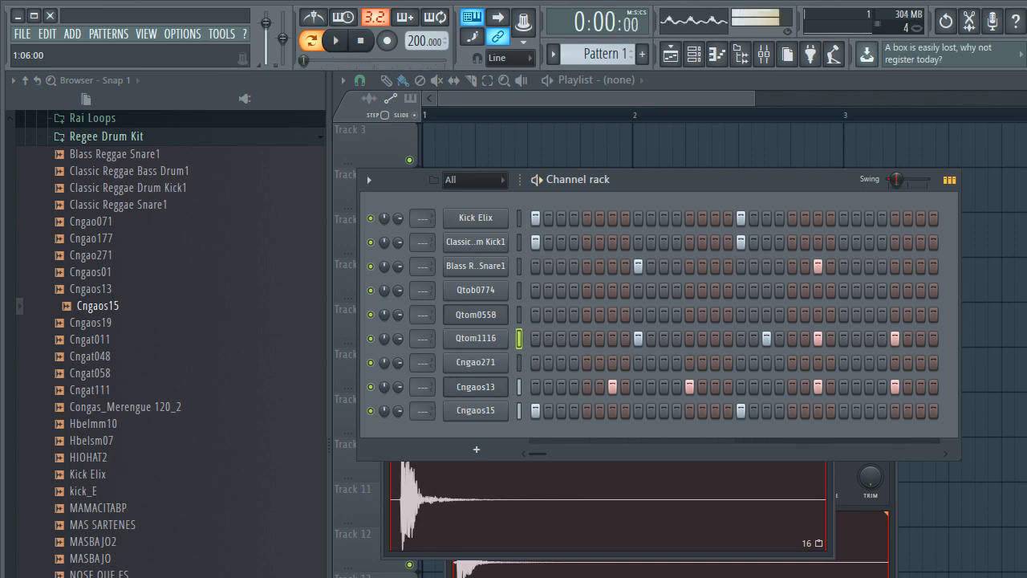
- Audition Qtob0774, place its hits on steps 1 and 17 with playback running, and check its sampler settings
left_click(476, 291)
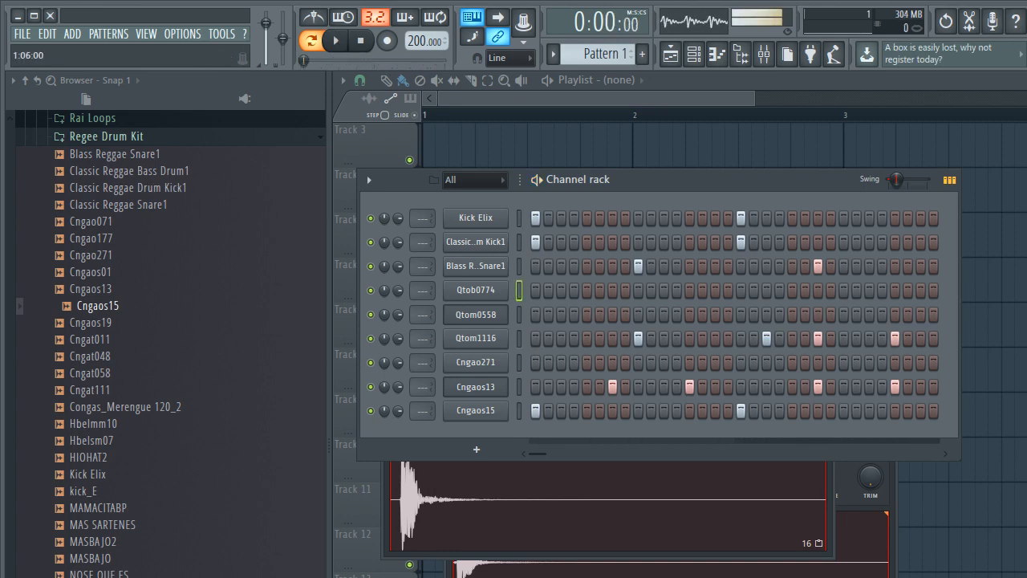
left_click(535, 290)
key("space")
left_click(741, 290)
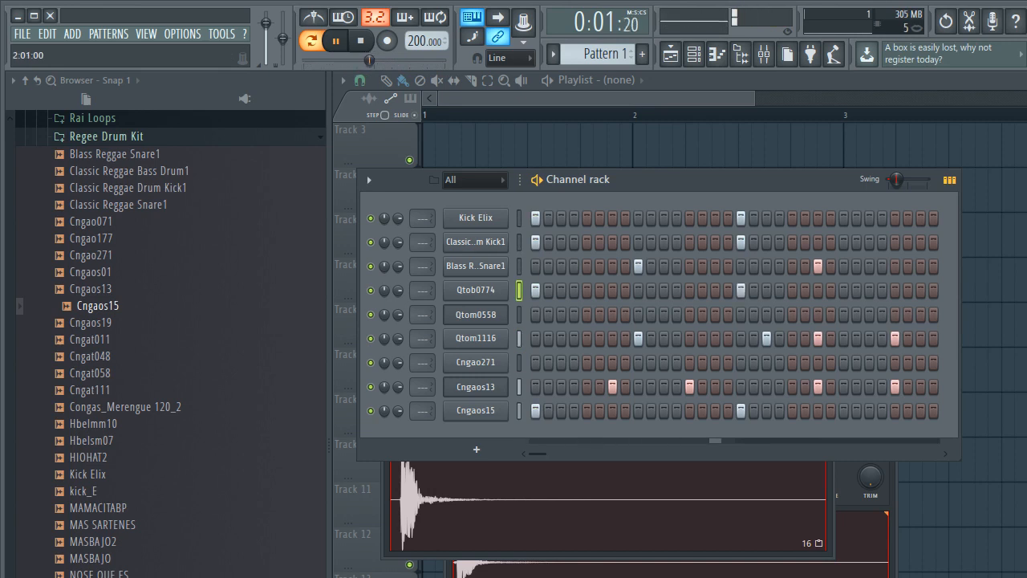
left_click(475, 291)
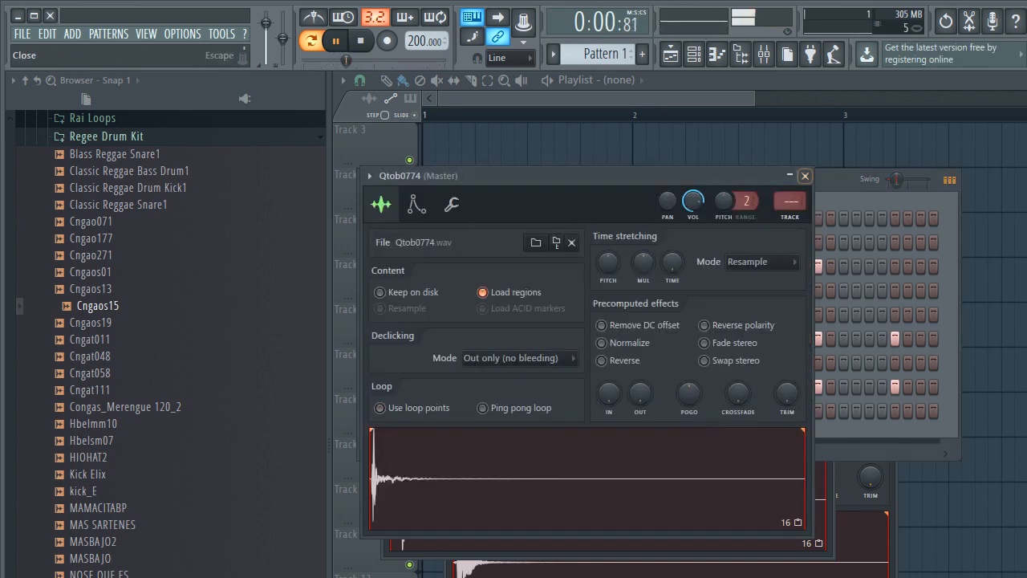
left_click(805, 176)
- Try Qtob0774 hits on steps 5, 7 and 11 during playback, clearing each one, and stop playback
left_click(587, 290)
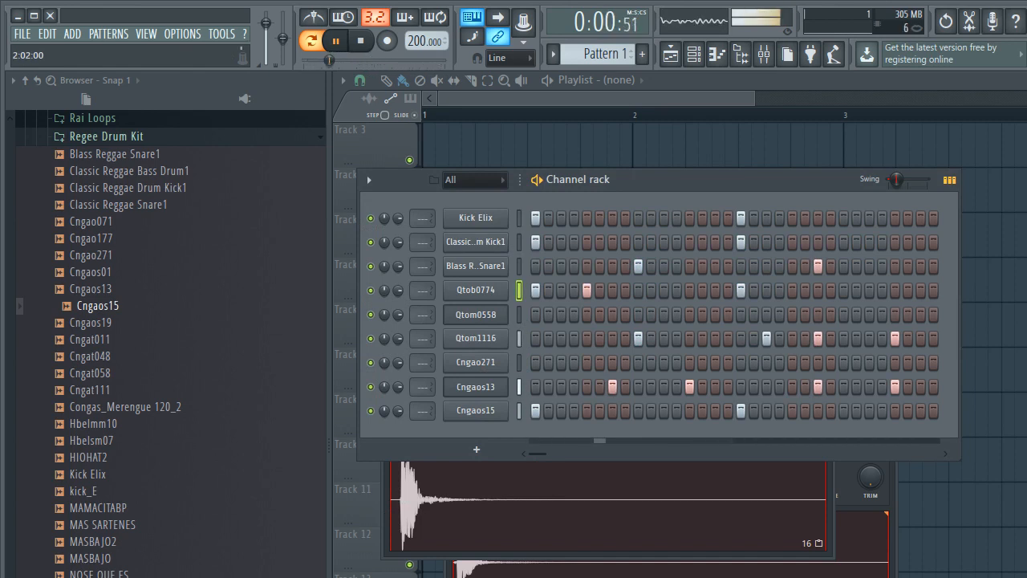
left_click(586, 291)
left_click(613, 291)
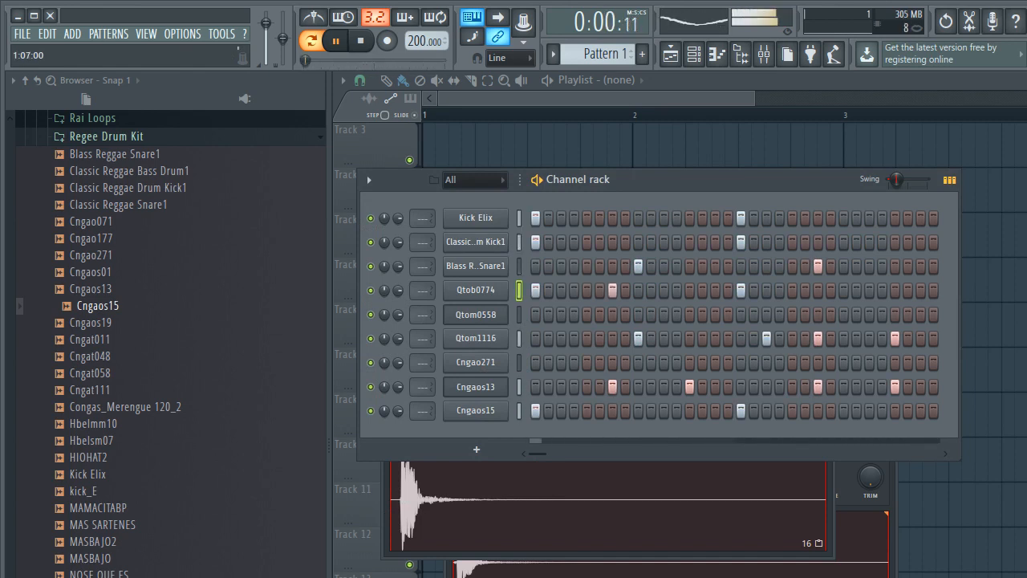
right_click(612, 290)
left_click(587, 291)
right_click(587, 290)
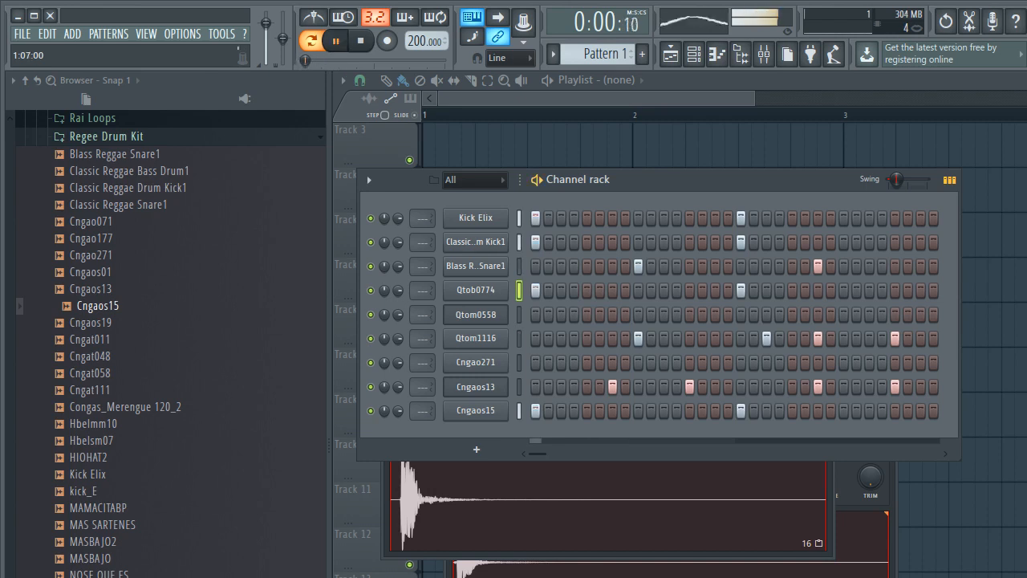
left_click(663, 290)
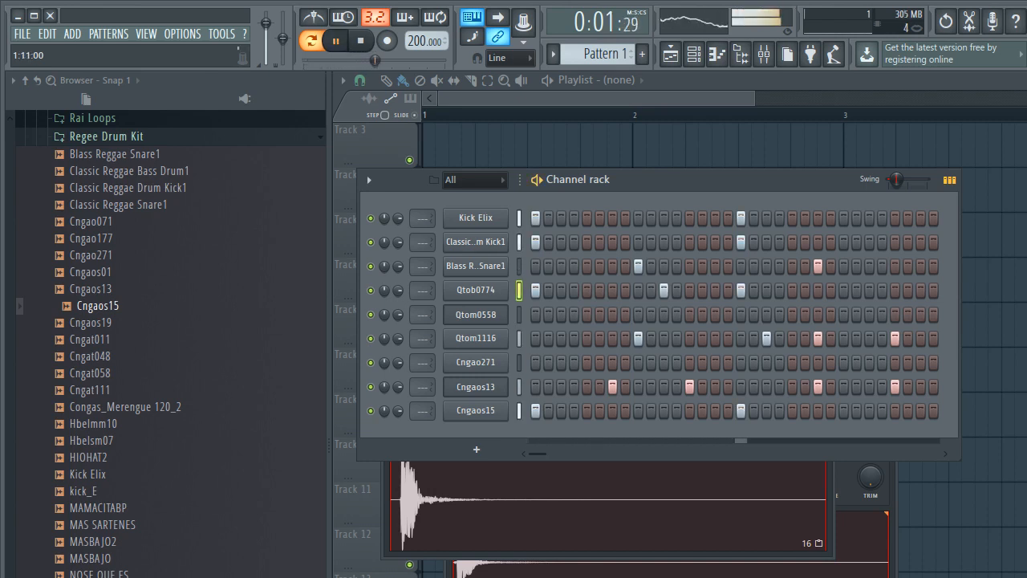
right_click(663, 291)
key("space")
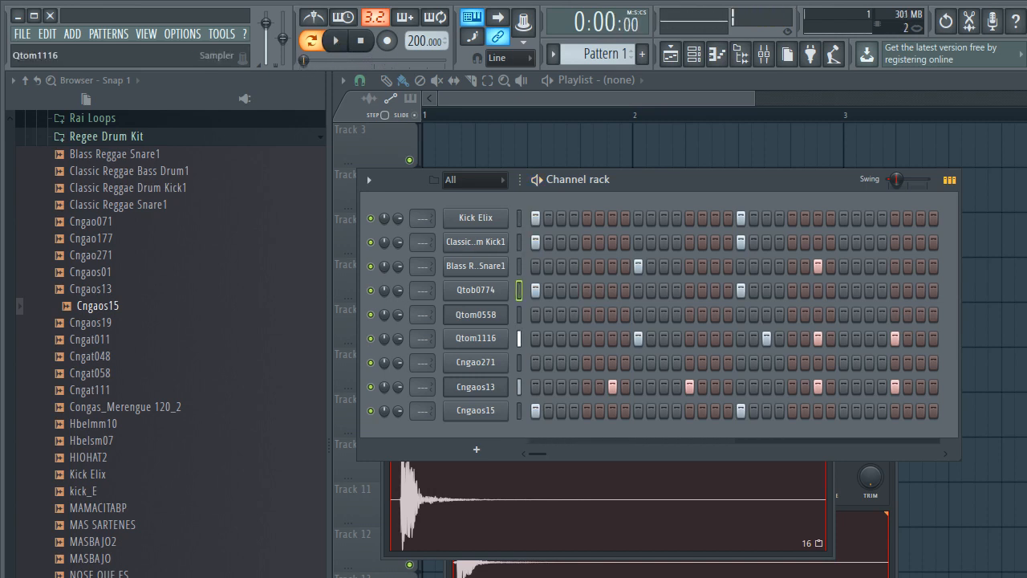
- Audition the kit samples from Cngaos19 down to Hbelsm07 and add Hbelmm10 as a new channel
key("Down")
key("Down")
key("Down")
key("Down")
key("Down")
key("Down")
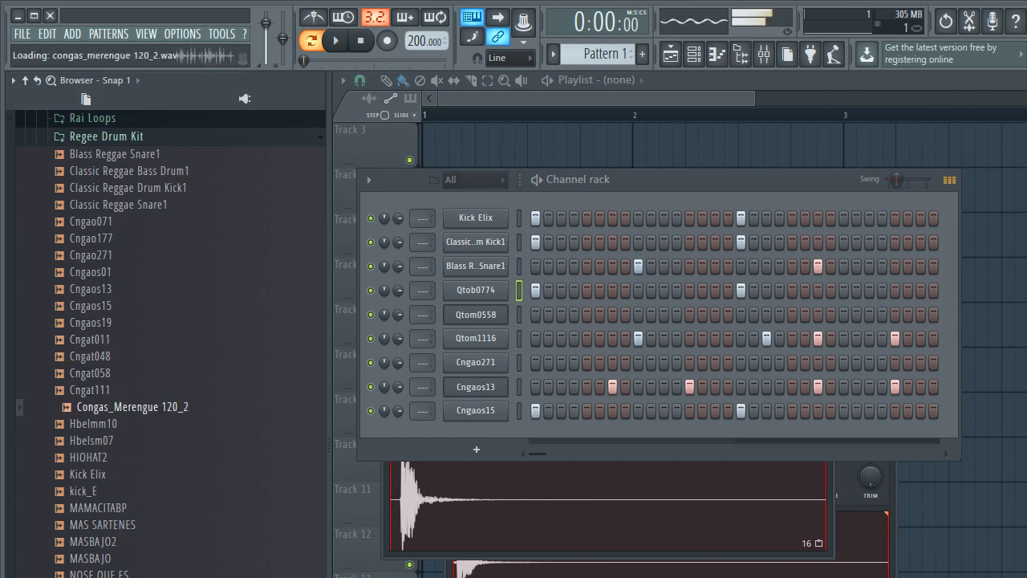
key("Down")
key("Up")
key("Down")
key("Down")
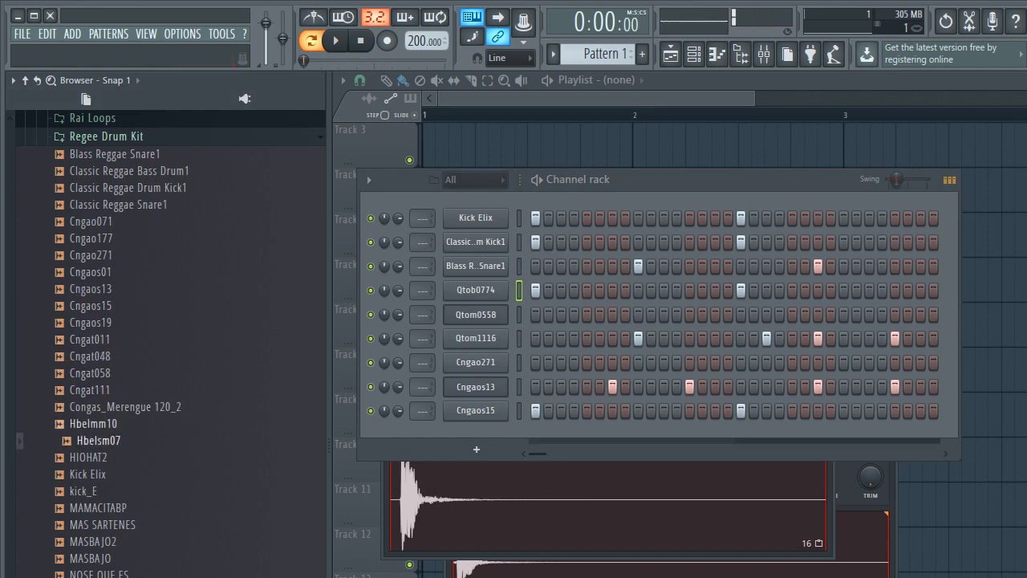
left_click_drag(97, 423, 474, 449)
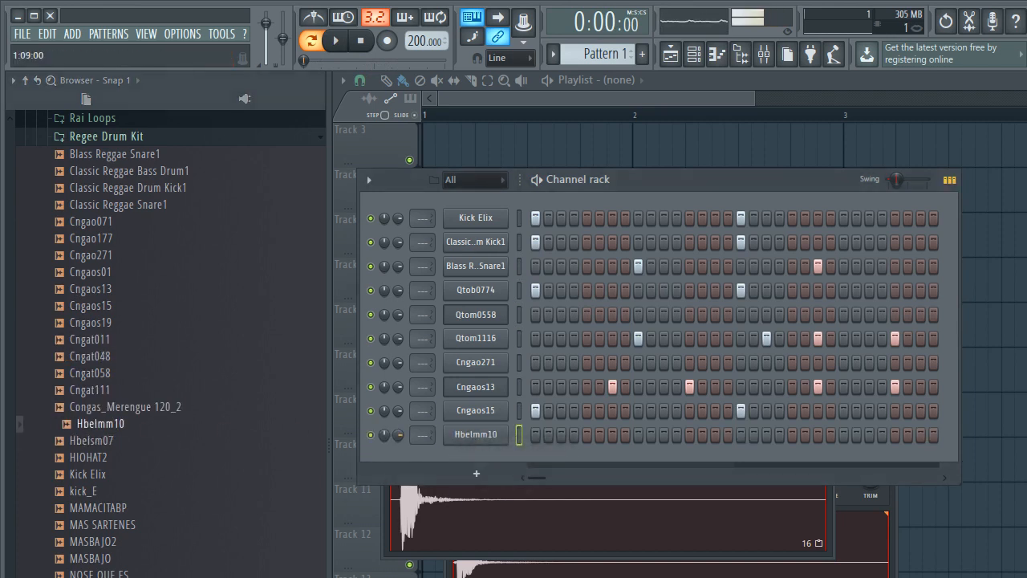
- Turn off the loop points option for Hbelmm10 and return to the channel rack
left_click(475, 434)
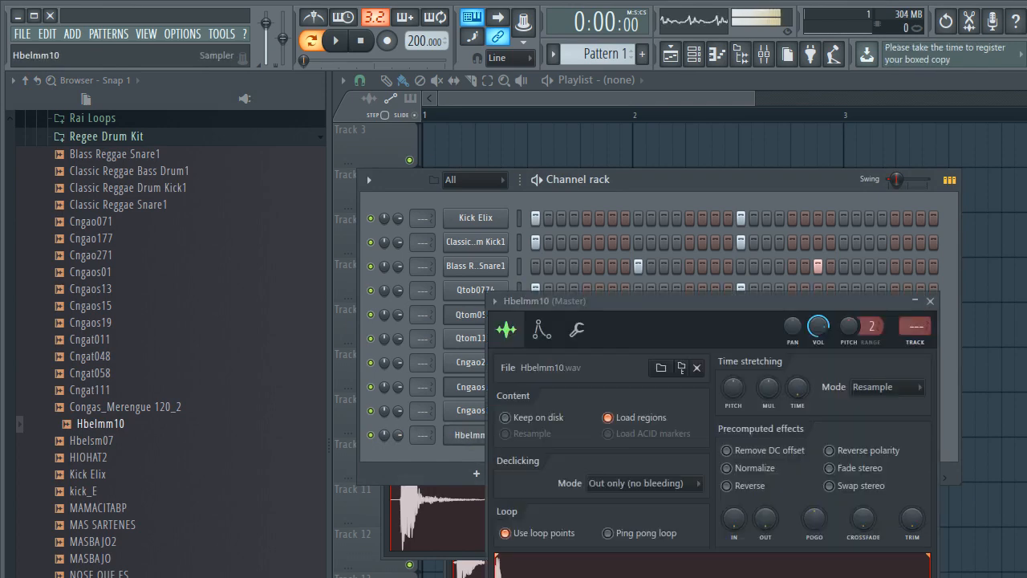
left_click_drag(610, 300, 628, 190)
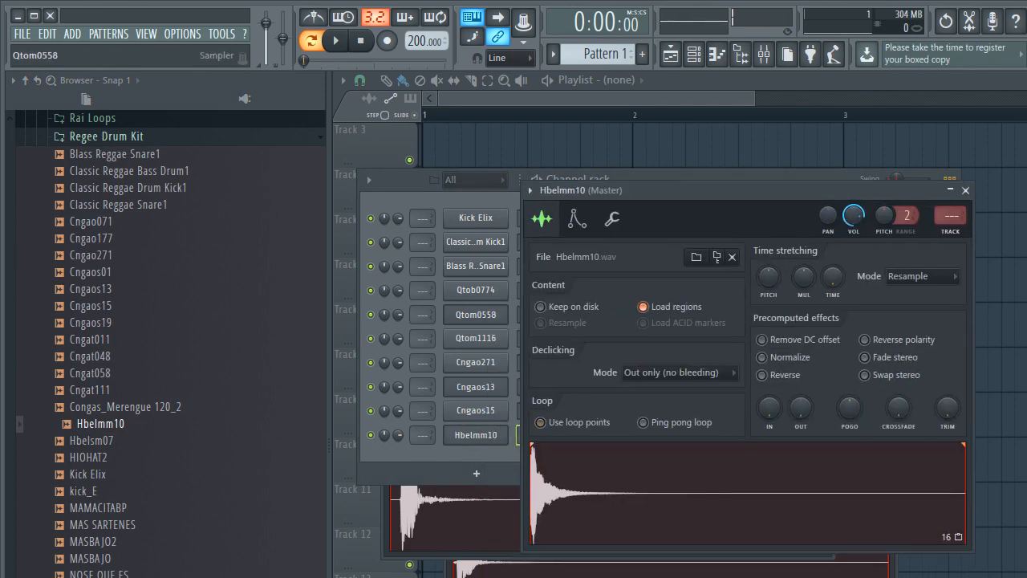
left_click(475, 455)
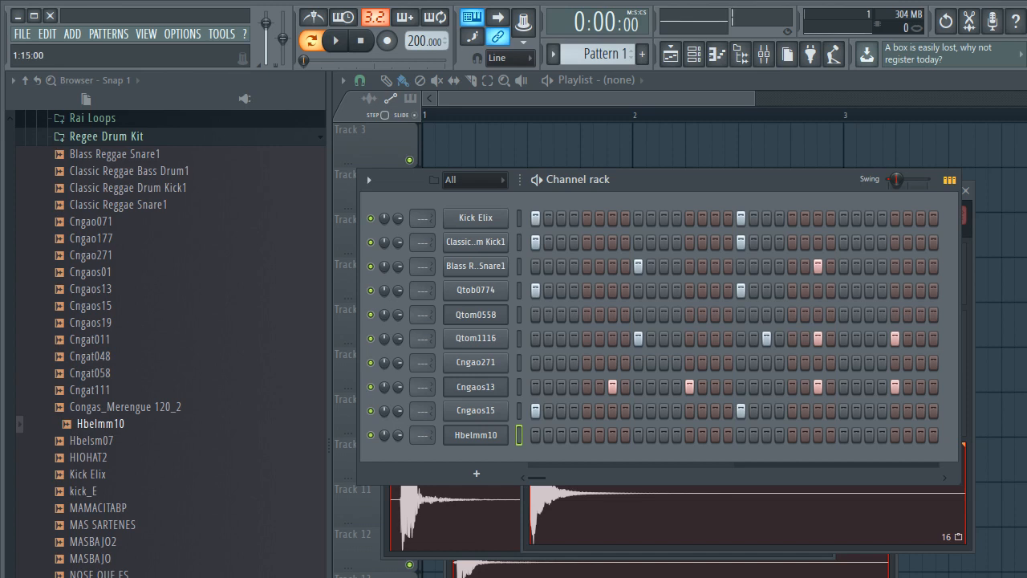
- Try an Hbelmm10 hit on step 15 during playback, place it on step 11 instead, and stop playback
left_click(715, 435)
key("space")
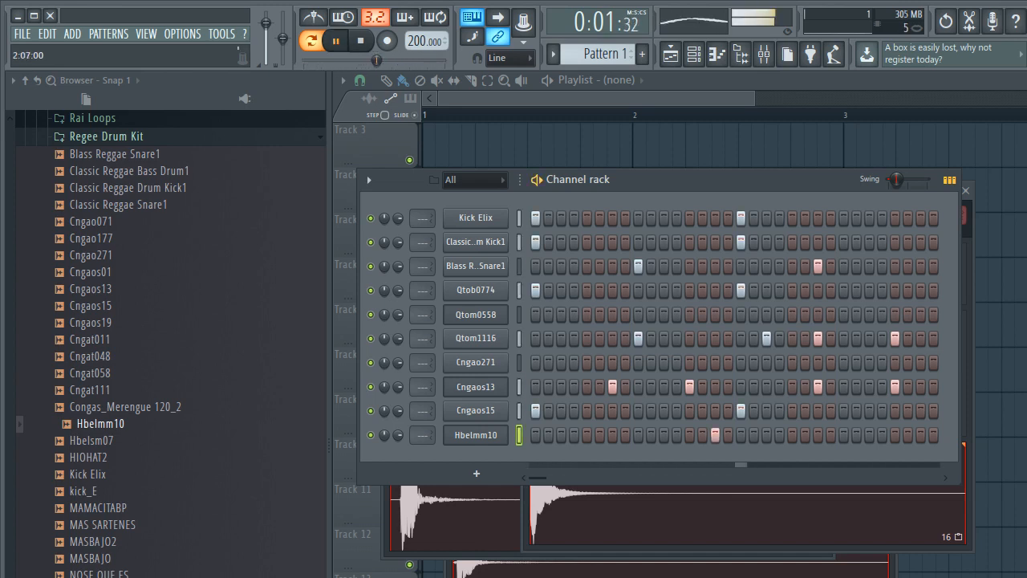
right_click(715, 435)
left_click(664, 435)
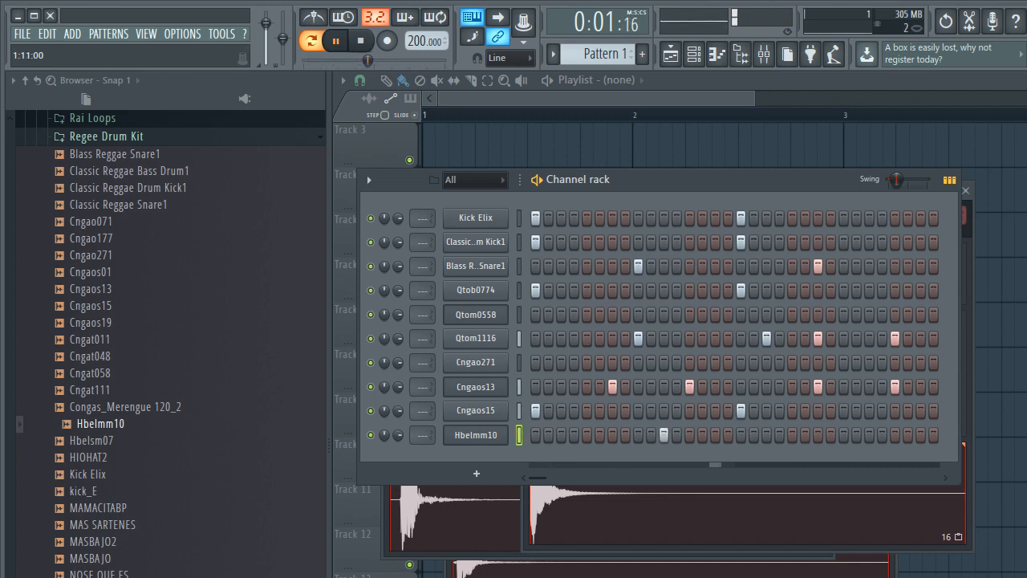
key("space")
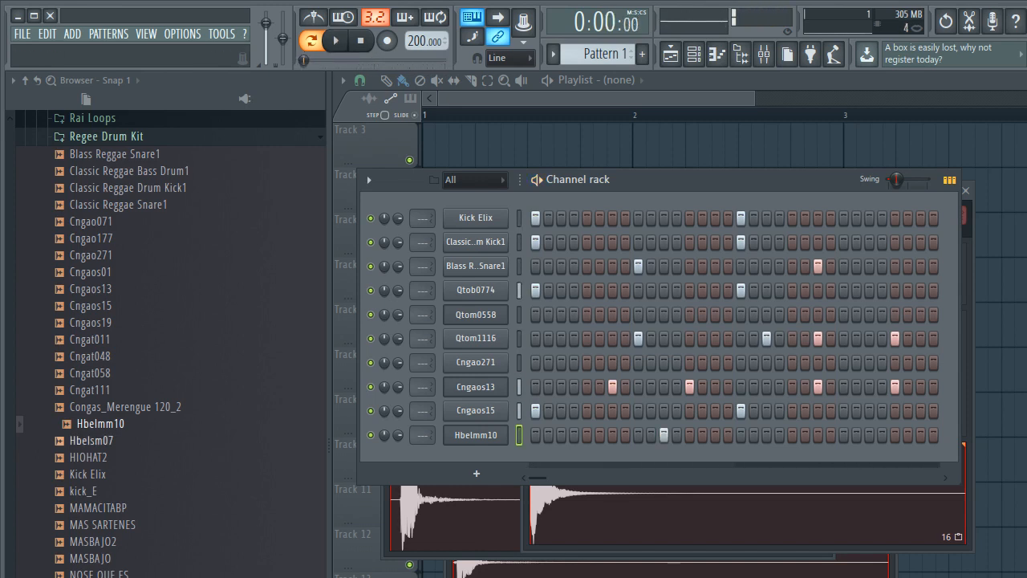
- Audition Hbelsm07 and HIOHAT2, replace the Hbelmm10 channel's sample with Hbelsm07, and check its settings during playback
left_click(91, 441)
left_click(89, 458)
left_click(92, 440)
left_click_drag(92, 441, 476, 435)
key("space")
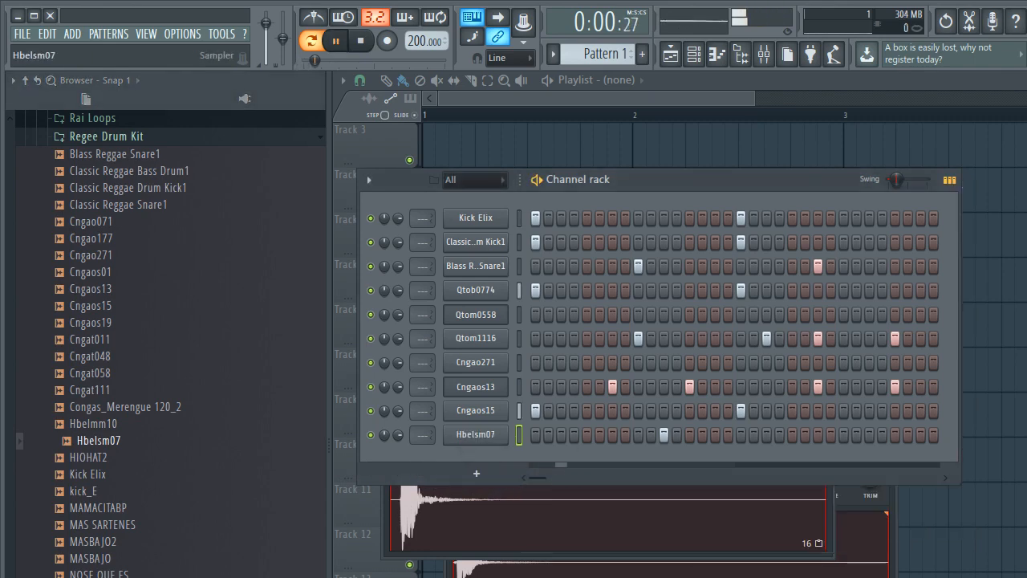
left_click(476, 435)
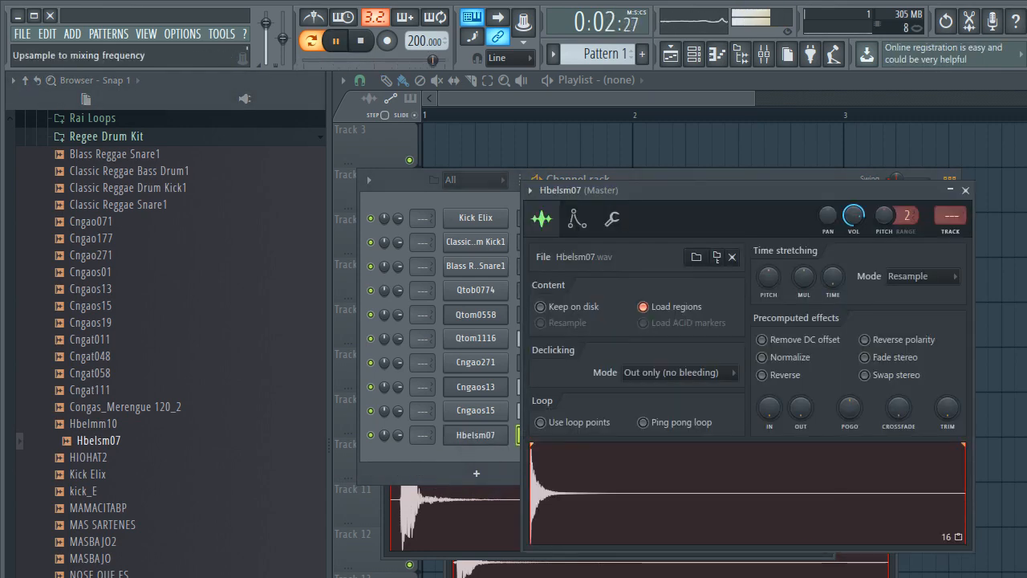
key("space")
key("F6")
- Clear the Hbelsm07 hit on step 11, and try a hit on step 13 before clearing it while restarting playback
key("space")
key("space")
right_click(664, 435)
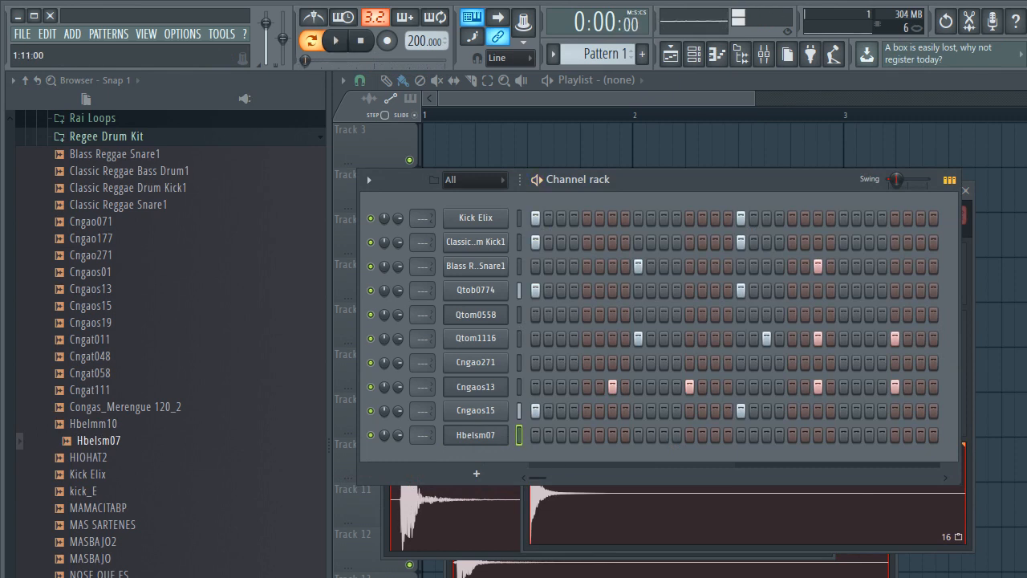
key("space")
left_click(690, 435)
right_click(689, 435)
key("space")
key("space")
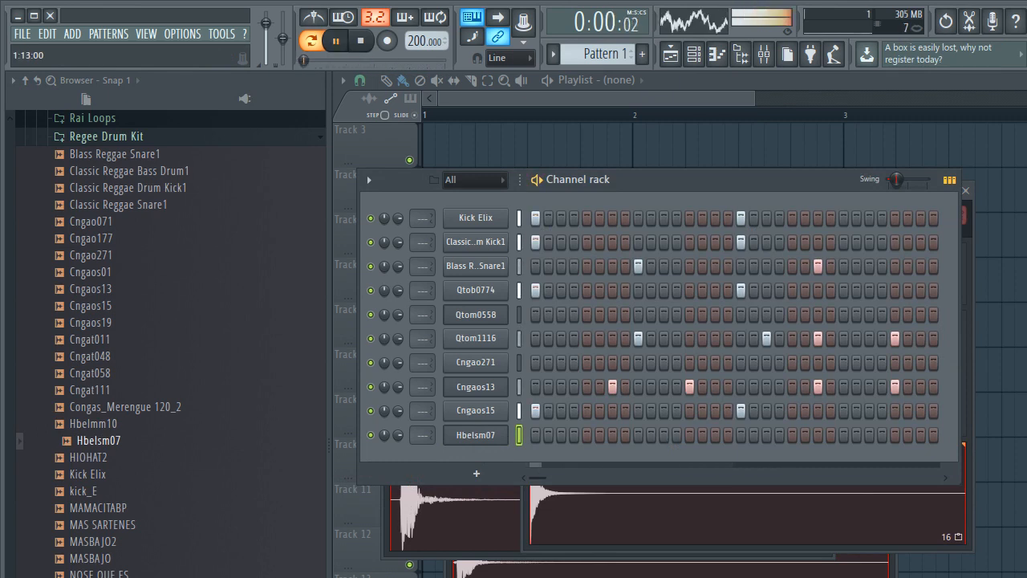
- Place Hbelsm07 hits on steps 11 and 31 during playback, and stop playback
left_click(664, 435)
left_click(920, 435)
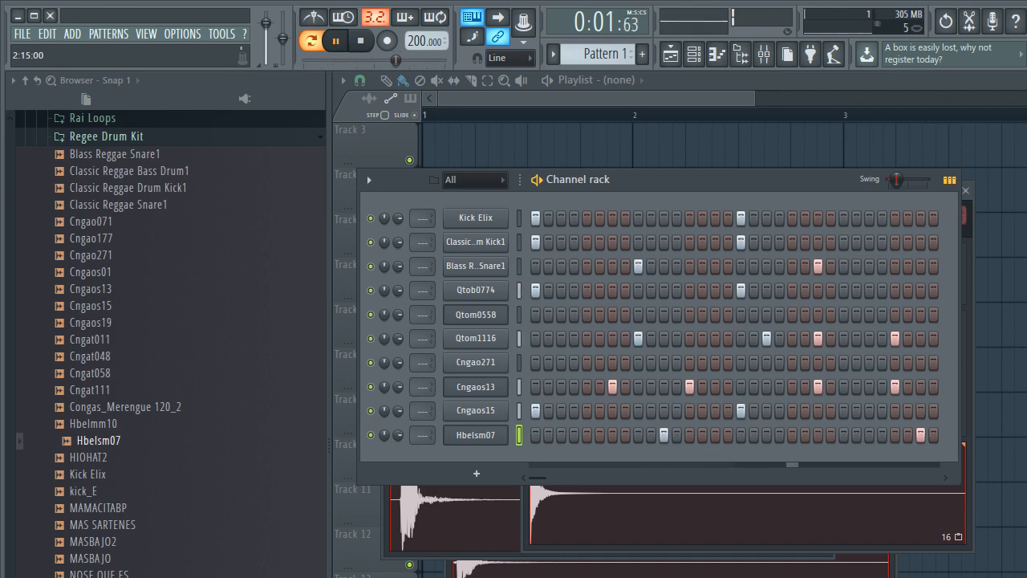
key("space")
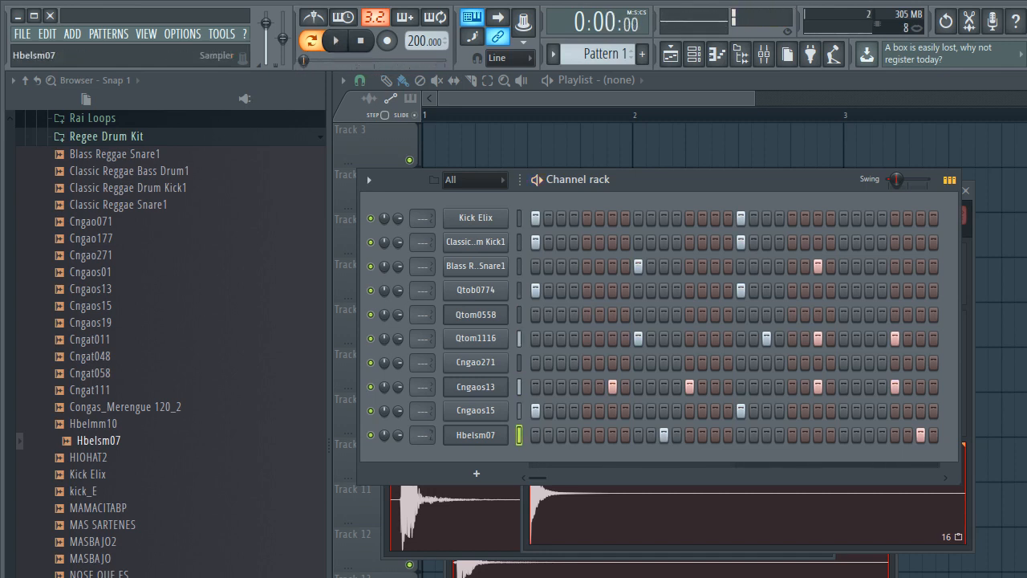
- Open Hbelsm07 in the piano roll and lower its notes from C5 to A4, checking playback
right_click(505, 436)
left_click(539, 399)
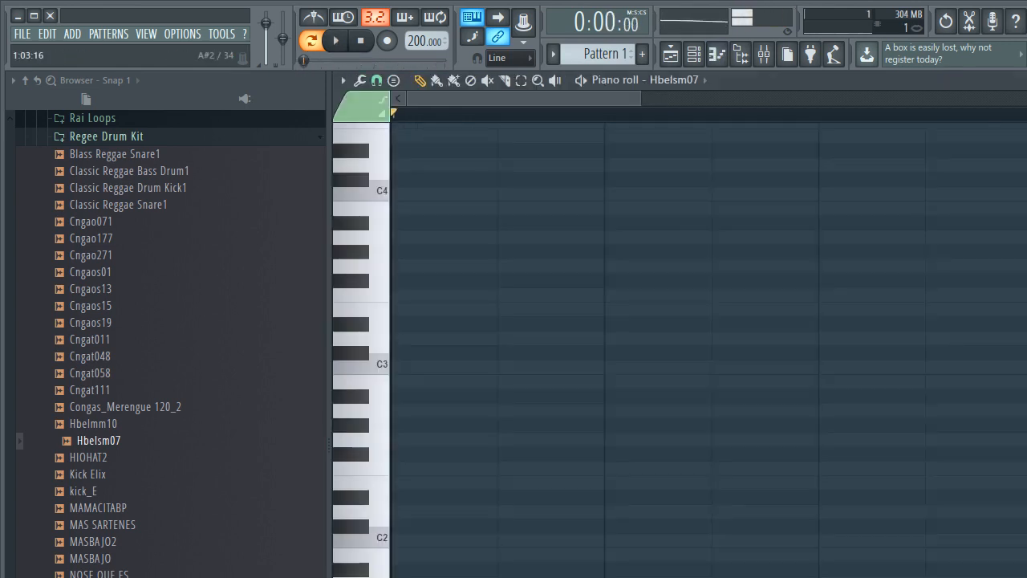
scroll(706, 321, "up", 8)
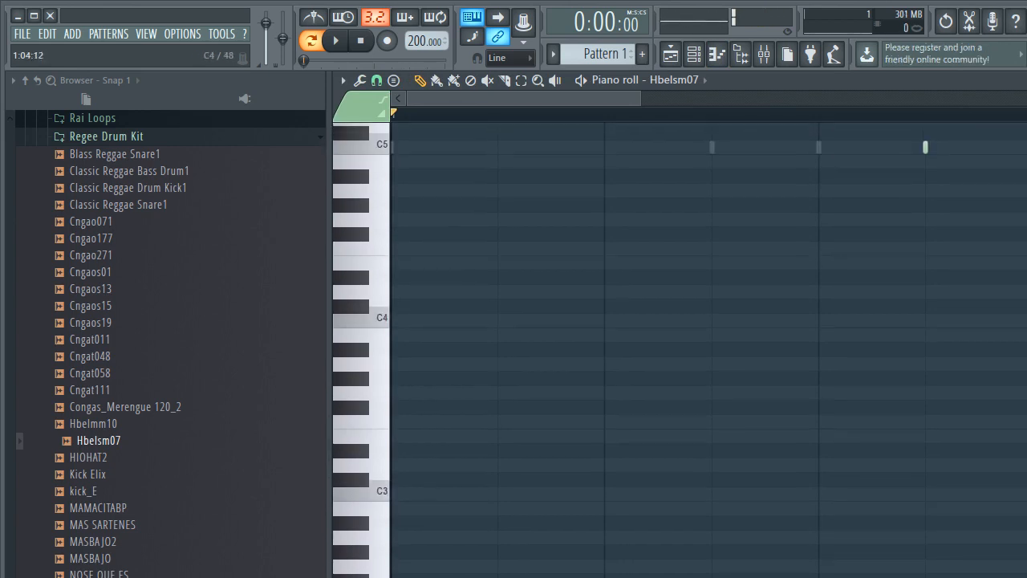
scroll(581, 317, "down", 1)
scroll(562, 320, "down", 3)
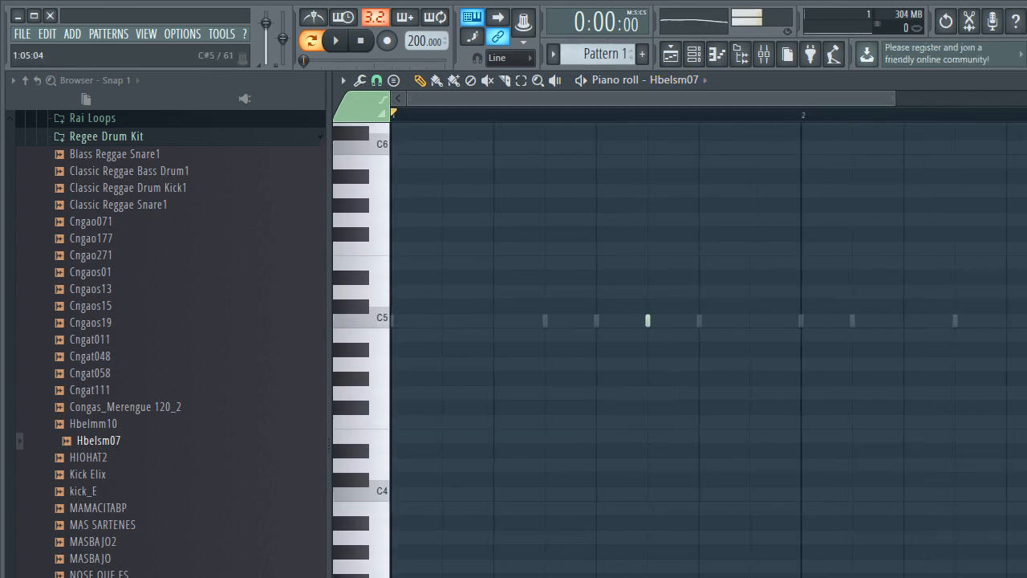
left_click_drag(376, 337, 376, 438)
key("space")
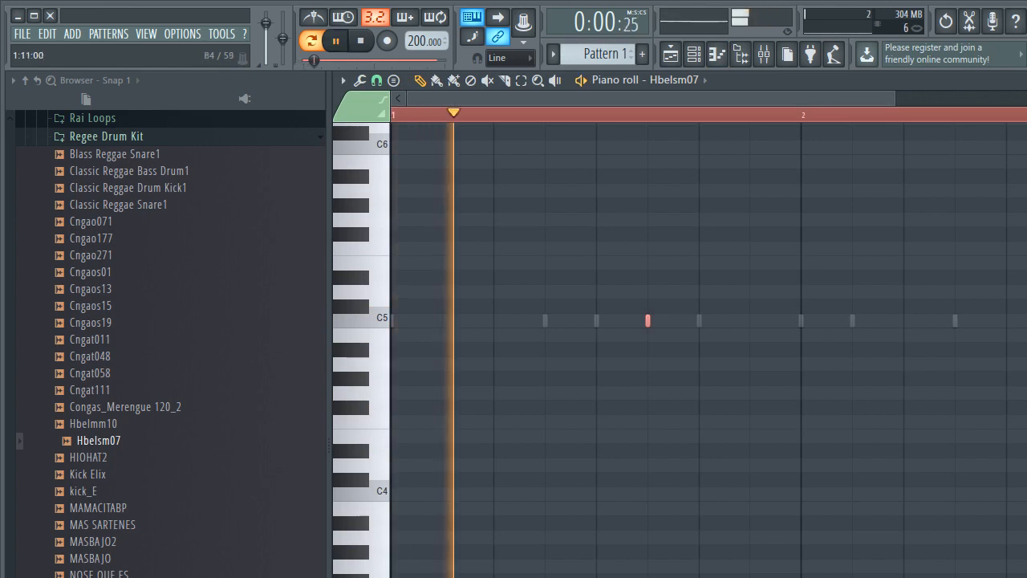
key("space")
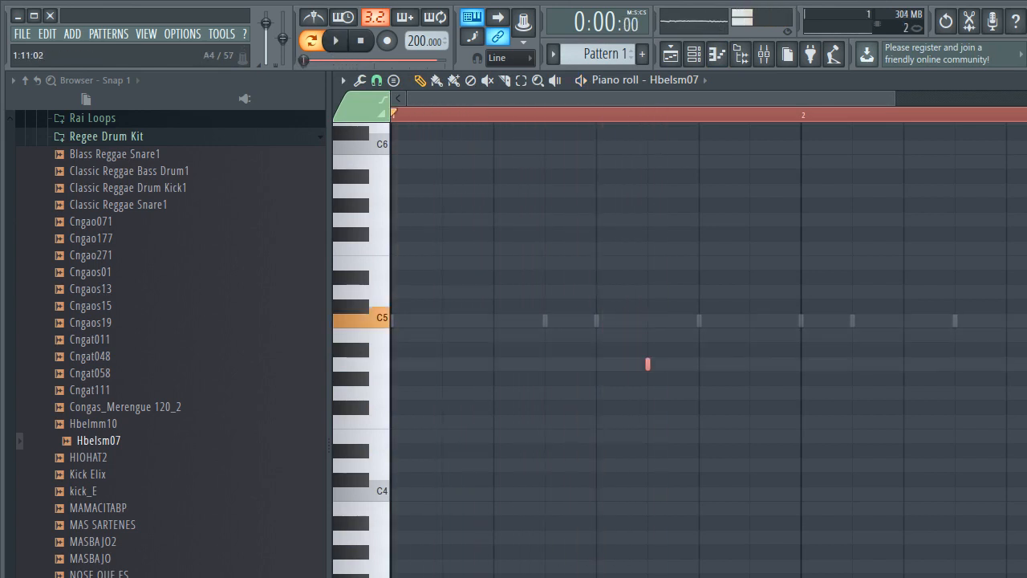
- Show both bars of the Hbelsm07 piano roll and play the pattern to check the A4 notes
left_click_drag(893, 97, 1024, 98)
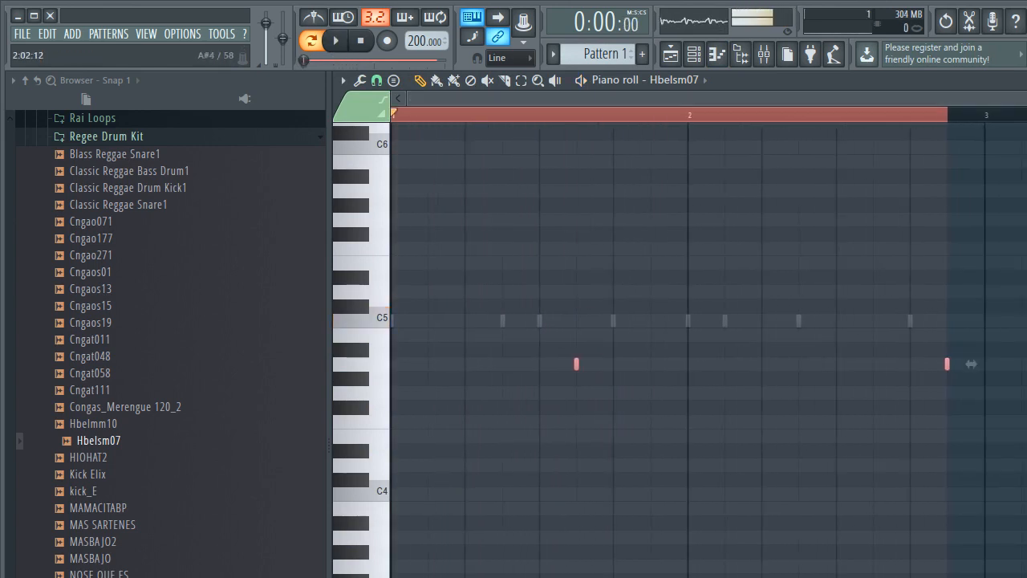
key("space")
key("space")
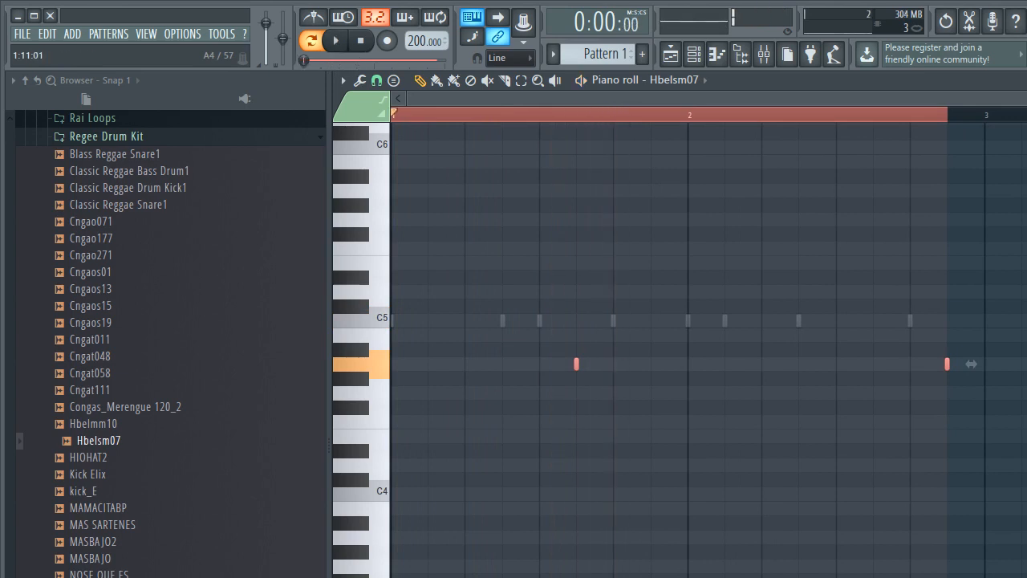
key("space")
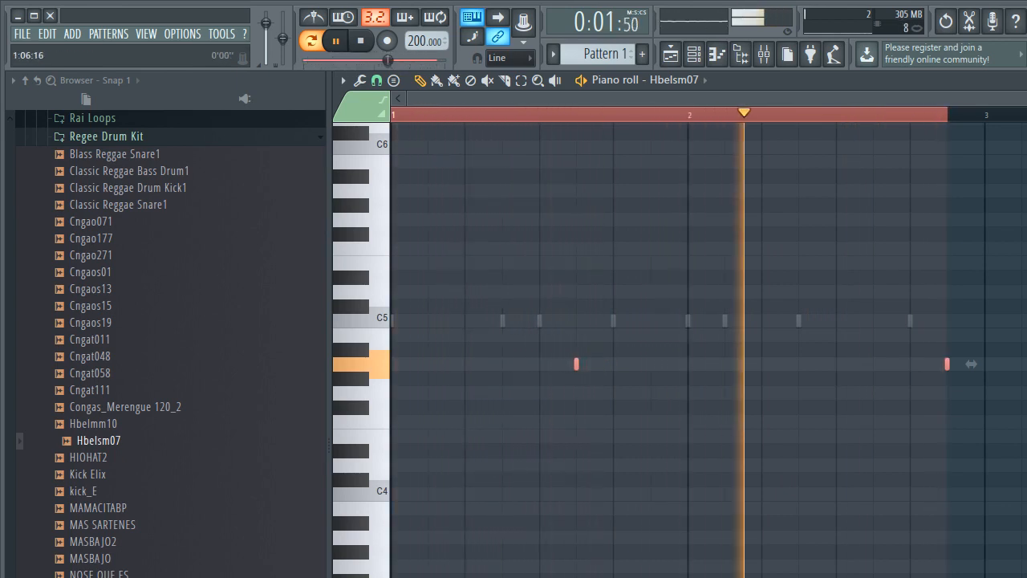
key("space")
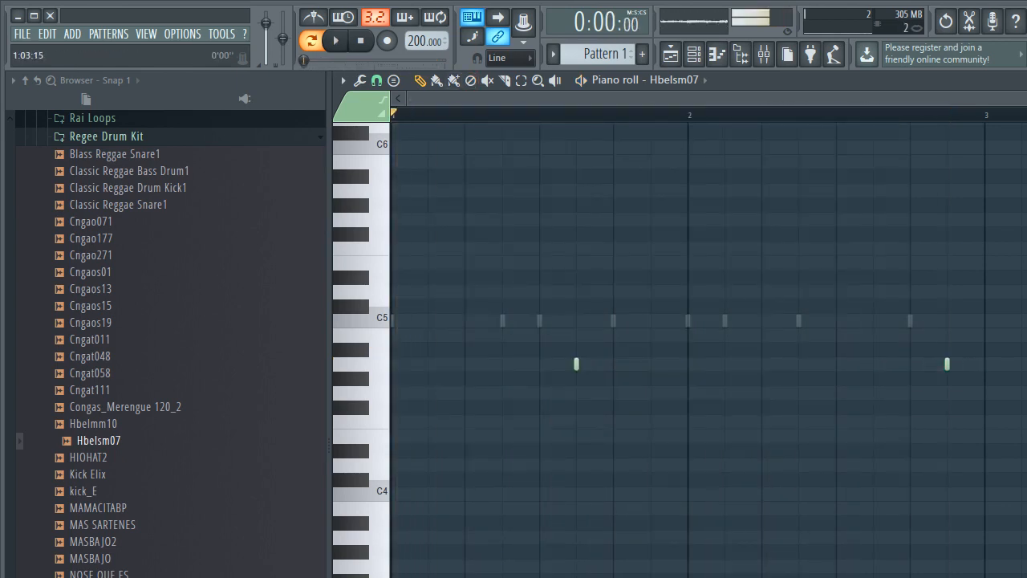
- Close the piano roll, return to the channel rack, and play the whole drum pattern before stopping it
left_click(1023, 80)
left_click(727, 98)
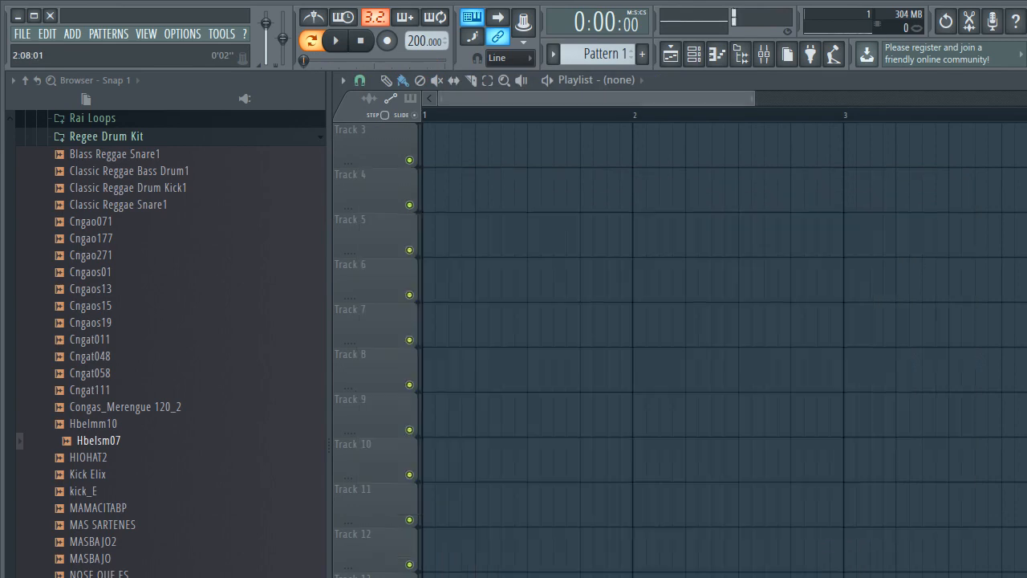
left_click_drag(755, 98, 1026, 98)
left_click(694, 54)
key("space")
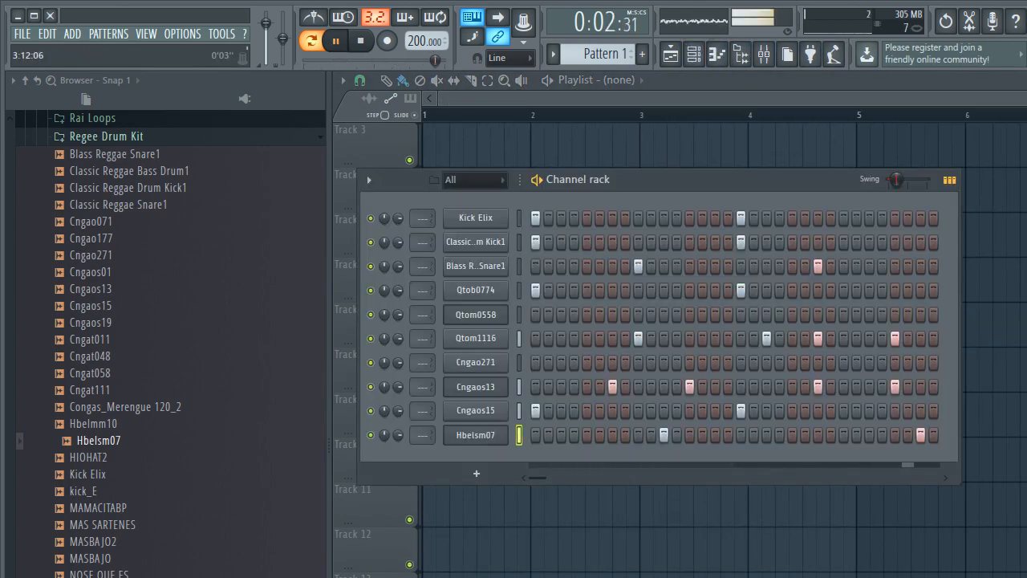
key("space")
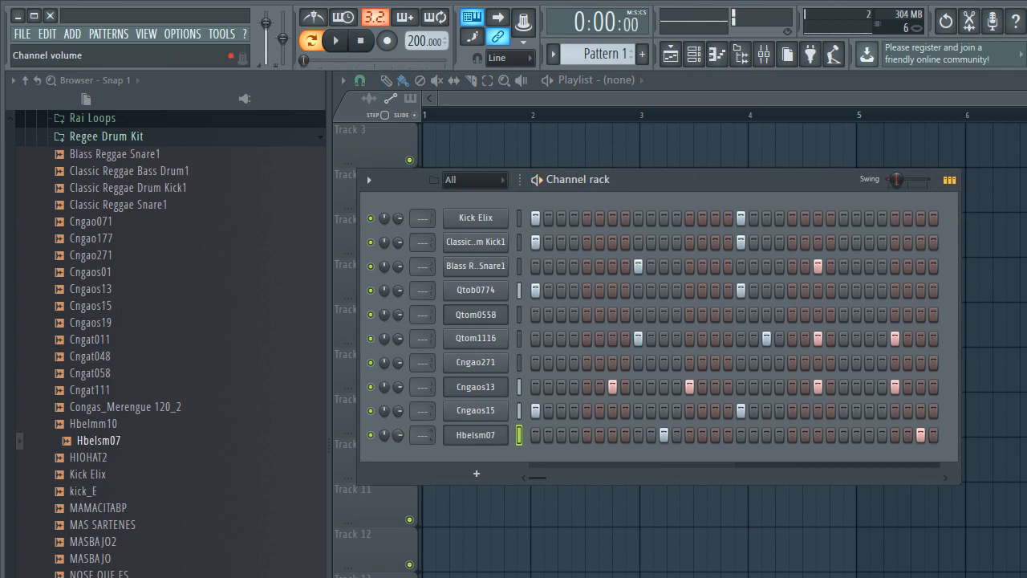
- Route Hbelsm07 to mixer track 6 and lower that track's fader to 77% (-5.4 dB) during playback, then stop
left_click_drag(424, 435, 423, 423)
key("F9")
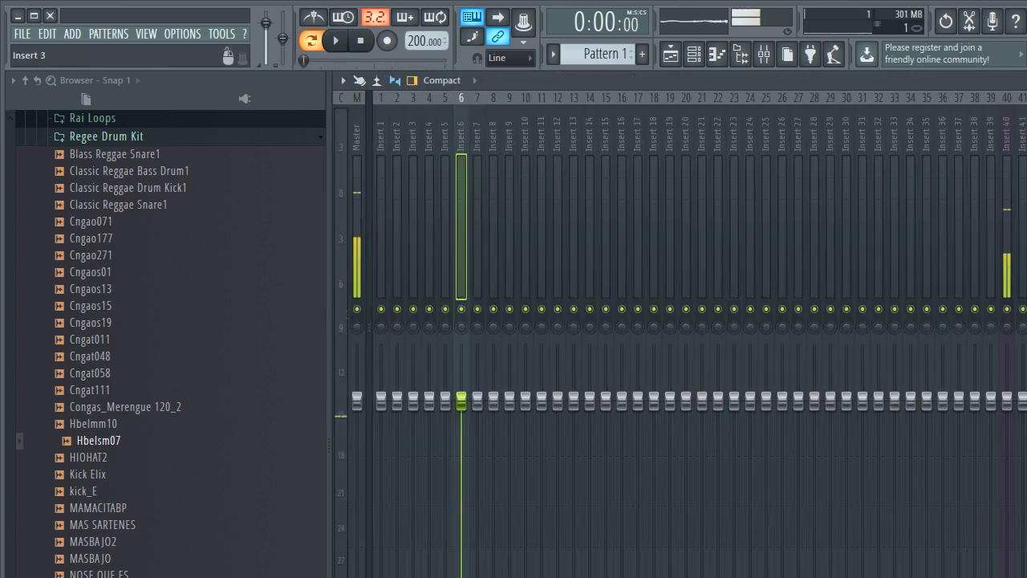
key("space")
left_click_drag(461, 399, 461, 451)
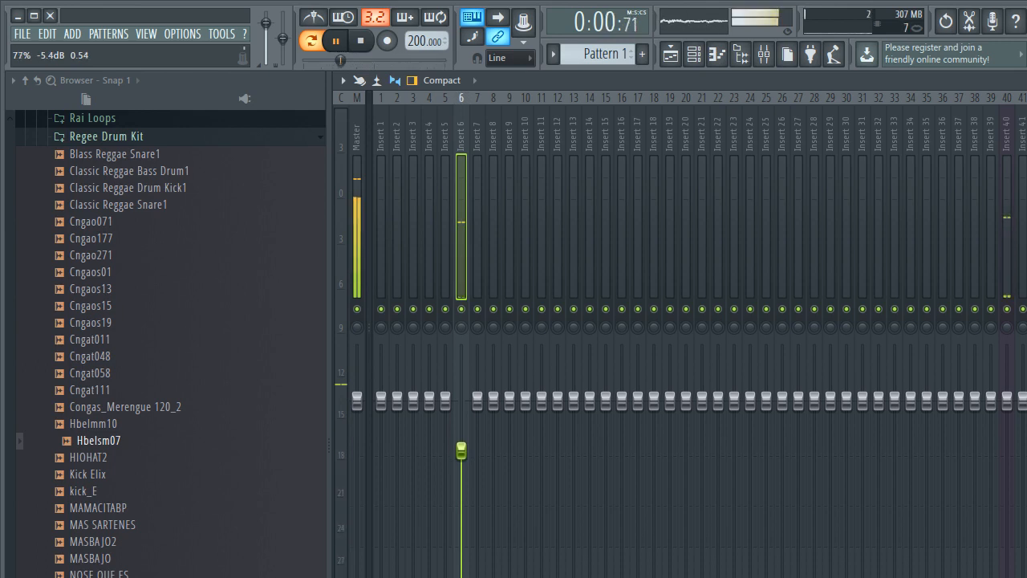
left_click(1024, 80)
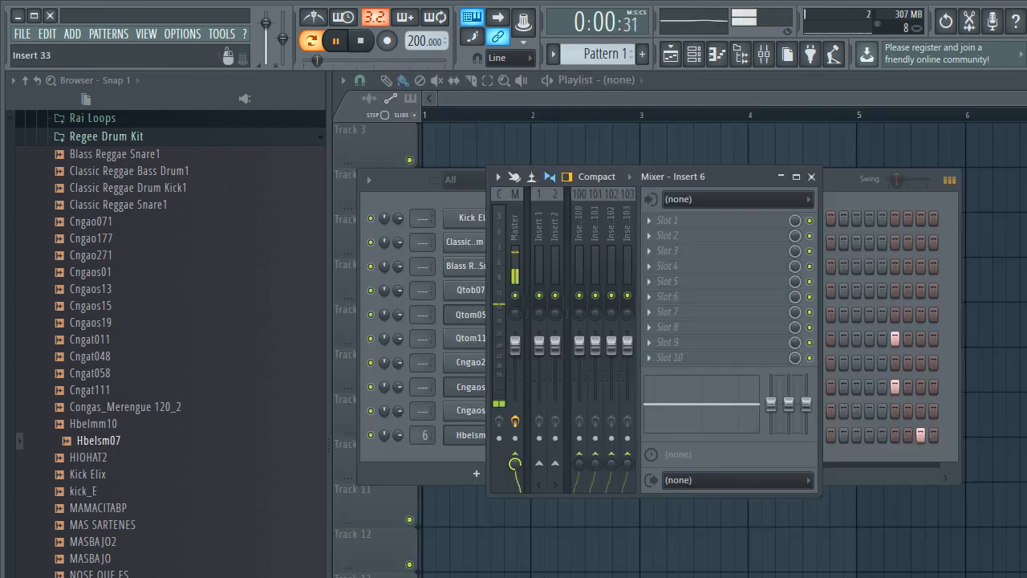
left_click(811, 177)
left_click_drag(562, 178, 590, 143)
key("space")
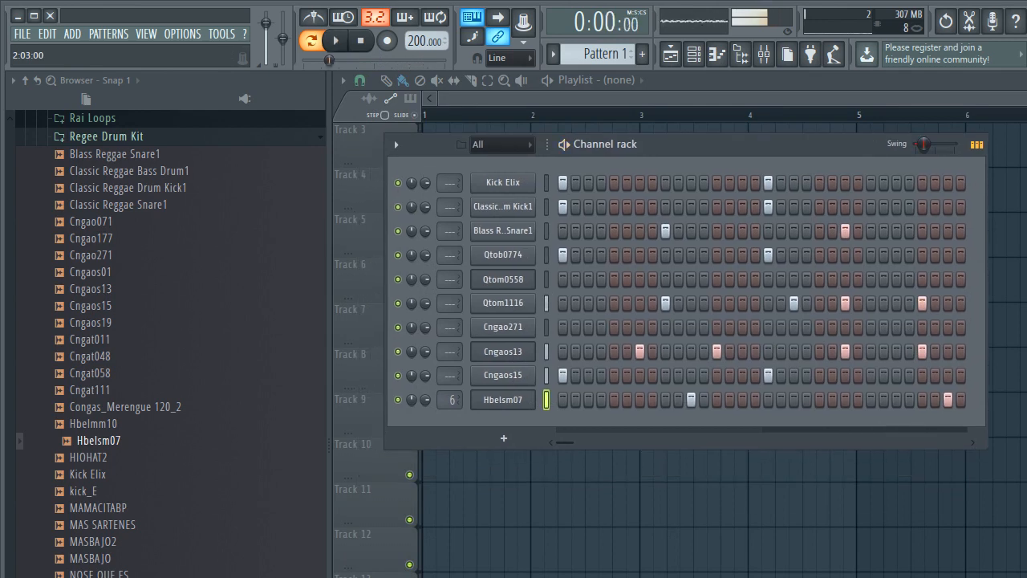
- Audition conga, hi-hat, kick, snare and MAMACITABP samples in the Regee Drum Kit folder
left_click(91, 238)
left_click(90, 255)
left_click(121, 407)
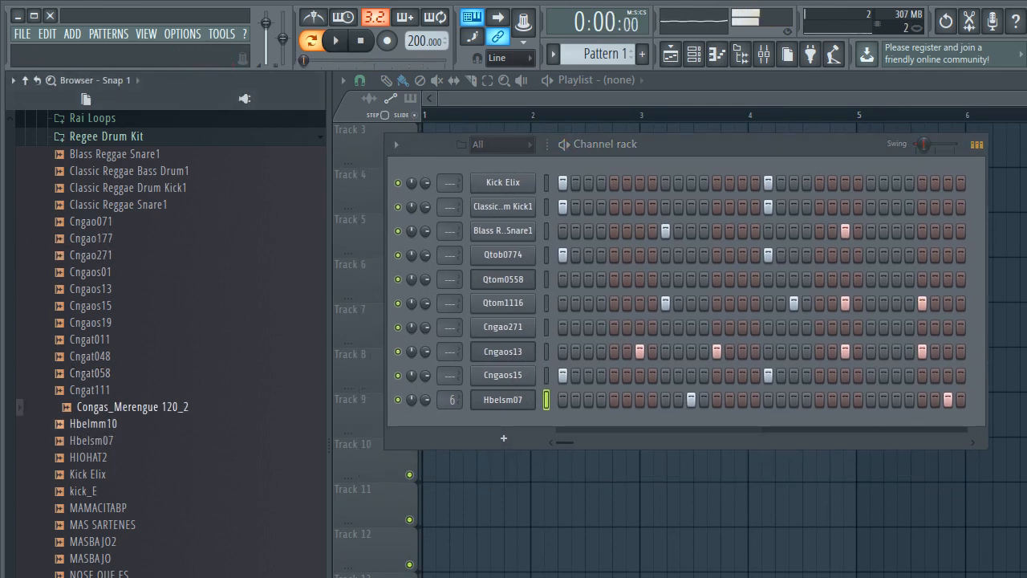
left_click(95, 458)
left_click(84, 491)
left_click(98, 508)
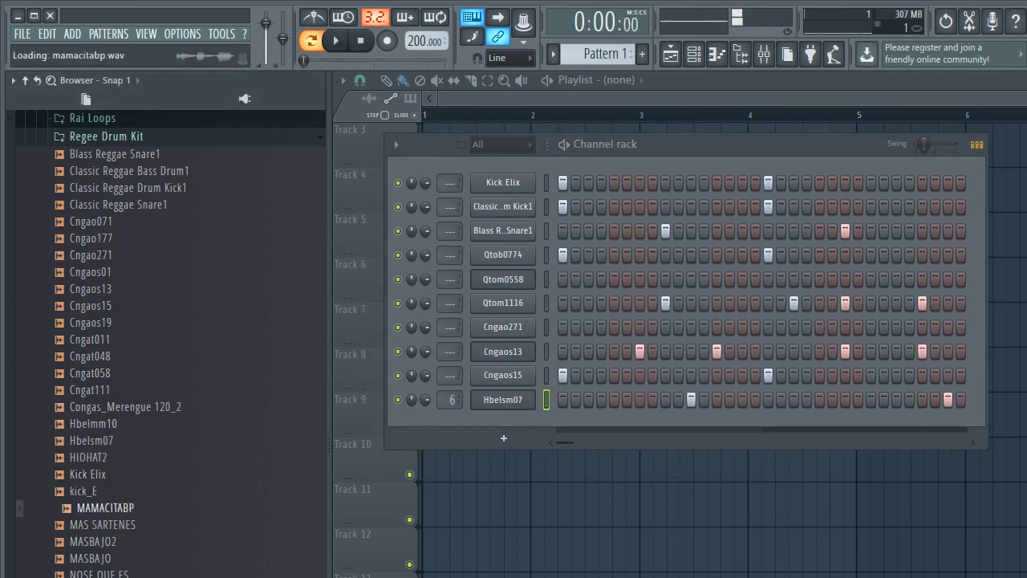
left_click(103, 525)
left_click(128, 188)
left_click(119, 205)
- Add Classic Reggae Bass Drum1 as the first channel with hits on steps 1 and 17, and check it in playback
left_click(129, 171)
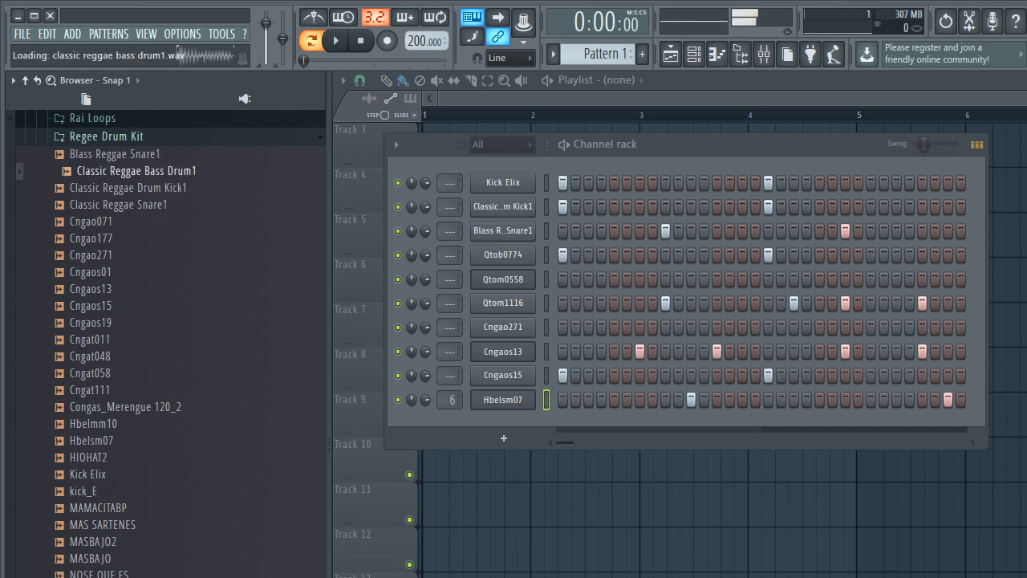
left_click_drag(129, 171, 474, 193)
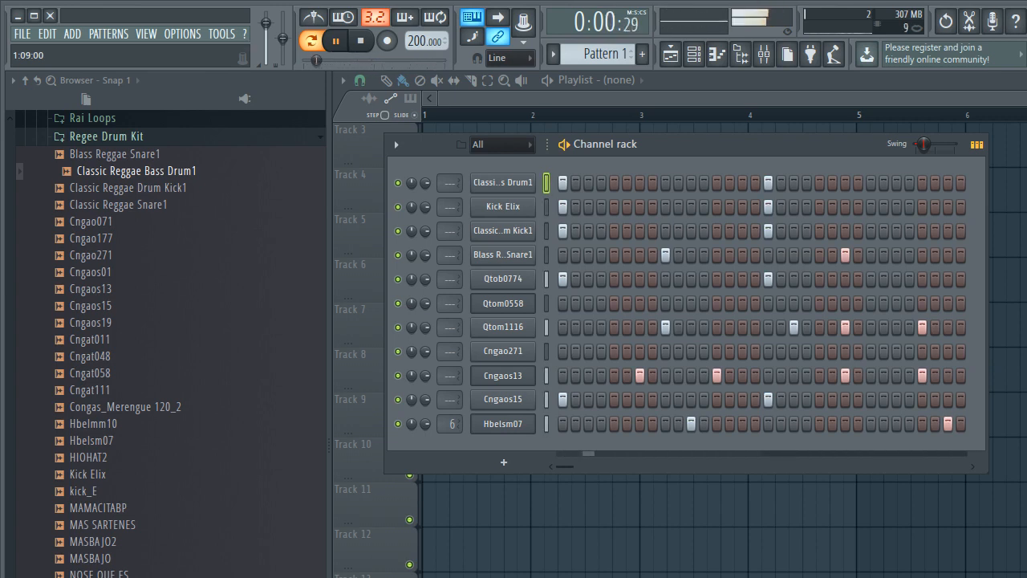
key("space")
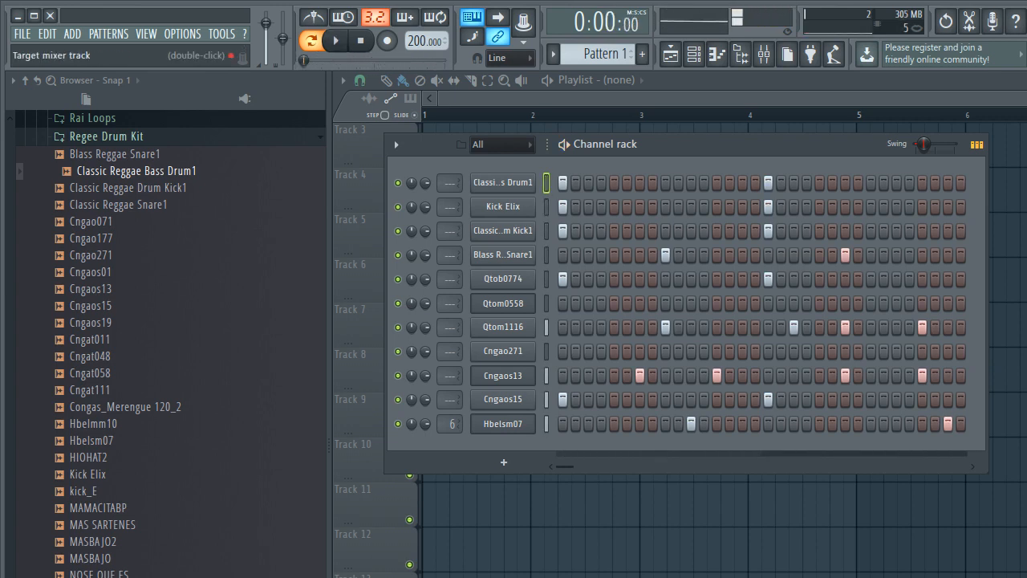
- Play the beat with Classic Reggae Drum Kick1 muted, and delete that channel
key("space")
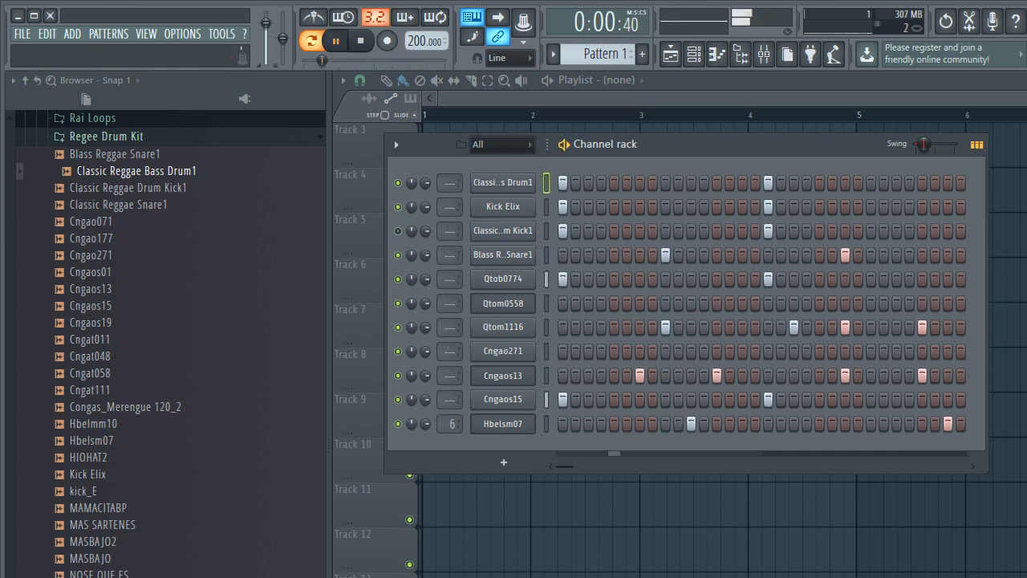
right_click(533, 228)
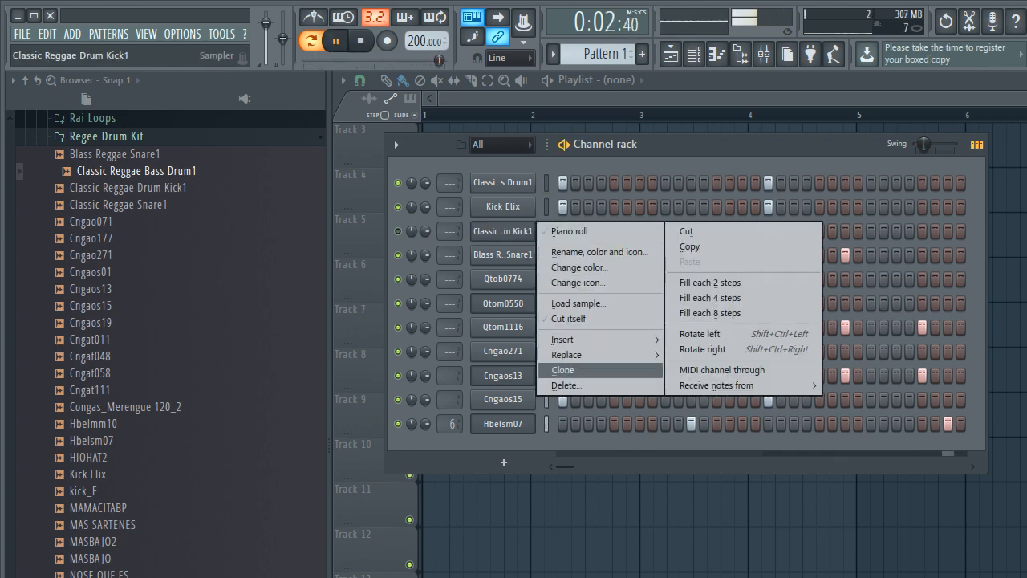
left_click(566, 386)
left_click(591, 337)
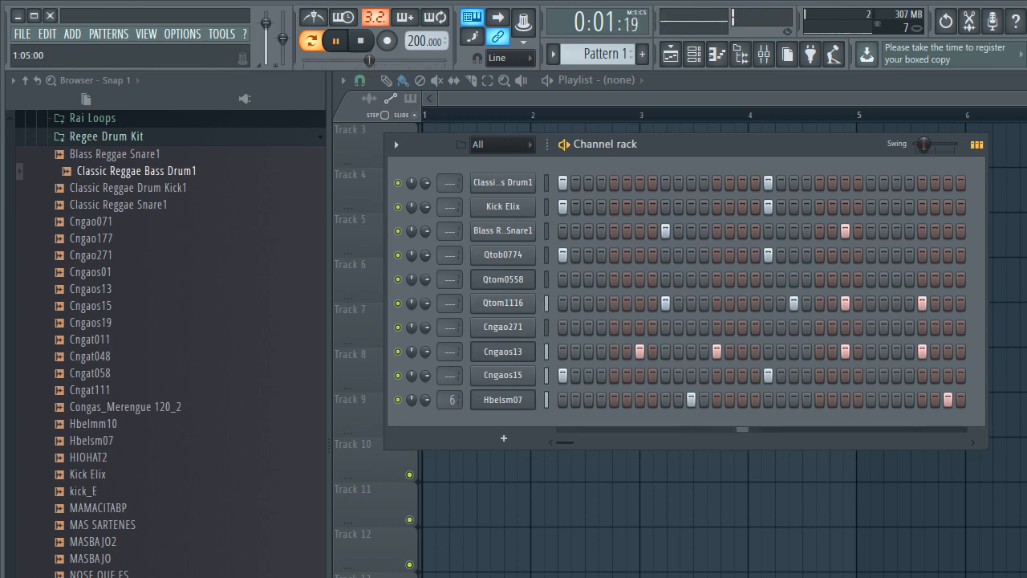
key("space")
- Audition Cngat111, Congas_Merengue 120_2, kick_E, MAS SARTENES, OTROSARTEN, NOSE QUE ES and MASBAJO2 in the kit
left_click(97, 390)
left_click(104, 406)
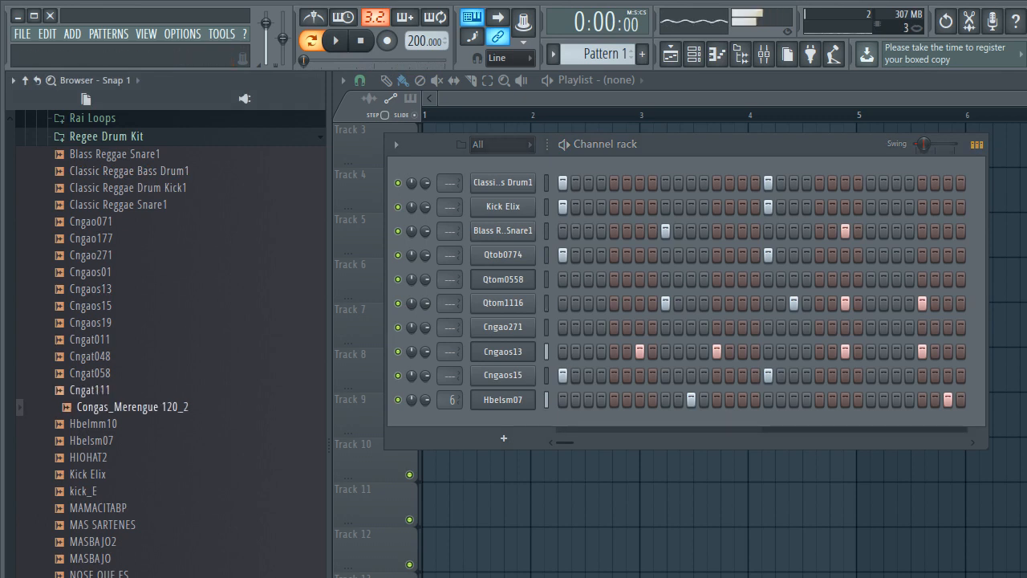
left_click(96, 390)
left_click(105, 407)
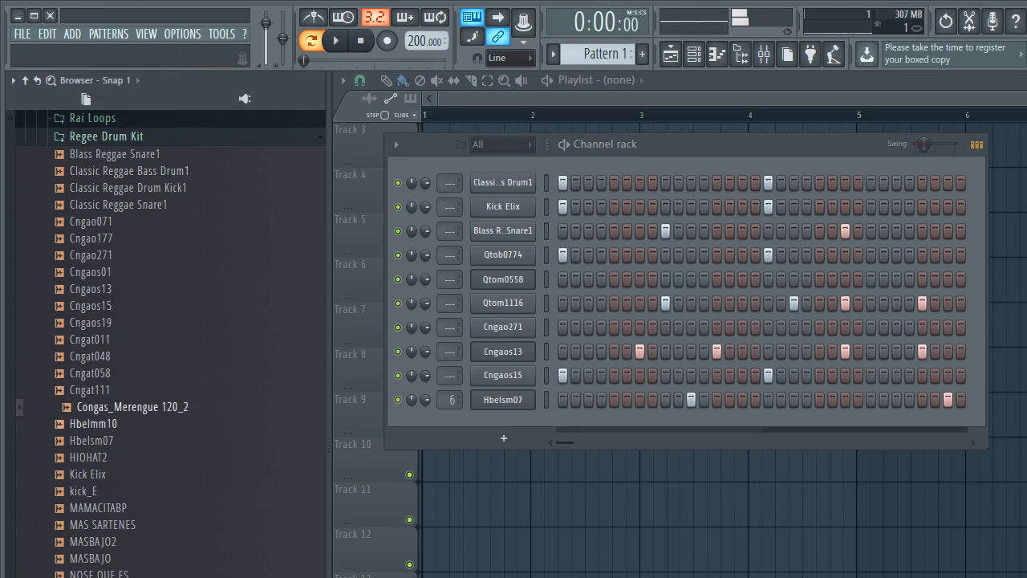
scroll(161, 337, "down", 4)
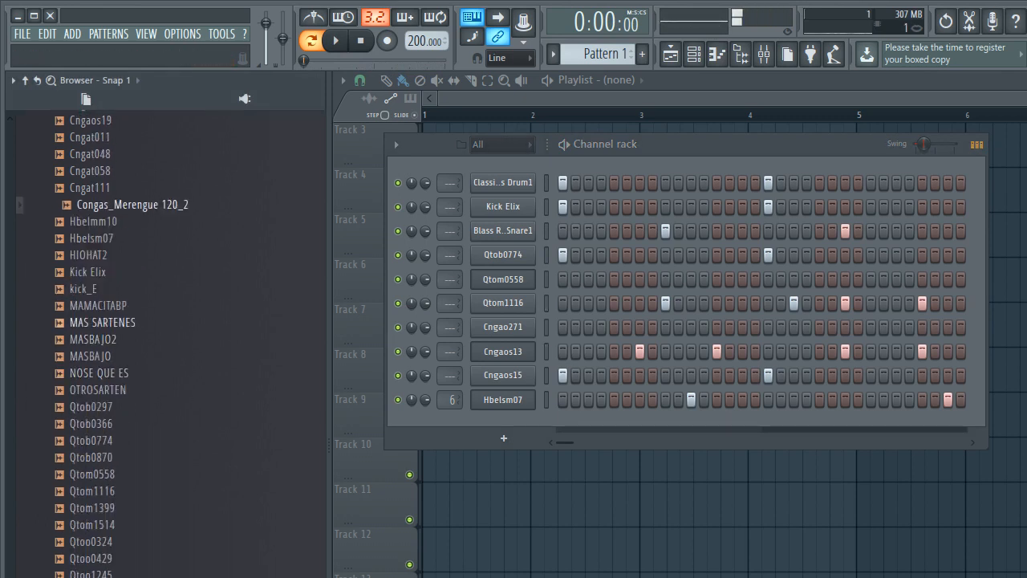
left_click(89, 288)
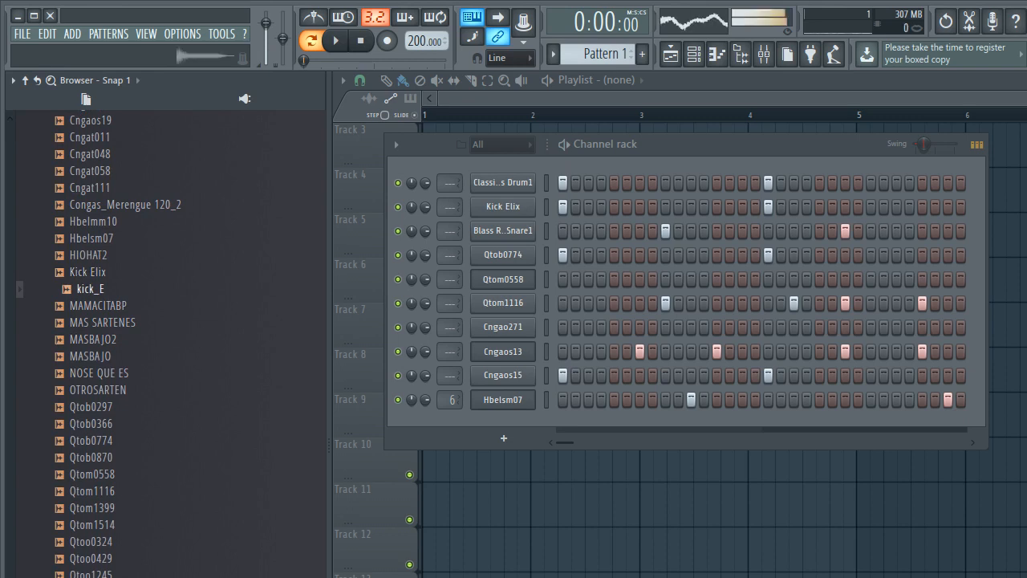
left_click(103, 323)
left_click(97, 390)
left_click(91, 406)
left_click(98, 390)
left_click(99, 373)
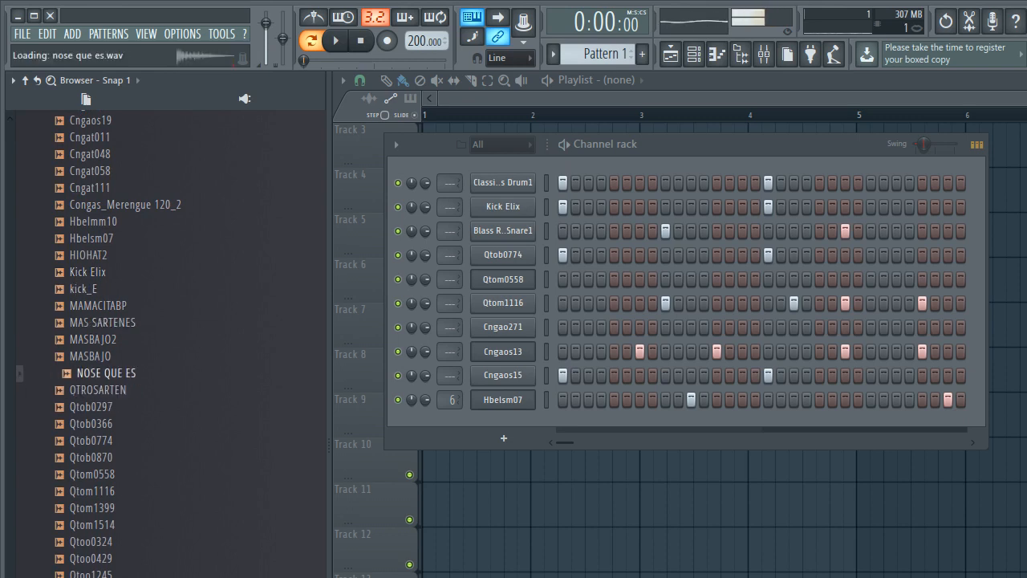
key("Up")
key("Up")
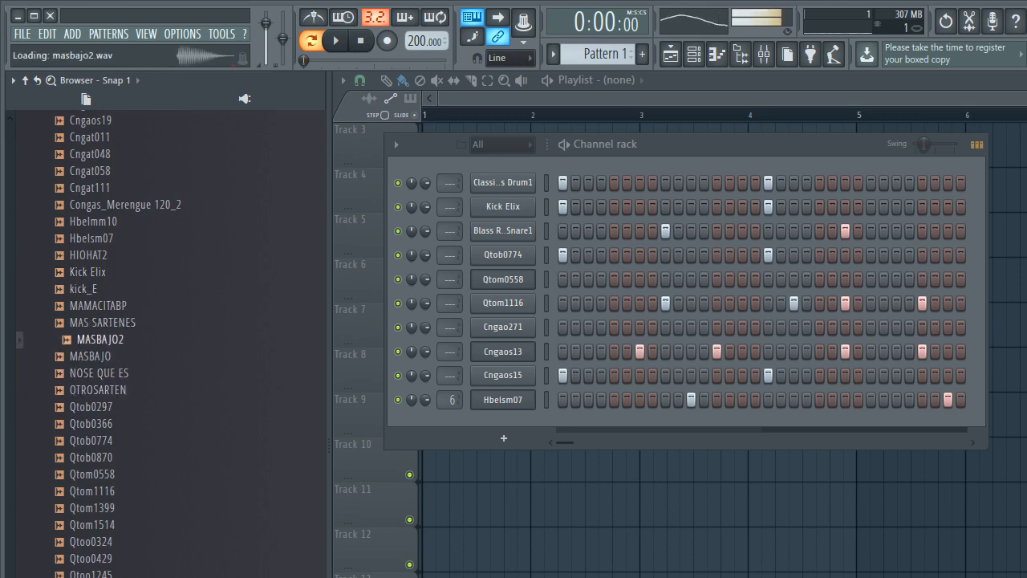
- Audition the remaining Qtob, Qtom and Qtoo samples at the end of the kit folder
key("Down")
key("Down")
key("Down")
key("Down")
key("Down")
key("Down")
key("Down")
key("Down")
key("Down")
key("Down")
key("Down")
key("Down")
key("Down")
key("Down")
key("Down")
key("Down")
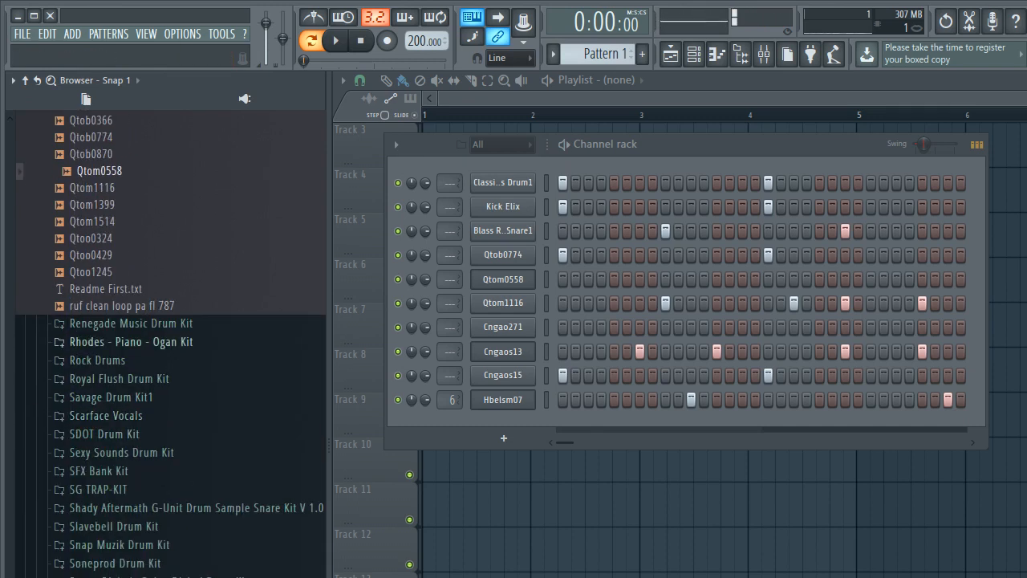
key("Up")
key("Up")
key("Up")
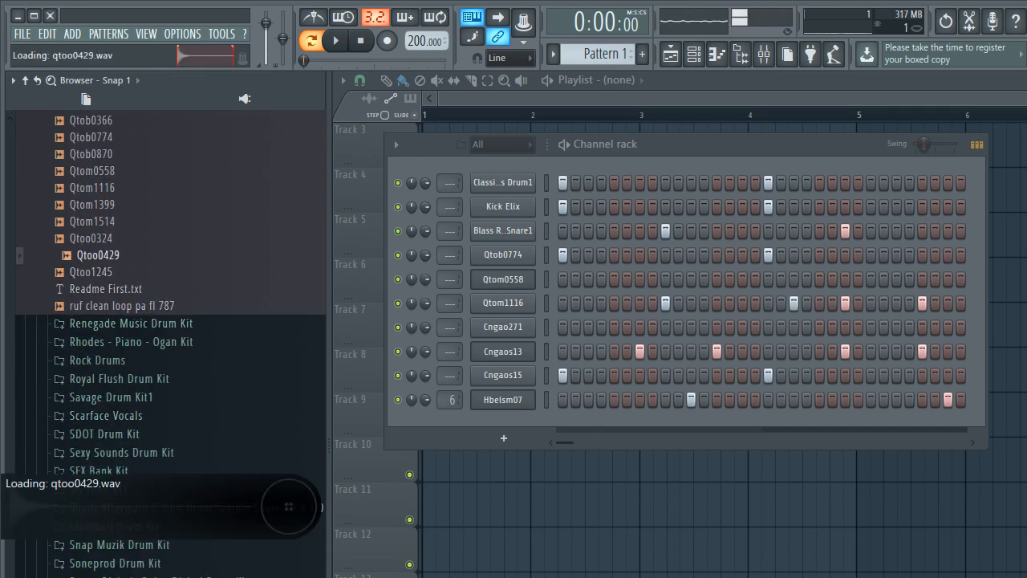
key("Up")
key("Up")
key("Up")
- Add Qtom1514 as the last channel and place hits on steps 5 and 6 during playback
left_click_drag(94, 222, 490, 440)
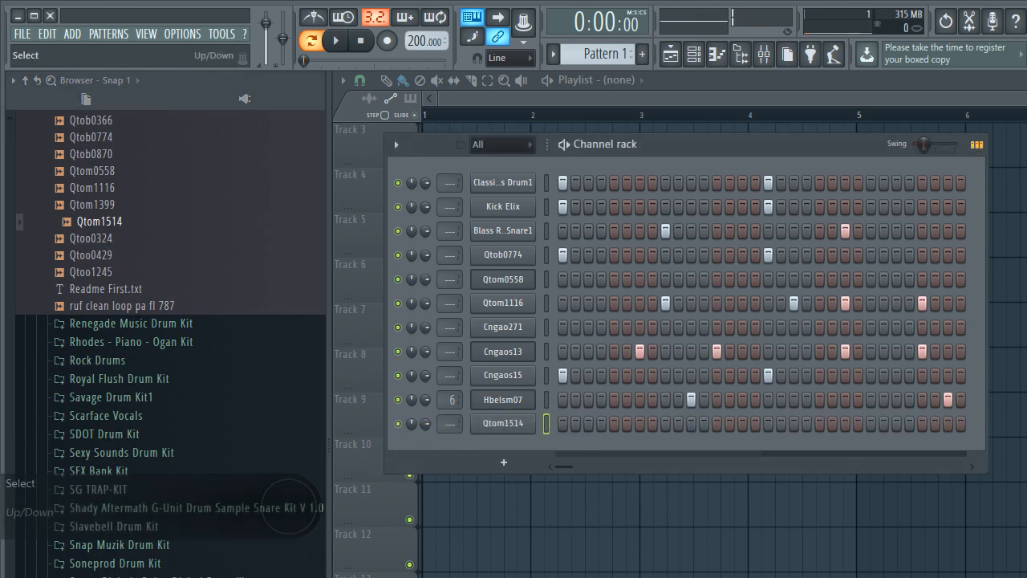
key("space")
left_click(613, 424)
left_click(503, 424)
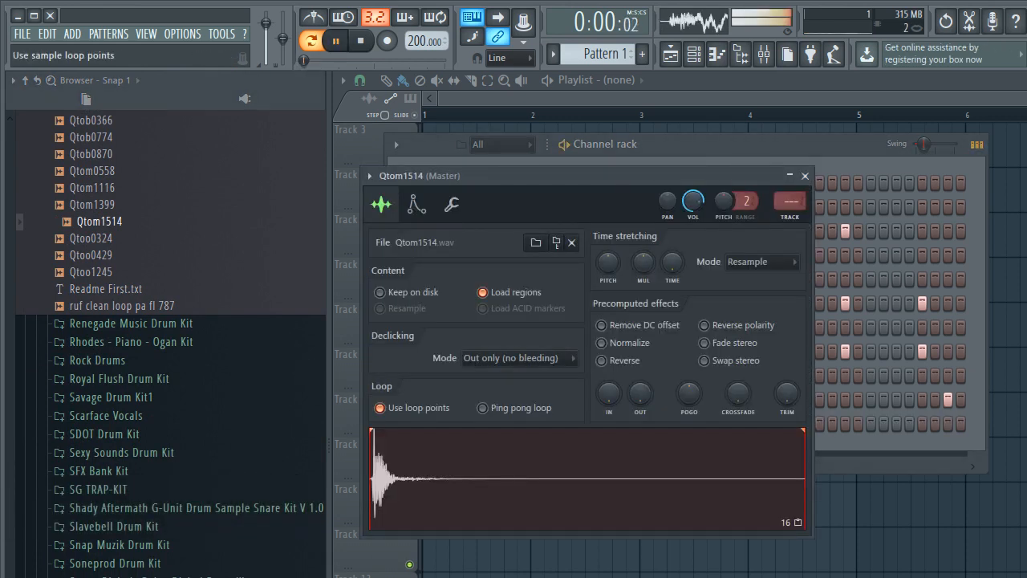
key("Escape")
left_click(627, 424)
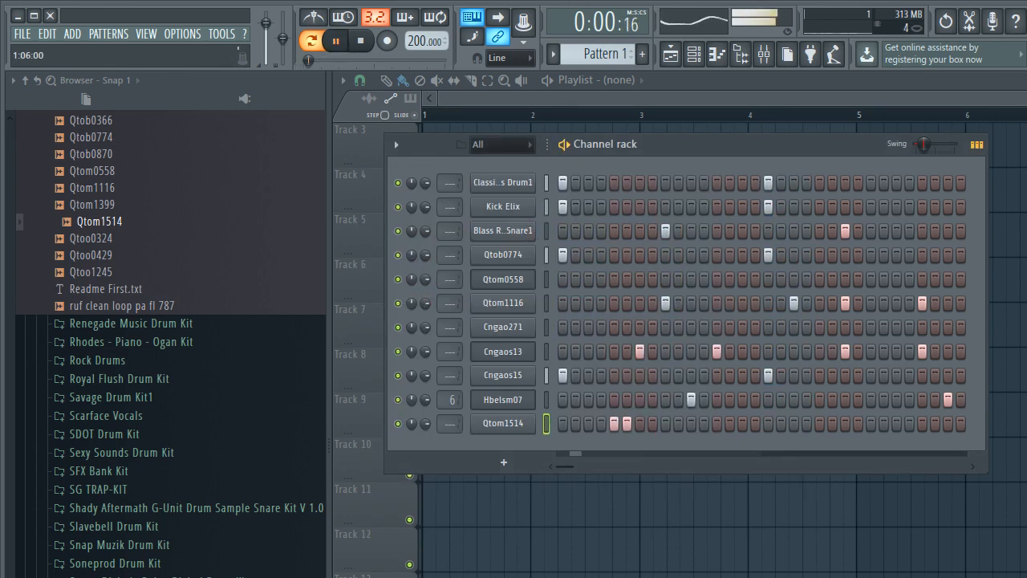
key("space")
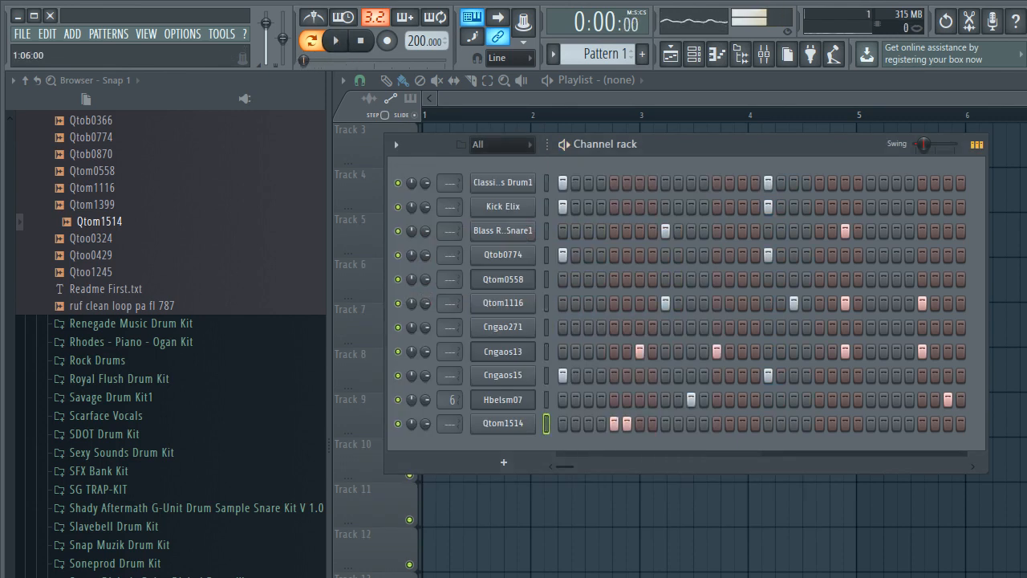
- Try Qtom1514 hits on steps 21 and 22 during playback, and clear steps 6, 21 and 22
key("space")
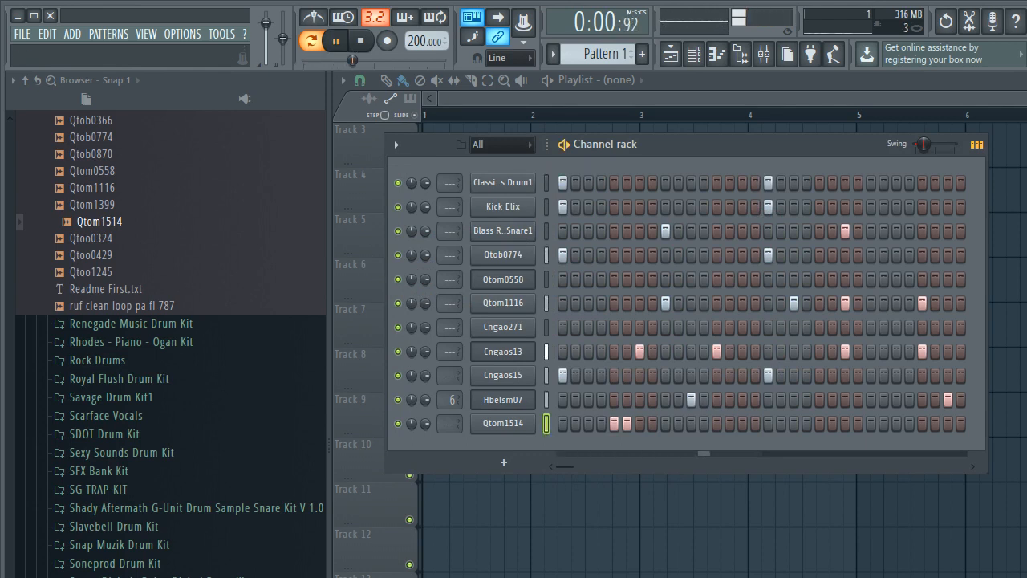
left_click(819, 424)
left_click(832, 424)
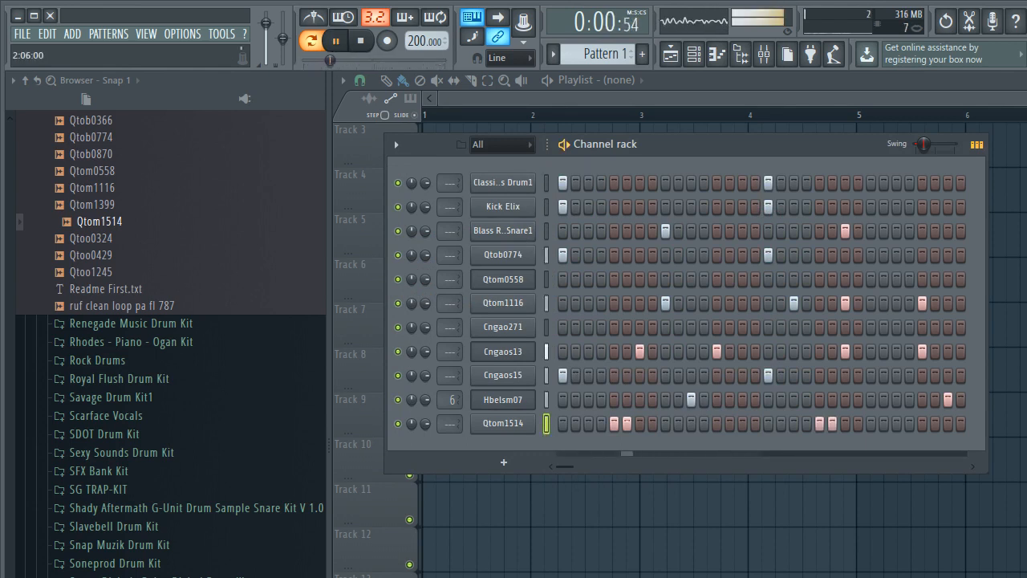
key("space")
right_click(832, 424)
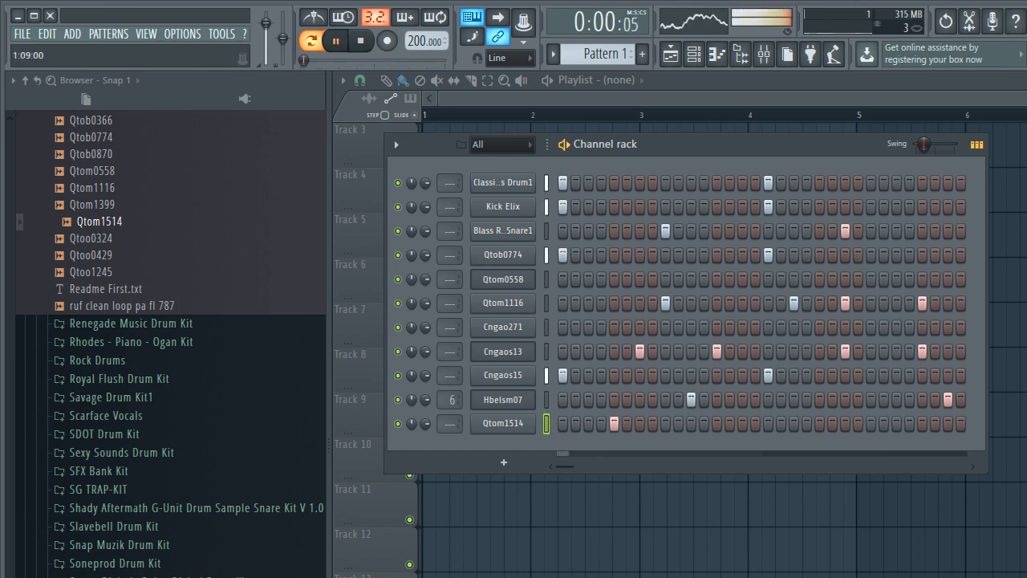
- Place Qtom1514 hits on steps 7, 21, 23 and 25 during playback, clearing the trial hits on steps 27 and 29
left_click(639, 424)
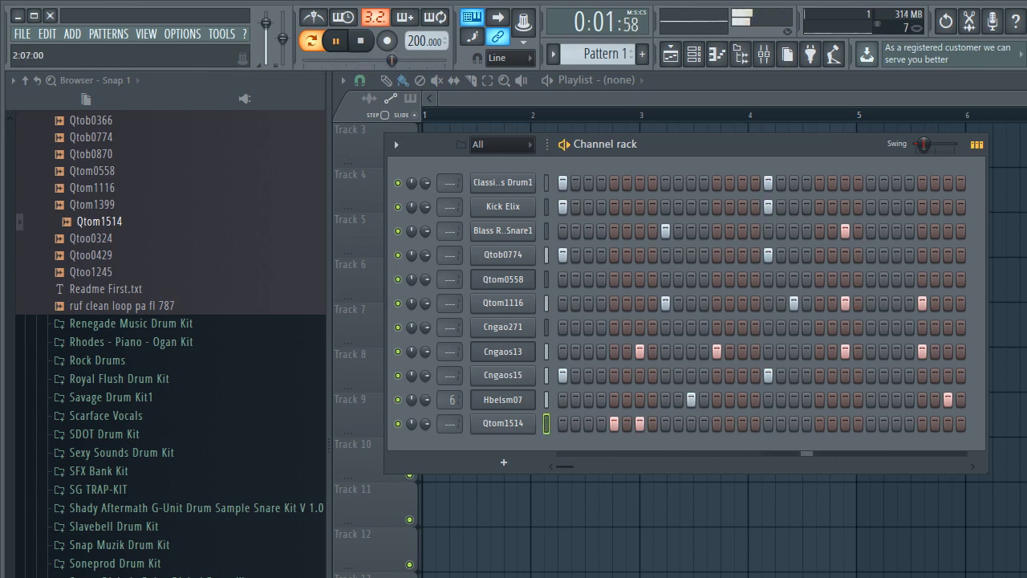
left_click(845, 424)
left_click(871, 423)
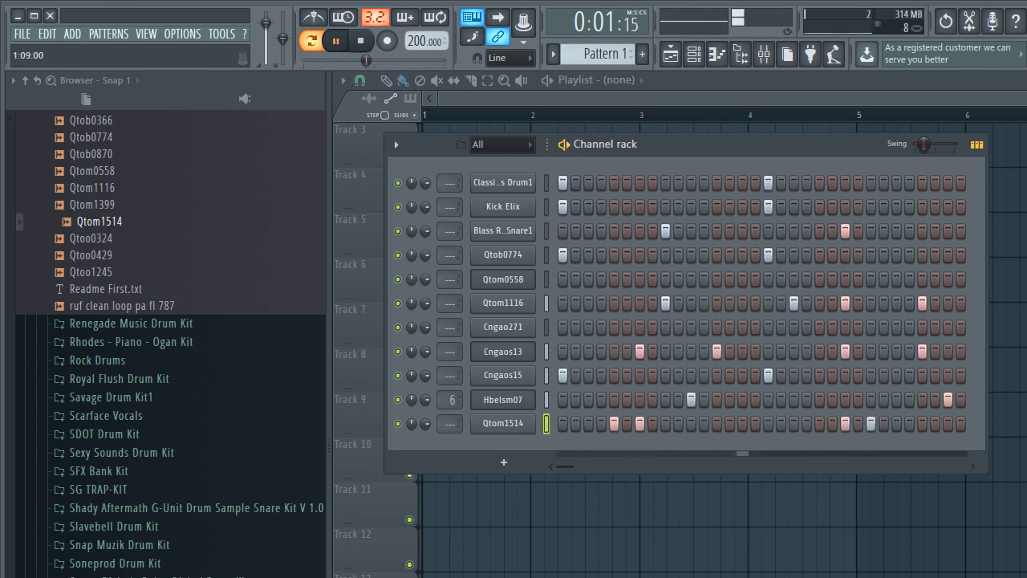
left_click(896, 424)
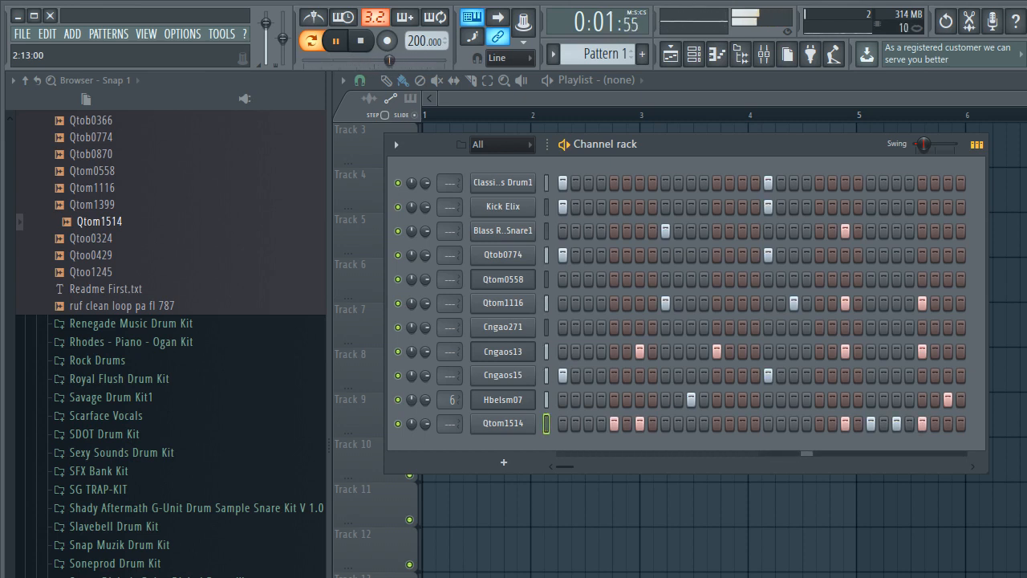
right_click(922, 424)
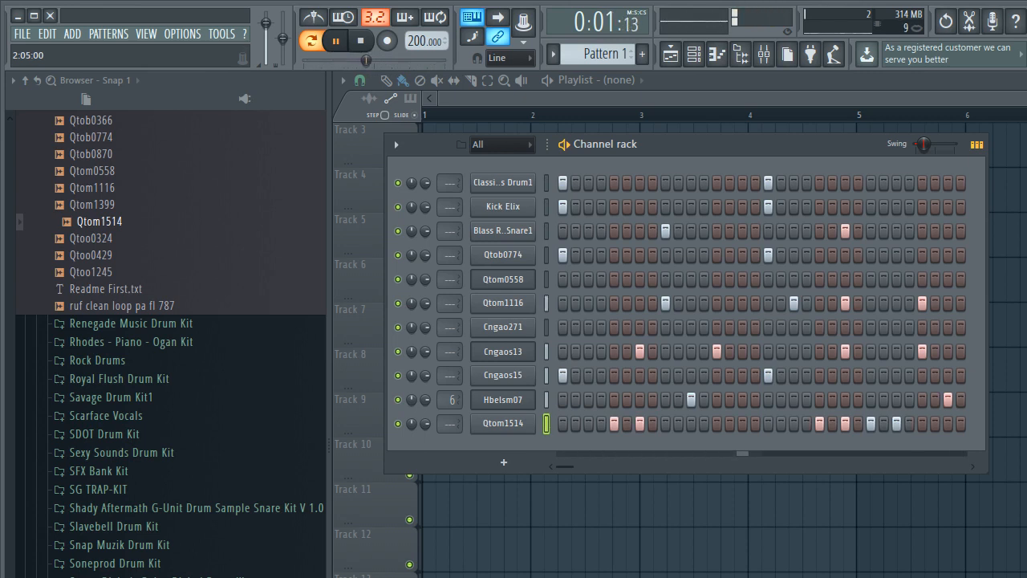
right_click(897, 423)
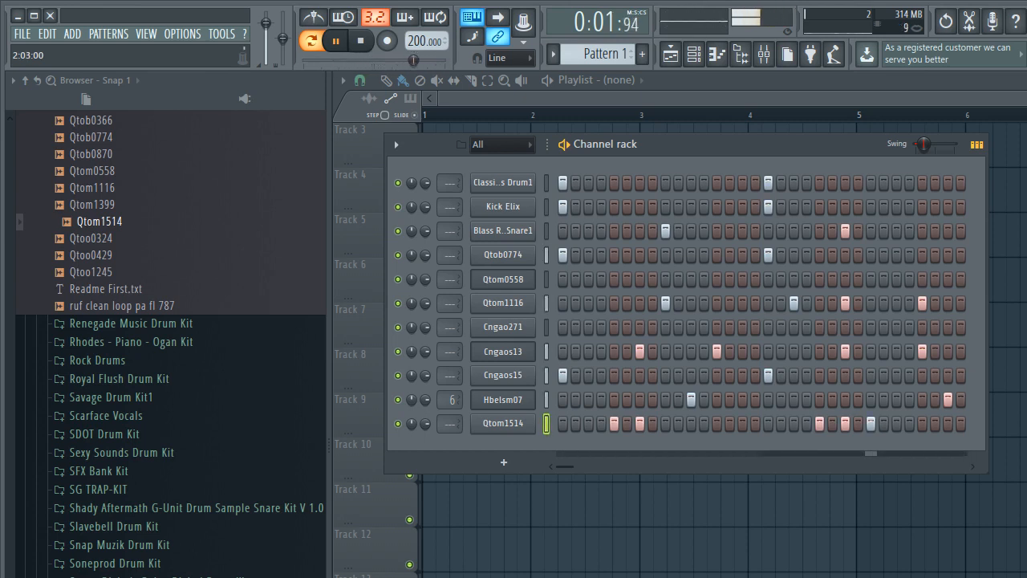
- Hide the channel rack, stop playback, and place two Pattern 1 clips on playlist Track 3 at bars 1 and 3
key("F6")
key("space")
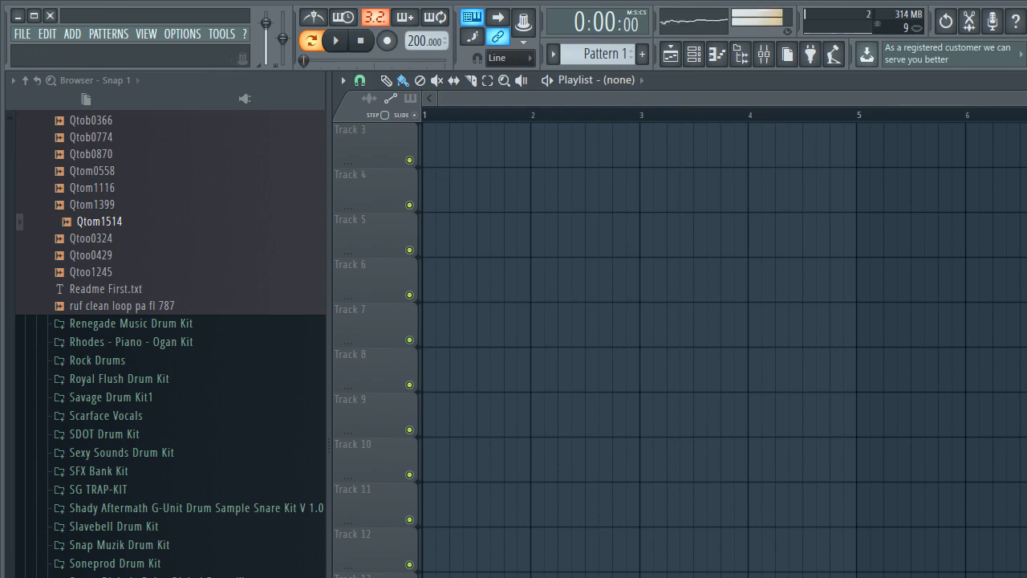
left_click(512, 147)
left_click_drag(510, 146, 469, 146)
left_click(688, 146)
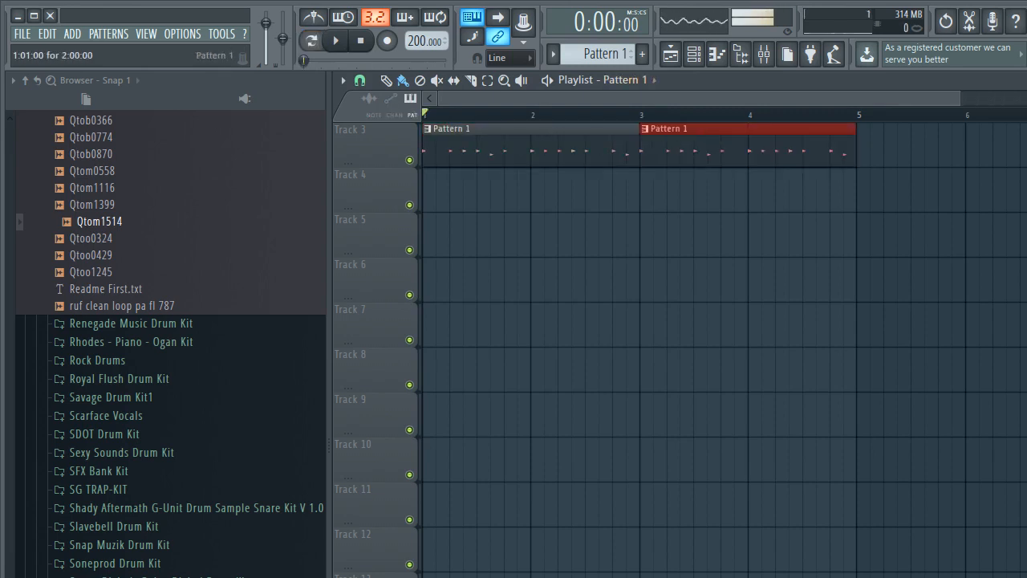
left_click_drag(959, 98, 849, 98)
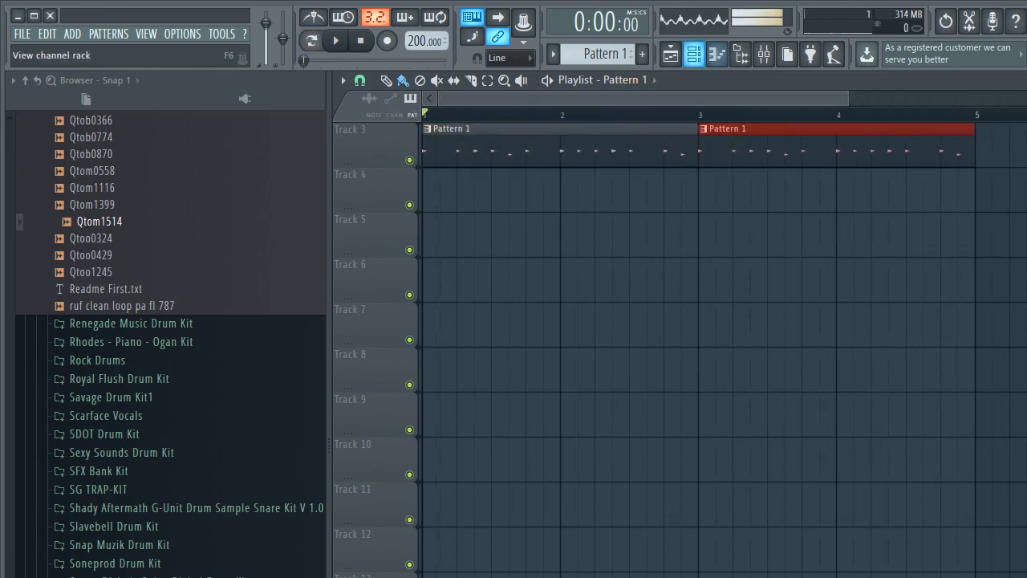
- Insert a reFX Nexus generator channel above Qtom1514, choosing it from the full list of generator plugins
left_click(694, 55)
right_click(531, 423)
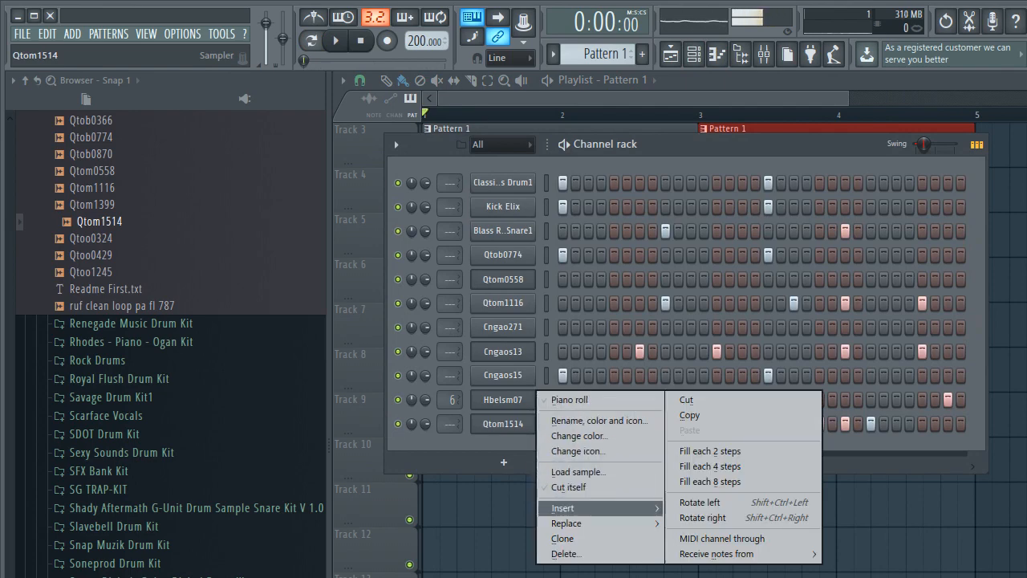
mouse_move(565, 508)
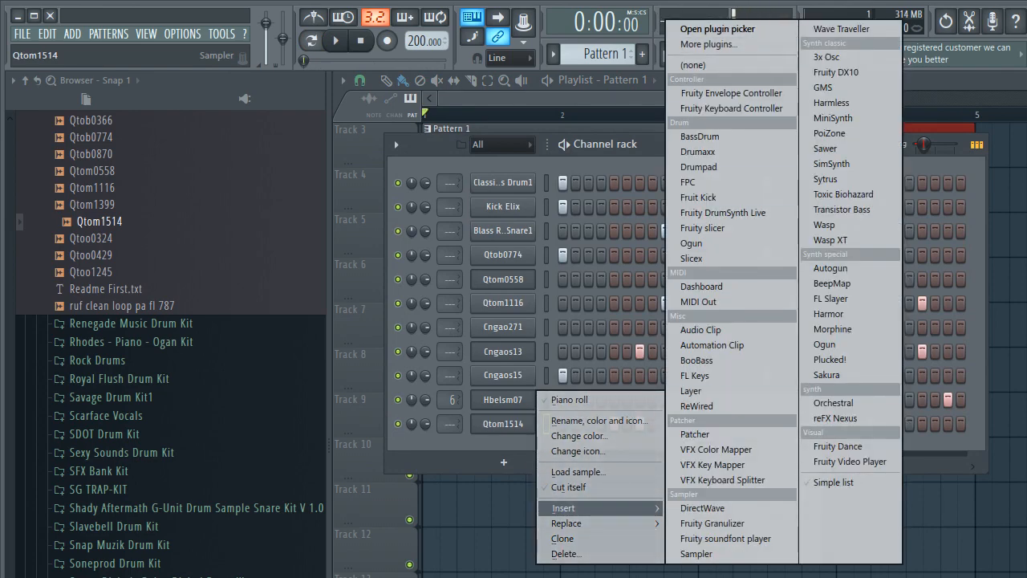
left_click(709, 45)
scroll(510, 281, "down", 2)
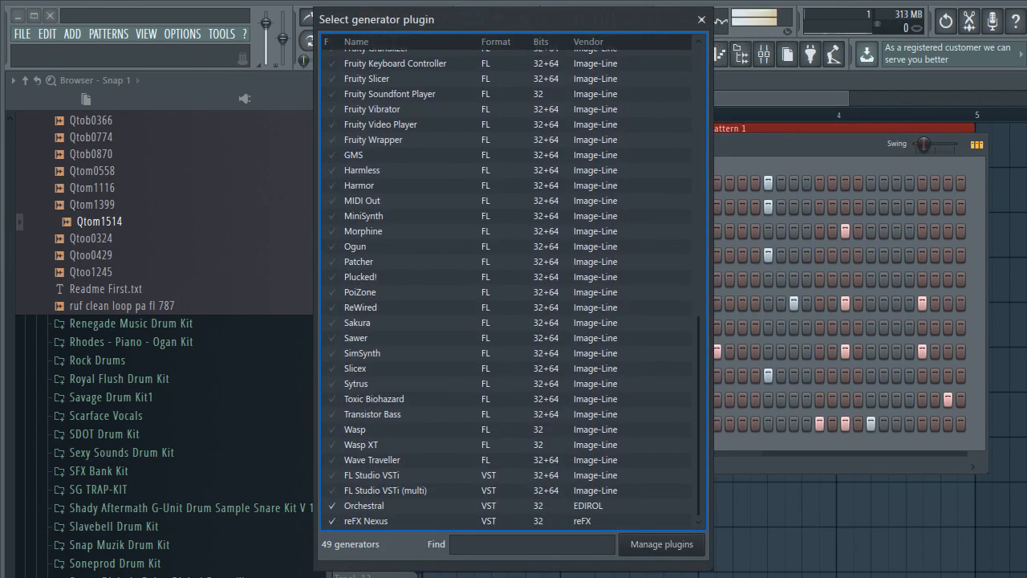
double_click(366, 521)
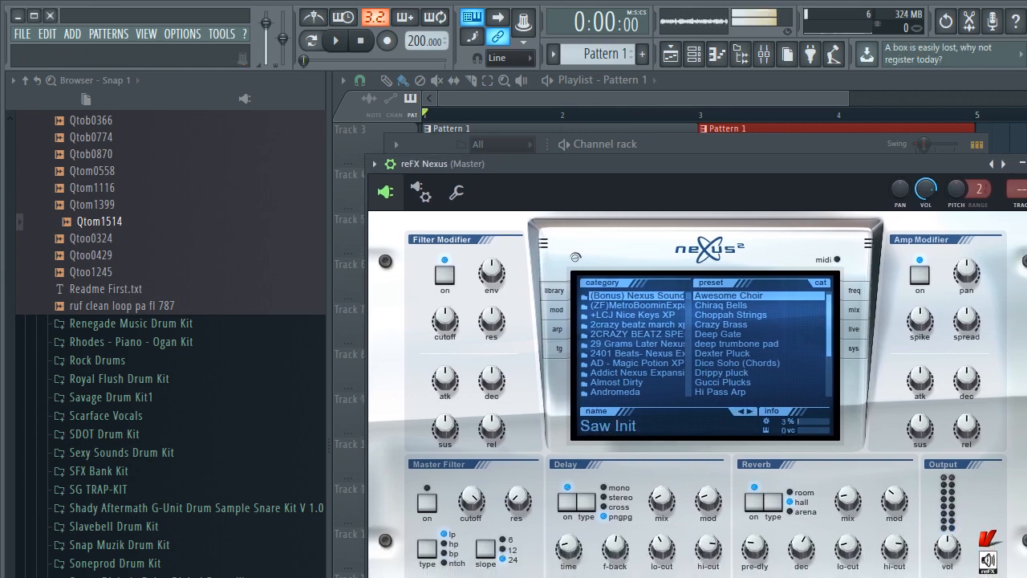
- Load the RainDown Pluck preset from the Trap Bangerz Nexus category, audition it, and close the plugin window and channel rack
scroll(634, 343, "down", 4)
scroll(634, 343, "down", 20)
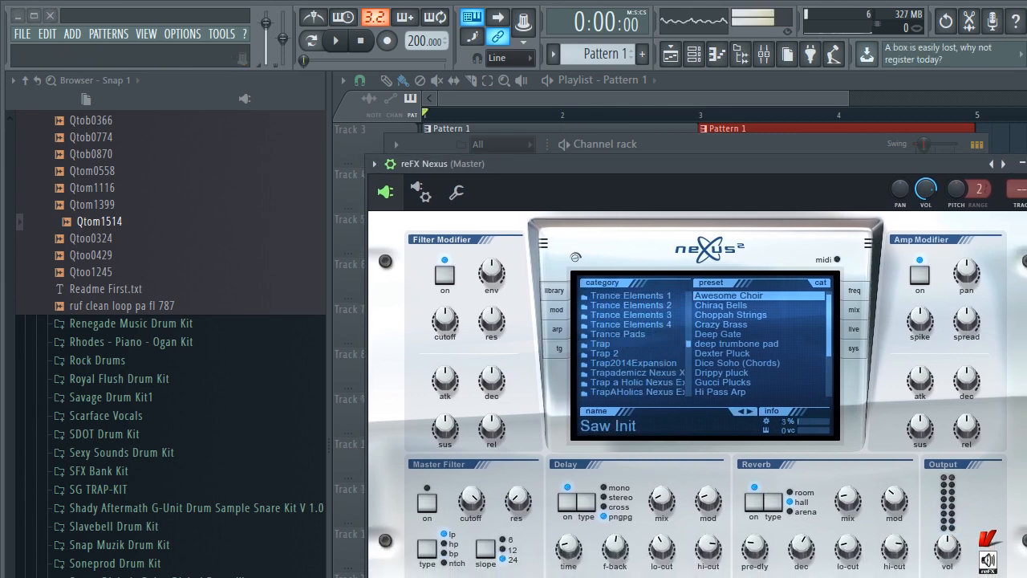
scroll(634, 344, "up", 4)
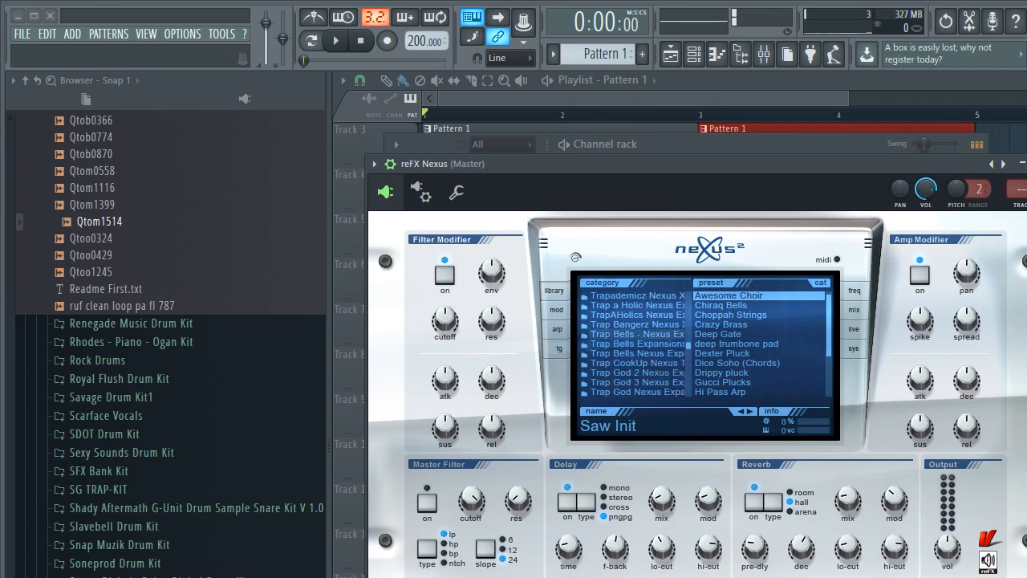
left_click(634, 325)
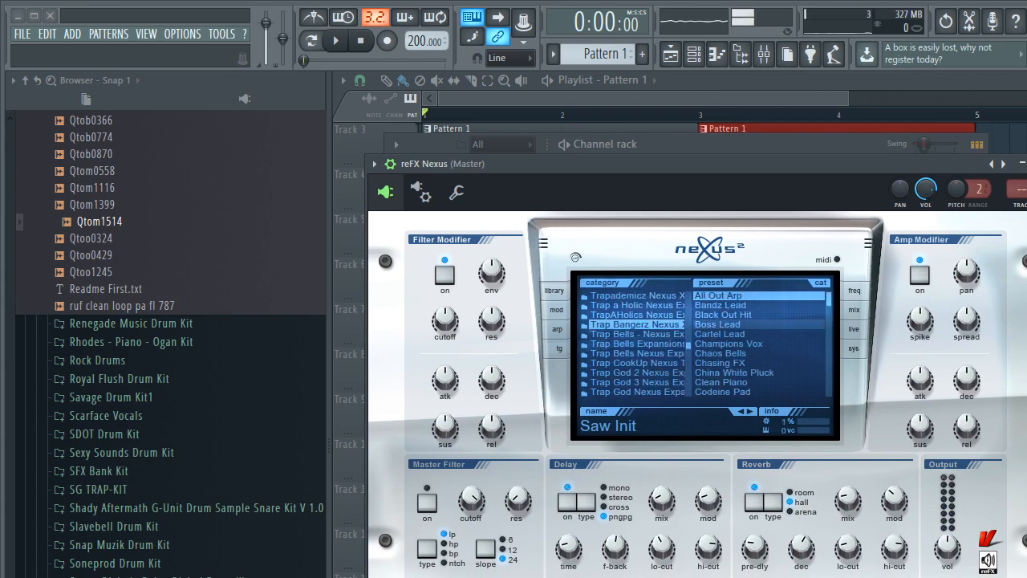
scroll(759, 343, "down", 10)
scroll(732, 343, "down", 10)
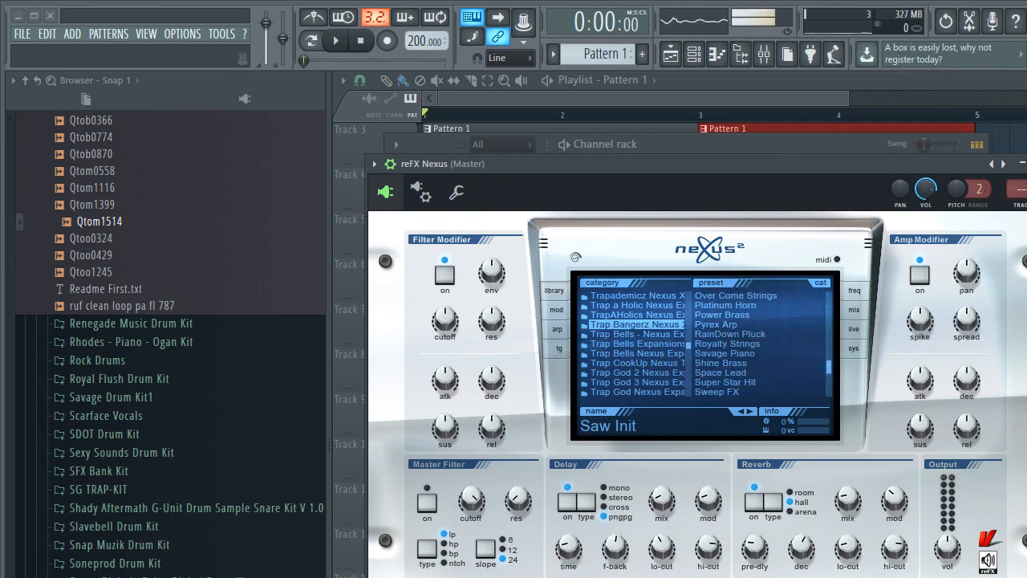
left_click(732, 334)
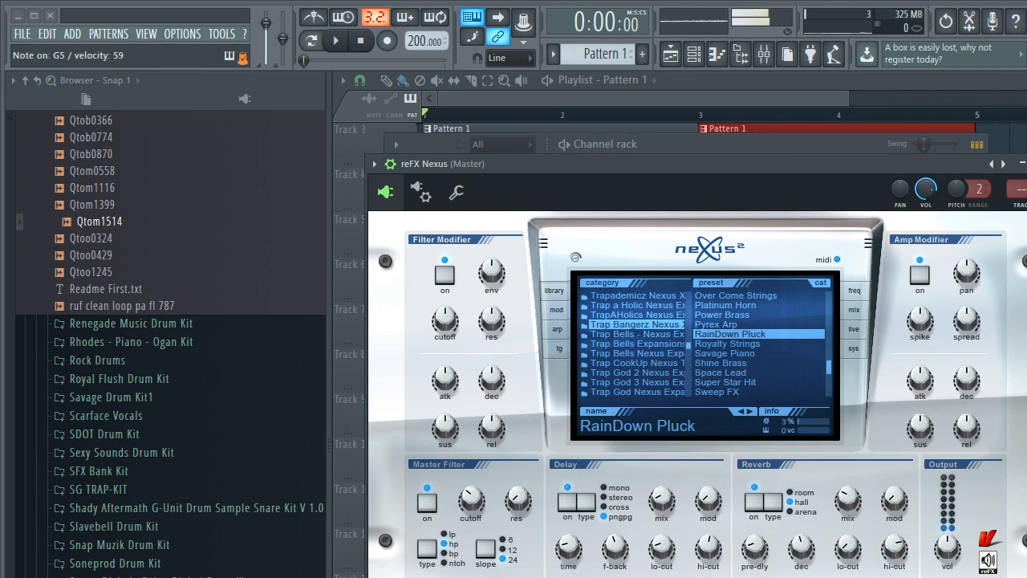
left_click_drag(921, 163, 836, 163)
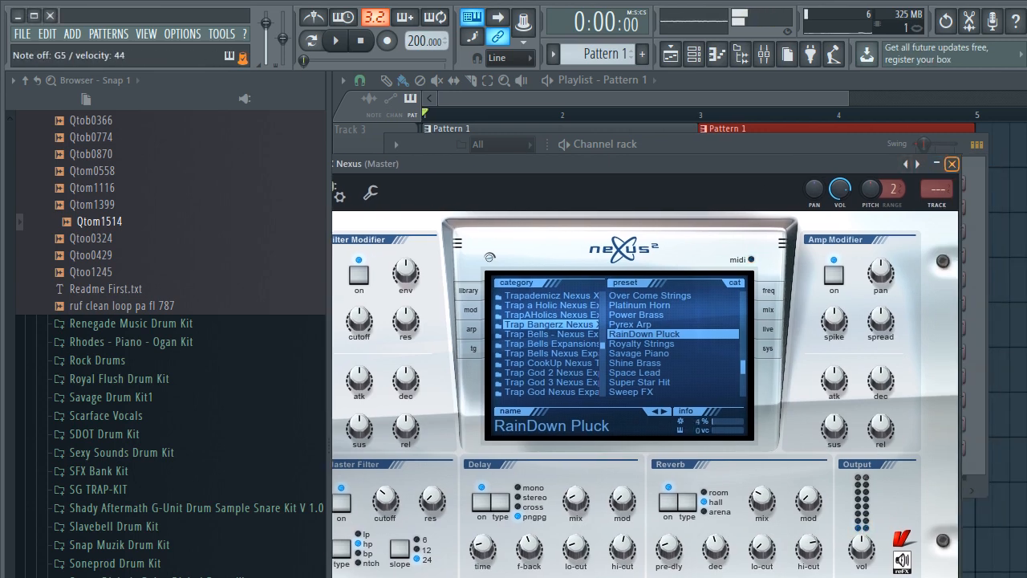
left_click(952, 163)
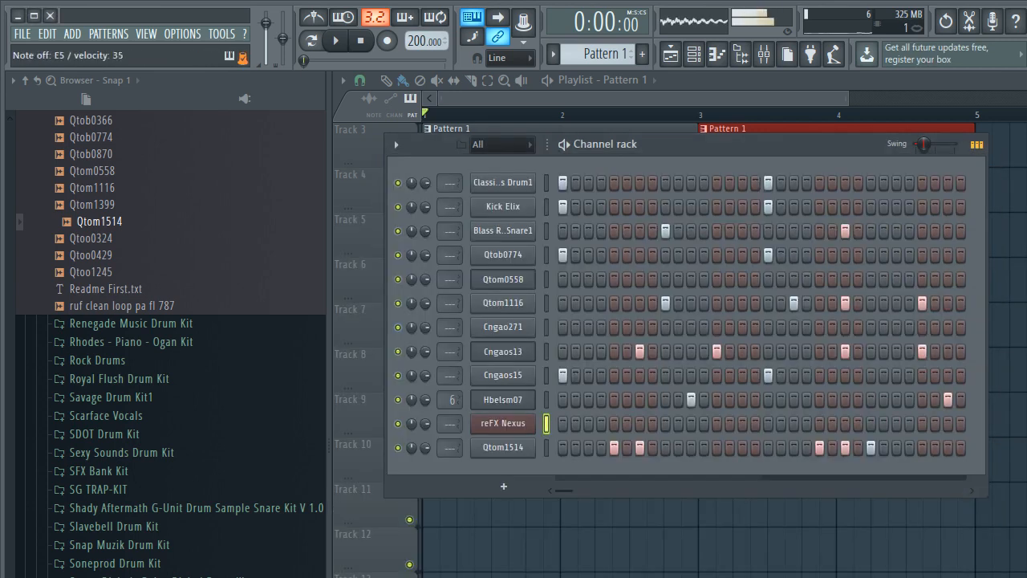
key("F6")
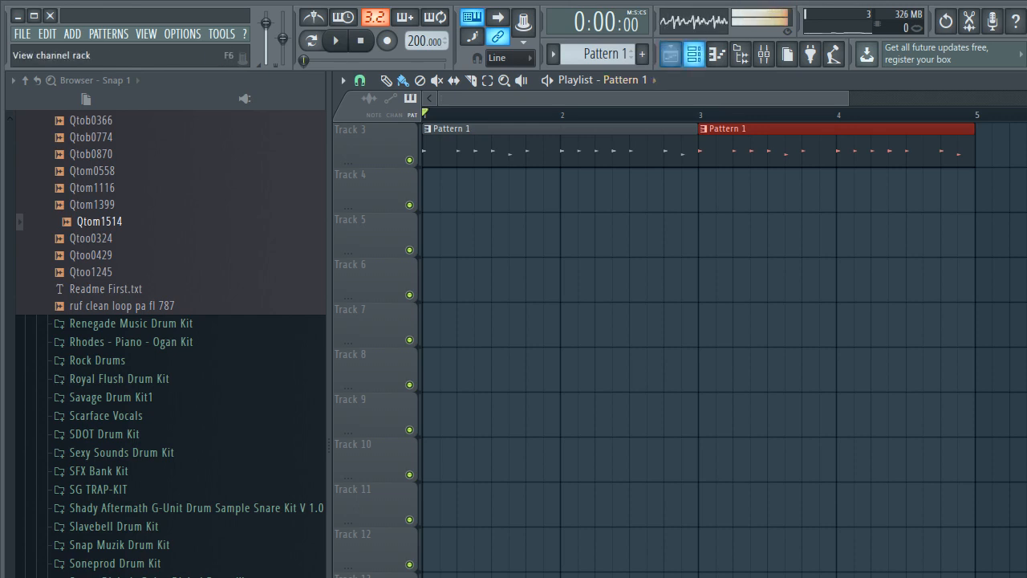
- Try a D#4 note at the start of reFX Nexus's piano roll in Pattern 1, play it back, and delete it
left_click(693, 54)
right_click(503, 423)
left_click(571, 399)
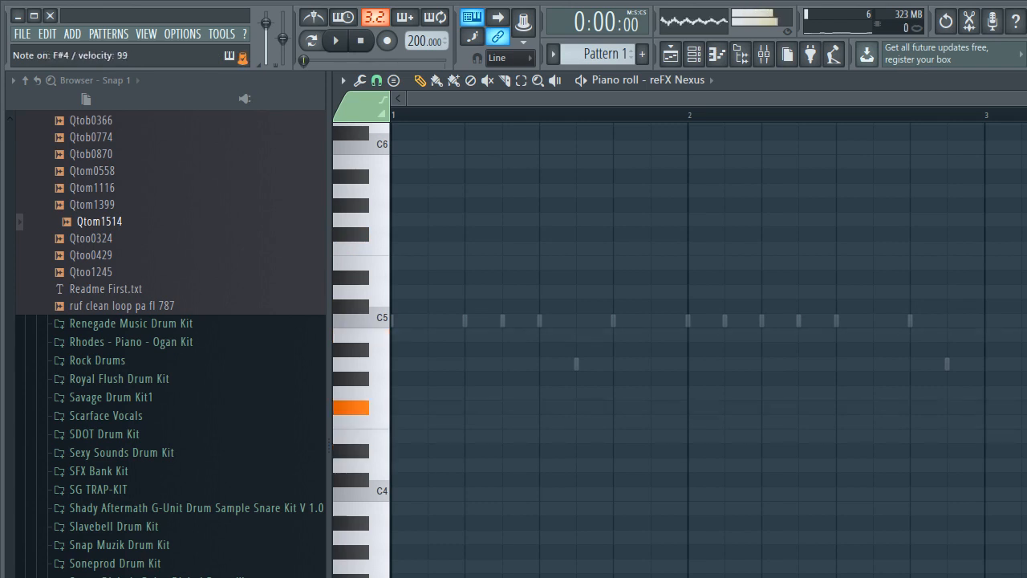
scroll(424, 321, "down", 3)
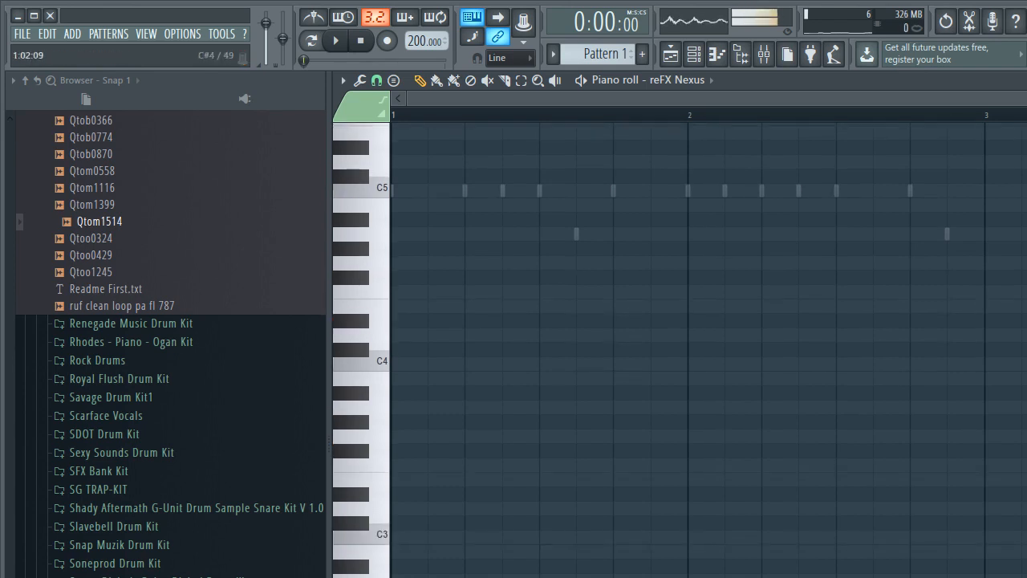
left_click(395, 321)
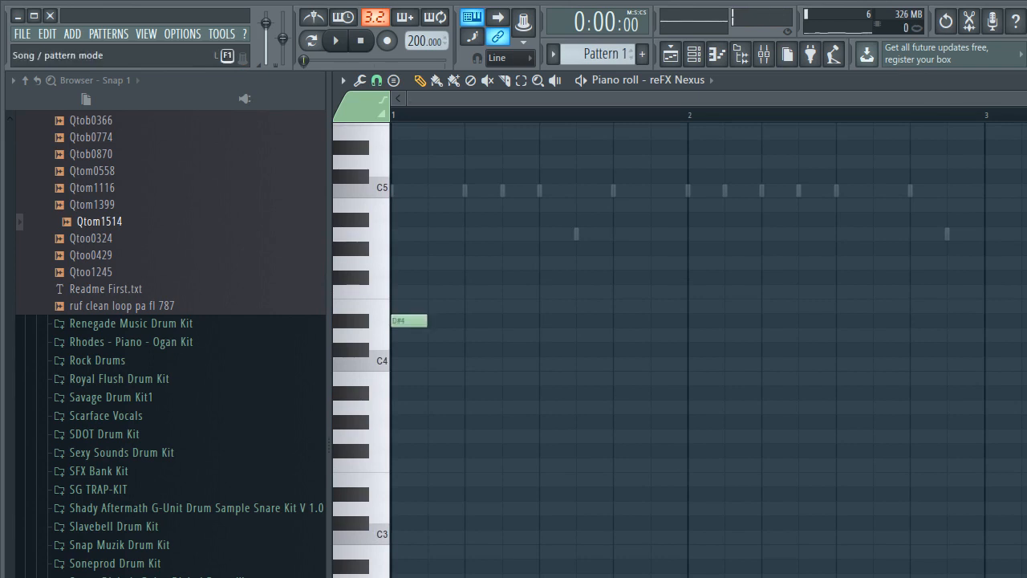
left_click(335, 40)
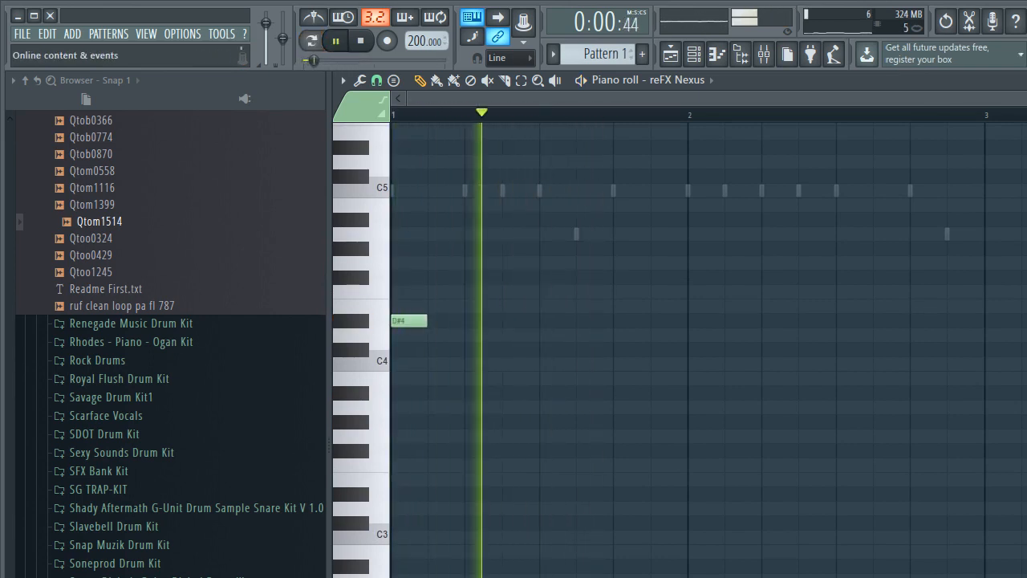
key("space")
right_click(414, 321)
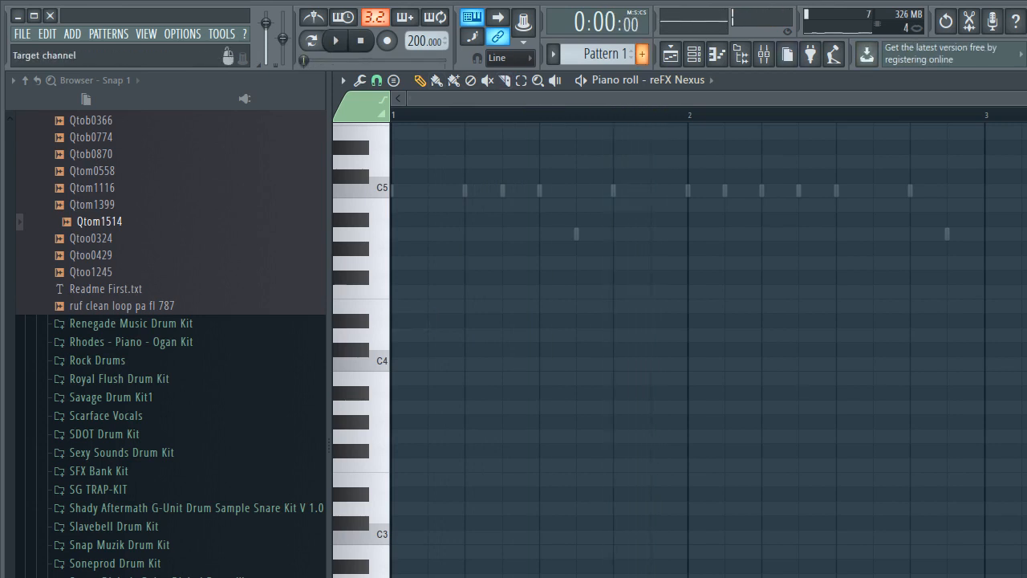
key("F7")
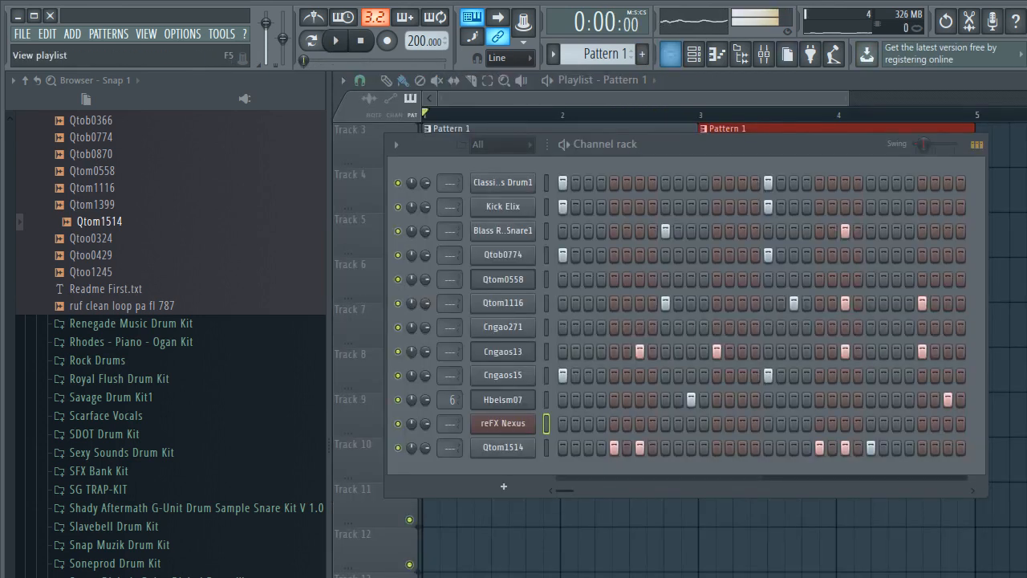
- Create Pattern 2 and open the piano roll of the reFX Nexus channel in it
left_click(642, 54)
right_click(526, 423)
left_click(569, 399)
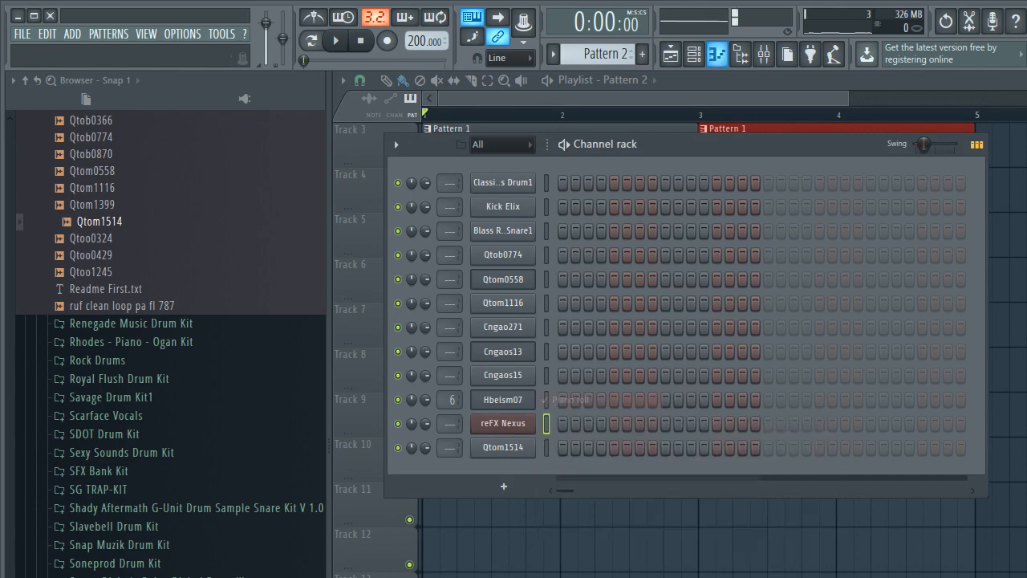
right_click(473, 423)
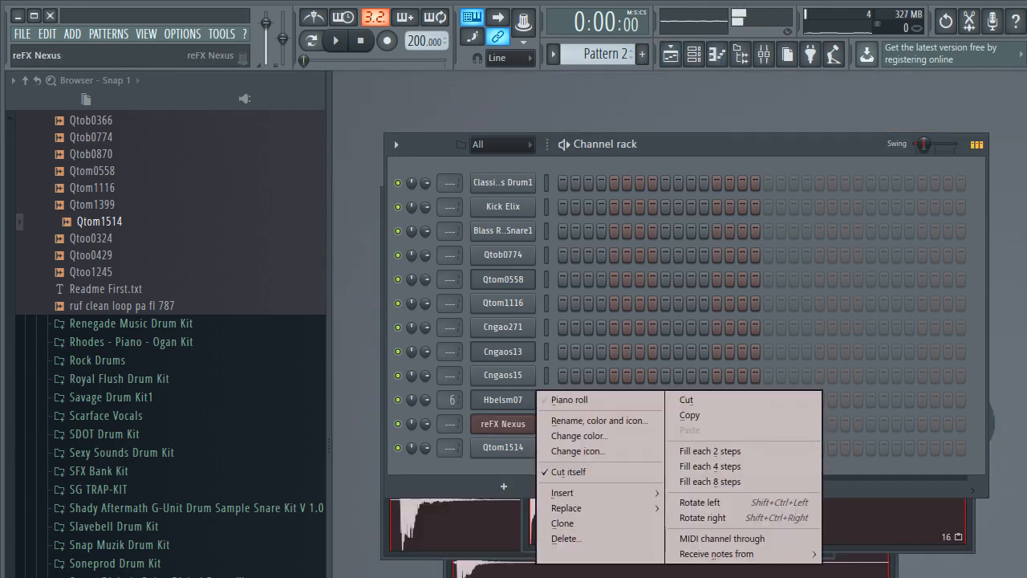
left_click(562, 400)
key("d")
key("d")
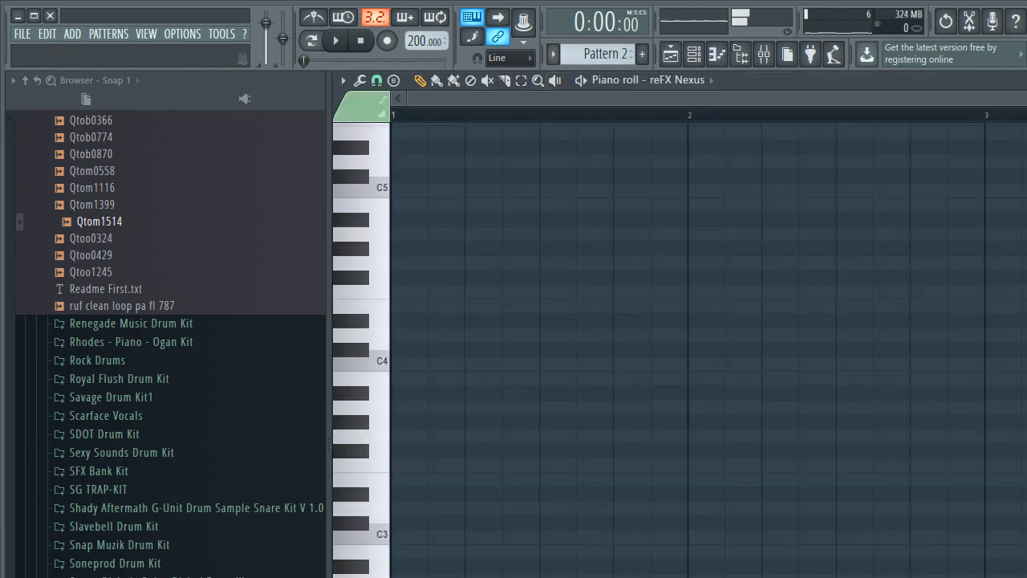
key("Escape")
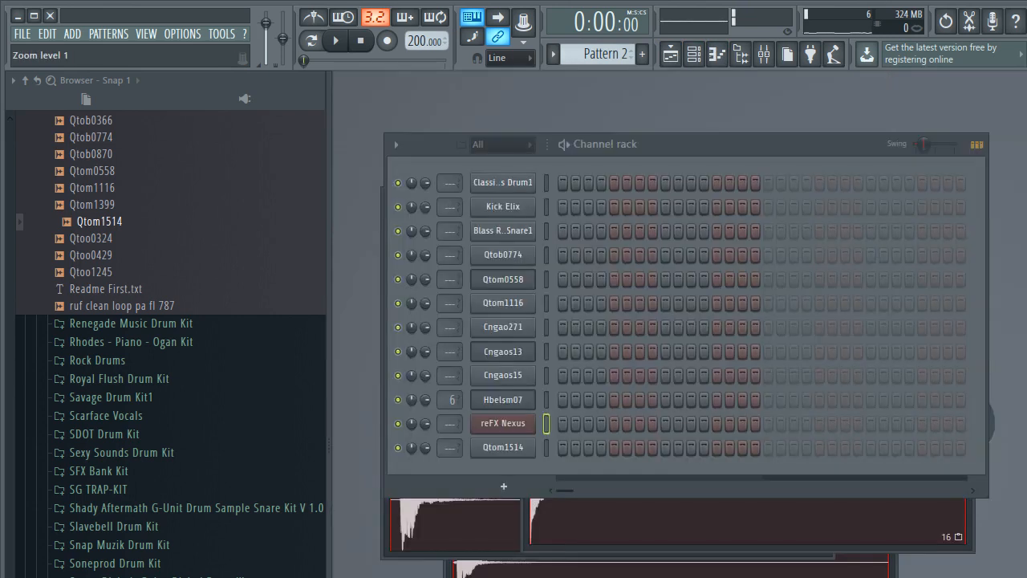
right_click(503, 423)
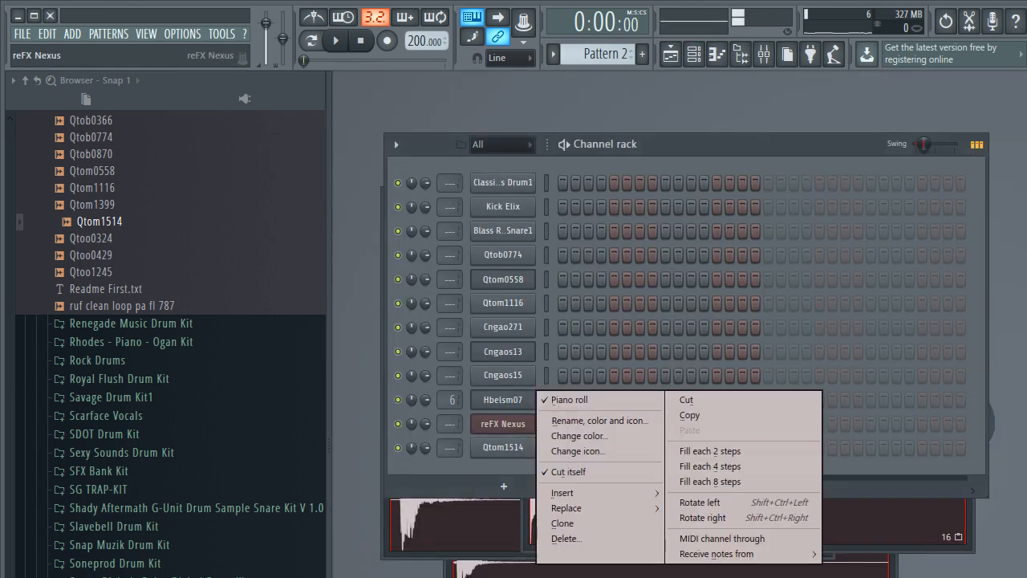
left_click(570, 400)
right_click(504, 423)
left_click(569, 400)
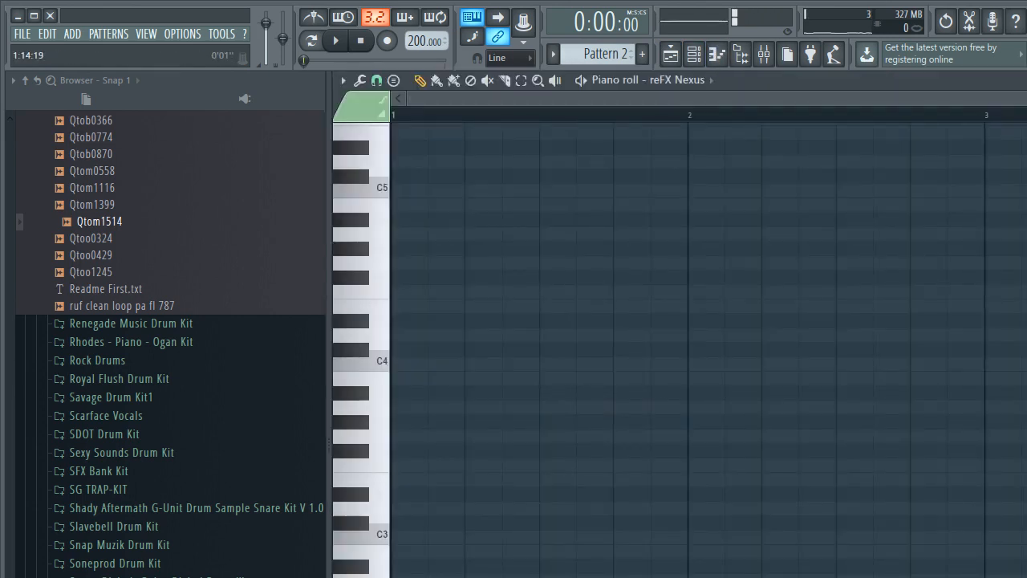
key("Escape")
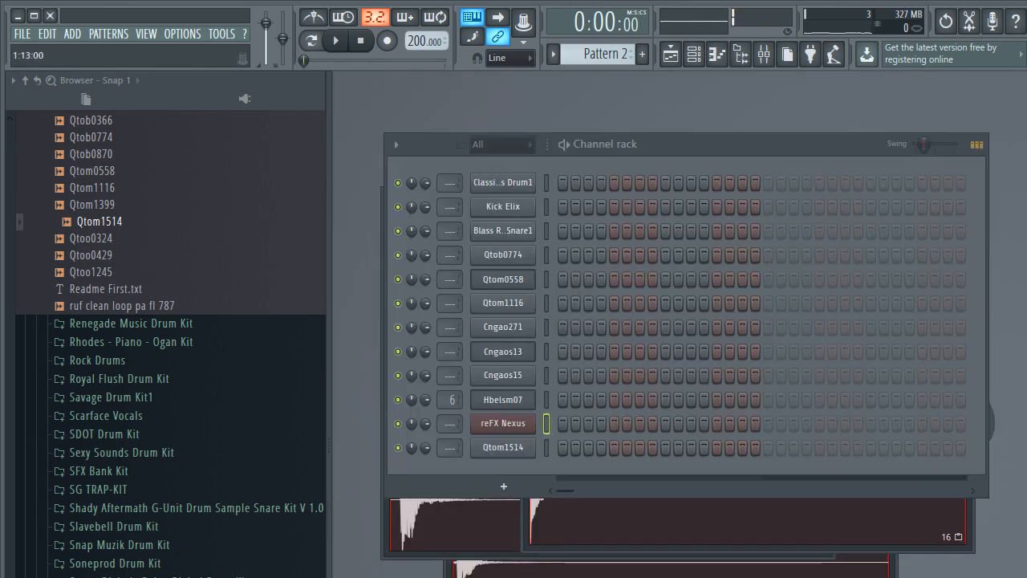
- Close the Qtom0558 window and the other sampler channel window behind the channel rack, moving the rack aside and back
left_click_drag(763, 144, 523, 322)
left_click(966, 191)
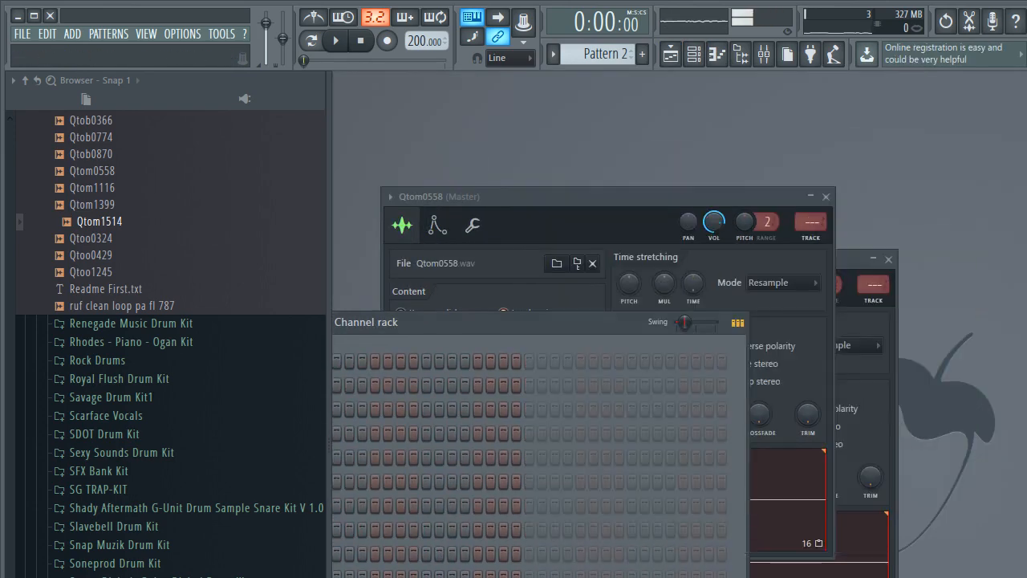
left_click(810, 197)
left_click(888, 259)
left_click(826, 196)
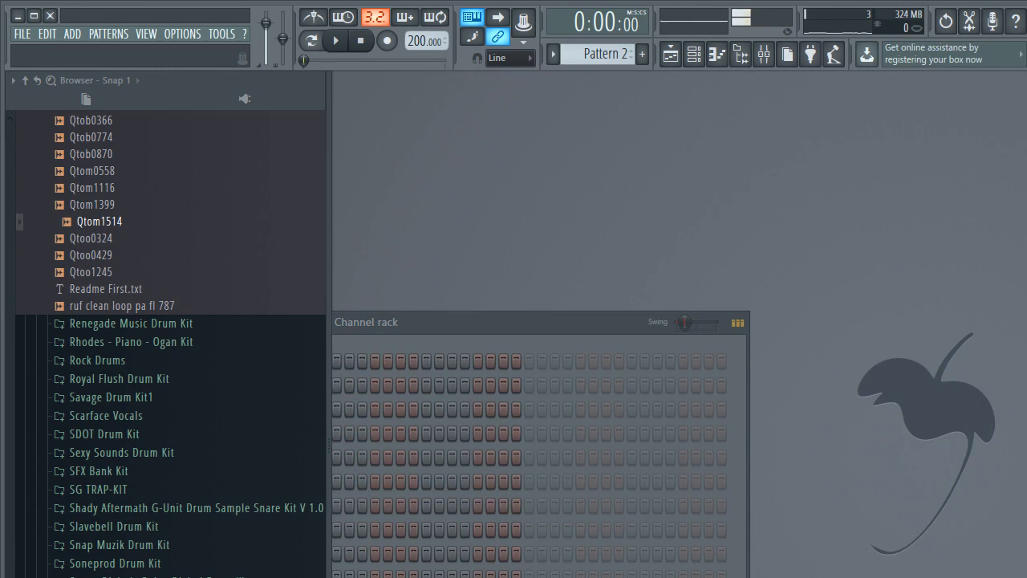
left_click_drag(514, 322, 770, 142)
- Reopen reFX Nexus's piano roll for Pattern 2
right_click(521, 422)
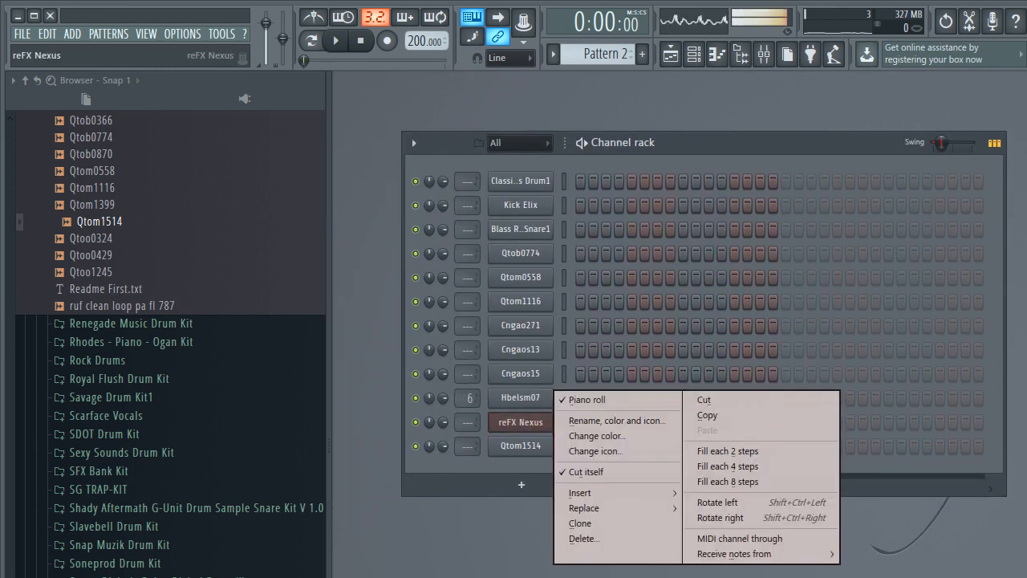
left_click(589, 400)
right_click(521, 423)
left_click(588, 400)
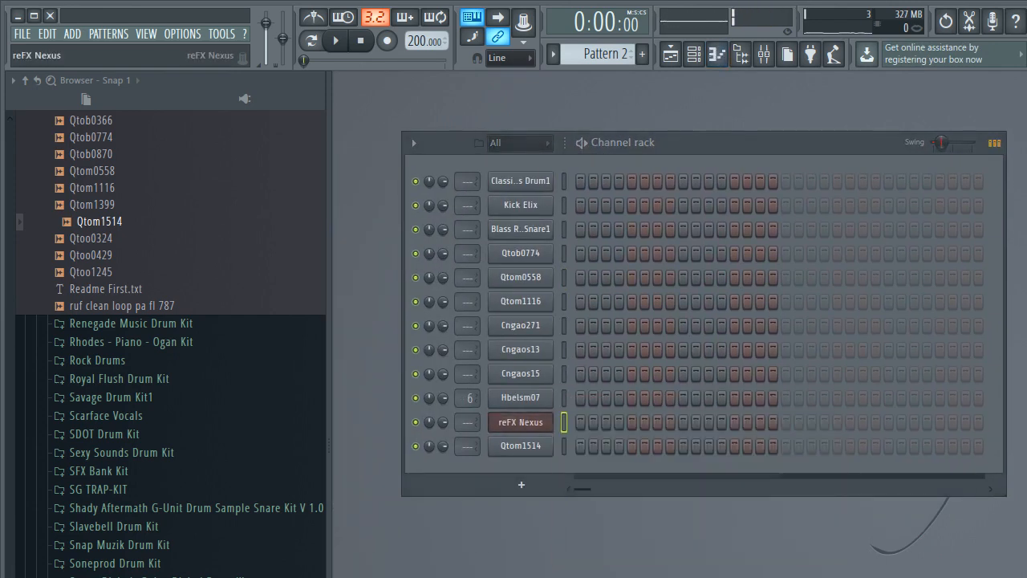
right_click(520, 422)
left_click(588, 400)
right_click(520, 422)
left_click(588, 400)
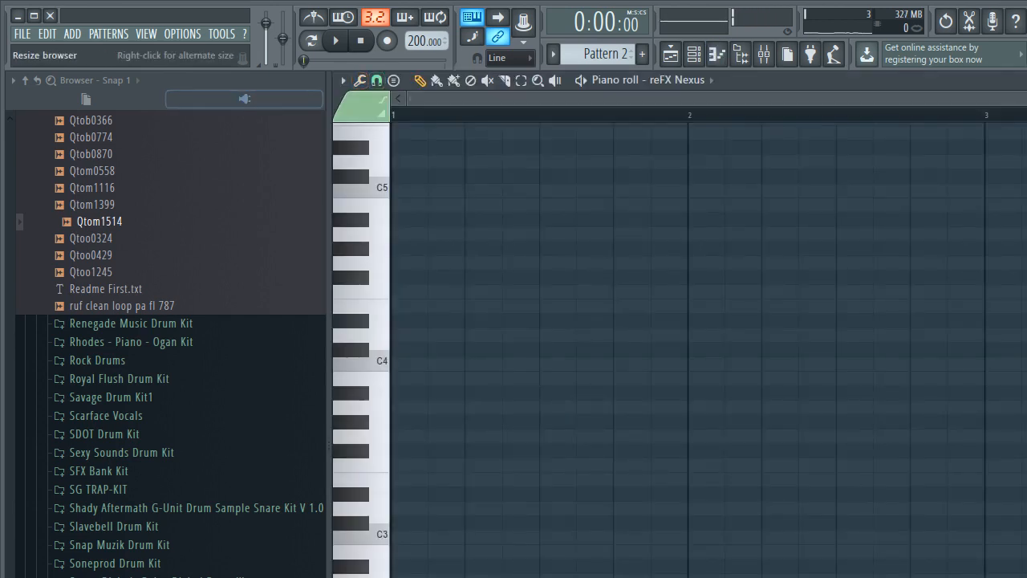
- Collapse the browser and maximize the main application window to give the piano roll more room
right_click(330, 102)
scroll(233, 158, "down", 2)
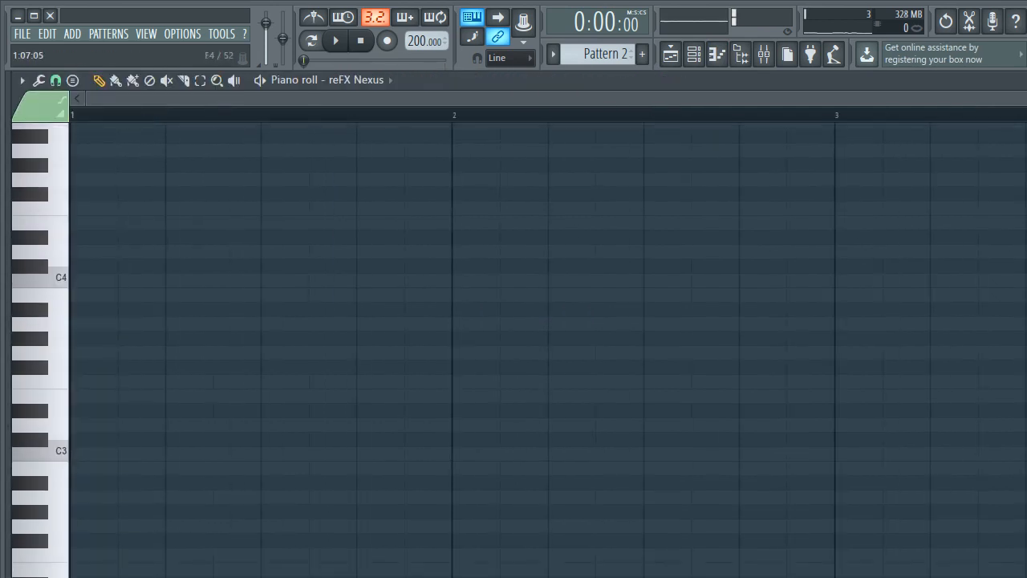
scroll(402, 215, "down", 1)
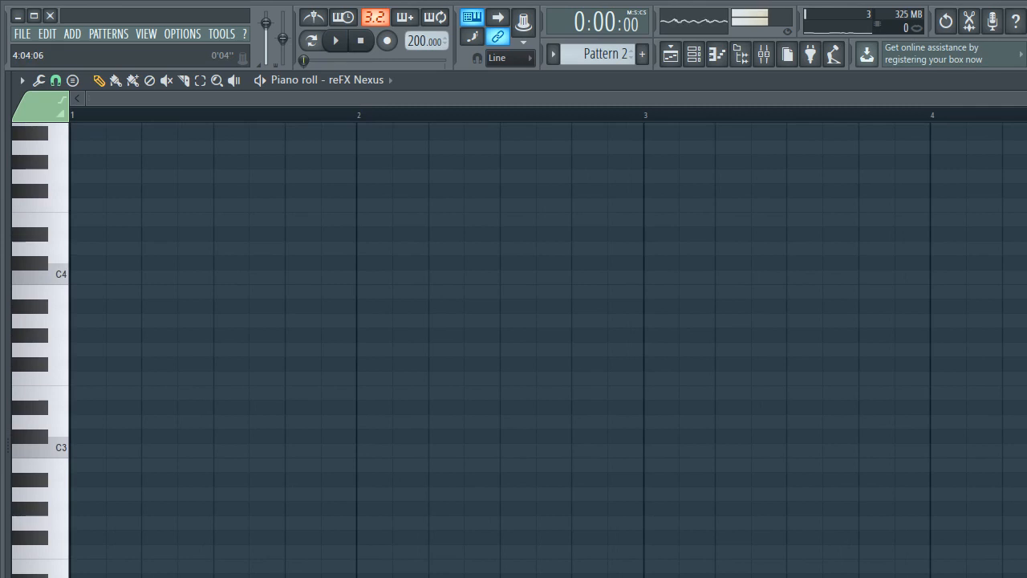
left_click(34, 16)
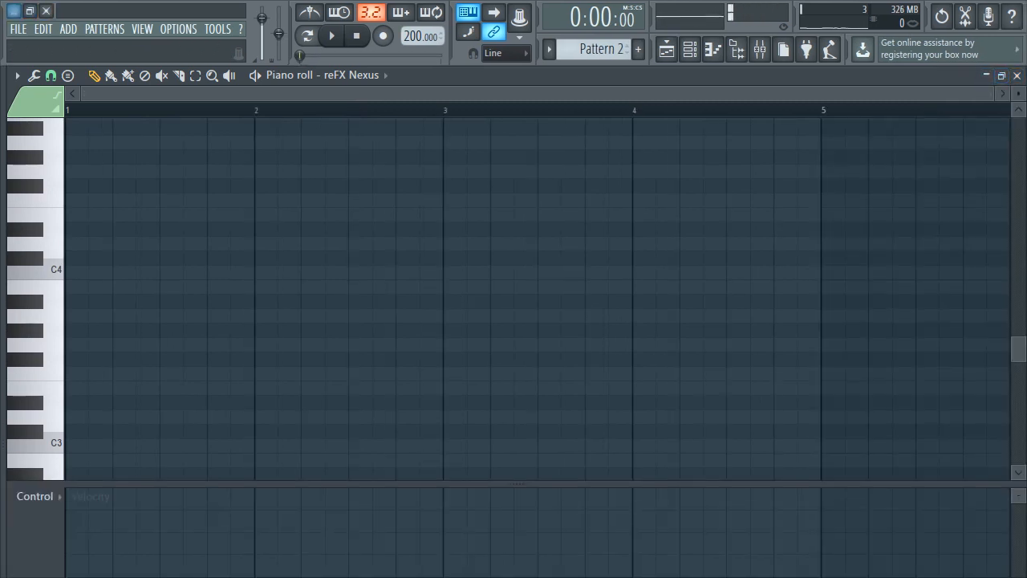
- Restore the piano roll to a floating window and place the collapsed playlist window just above the channel rack
left_click(1001, 75)
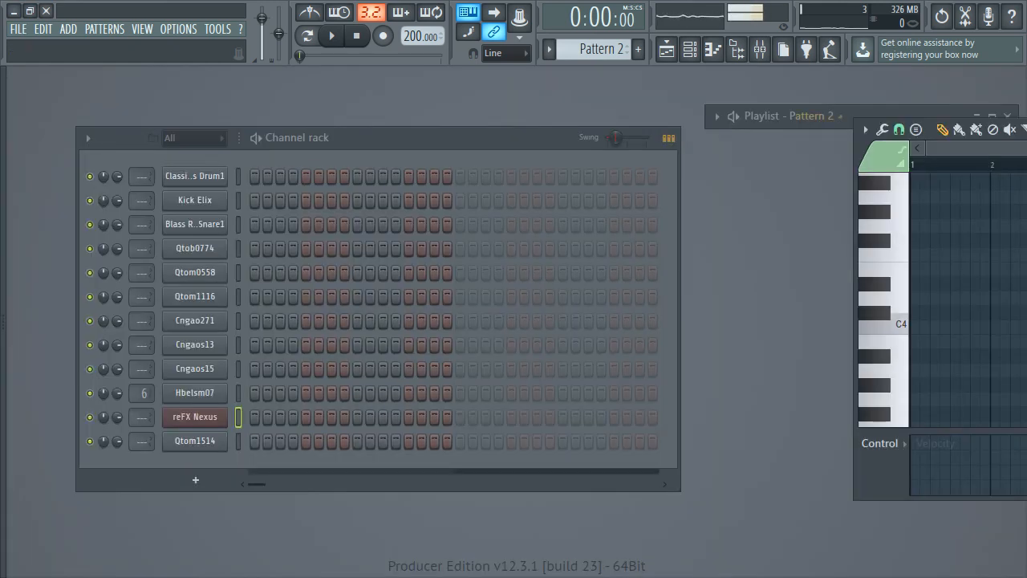
left_click_drag(770, 116, 392, 104)
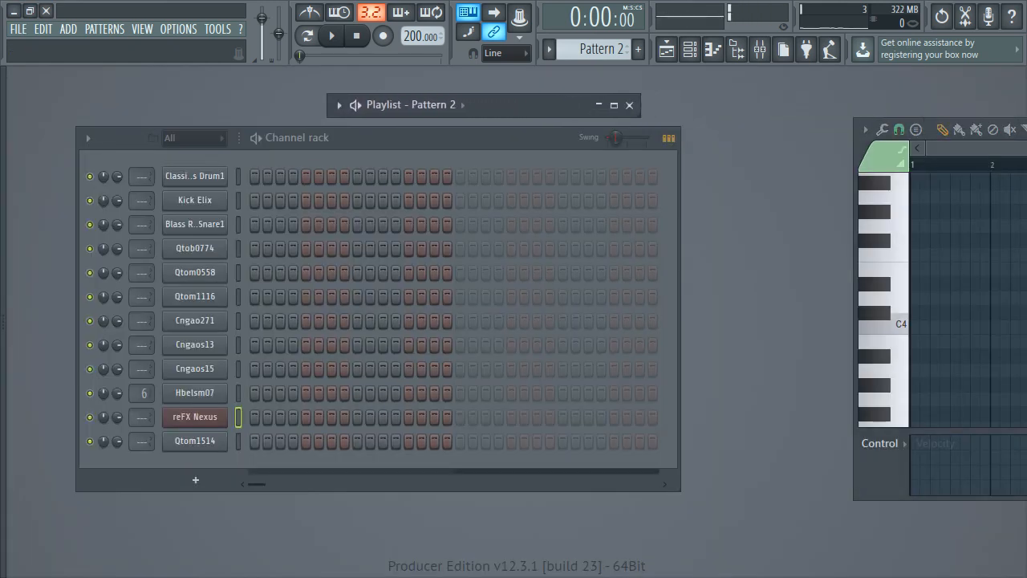
- Close the playlist window and maximize reFX Nexus's piano roll, showing several octaves and bars
left_click(614, 105)
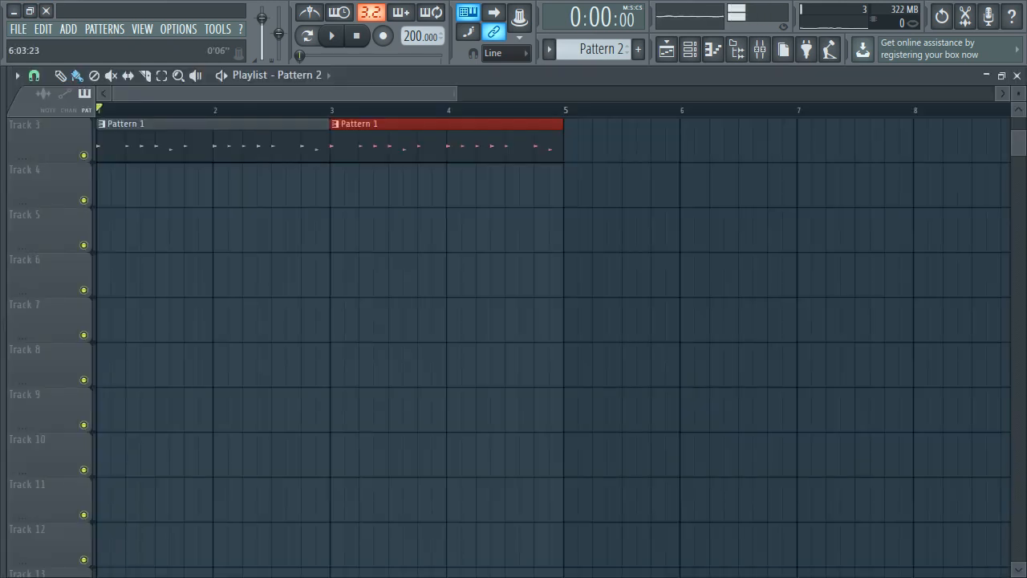
left_click(1017, 74)
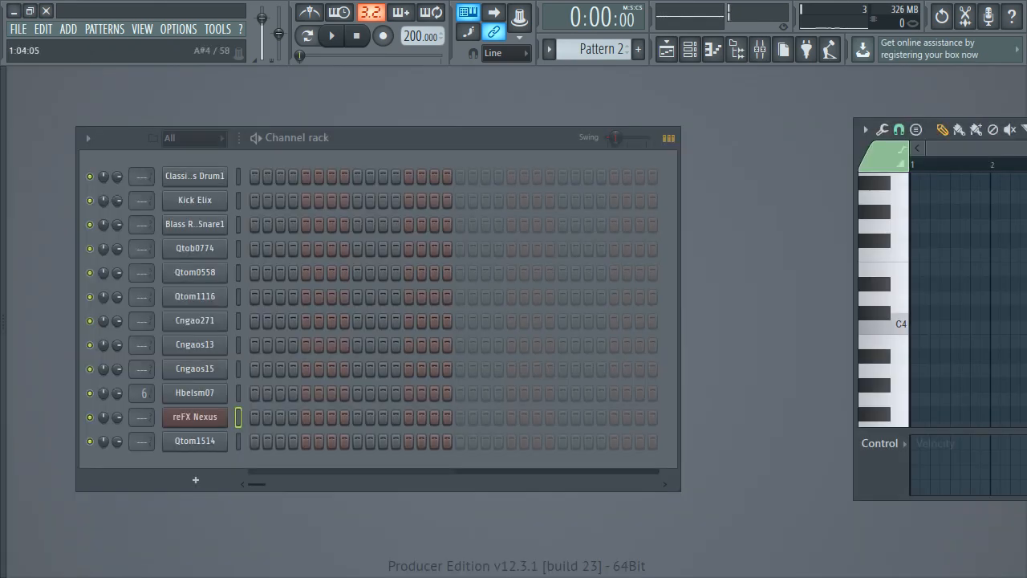
key("Return")
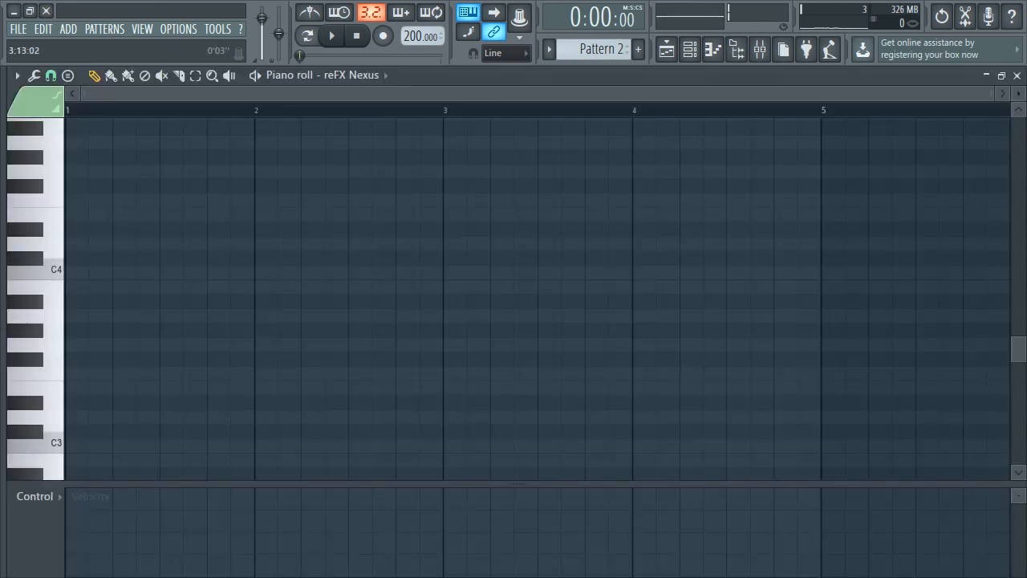
scroll(537, 298, "up", 3)
scroll(537, 299, "down", 4)
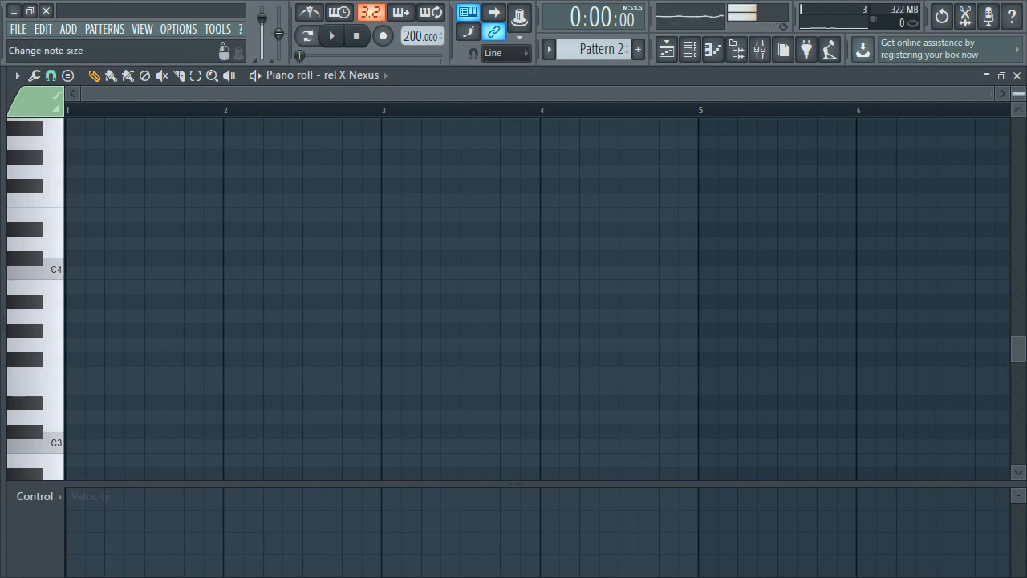
scroll(36, 298, "down", 3)
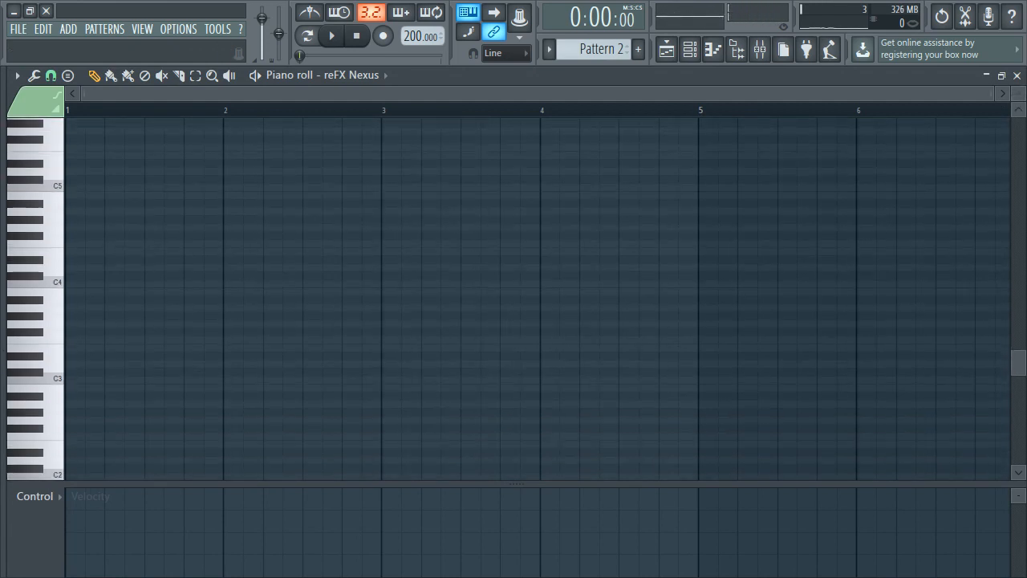
mouse_move(993, 93)
left_mouse_down()
mouse_move(901, 93)
mouse_move(991, 94)
left_mouse_up()
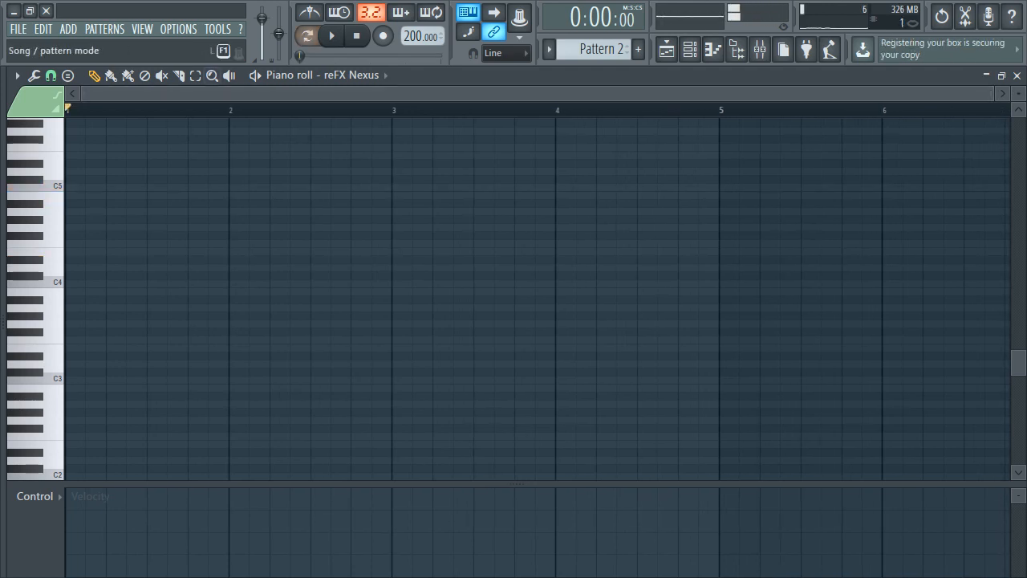
- Place two D#4 notes, each two steps long, at steps 1 and 7 of bar 1 in Pattern 2
key("space")
key("space")
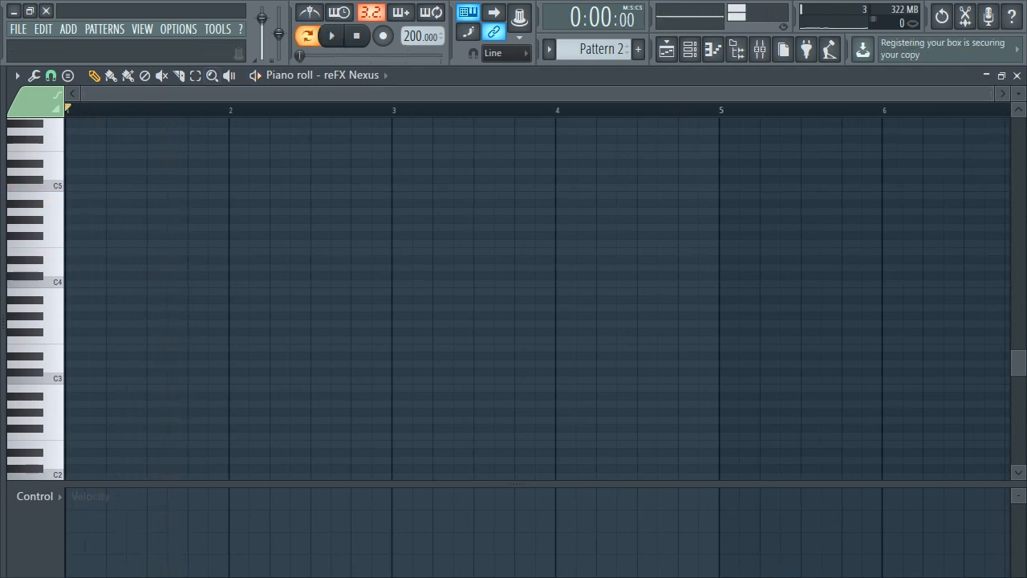
key("d")
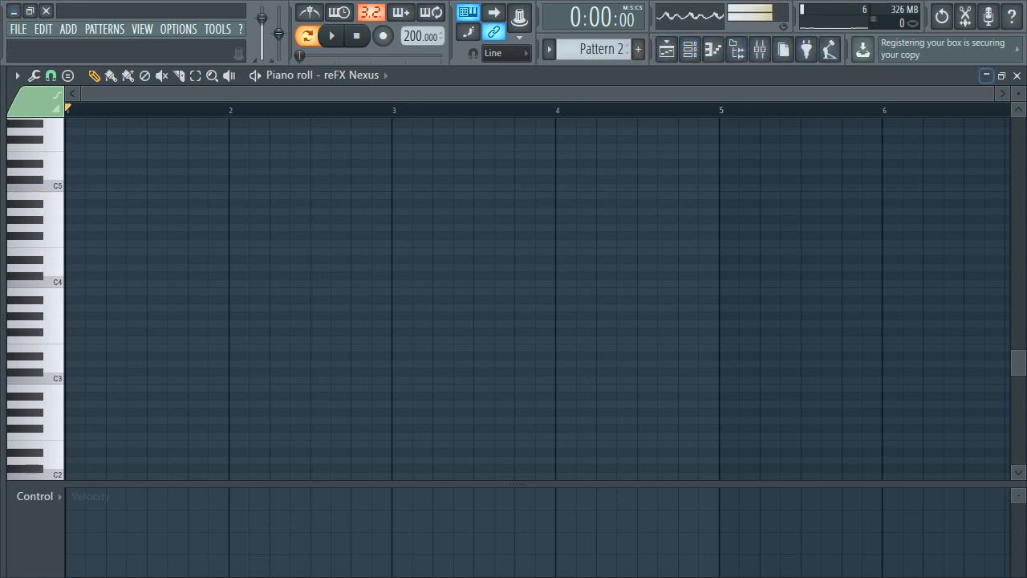
left_click_drag(992, 94, 280, 94)
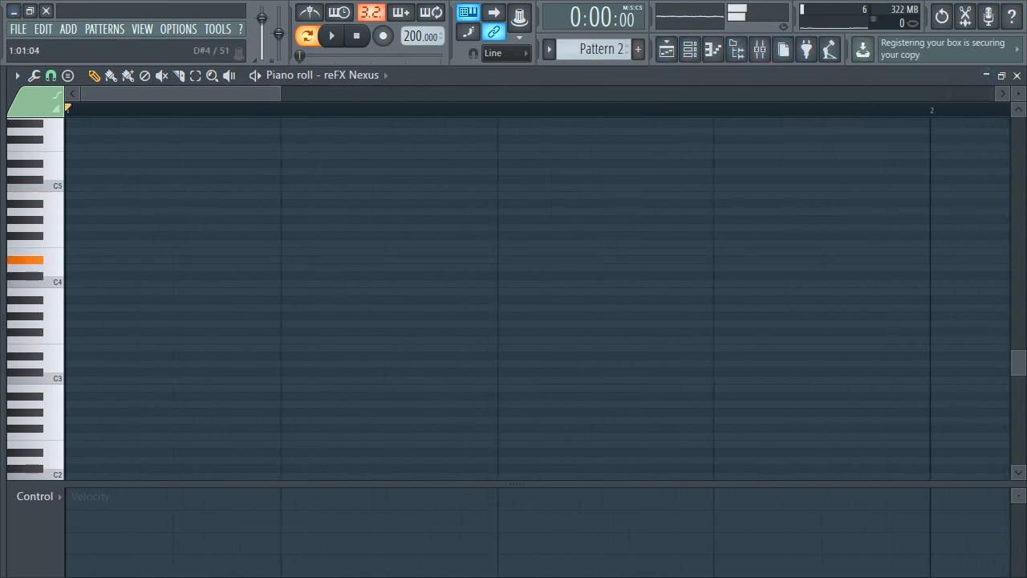
left_click(75, 259)
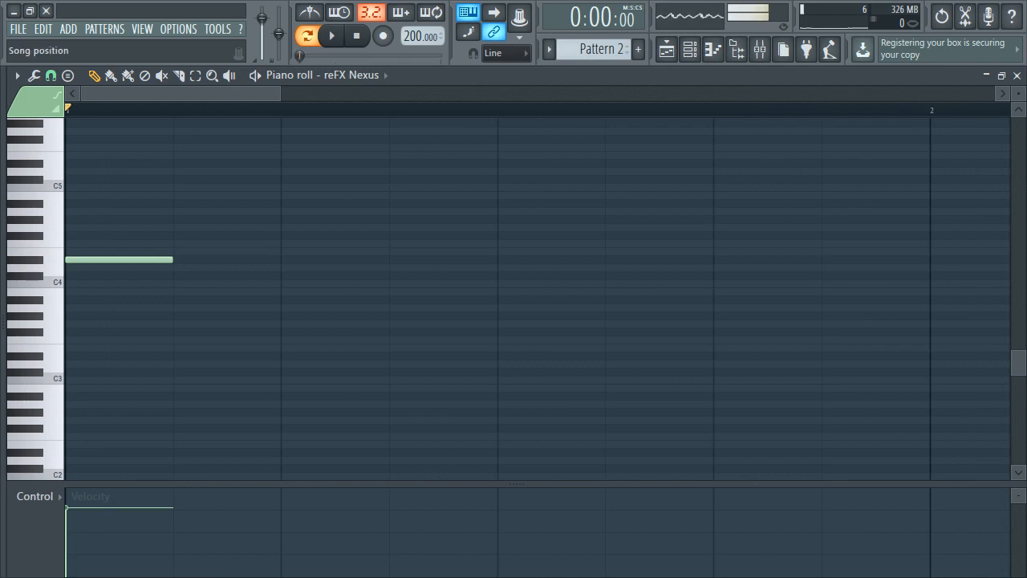
left_click_drag(280, 94, 799, 94)
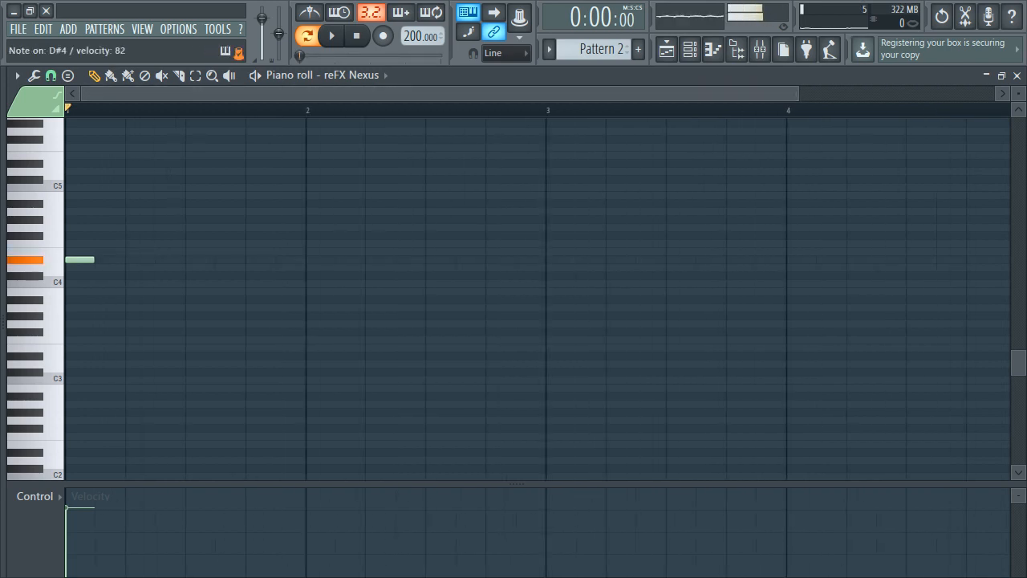
left_click(158, 259)
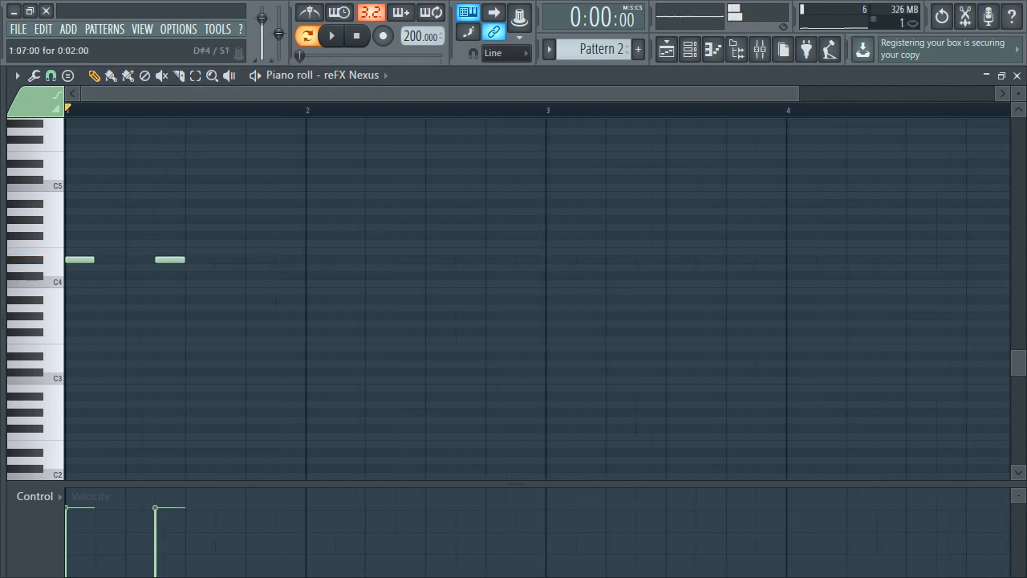
- Add a two-step A#4 note at step 13 of bar 1, playing the pattern to check the timing
key("space")
key("space")
key("space")
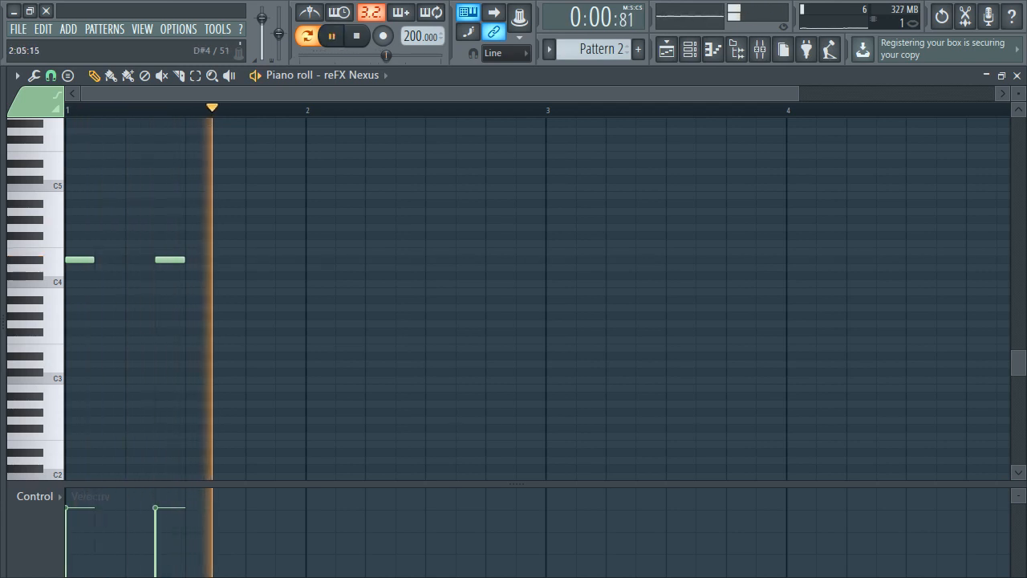
key("space")
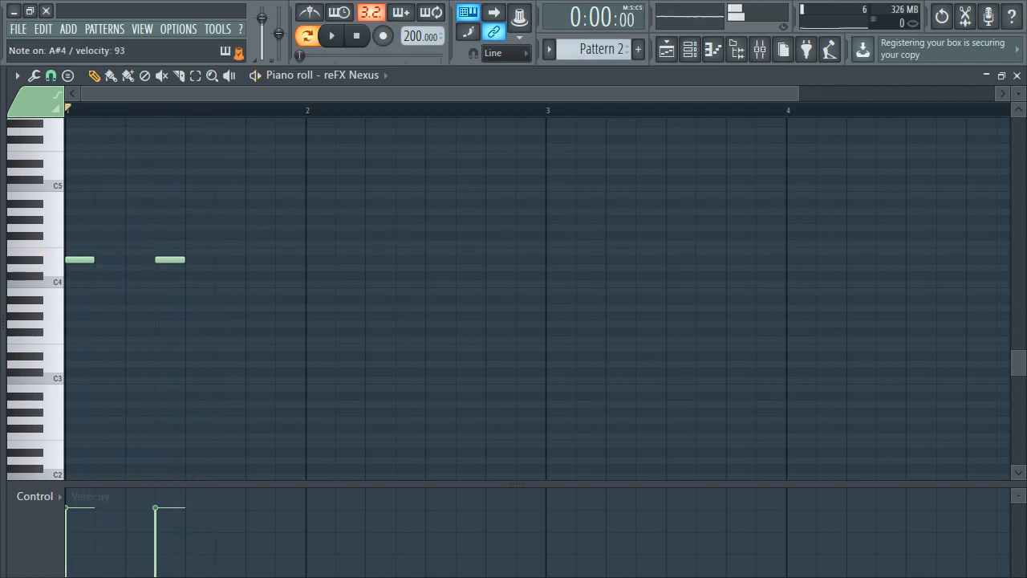
left_click(251, 203)
key("space")
key("space")
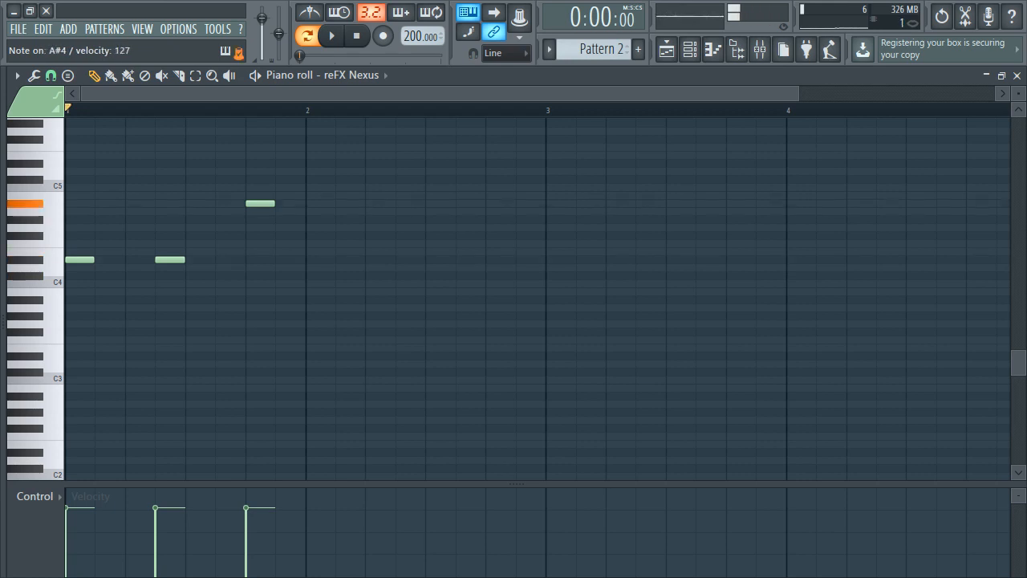
- Try B4 notes at steps 1 and 5 of bar 2, keeping only the one at step 5
left_click(309, 195)
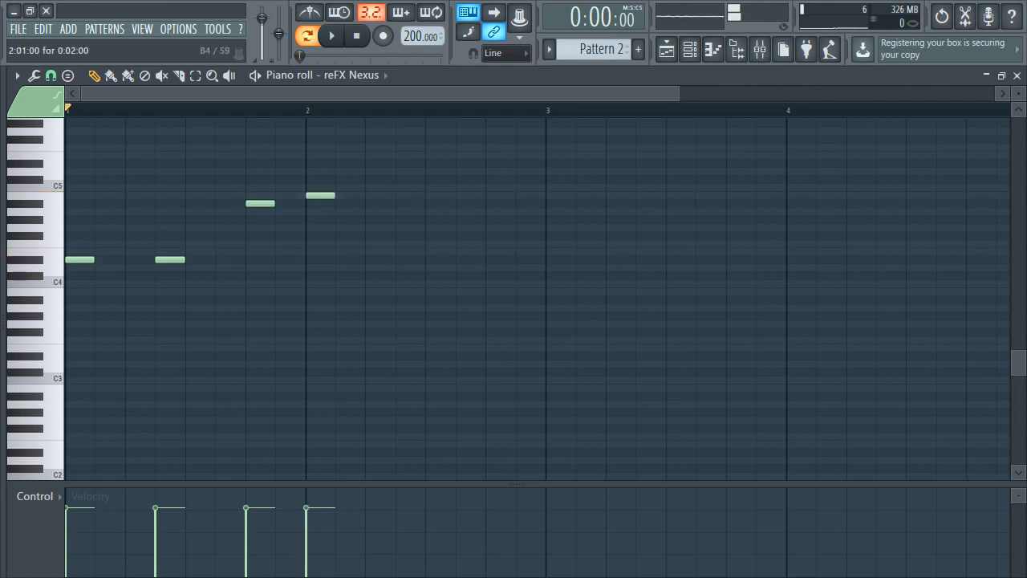
left_click(370, 195)
key("space")
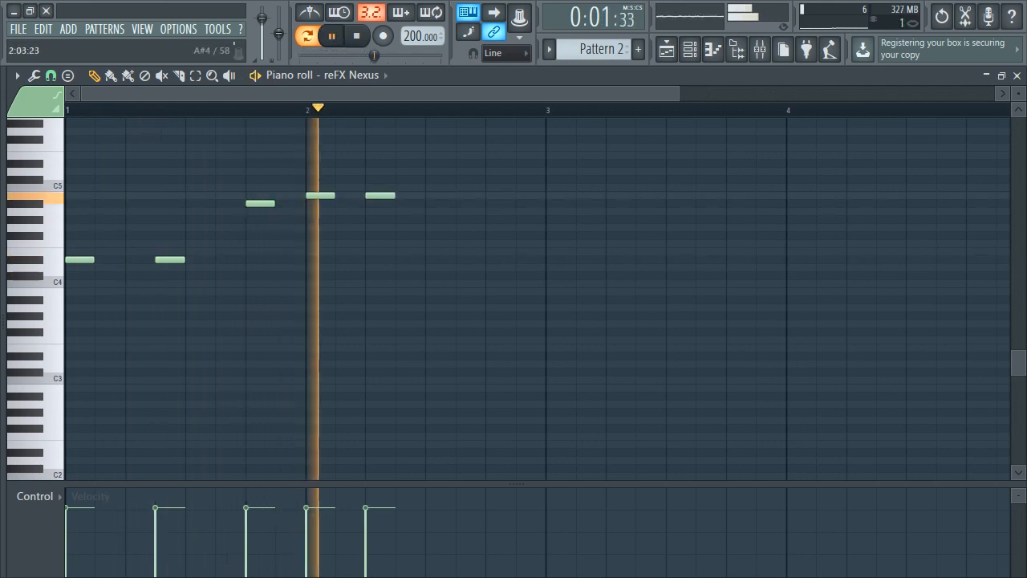
right_click(329, 195)
right_click(372, 195)
left_click(371, 195)
key("space")
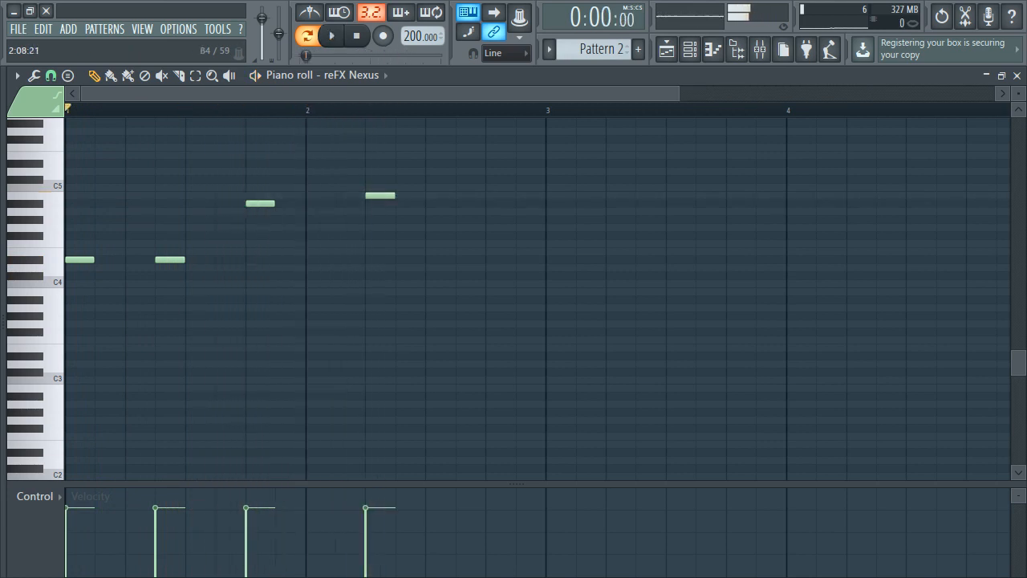
- Add a second B4 note at step 9 of bar 2 and play the phrase
key("space")
mouse_move(381, 195)
left_mouse_down()
mouse_move(352, 195)
mouse_move(381, 195)
left_mouse_up()
key("space")
key("space")
left_click(432, 195)
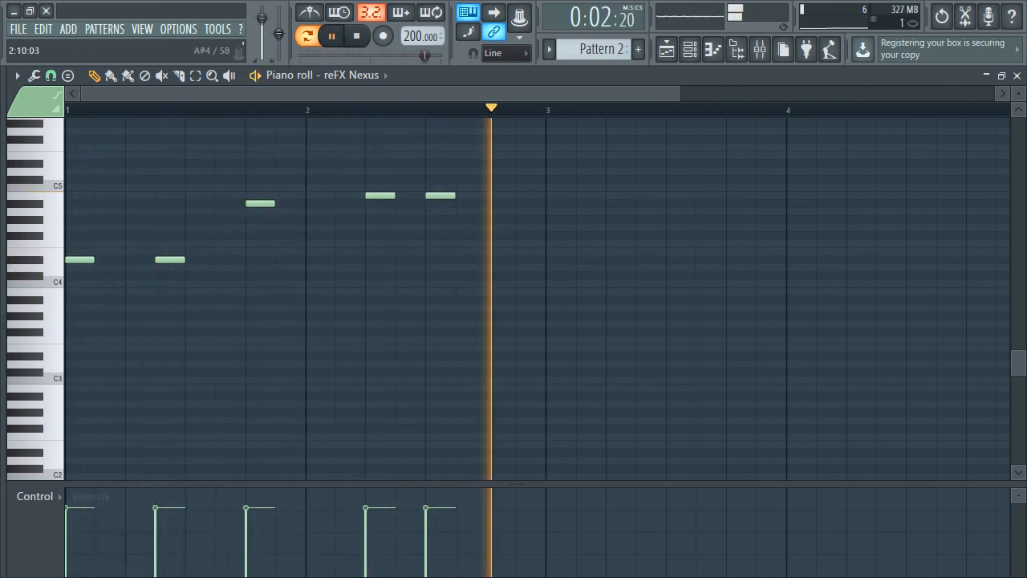
left_click_drag(677, 93, 835, 94)
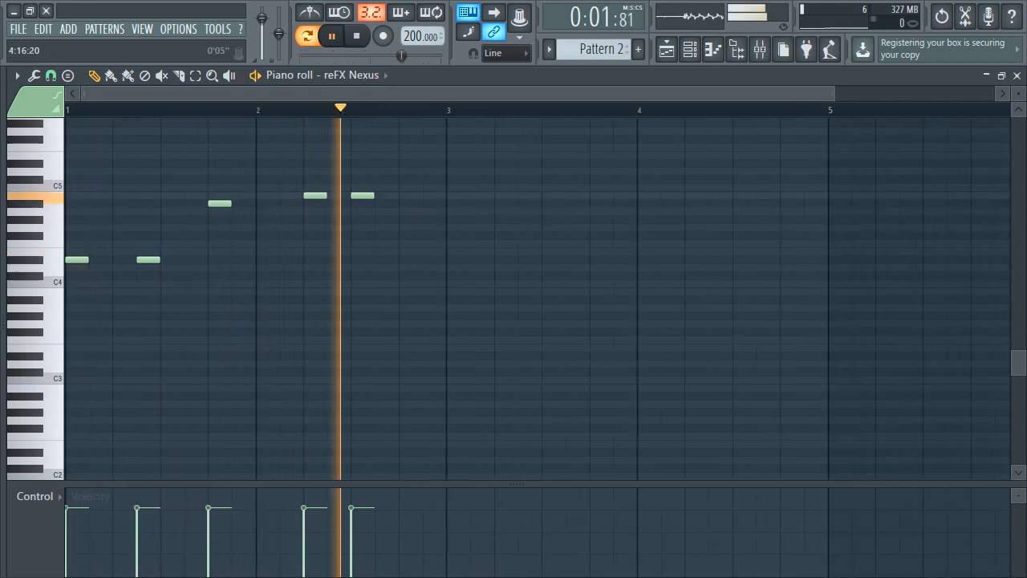
- Stop playback and save the project in the current folder under the file name untitled
key("space")
key("ctrl+shift+s")
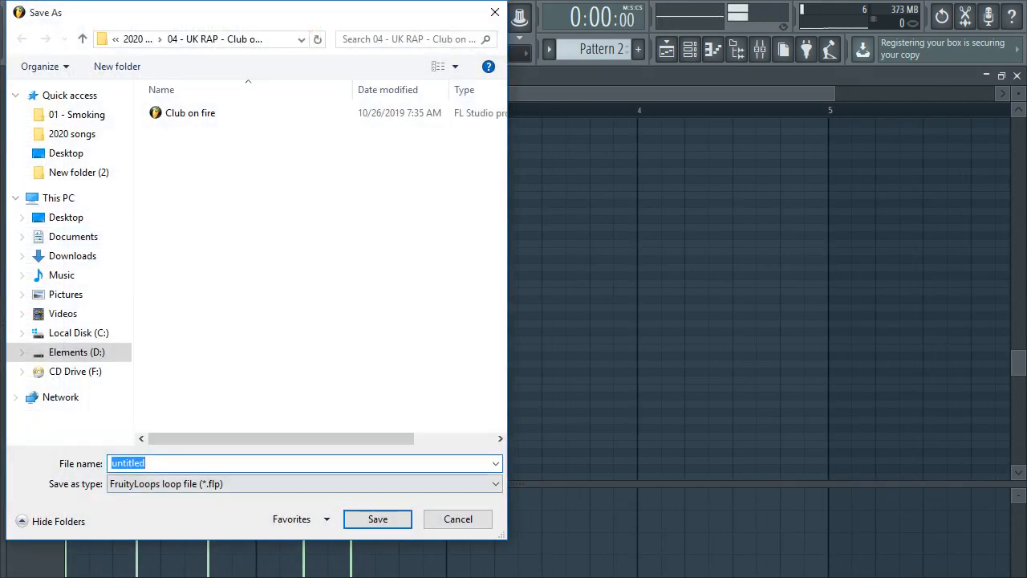
left_click(378, 519)
- Duplicate the five-note phrase so the copy starts at bar 3, and play the result
key("ctrl+a")
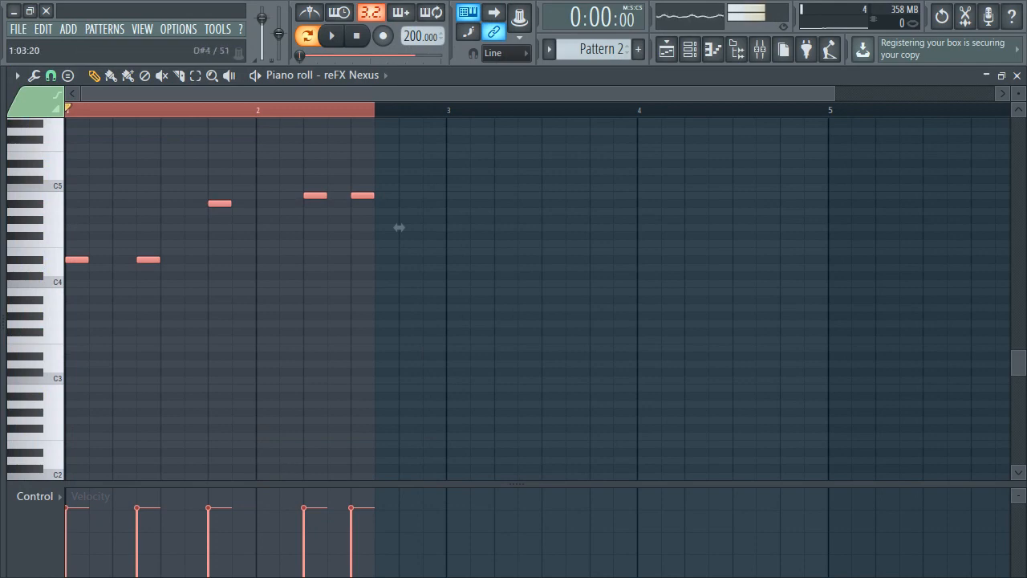
left_click_drag(398, 227, 779, 225)
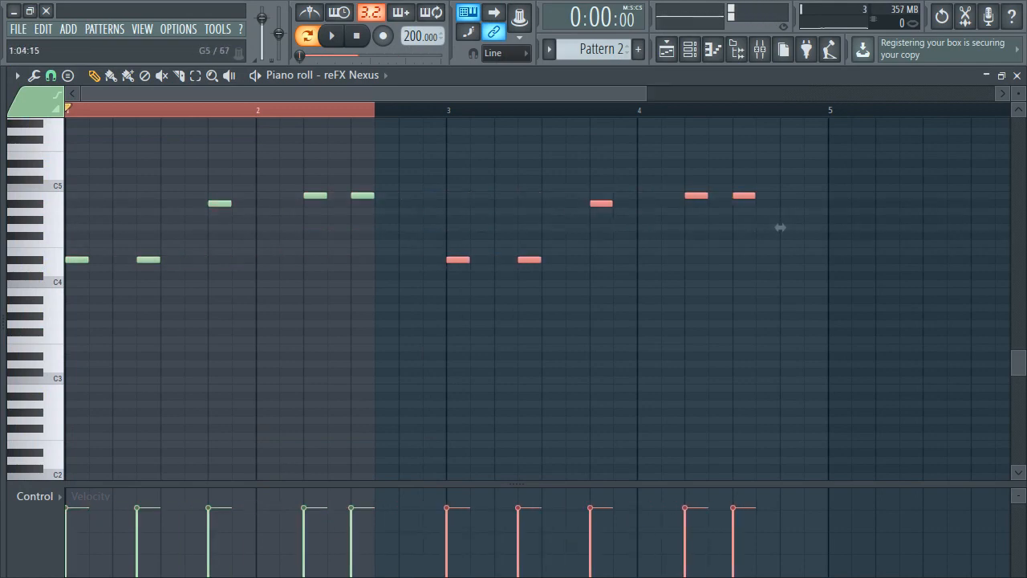
key("ctrl+d")
left_click_drag(645, 94, 956, 94)
key("space")
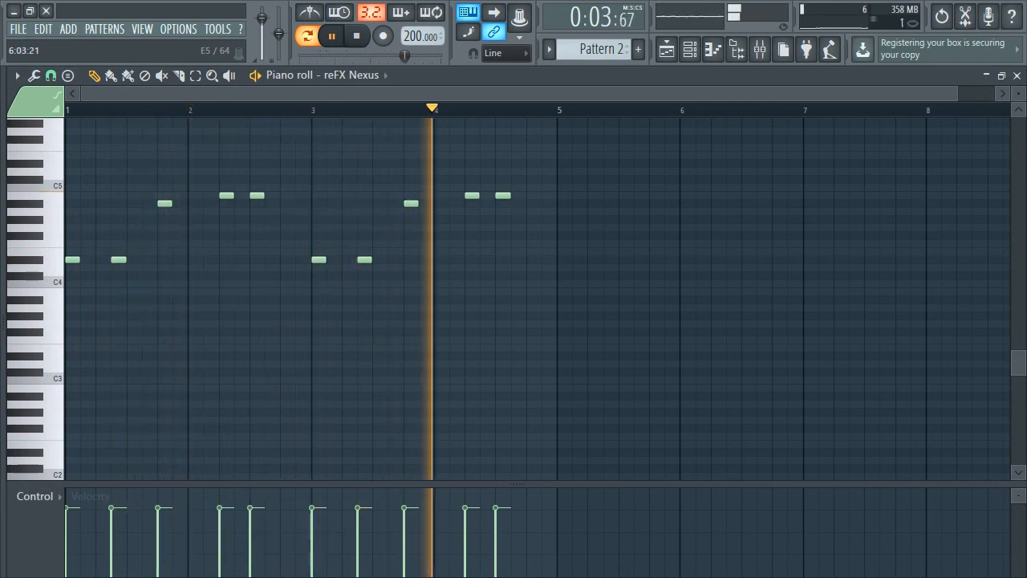
key("space")
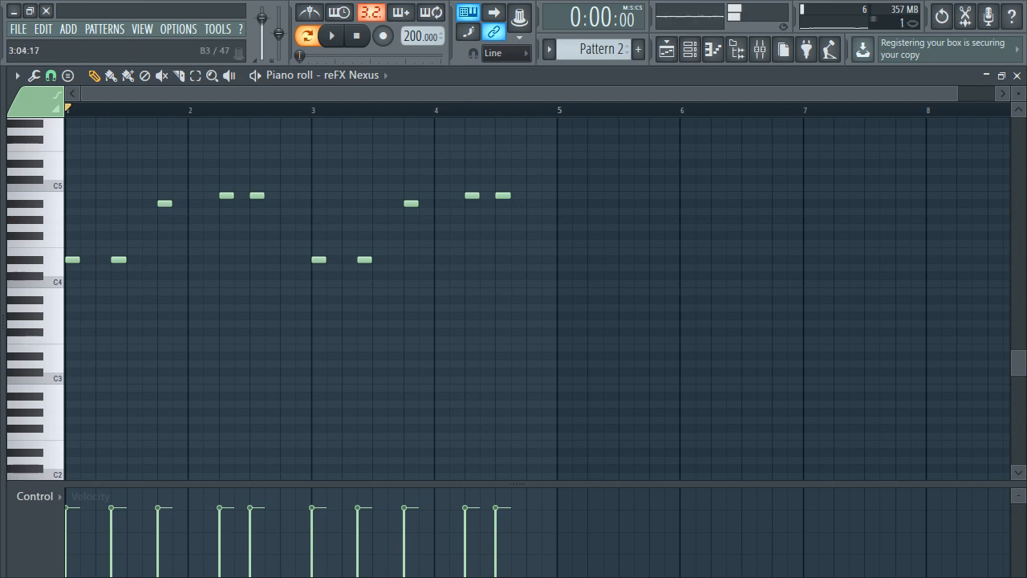
- Duplicate the whole four-bar melody and align the copy to start at bar 5
key("ctrl+a")
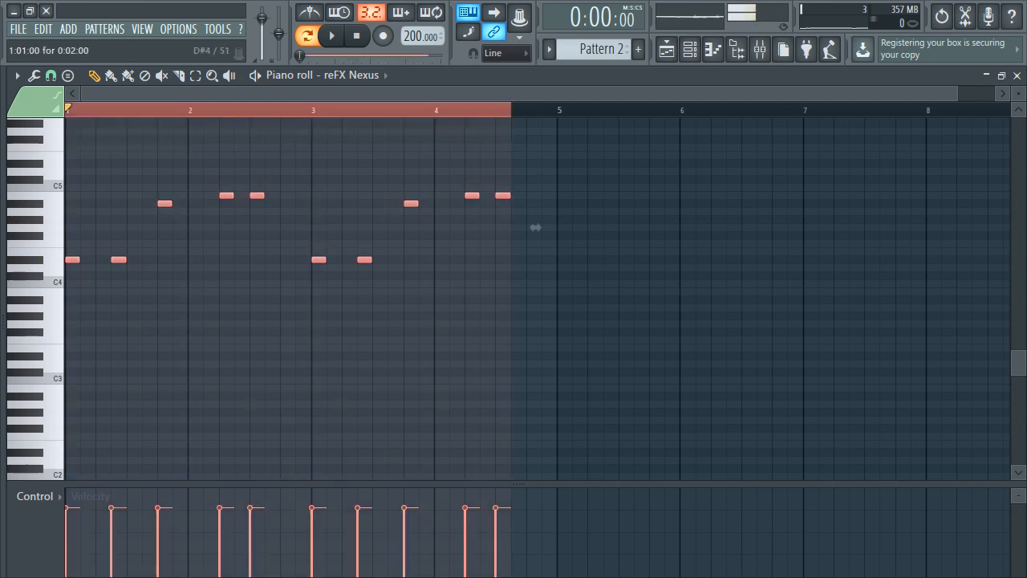
key("ctrl+b")
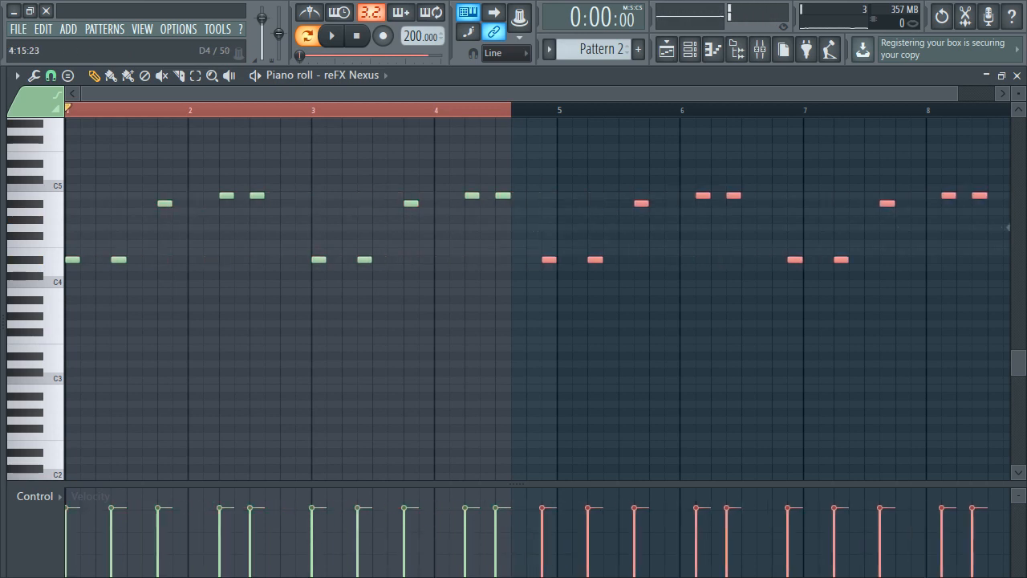
left_click(430, 110, "ctrl")
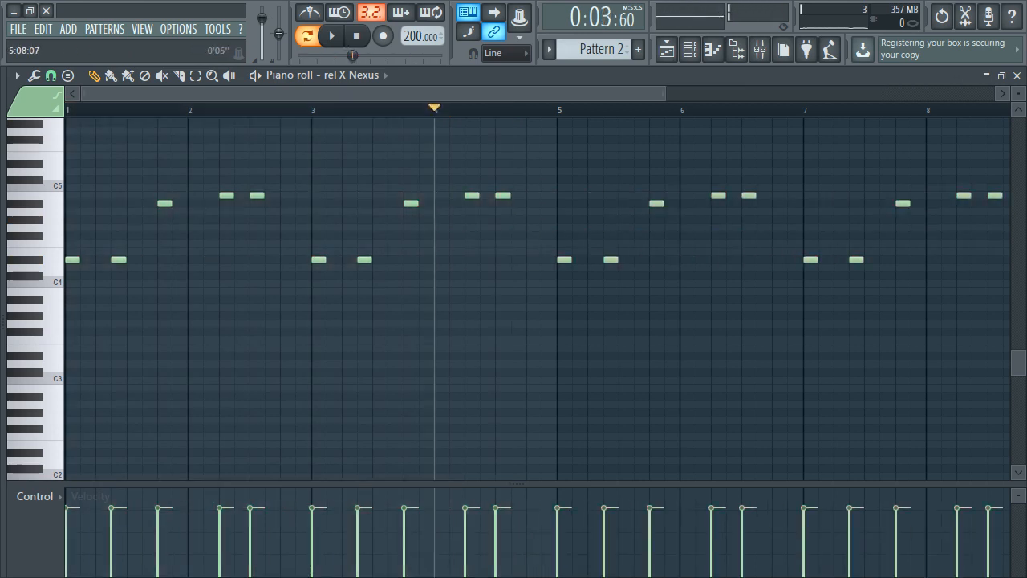
scroll(613, 110, "down", 2)
key("space")
left_click(357, 35)
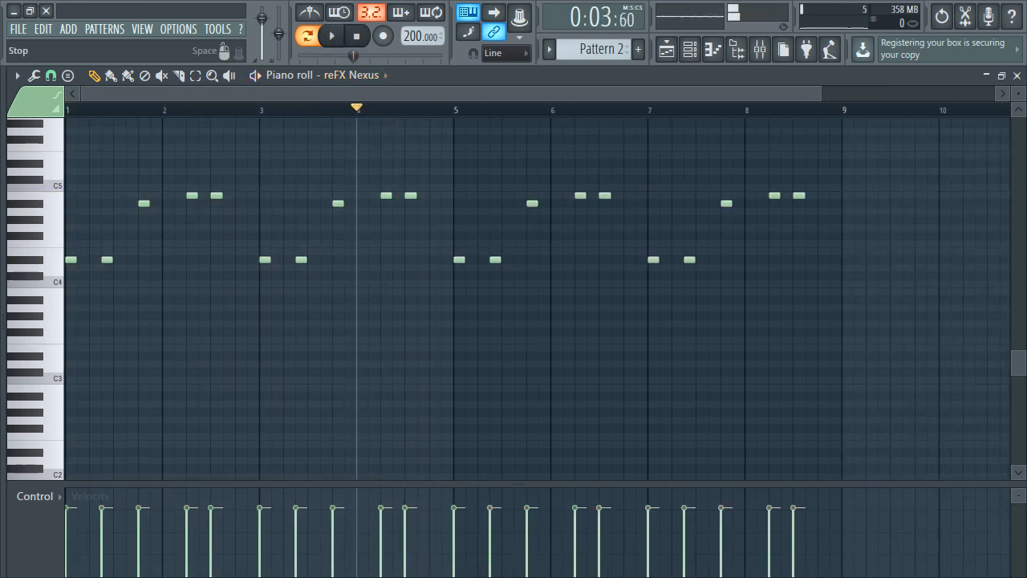
- Raise the last two B4 notes in bar 8 to C#5 while playing the pattern
key("space")
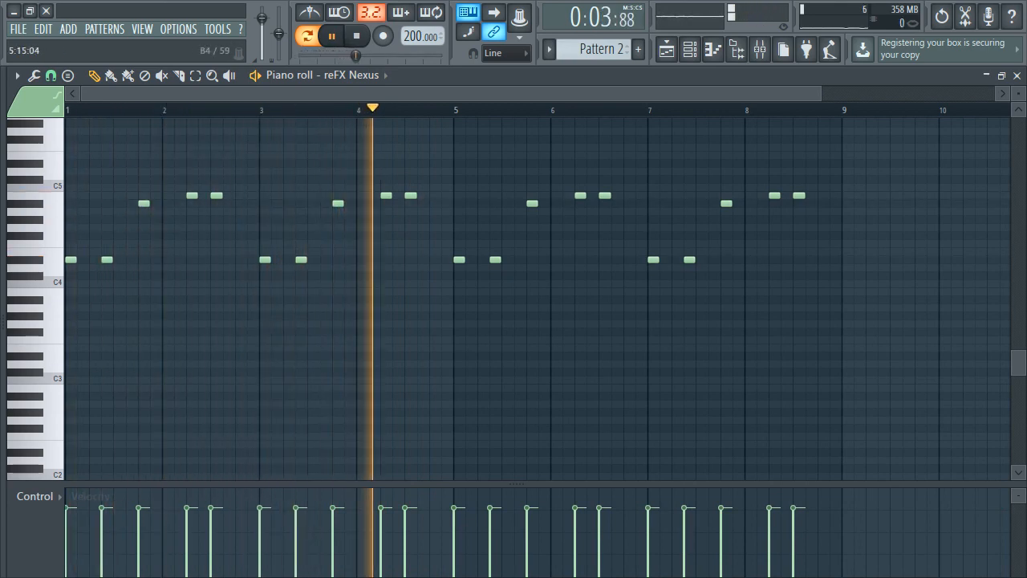
left_click_drag(775, 196, 798, 179)
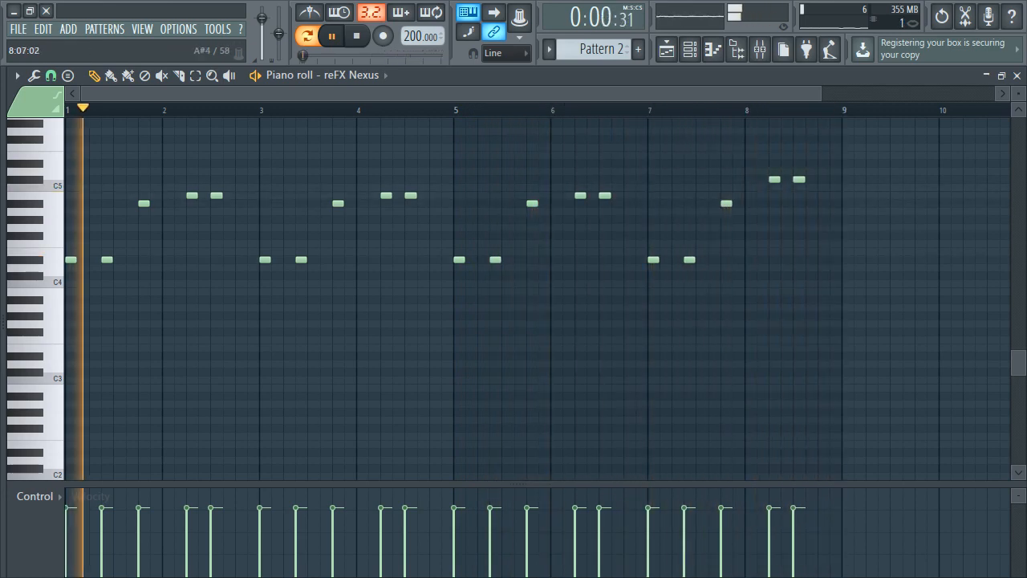
key("space")
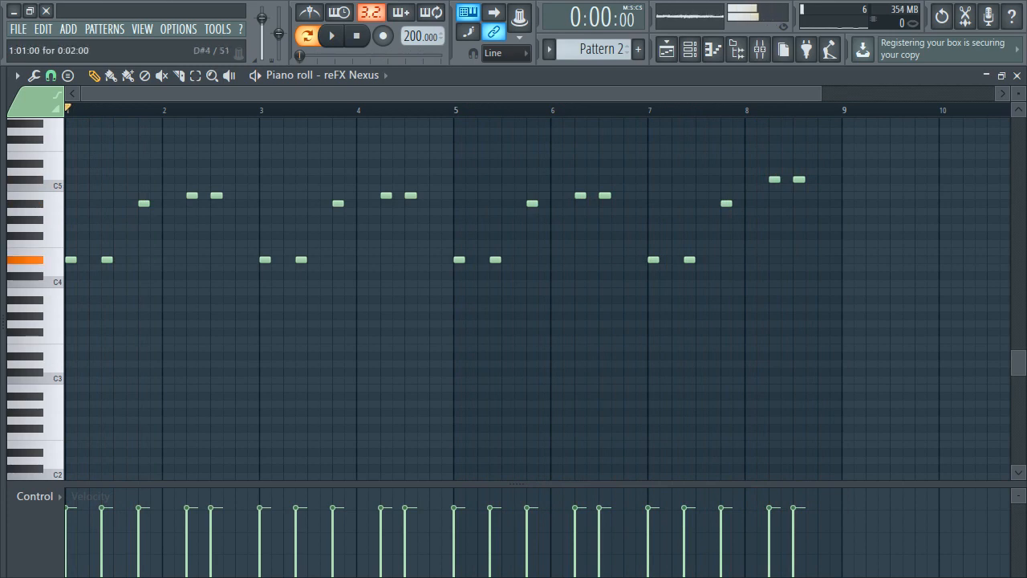
- Add D#3 notes an octave below the D#4 notes in bars 1 and 3, and play the pattern
left_click(70, 356)
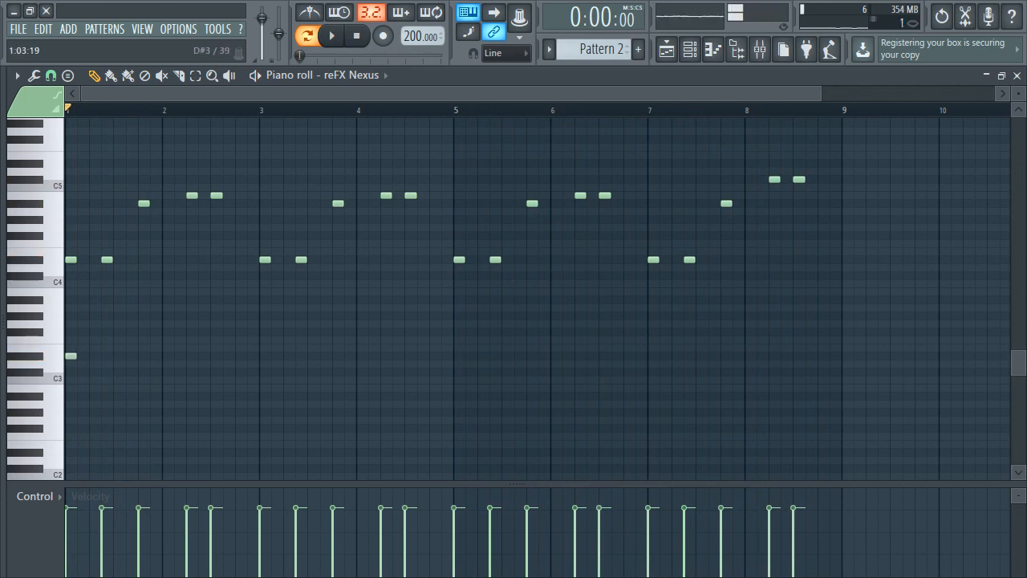
left_click(107, 355)
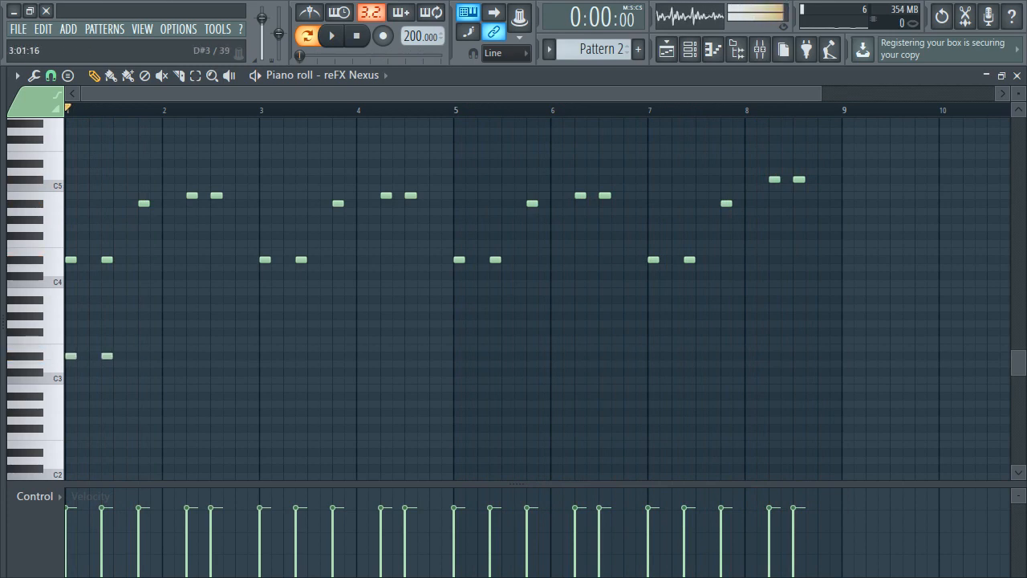
key("space")
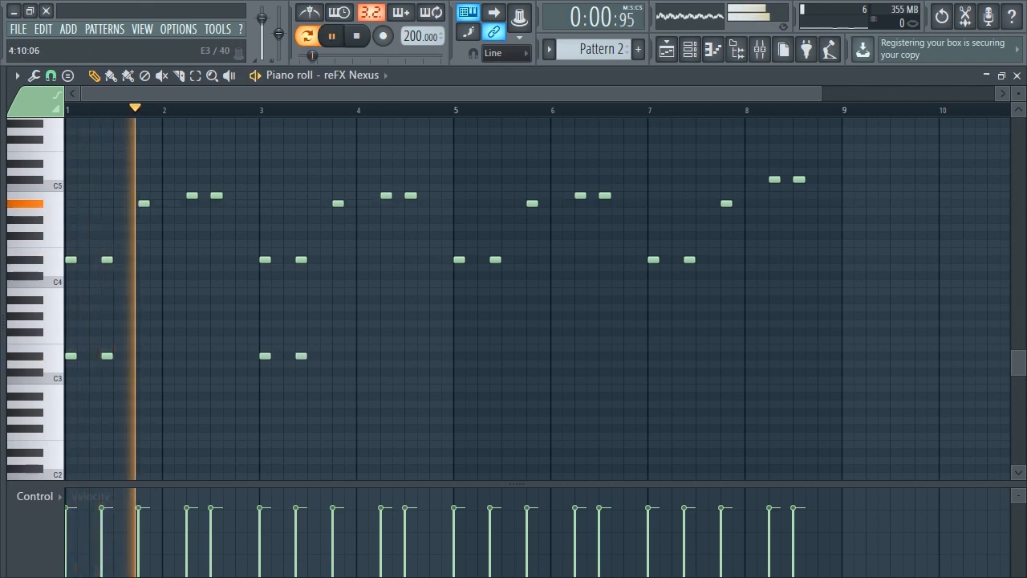
- Add D#3 notes an octave below the D#4 notes in bars 5 and 7 while playing the pattern
left_click(459, 355)
left_click(495, 356)
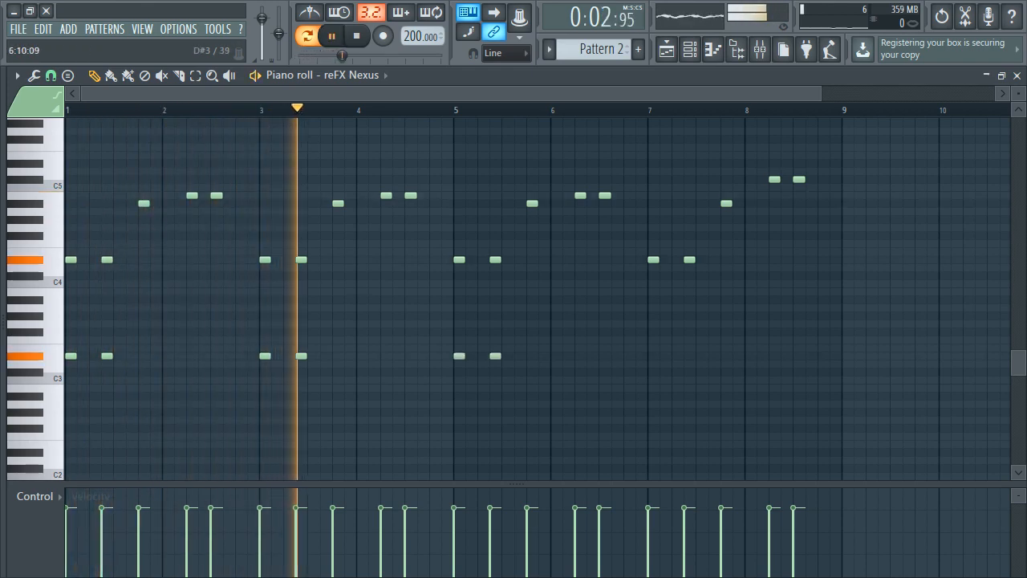
left_click(653, 356)
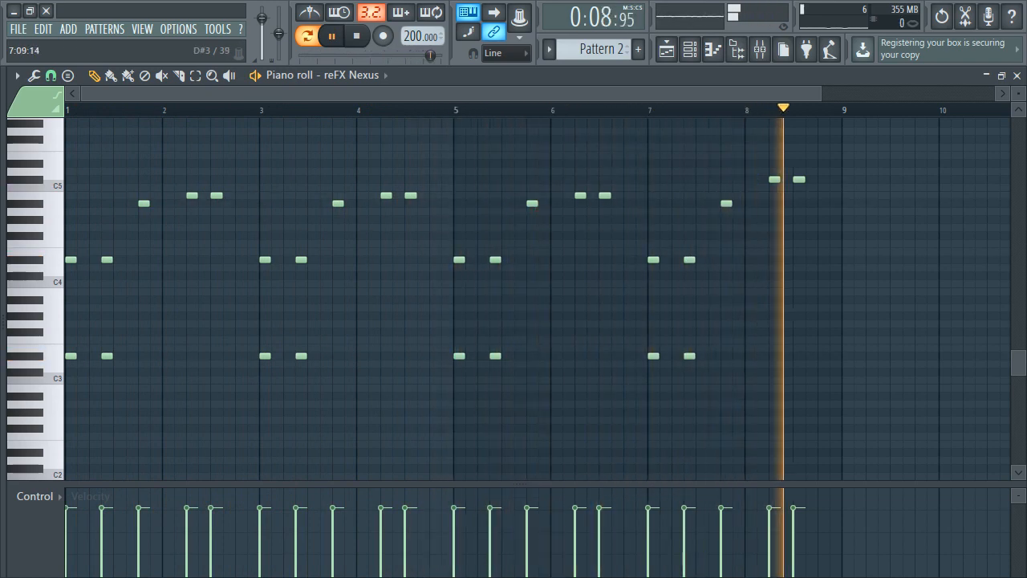
- Place Pattern 2 on Track 4 of the playlist, starting at bar 1
left_click(1017, 76)
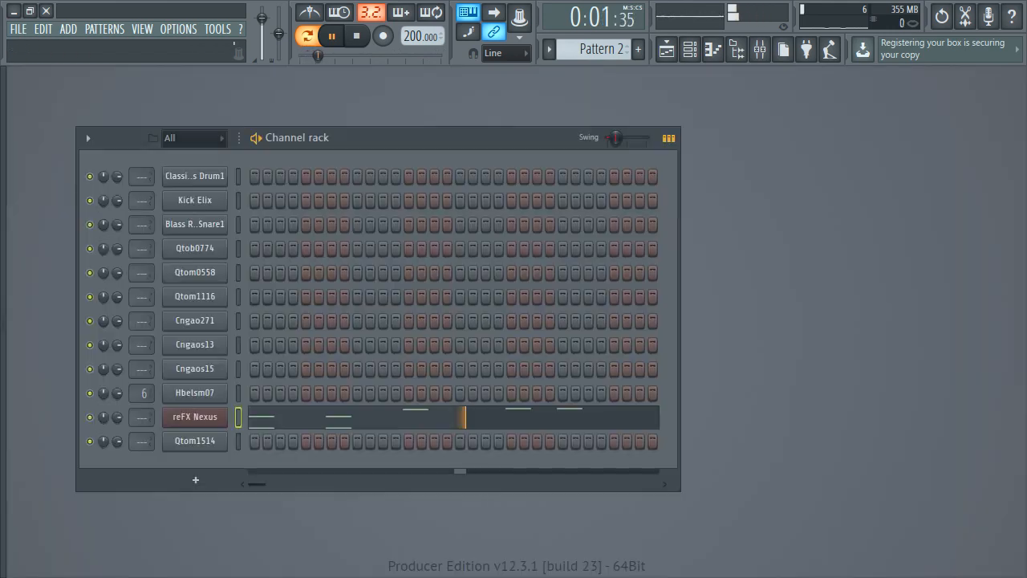
left_click(666, 50)
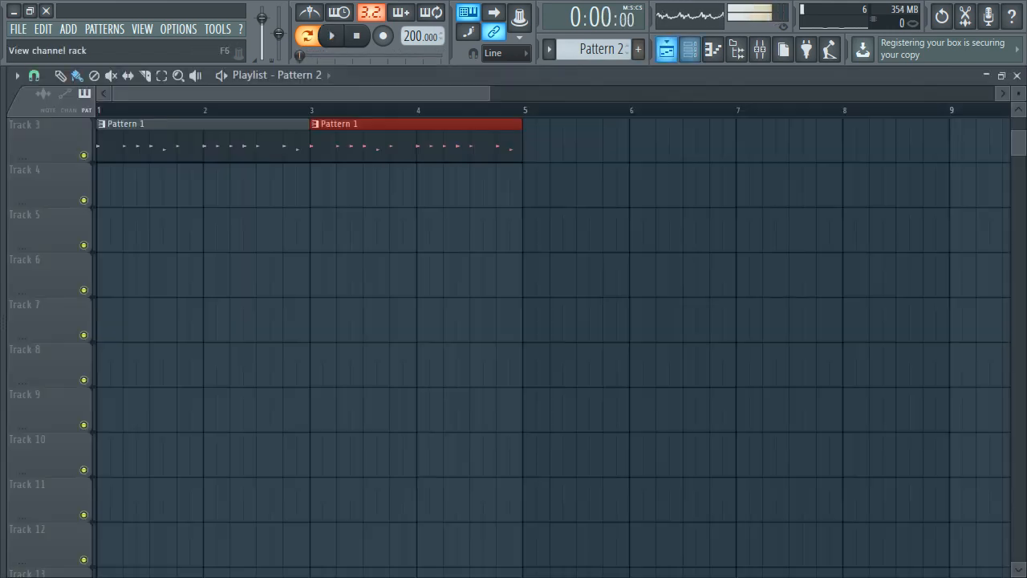
left_click_drag(246, 188, 124, 188)
scroll(423, 152, "down", 2)
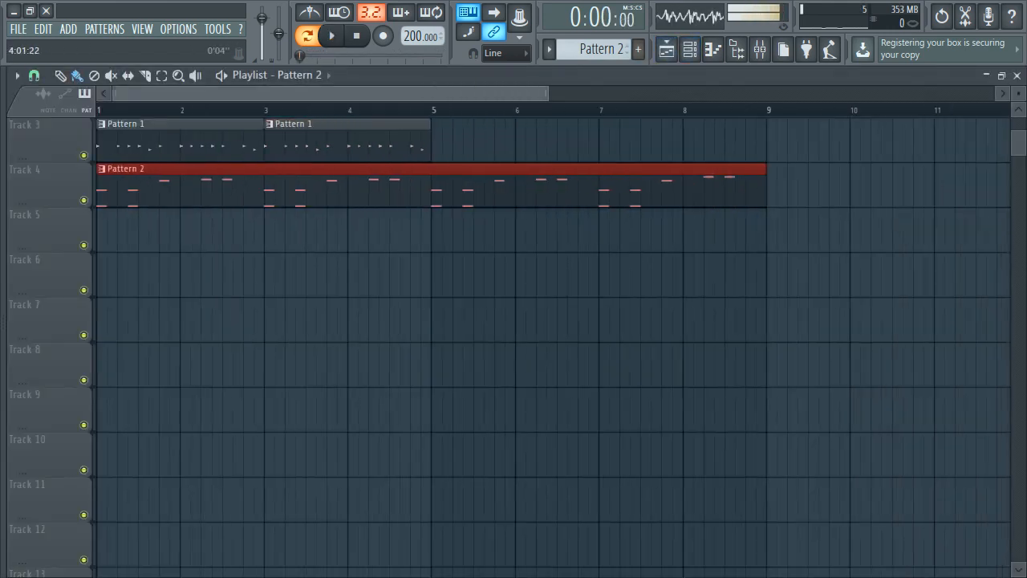
- Repeat Pattern 1 on Track 3 to fill eight bars, play the arrangement, and reopen the notes of Pattern 2
left_click(353, 143)
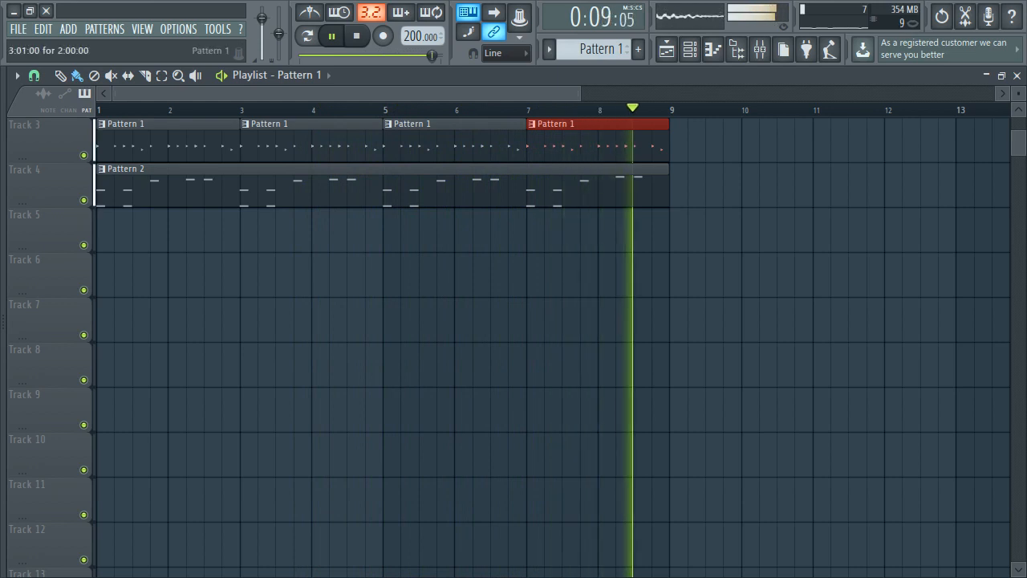
key("space")
double_click(307, 191)
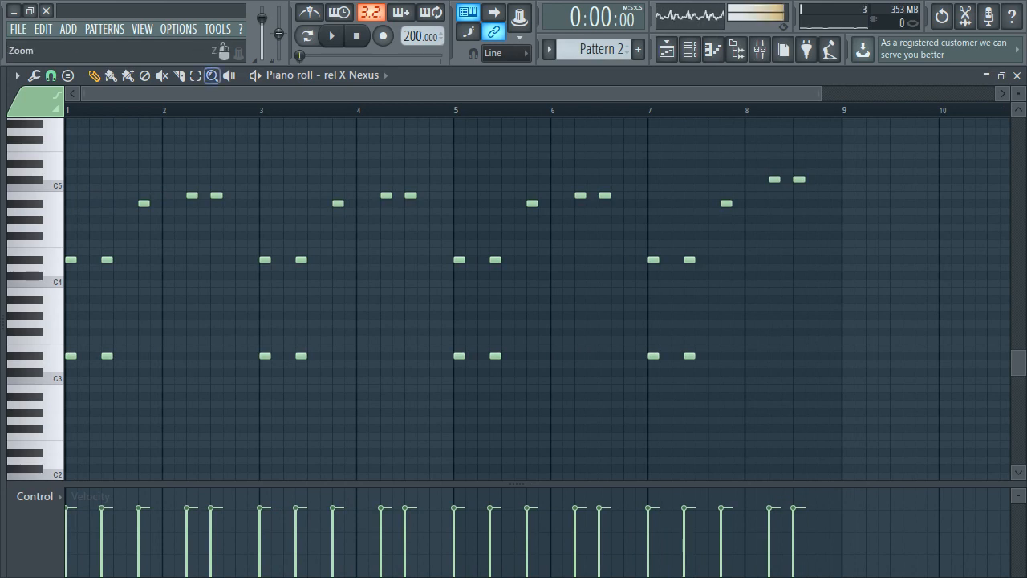
- Try deleting all the upper melody notes above the D#4 row, and undo the deletion
left_click_drag(119, 159, 830, 191)
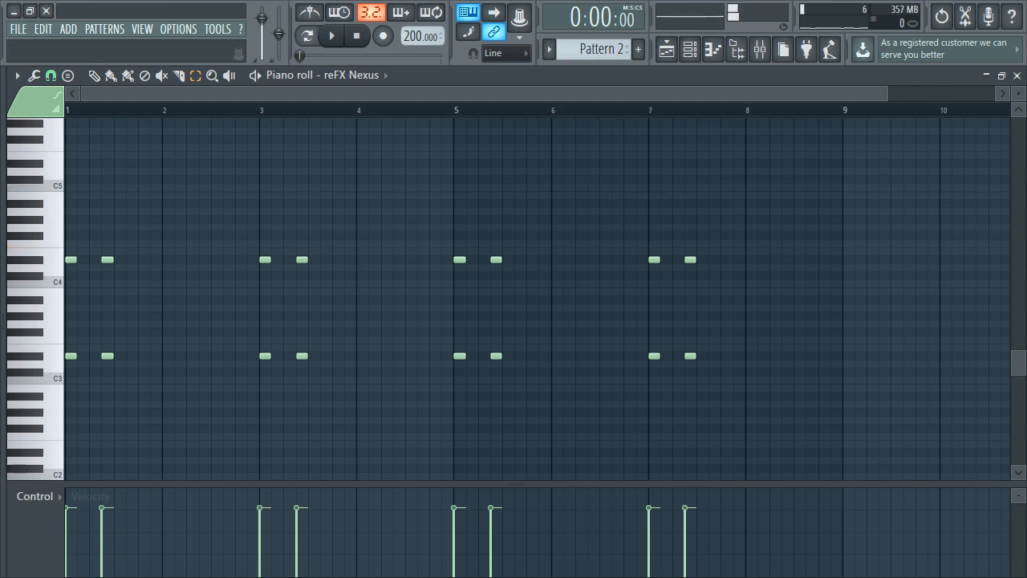
key("ctrl+z")
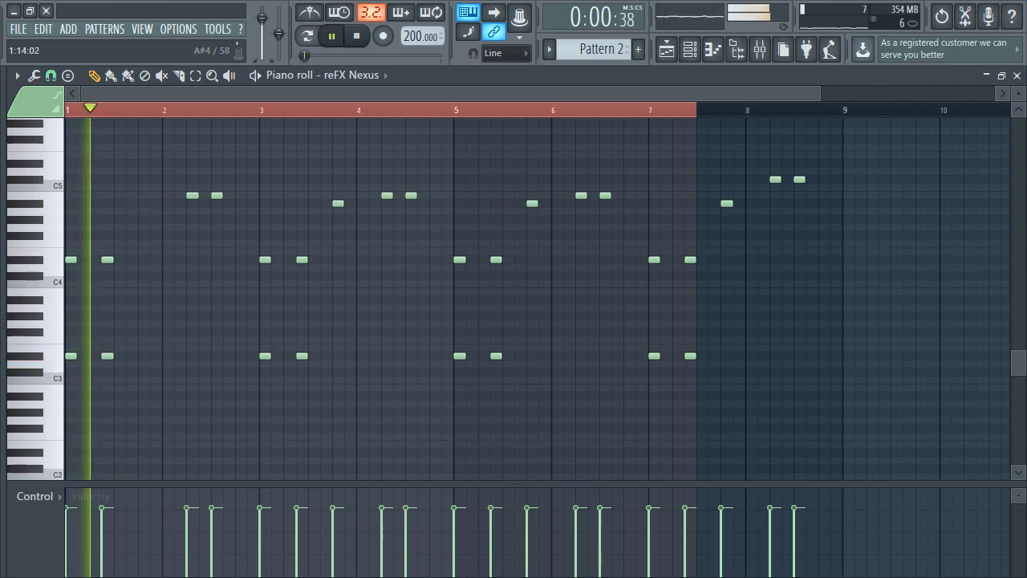
- Clear the upper notes from bars 1 and 2 after auditioning a G#4 at the start of bar 2 and a later B4
key("space")
key("space")
left_click(155, 219)
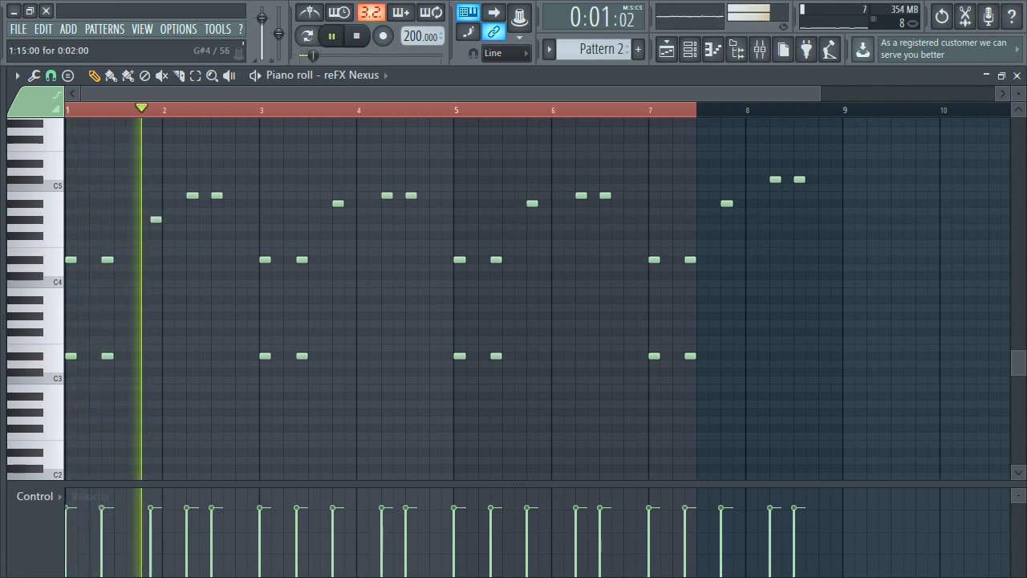
key("space")
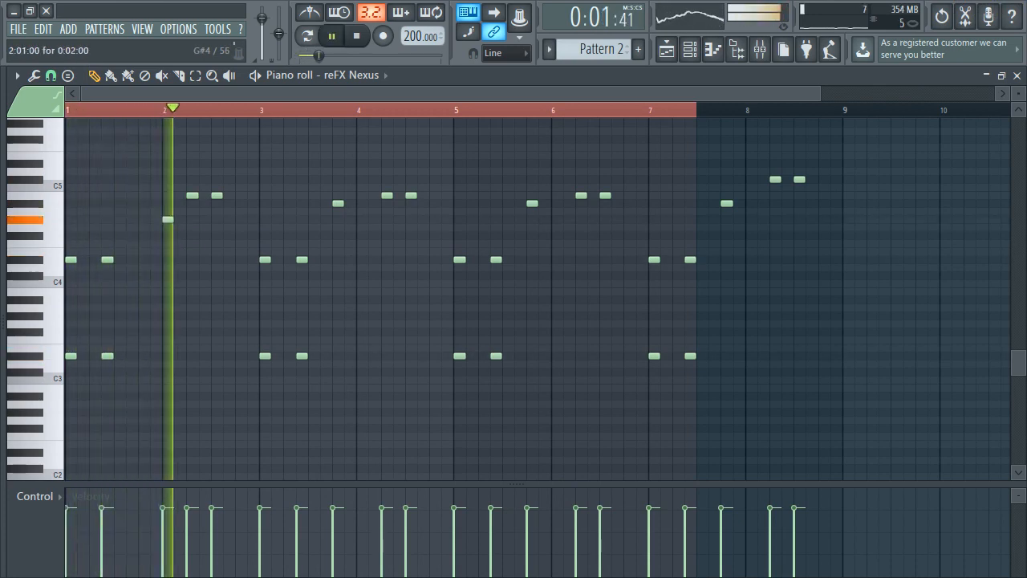
key("space")
key("space")
right_click(216, 195)
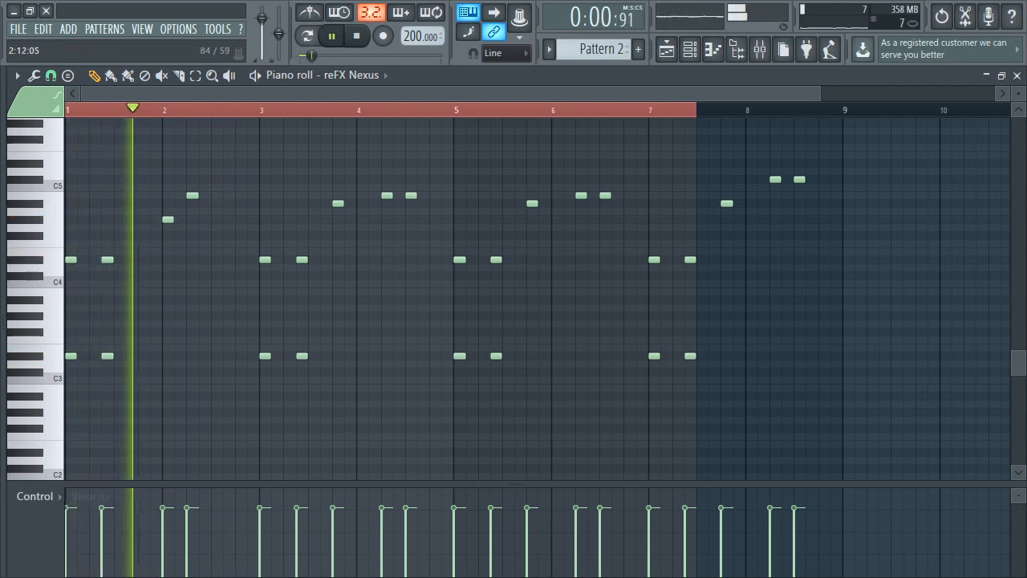
left_click(238, 195)
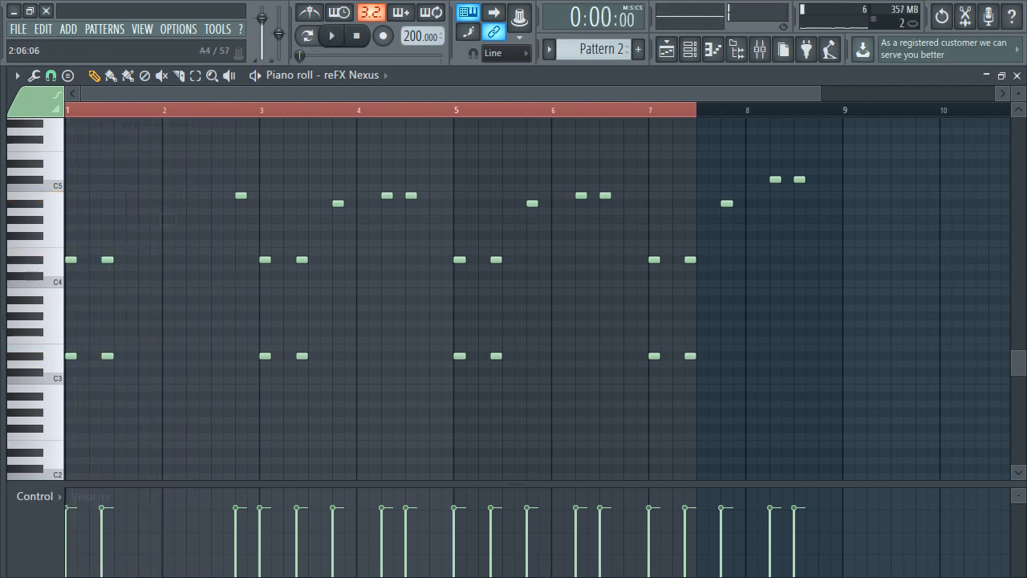
left_click(28, 259, "ctrl")
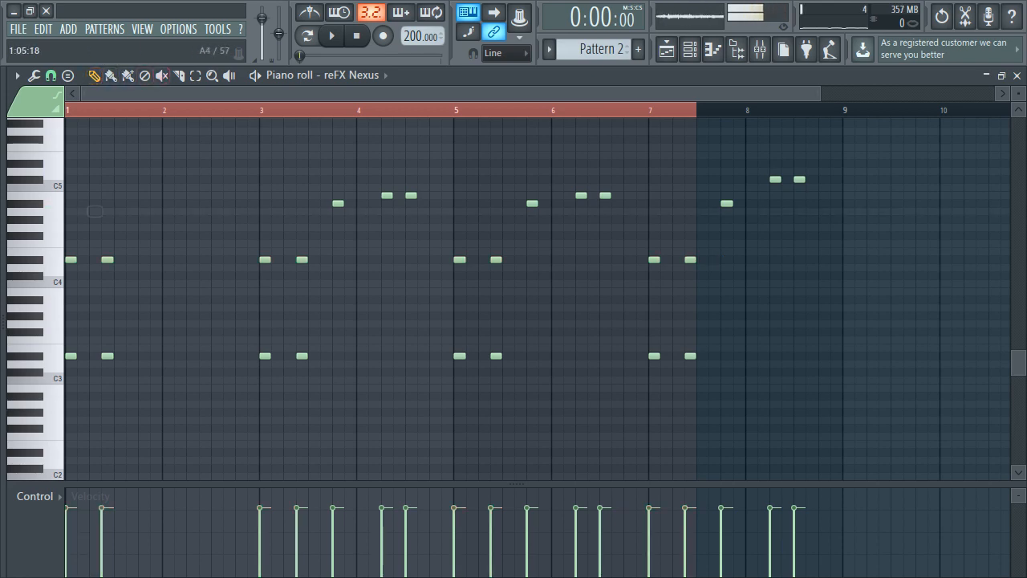
- Add an A#4 note at step 5 of bar 2 and play the phrase
left_click(166, 219)
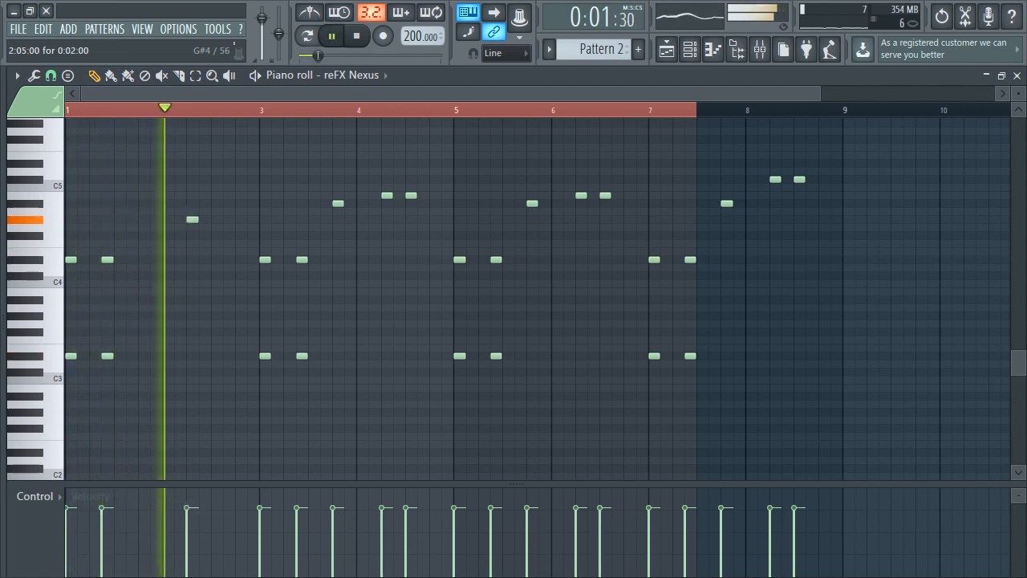
left_click_drag(192, 219, 192, 203)
key("space")
key("space")
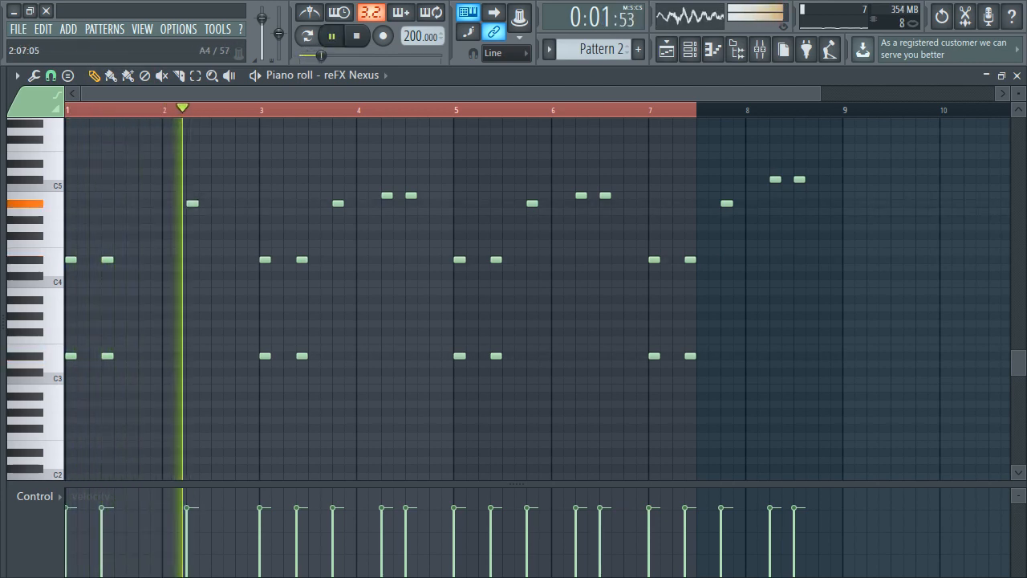
key("space")
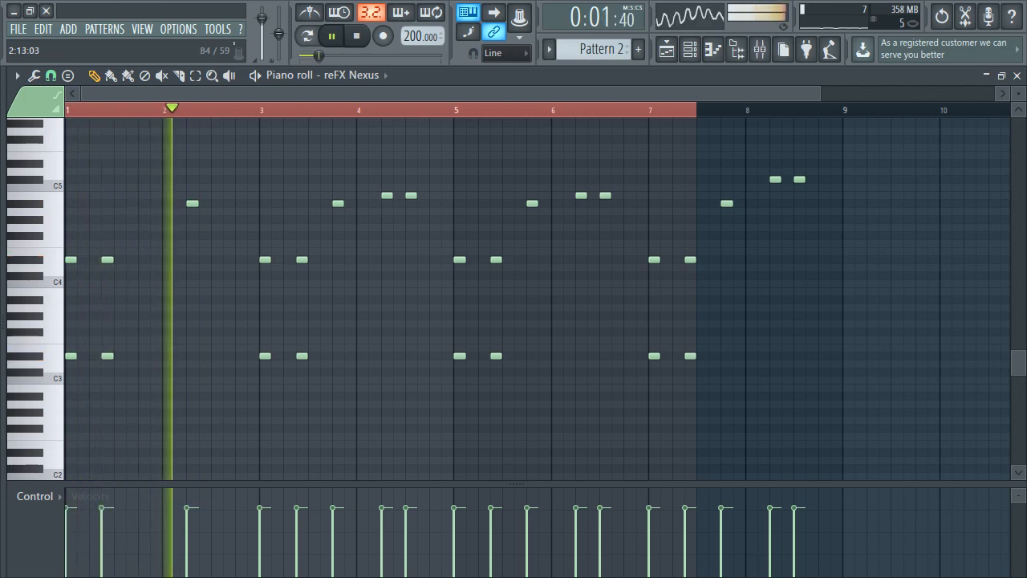
key("space")
key("space")
- Add a B4 note at step 9 of bar 2, following the A#4, and play the phrase
left_click(239, 195)
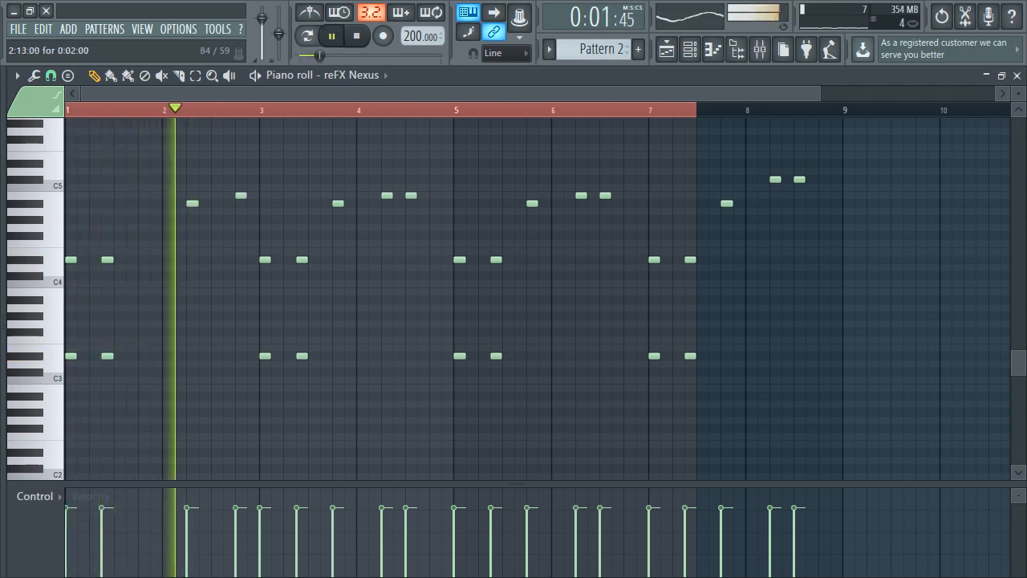
key("space")
key("space")
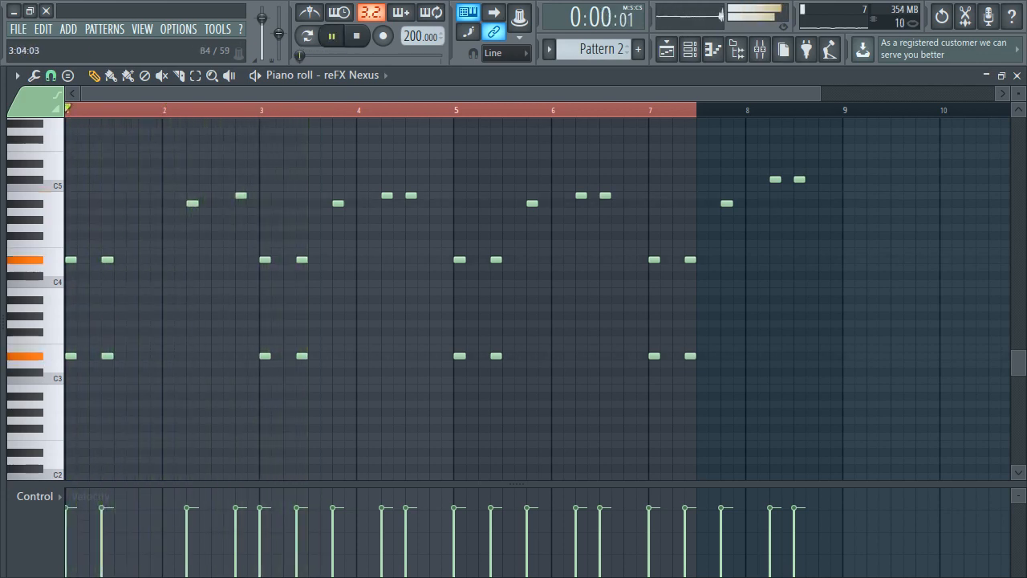
left_click_drag(241, 195, 216, 195)
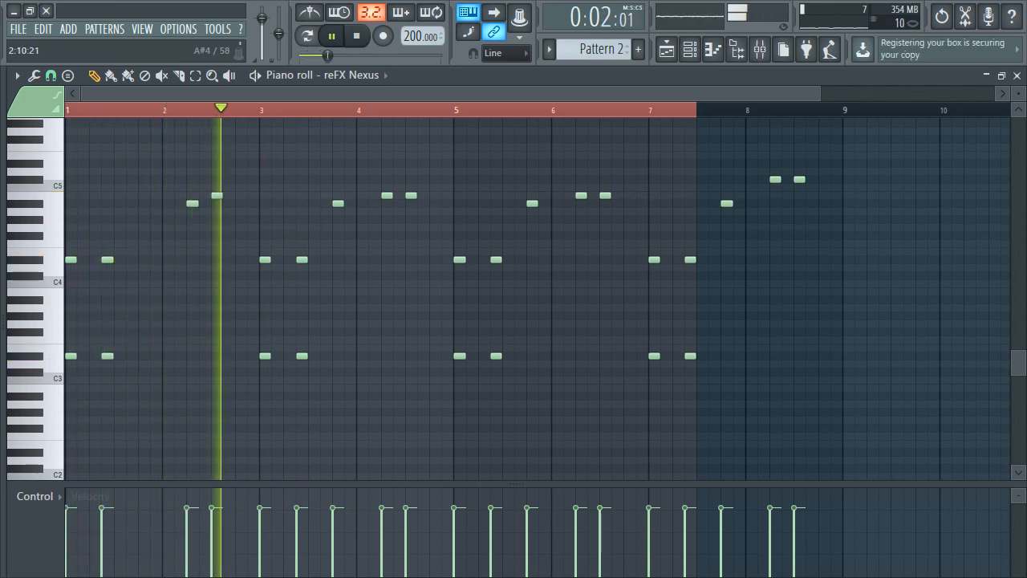
key("space")
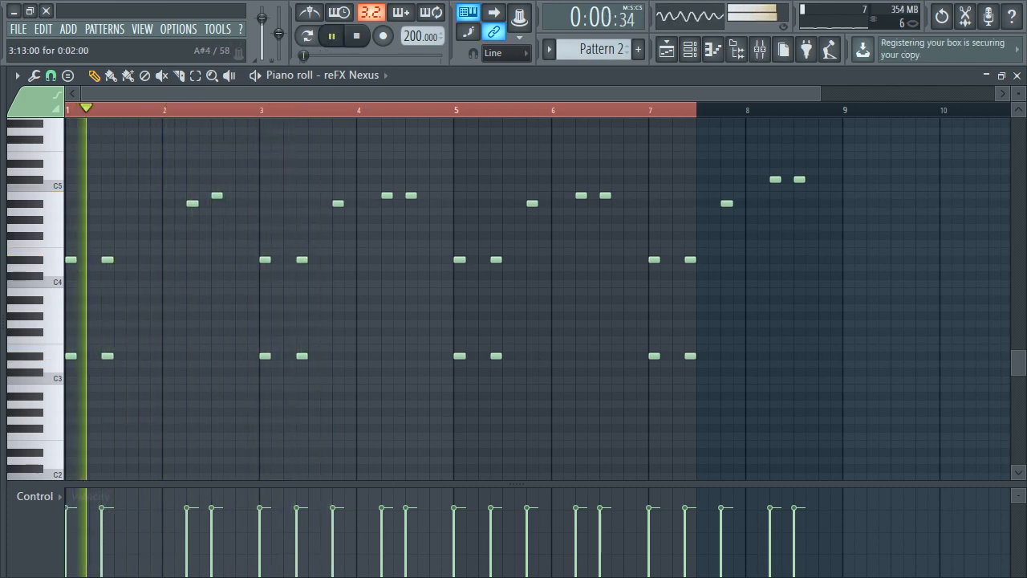
- Delete the A#4 notes in bars 3, 5 and 7, and lower the first upper note in bars 4, 6 and 8 to A#4
right_click(338, 203)
left_click_drag(387, 195, 387, 203)
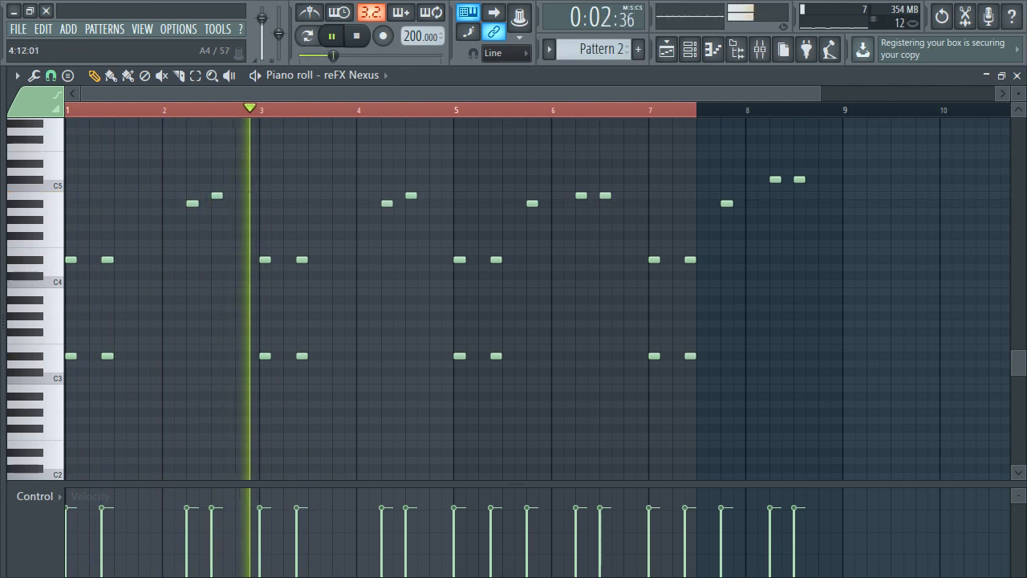
right_click(532, 204)
left_click_drag(581, 195, 581, 203)
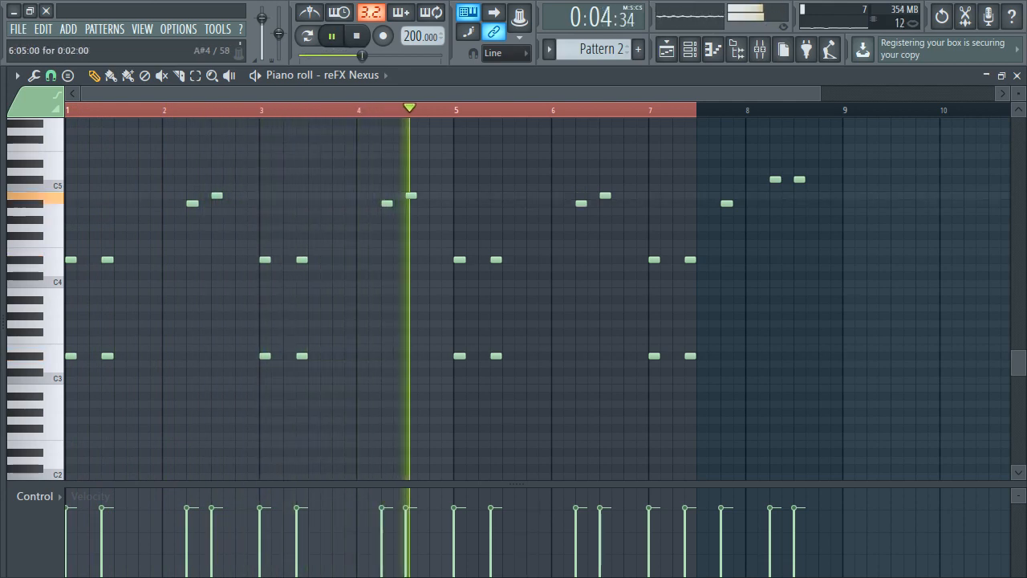
right_click(726, 203)
left_click_drag(775, 179, 775, 187)
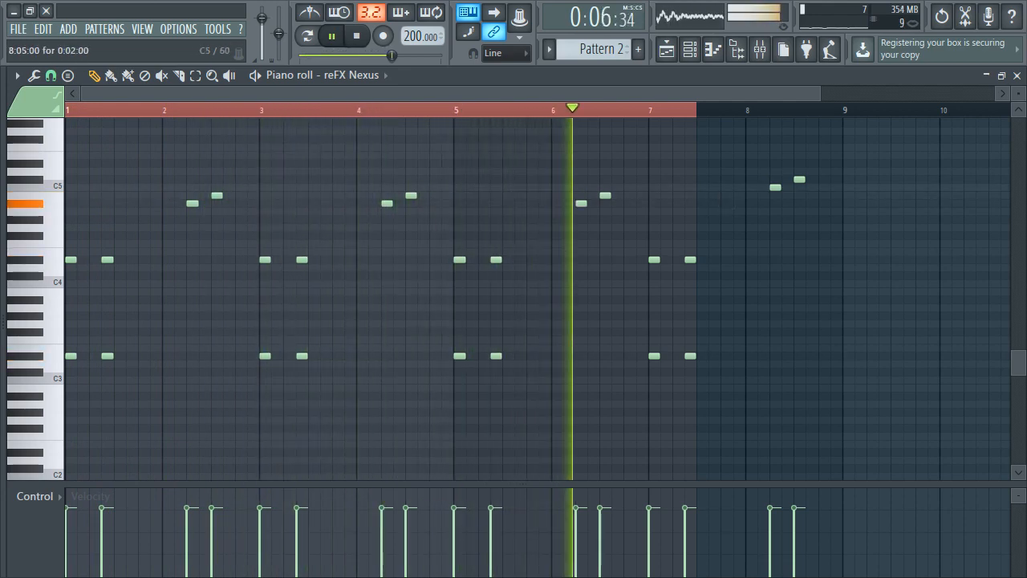
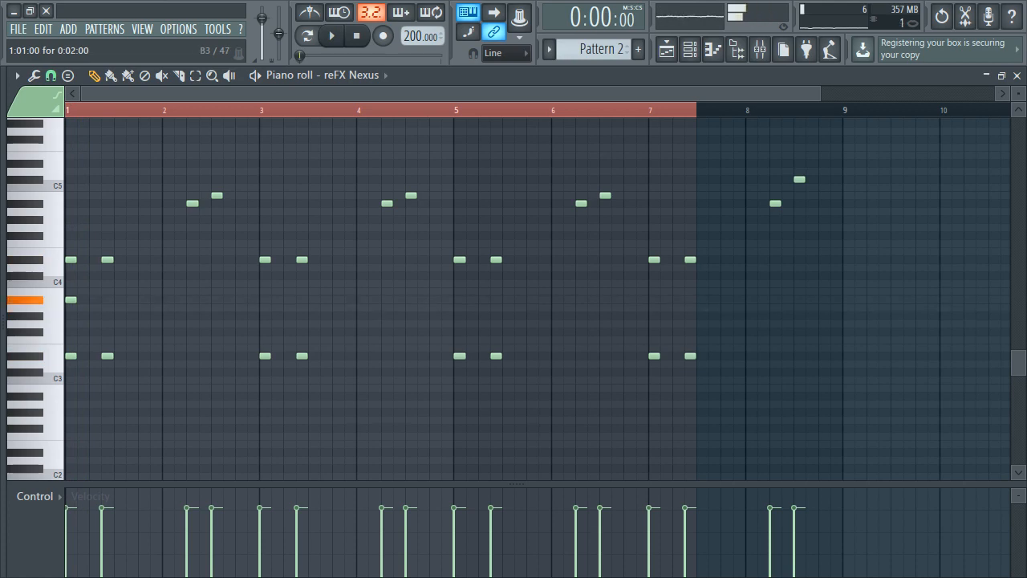
- Add A#3 notes between the D#3 and D#4 notes in bars 1, 3, 5 and 7, and play the chords
key("space")
key("space")
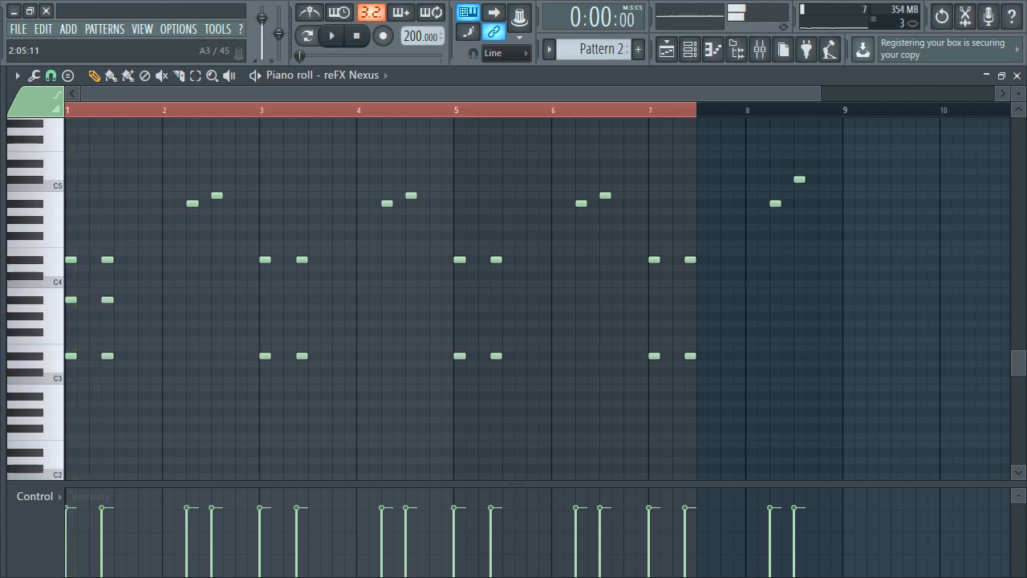
key("space")
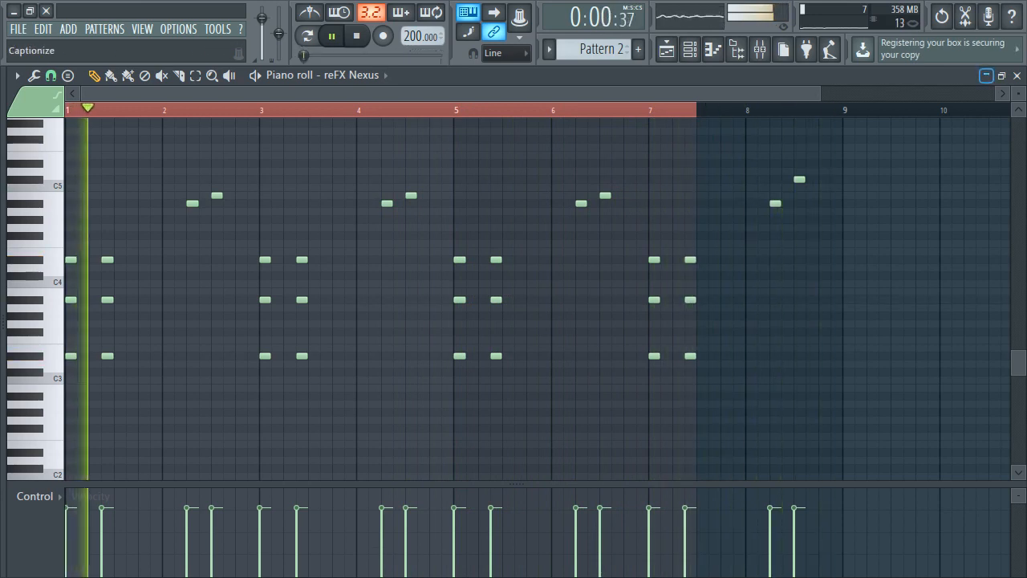
- Clone the reFX Nexus channel and load the Trap MusicBox preset from the Trap Bangerz category into the clone
left_click(987, 76)
right_click(218, 417)
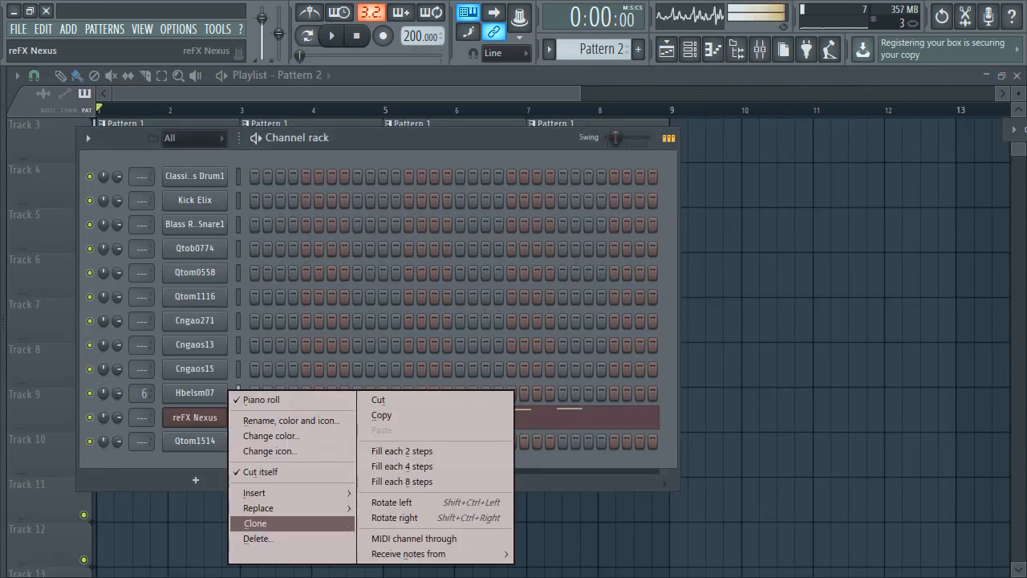
left_click(256, 524)
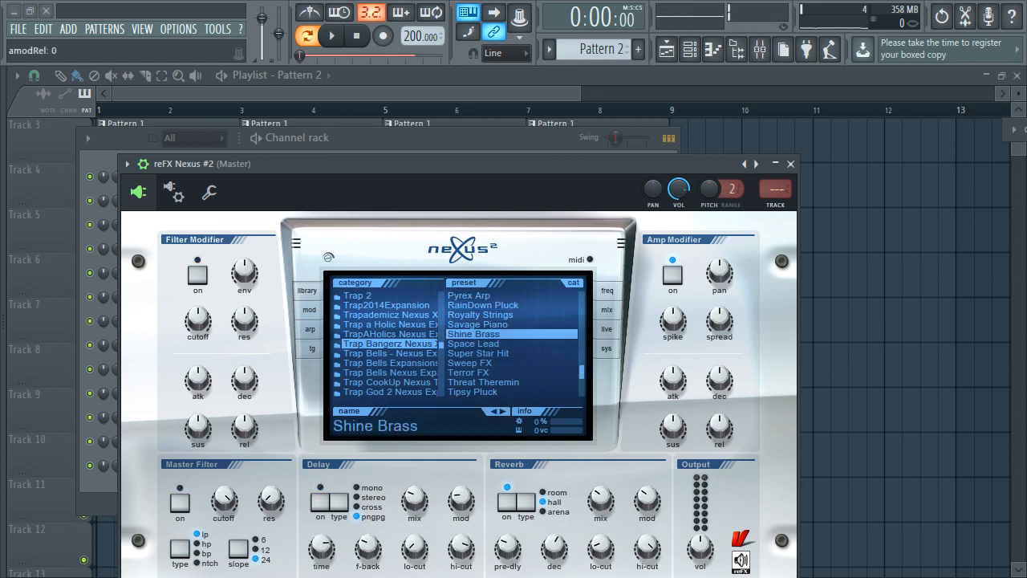
left_click(791, 163)
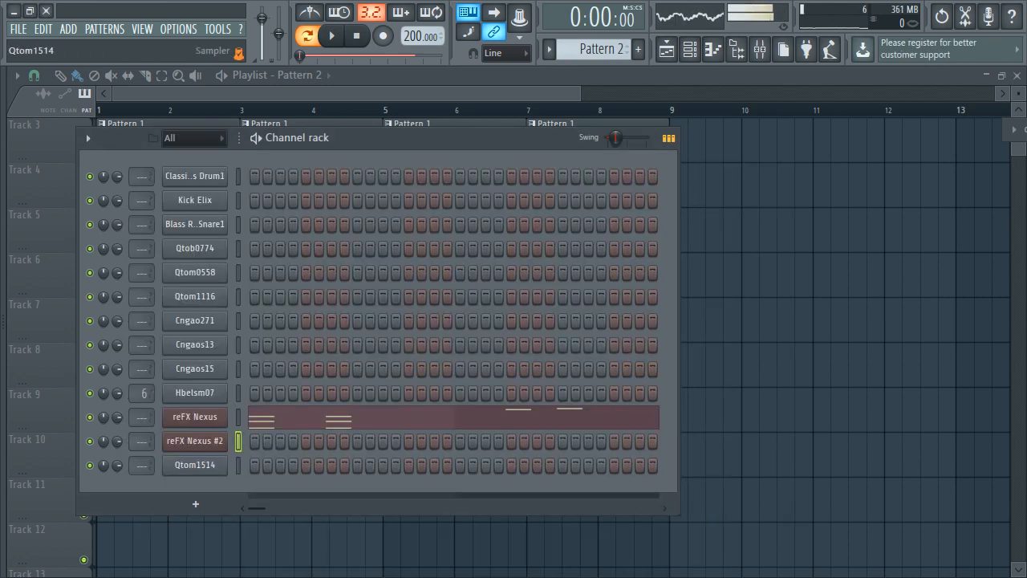
left_click(195, 441)
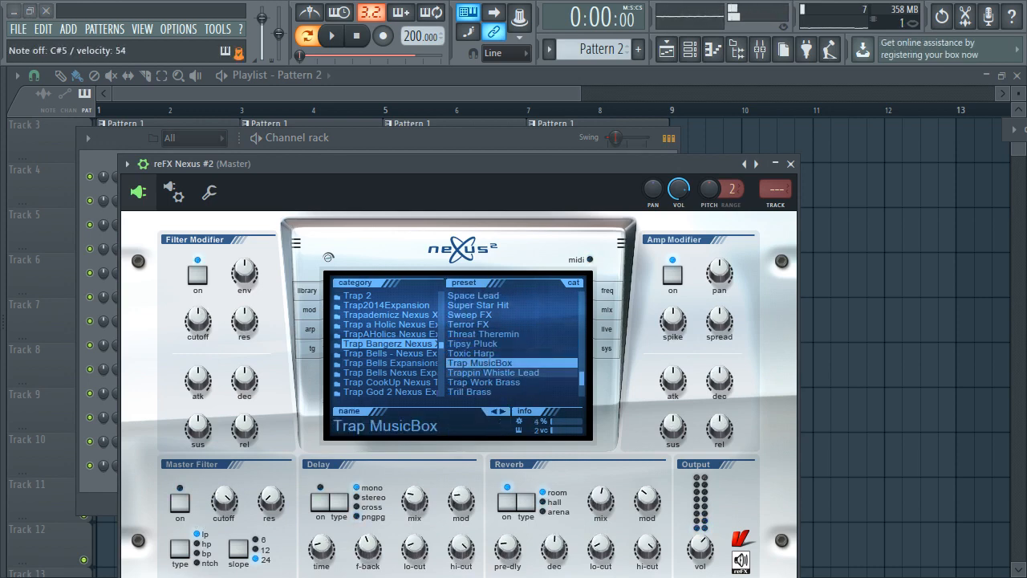
left_click(775, 163)
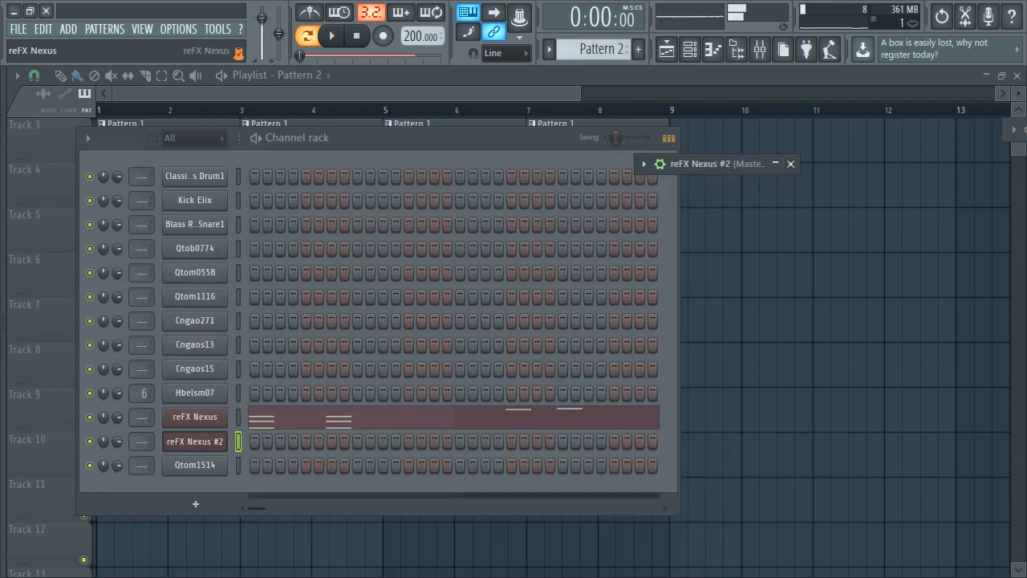
- Copy the reFX Nexus channel's notes into the reFX Nexus #2 channel
right_click(224, 417)
left_click(383, 415)
right_click(224, 441)
left_click(384, 428)
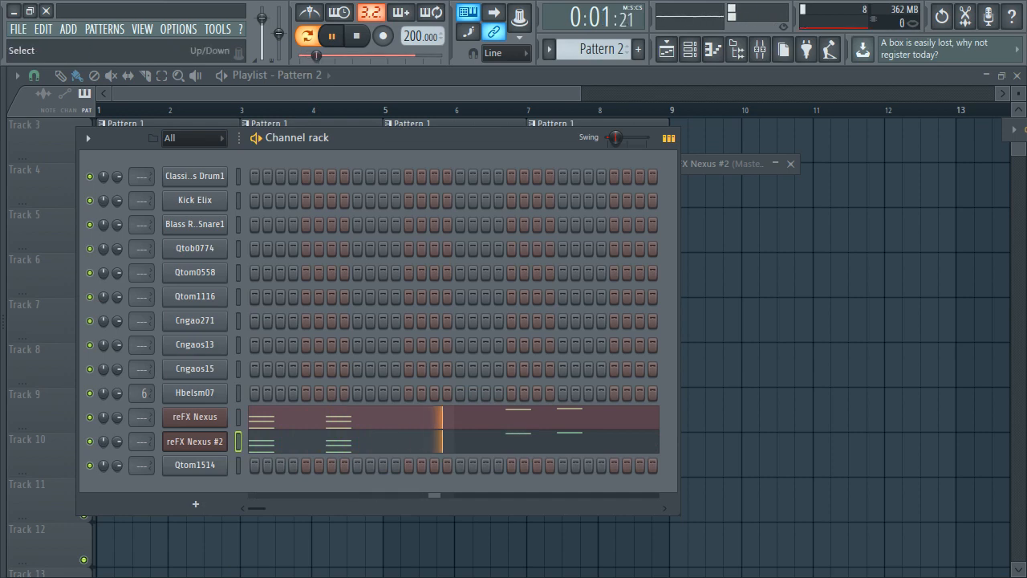
- Transpose all notes of reFX Nexus #2 up one octave in its piano roll
right_click(225, 441)
left_click(259, 400)
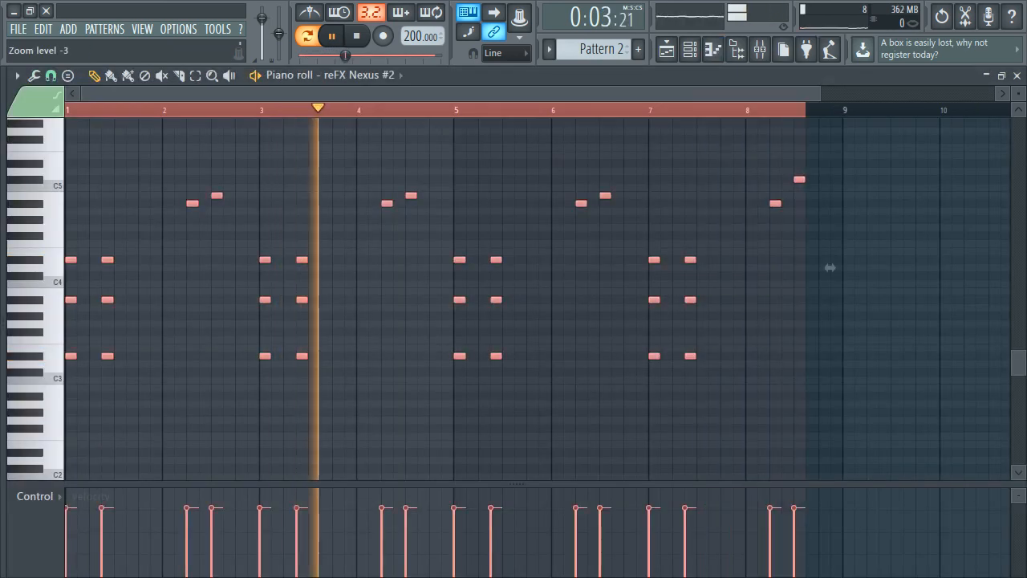
scroll(414, 338, "up", 3)
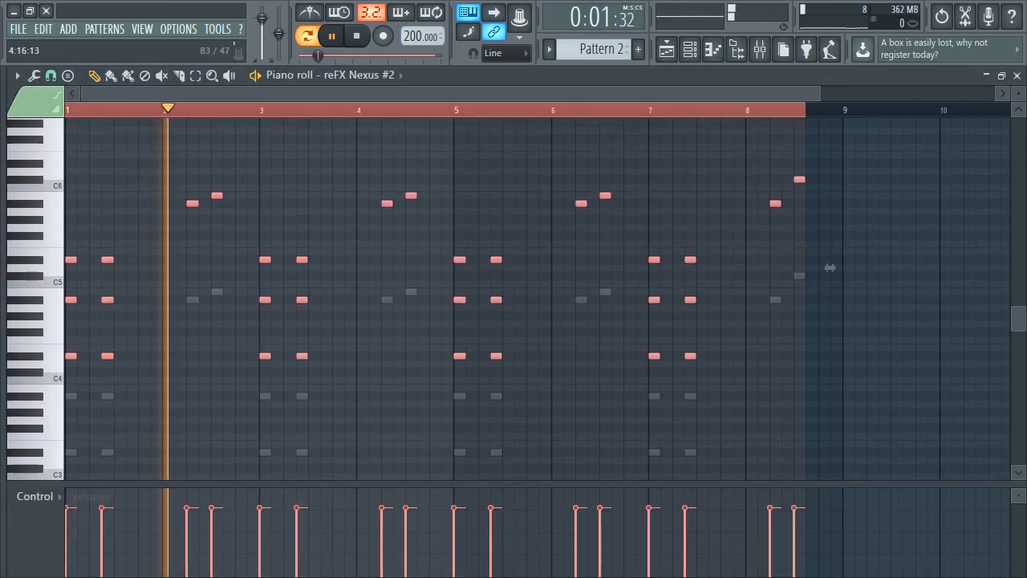
- Add F#5 notes on beat 4 of bars 1, 3, 5 and 7 and a D#5 note at the start of bar 8, and clear the selection
left_click(166, 267)
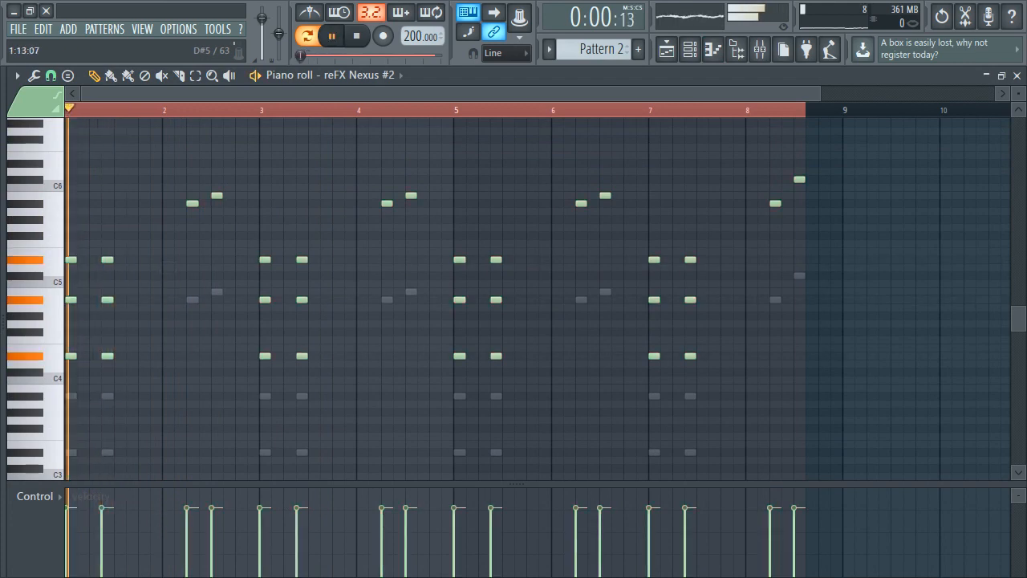
left_click(140, 236)
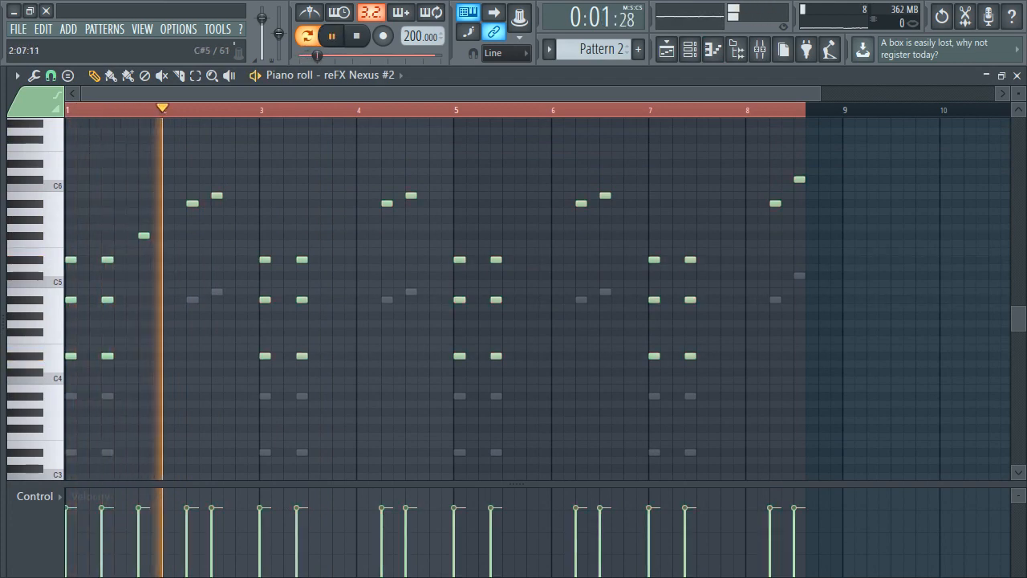
left_click(338, 235)
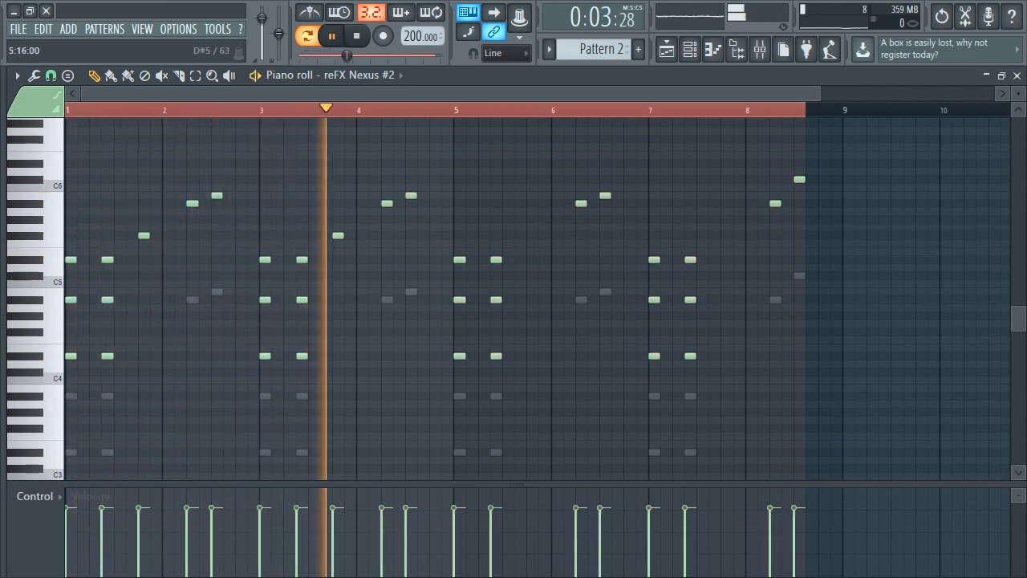
left_click(529, 235)
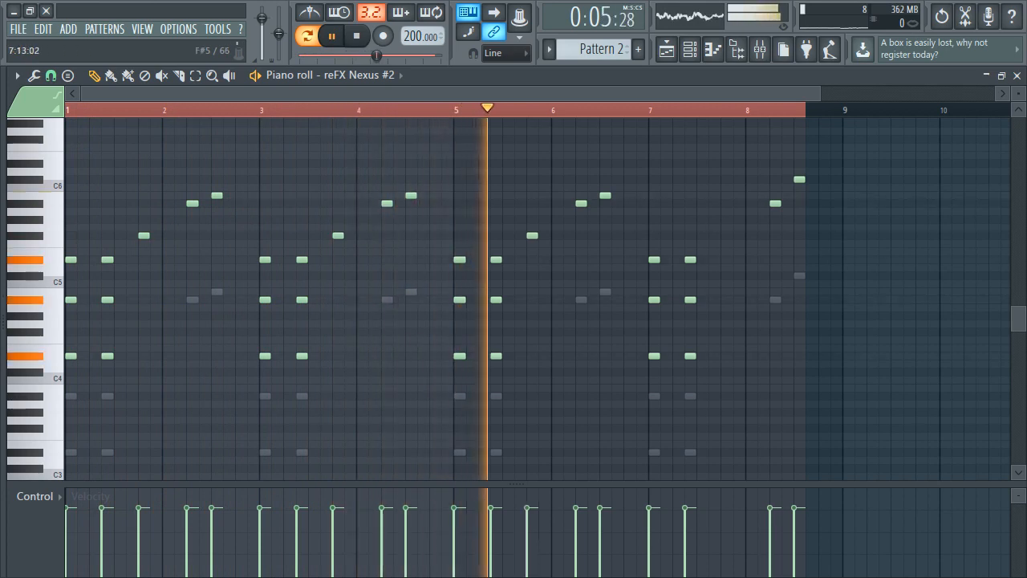
left_click(725, 235)
left_click(750, 260)
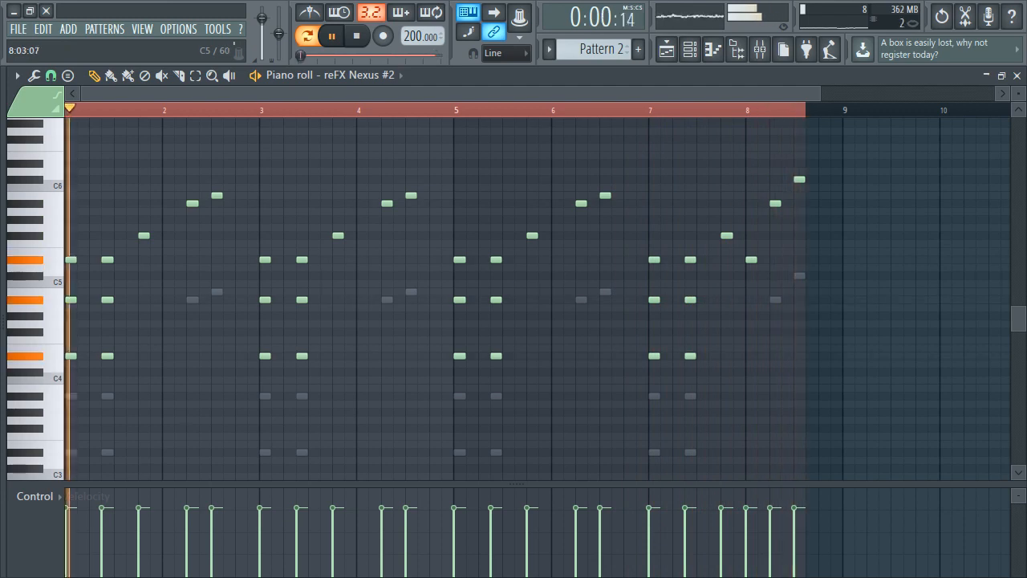
double_click(79, 109)
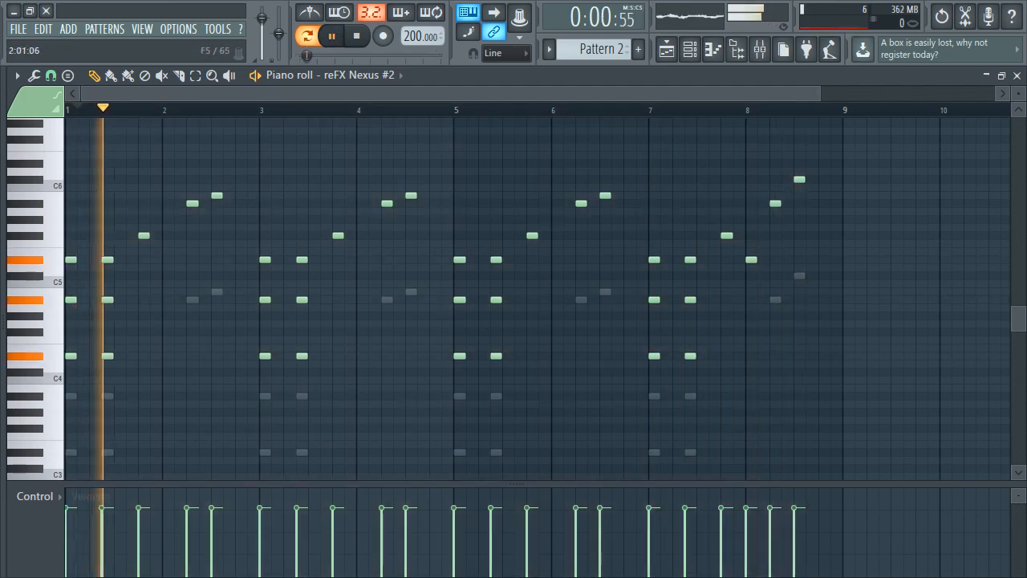
- Try an extra F#5 note at the start of bar 2 and delete it
key("space")
key("space")
left_click(165, 236)
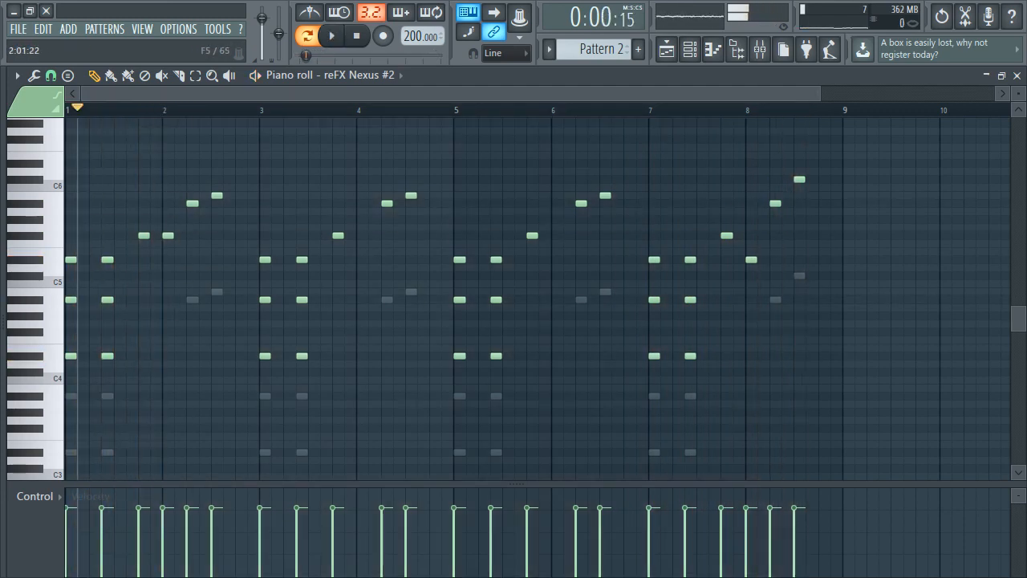
key("space")
right_click(167, 236)
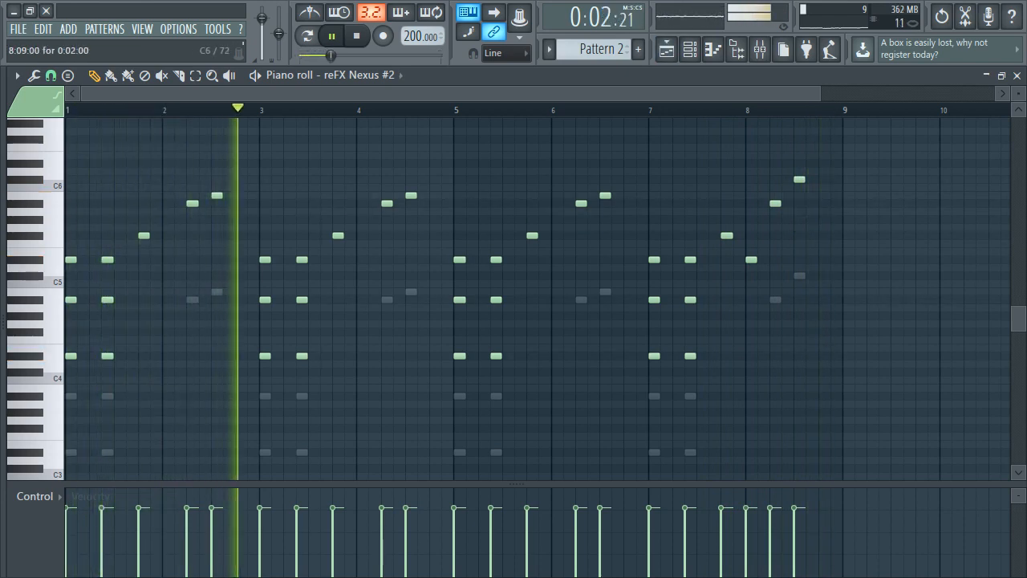
- Try the last note of bar 8 at G#5 and F#5, and undo the pitch changes
left_click_drag(800, 179, 800, 220)
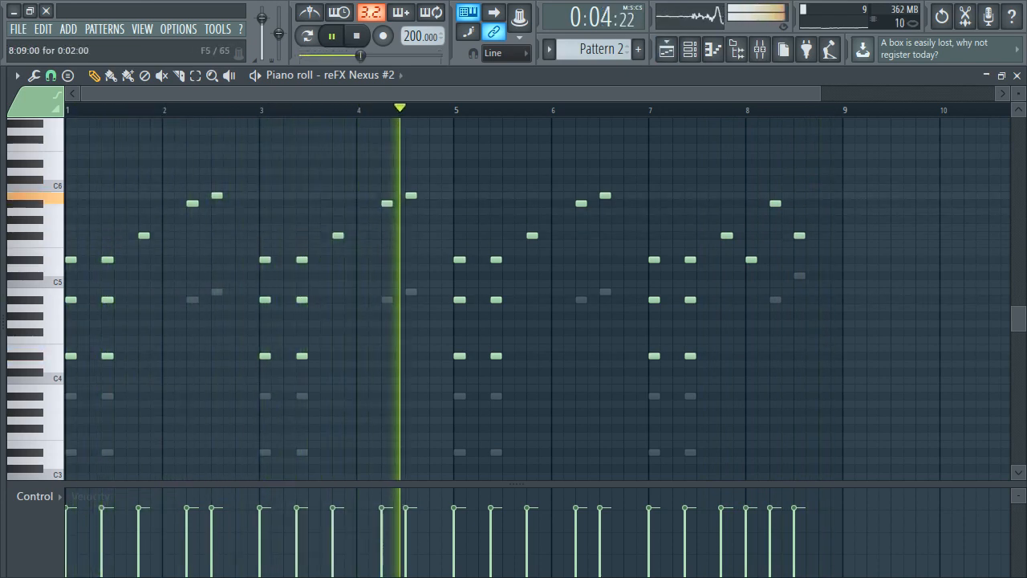
left_click_drag(799, 219, 799, 235)
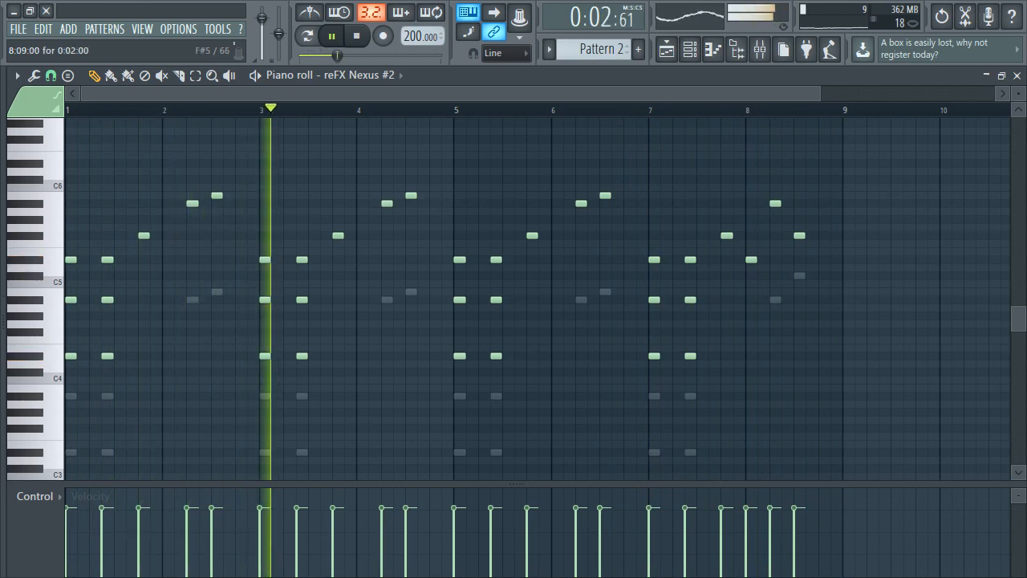
right_click(799, 236)
key("ctrl+z")
key("ctrl+alt+z")
key("ctrl+alt+z")
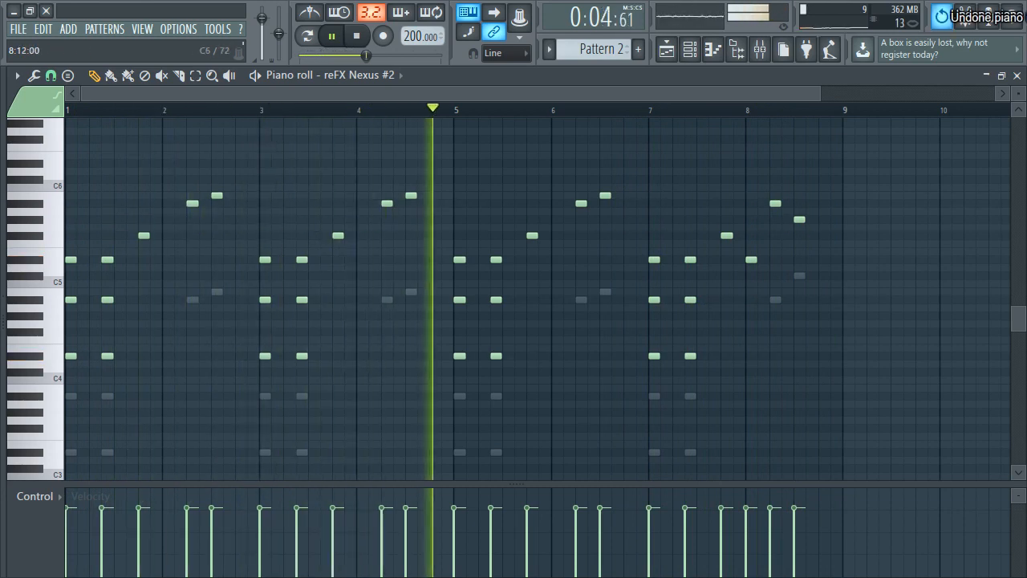
- Clone the reFX Nexus #2 channel and load the Trappin Whistle Lead preset into the clone
left_click(987, 76)
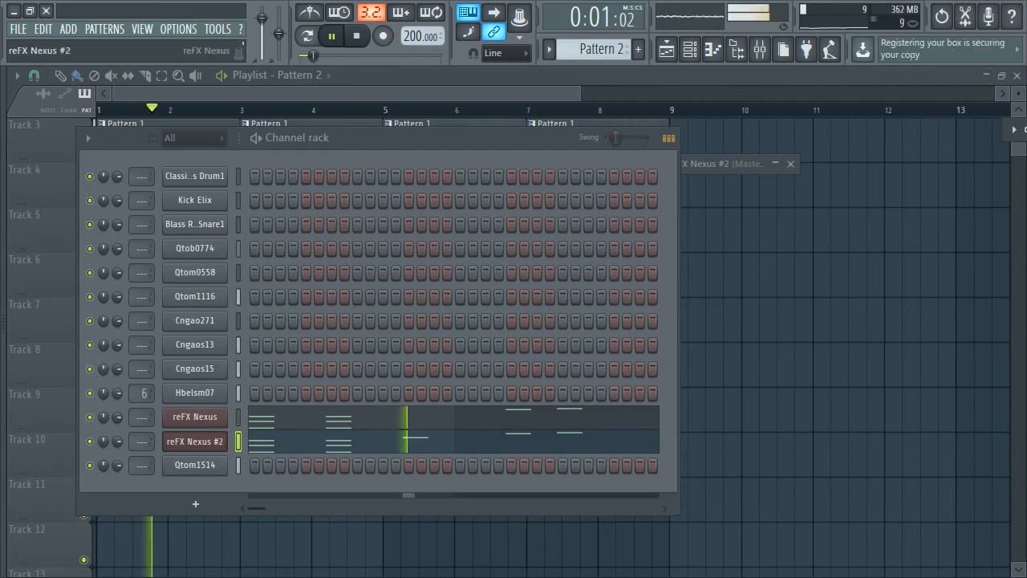
right_click(195, 442)
left_click(255, 523)
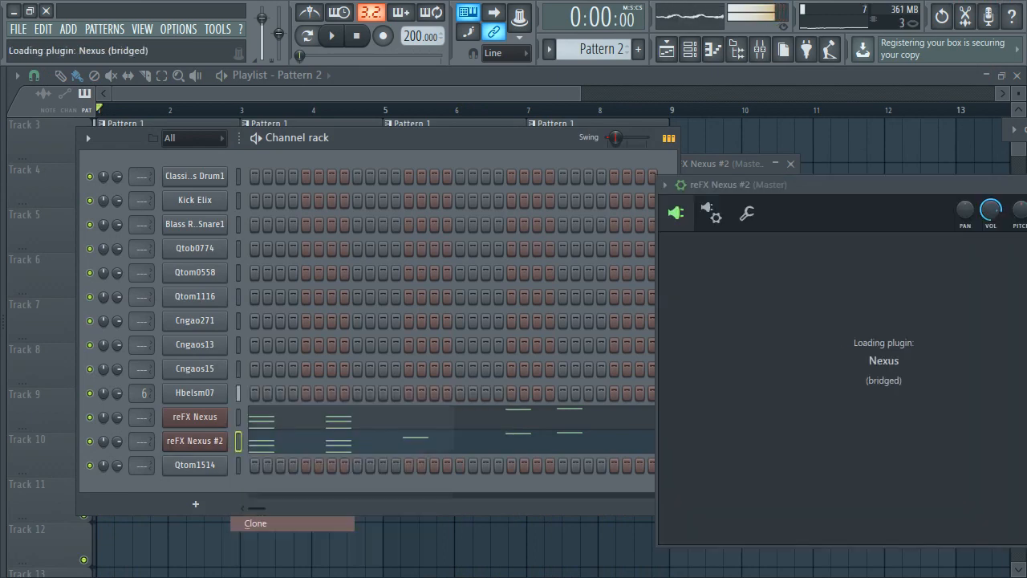
left_click(256, 524)
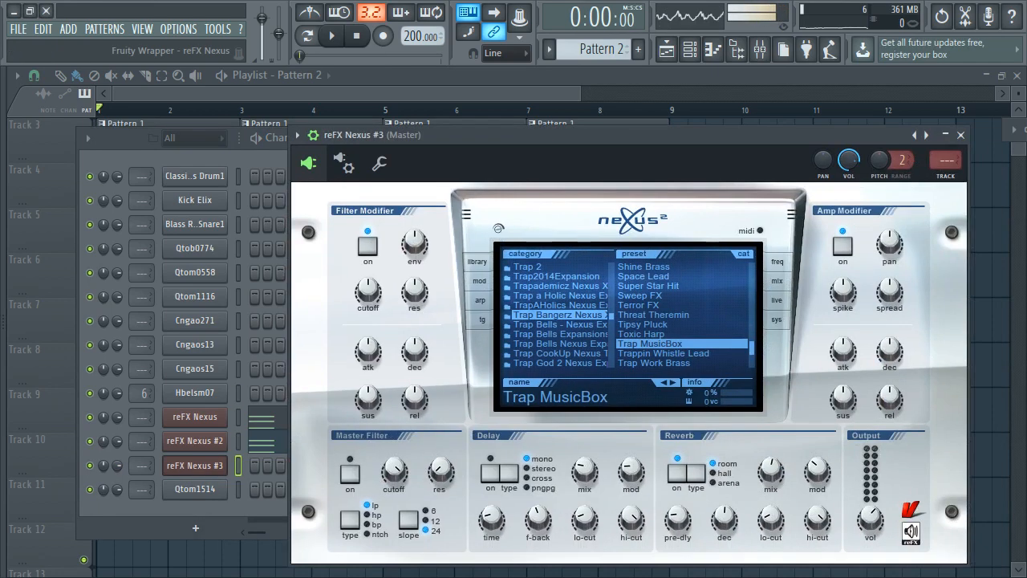
left_click(664, 353)
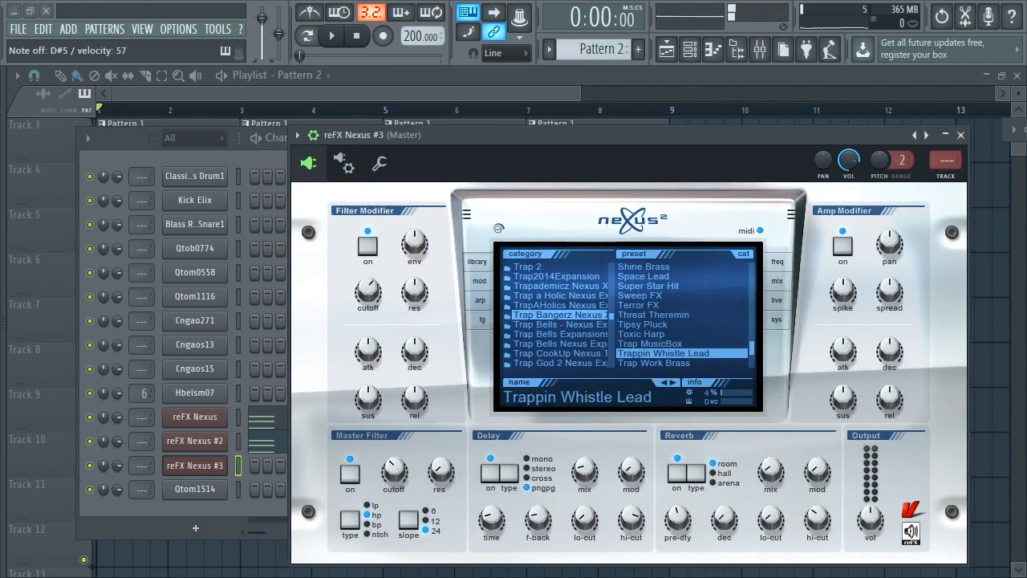
- Place a one-bar A#4 note in bar 1 of reFX Nexus #3's piano roll and play it
right_click(224, 463)
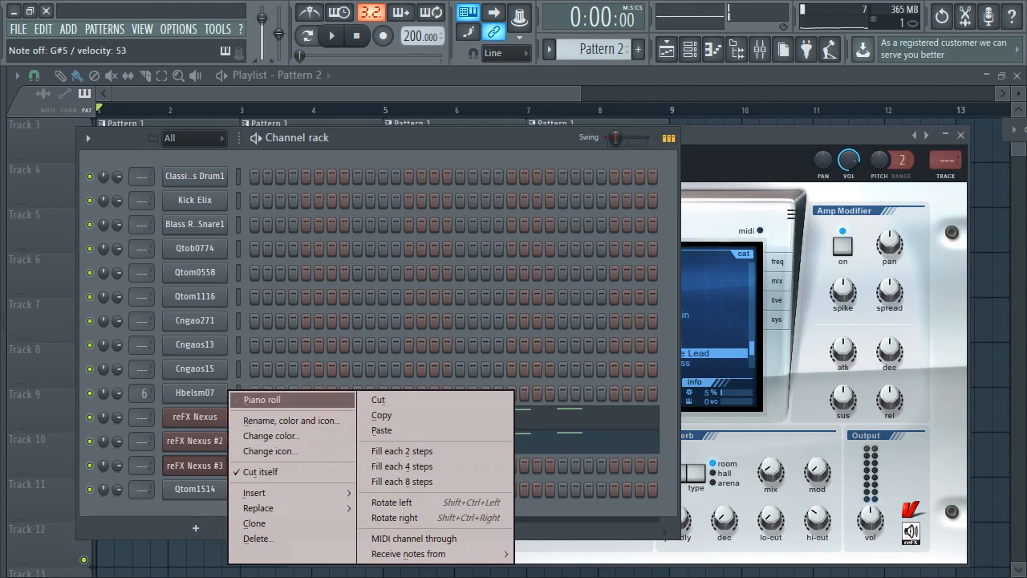
left_click(261, 399)
scroll(80, 203, "down", 3)
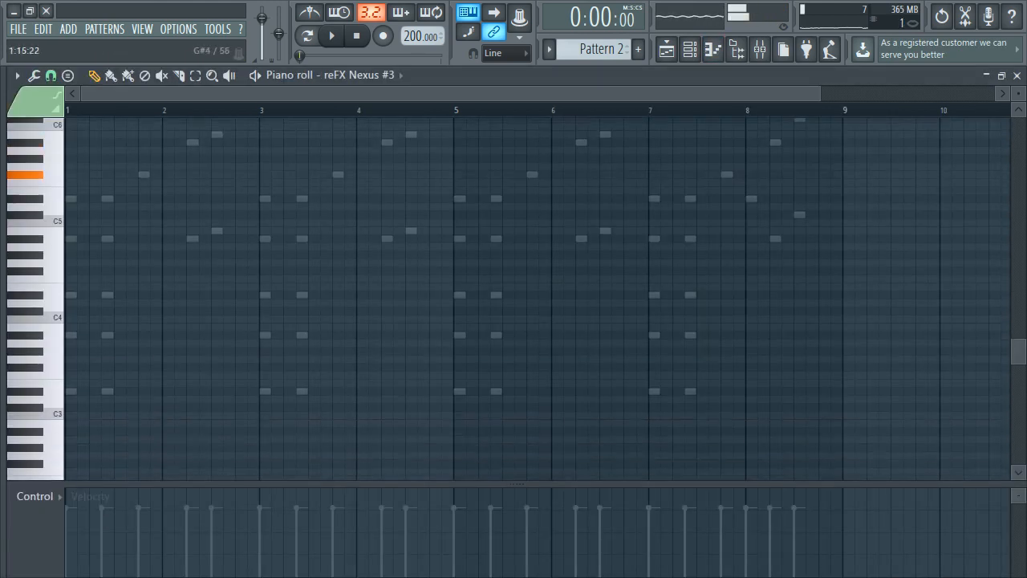
left_click(83, 187)
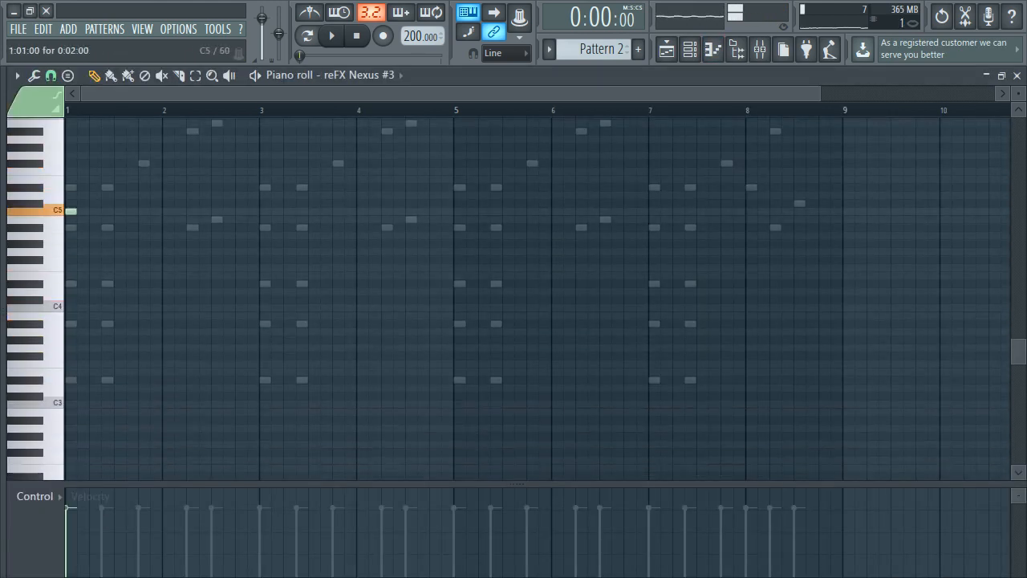
left_click_drag(71, 211, 72, 187)
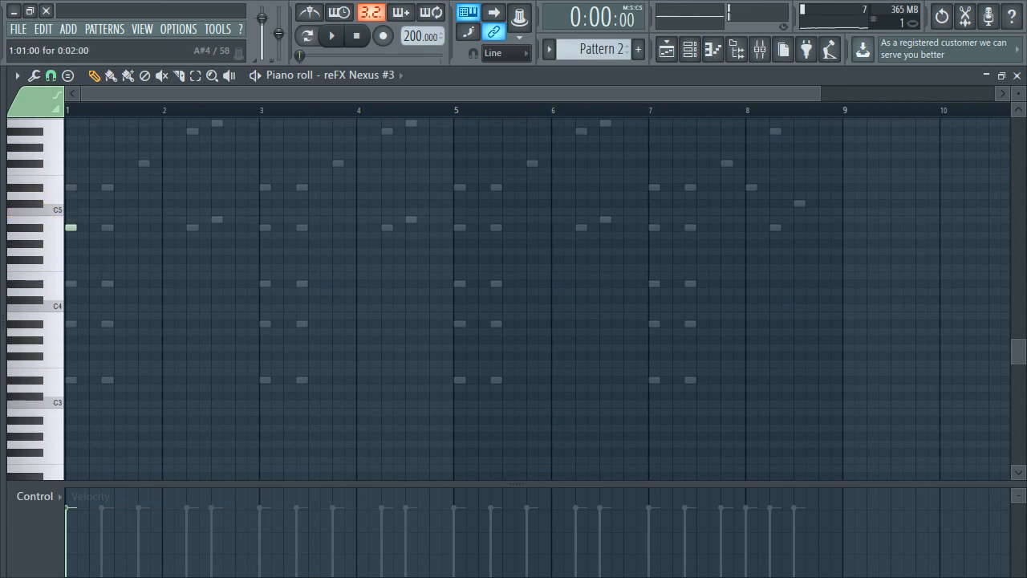
key("space")
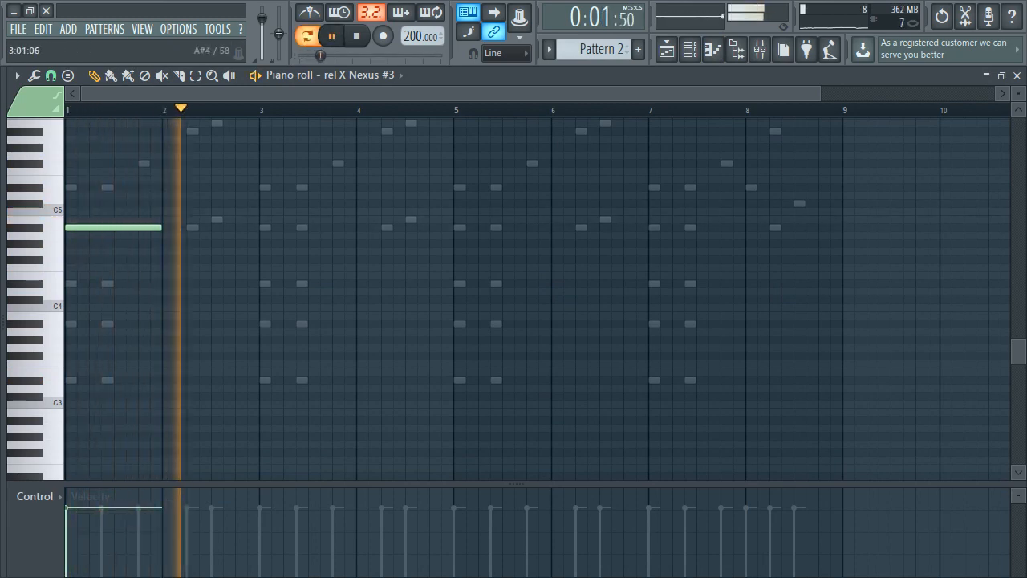
- Continue the whistle line with one-bar notes: A#5 in bar 2, A#4 in bar 3 and A#5 in bar 4, playing it between additions
key("space")
scroll(514, 297, "up", 1)
left_click(165, 154)
key("space")
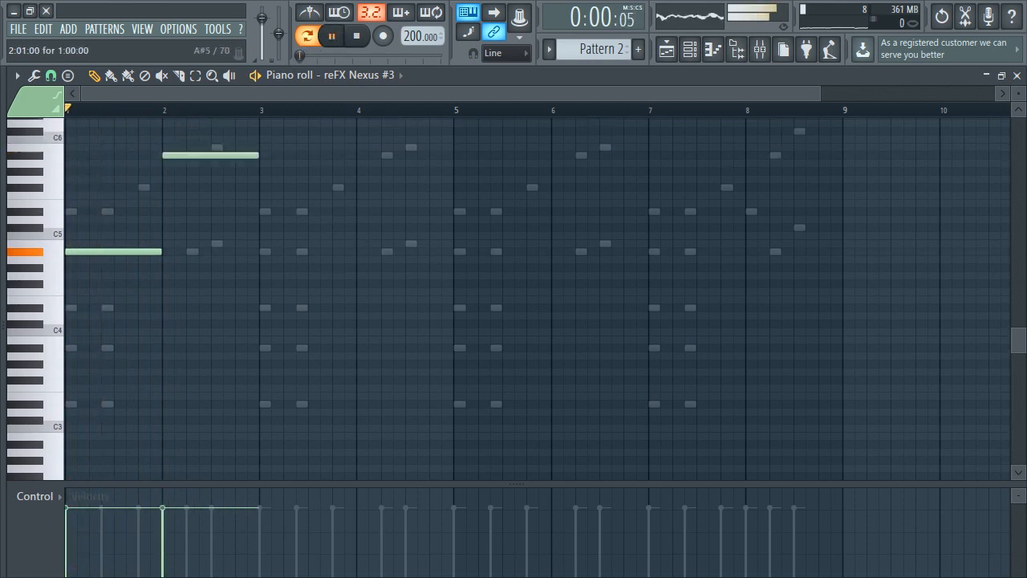
scroll(297, 233, "up", 1)
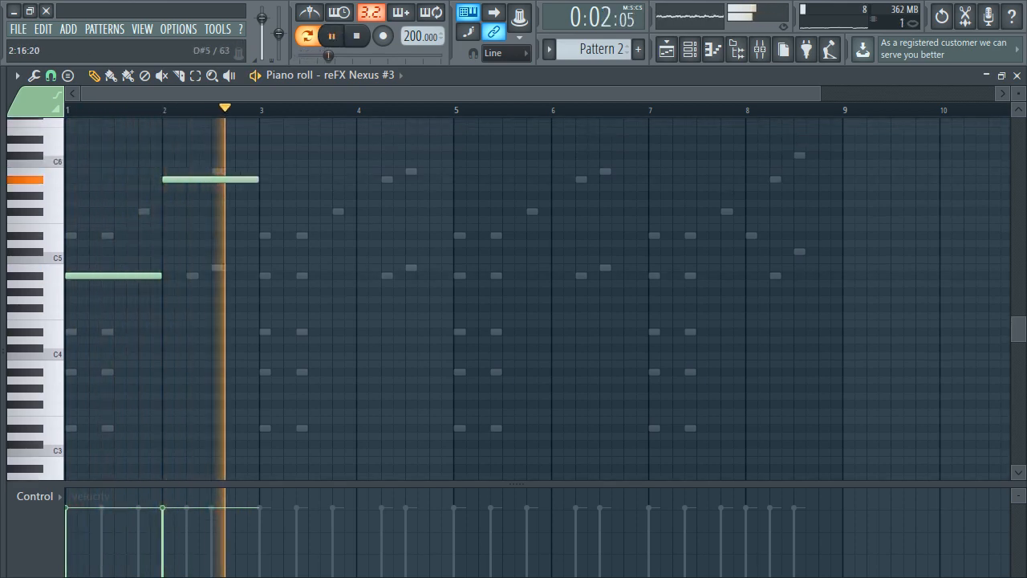
left_click(265, 235)
key("space")
left_click_drag(268, 235, 268, 275)
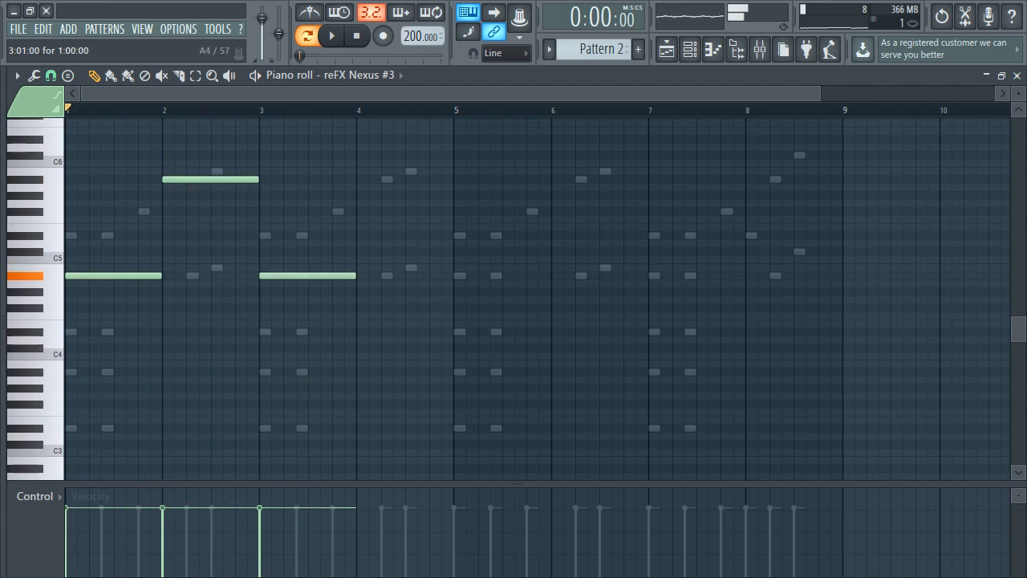
key("space")
left_click(366, 179)
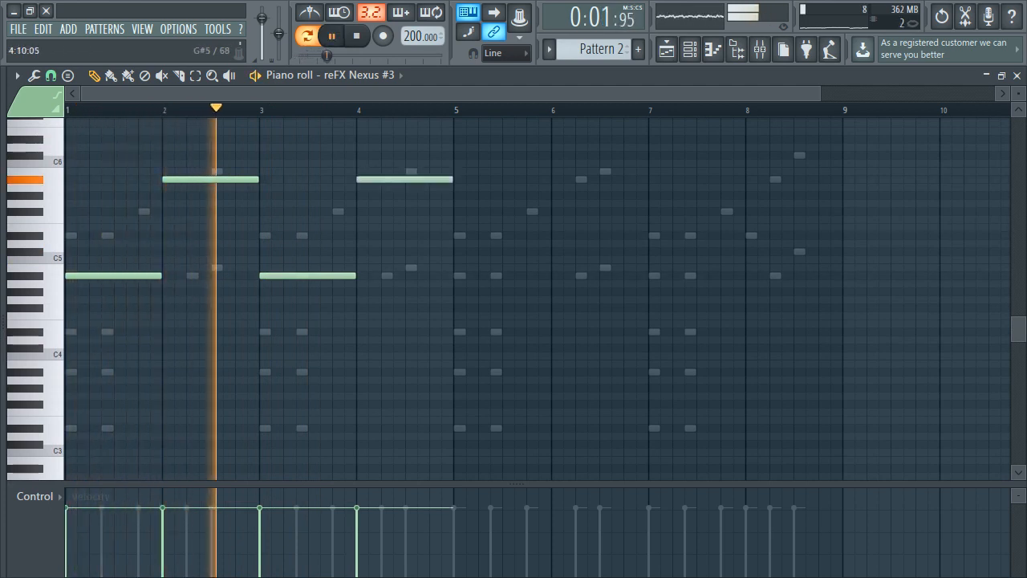
key("space")
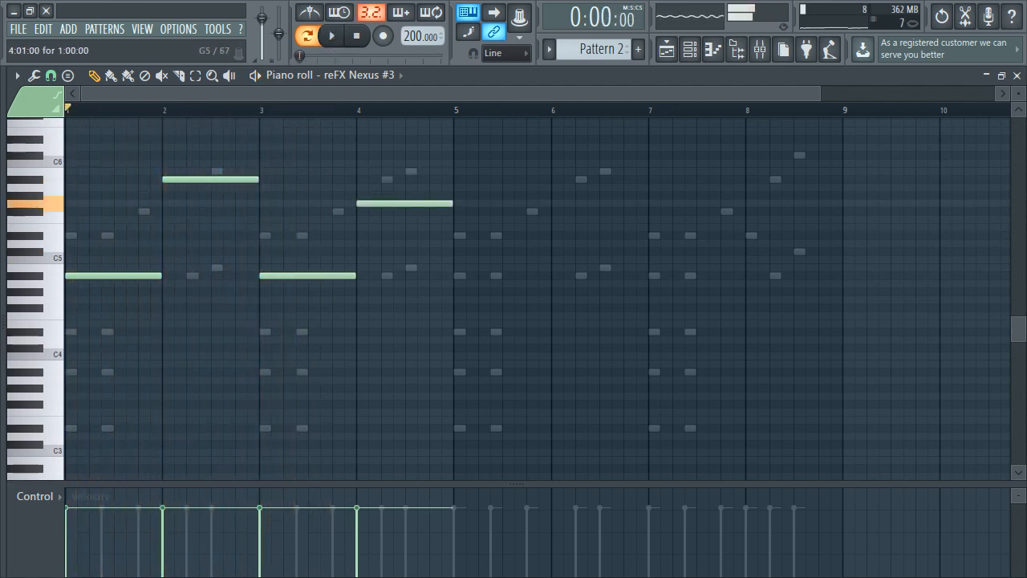
key("space")
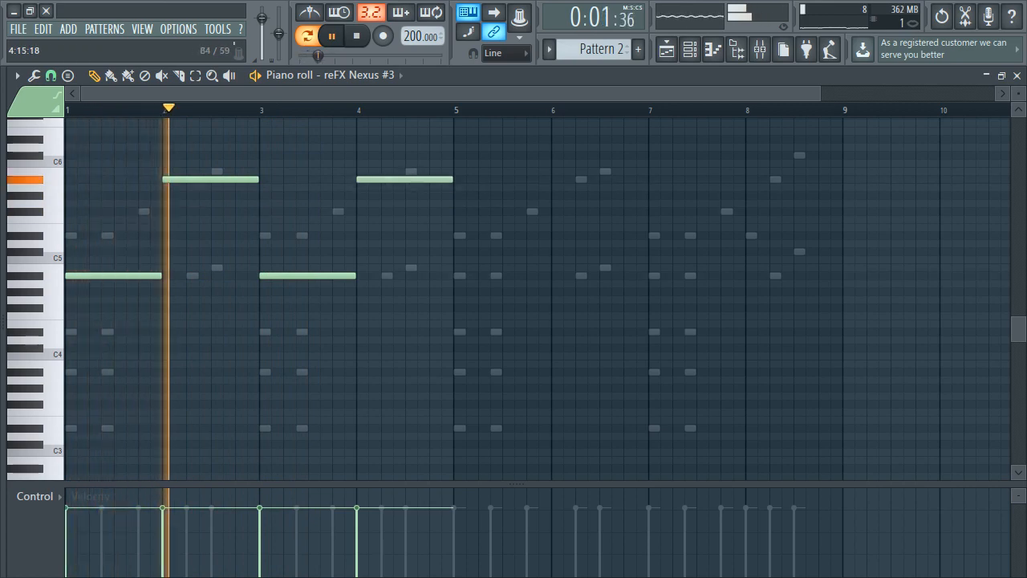
- Add one-bar notes A#4 in bar 5, A#5 in bar 6, D#5 in bar 7 and A#4 in bar 8
left_click(463, 275)
left_click(559, 179)
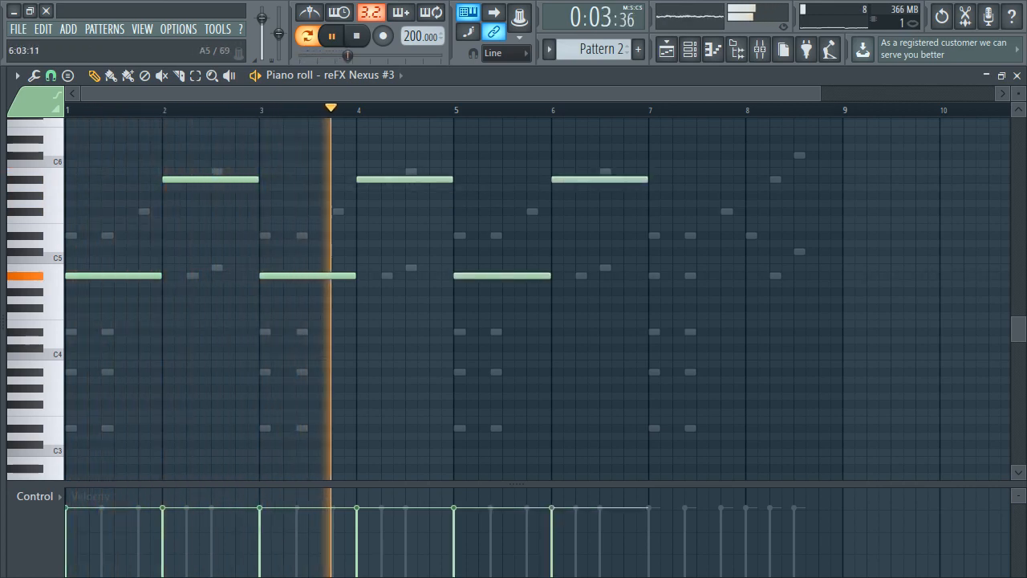
left_click(657, 236)
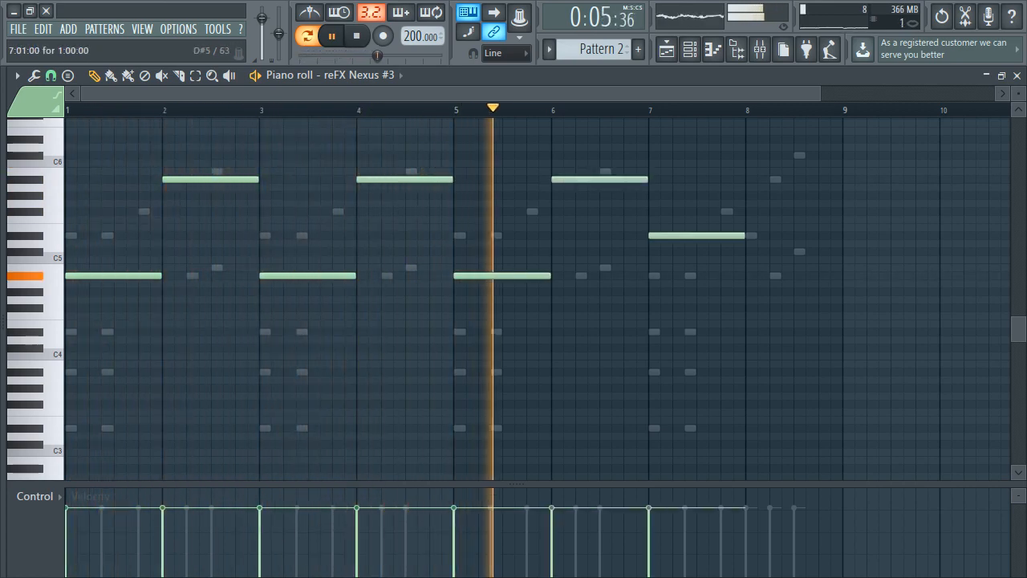
left_click(754, 275)
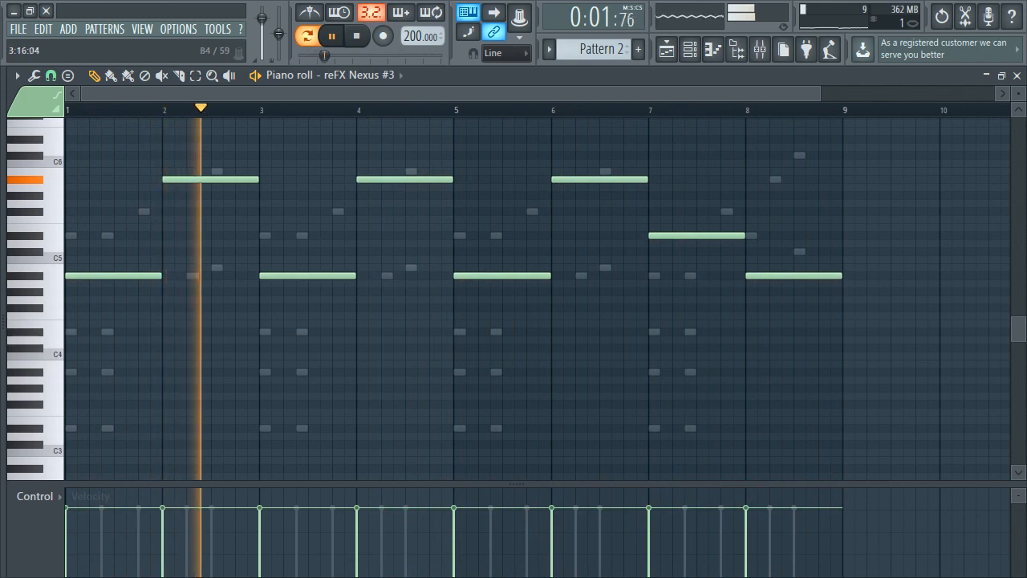
- Play the whistle line, and move the bar 7 note down to A#4 and the bar 8 note to G#4
key("space")
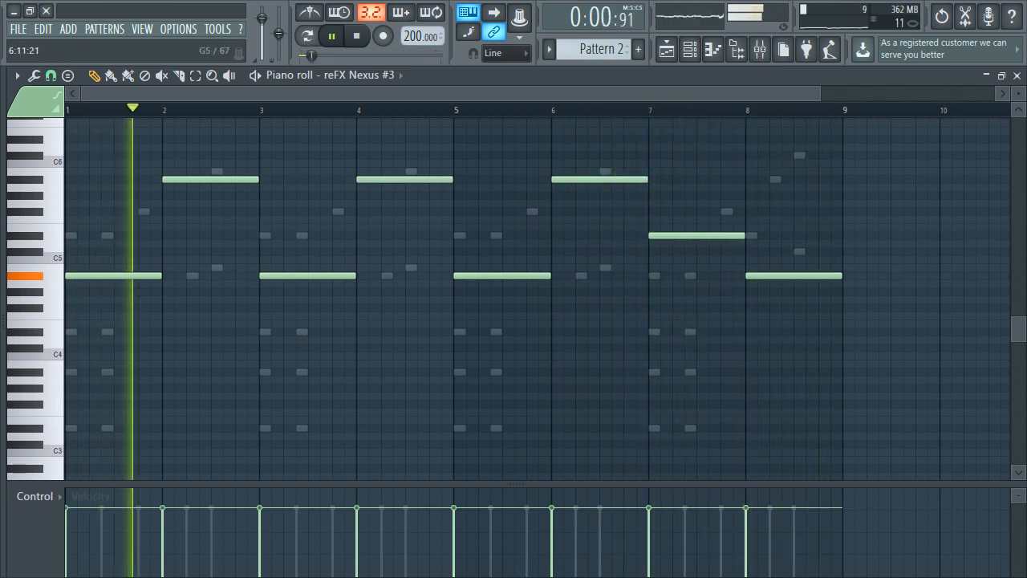
key("space")
left_click_drag(697, 235, 697, 275)
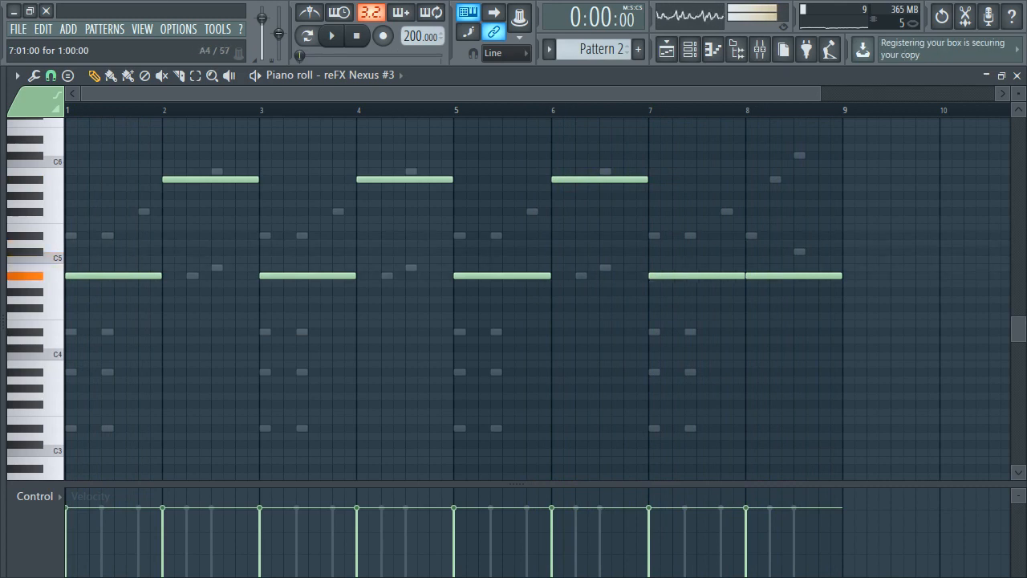
mouse_move(793, 276)
left_mouse_down()
mouse_move(794, 307)
mouse_move(793, 291)
left_mouse_up()
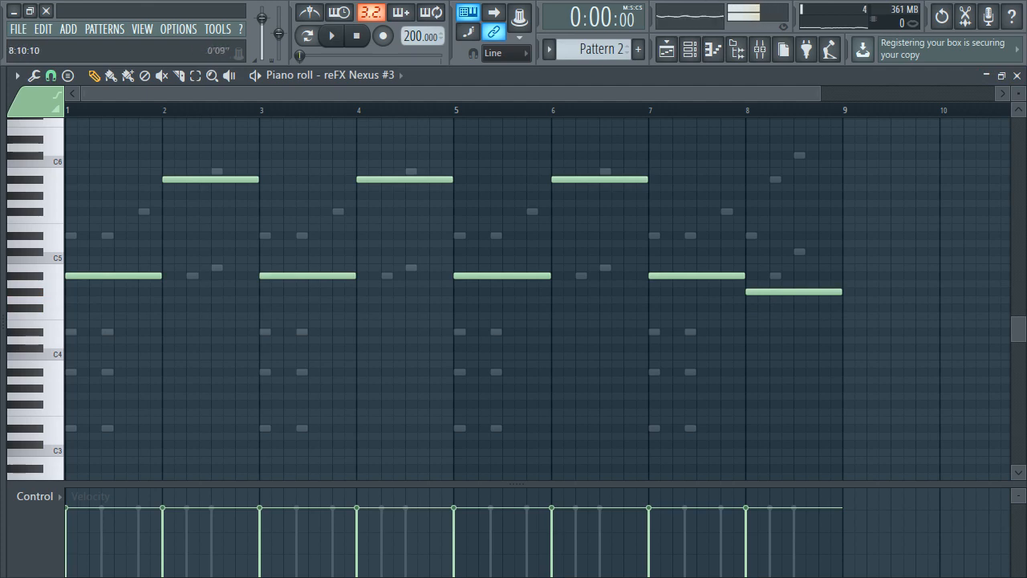
- Close the piano roll and open Pattern 2's channels from its clip in the playlist
scroll(449, 93, "up", 2)
left_click(1017, 75)
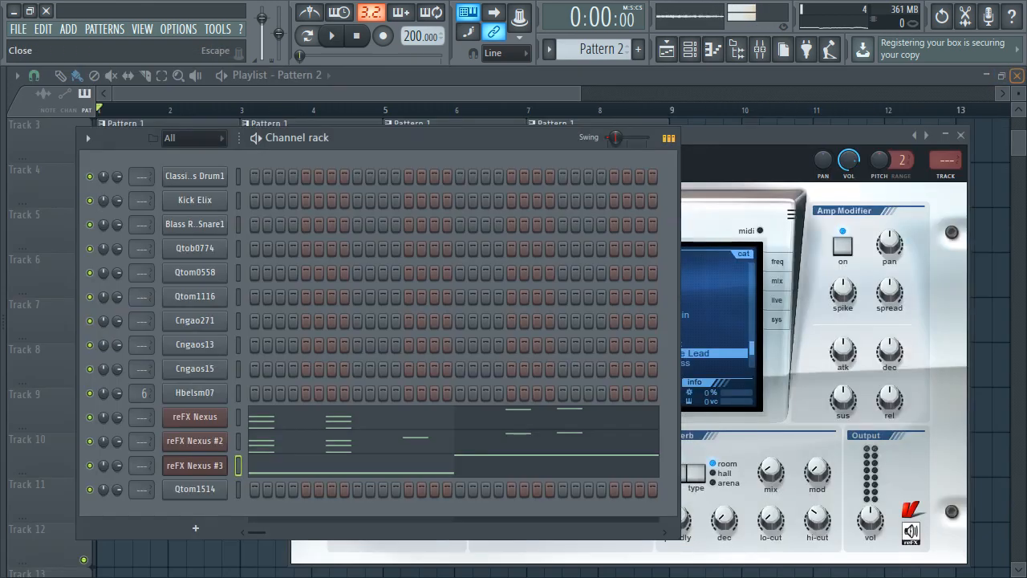
left_click_drag(578, 93, 483, 93)
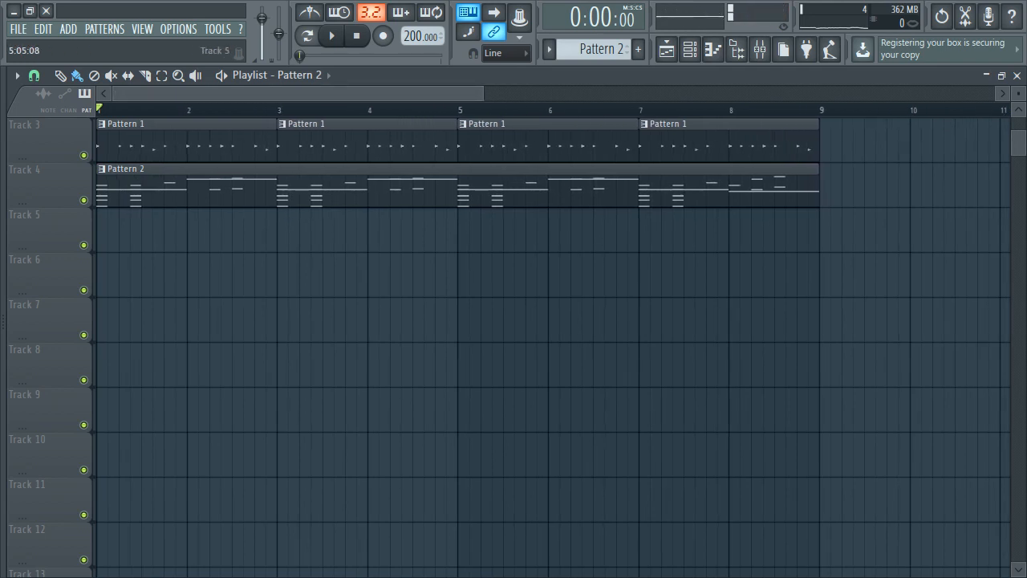
double_click(207, 190)
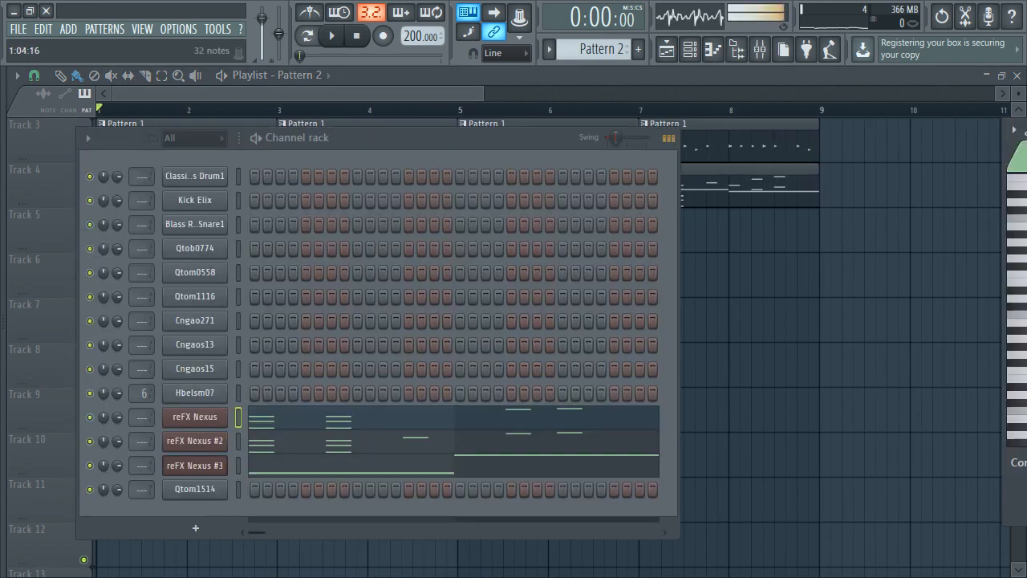
- Open the piano roll of the reFX Nexus #3 channel
right_click(195, 466)
left_click(262, 400)
right_click(195, 465)
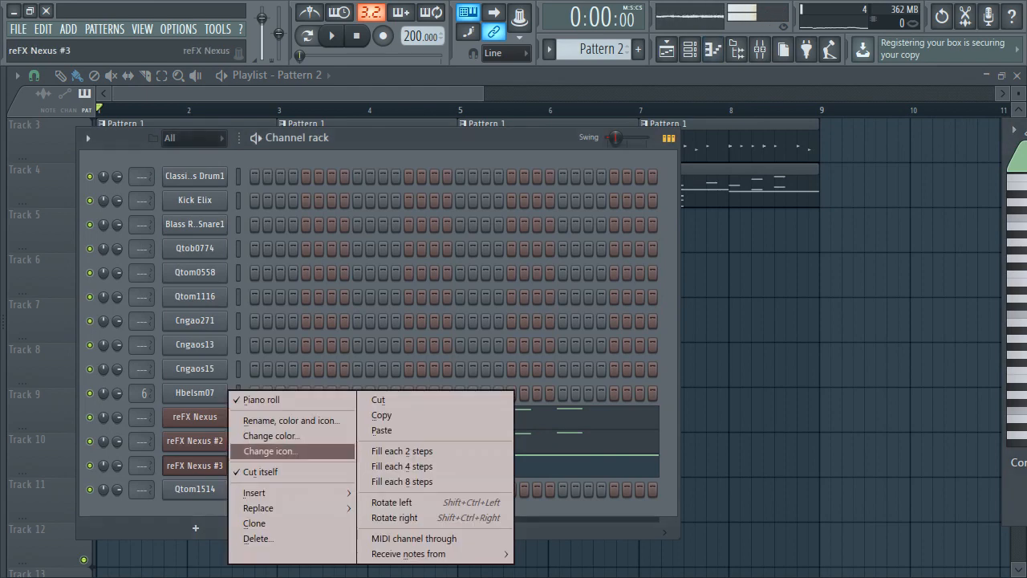
left_click(258, 401)
right_click(195, 465)
left_click(259, 400)
key("Return")
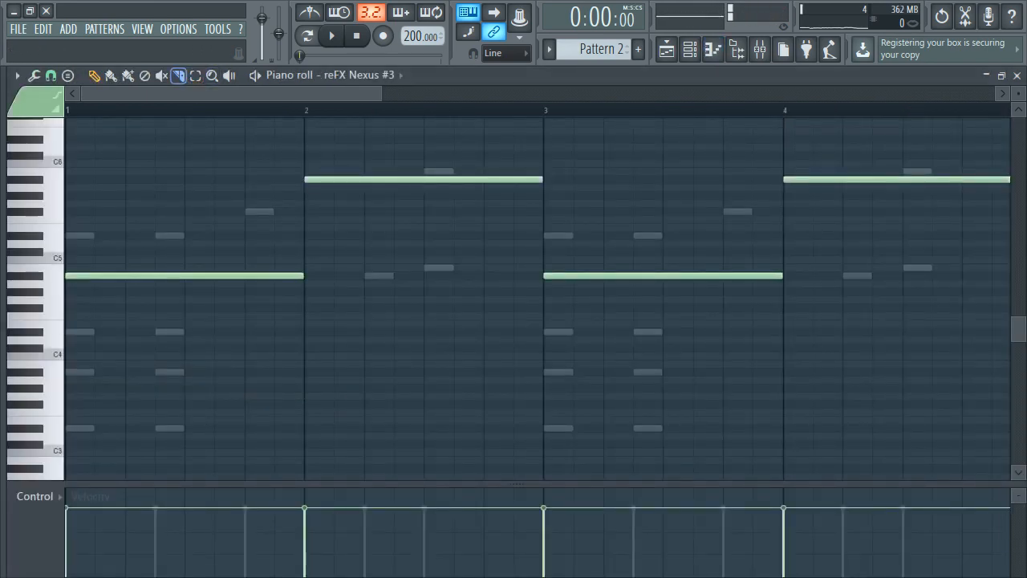
- Switch the ghost channels helper off and back on, and close the piano roll
left_click(68, 75)
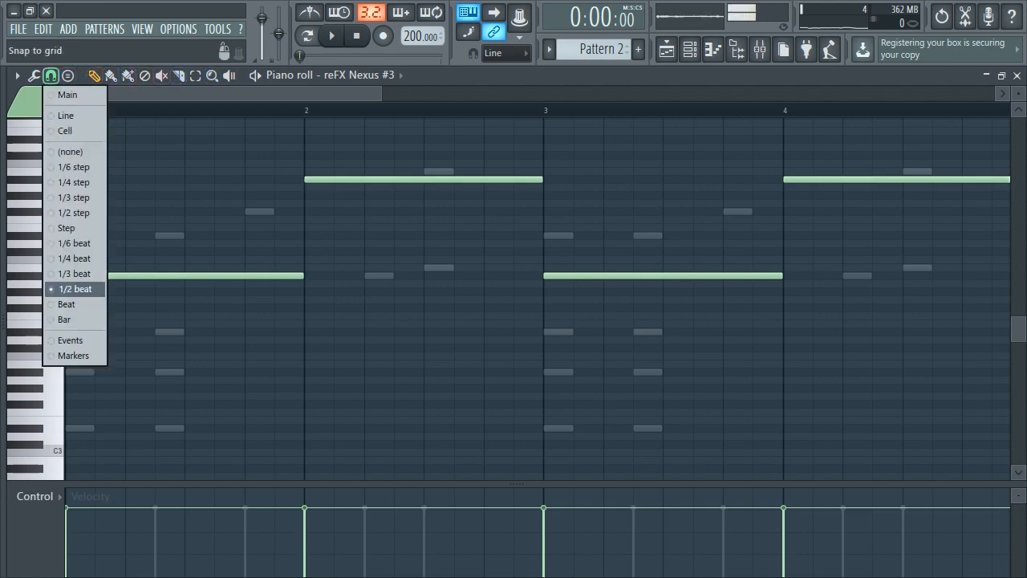
left_click(34, 75)
left_click(17, 75)
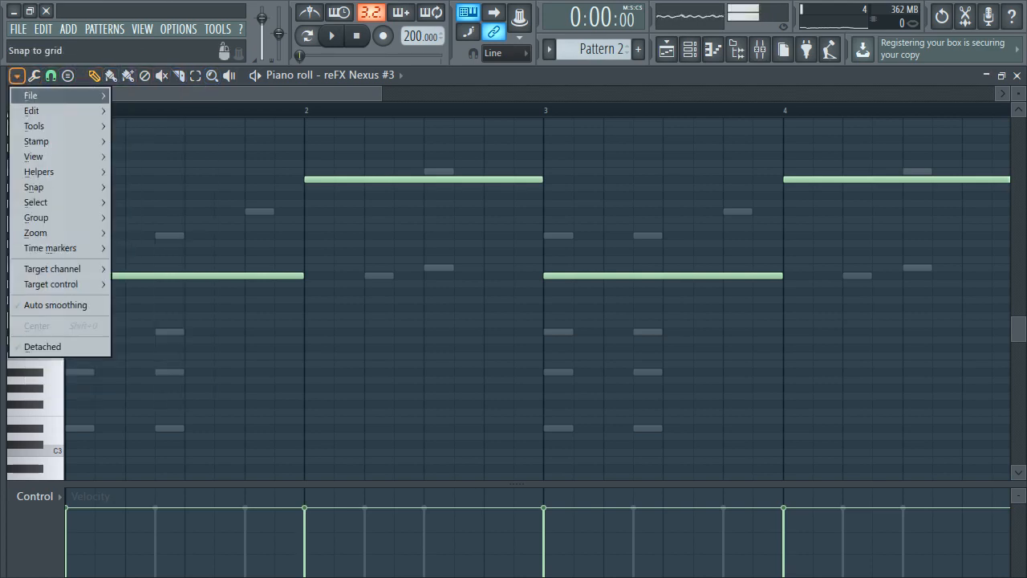
mouse_move(35, 157)
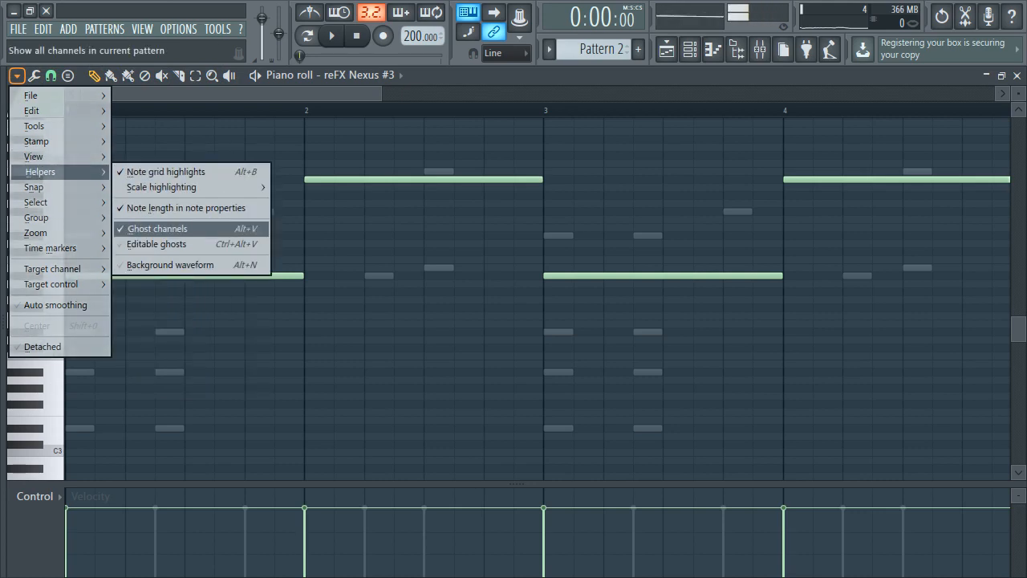
left_click(193, 208)
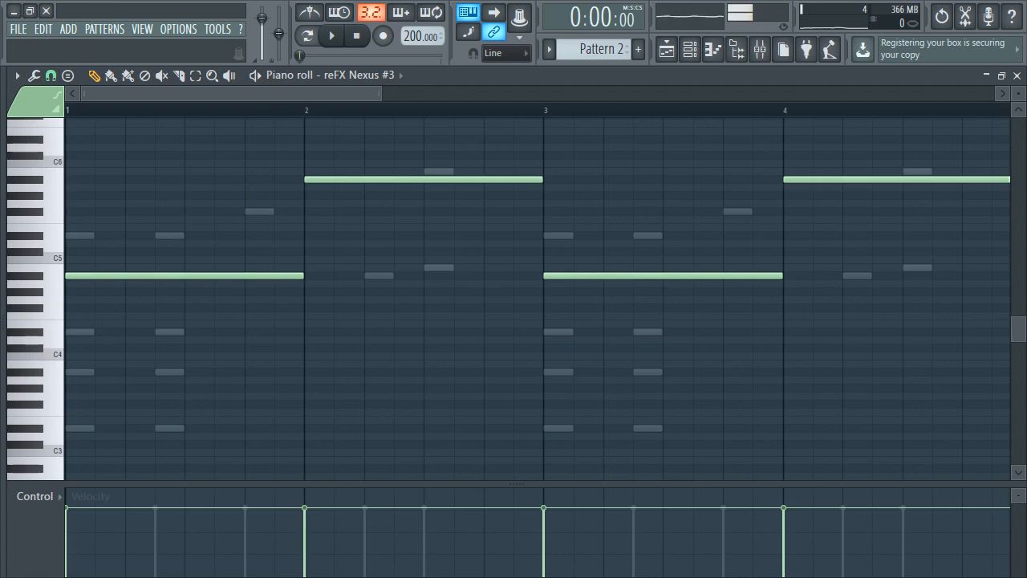
key("alt+v")
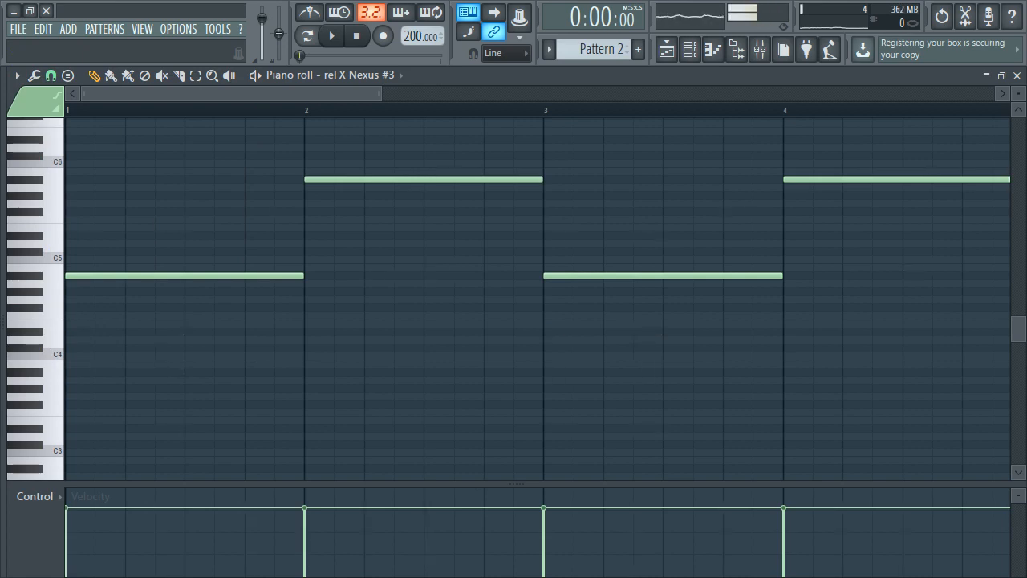
key("alt+v")
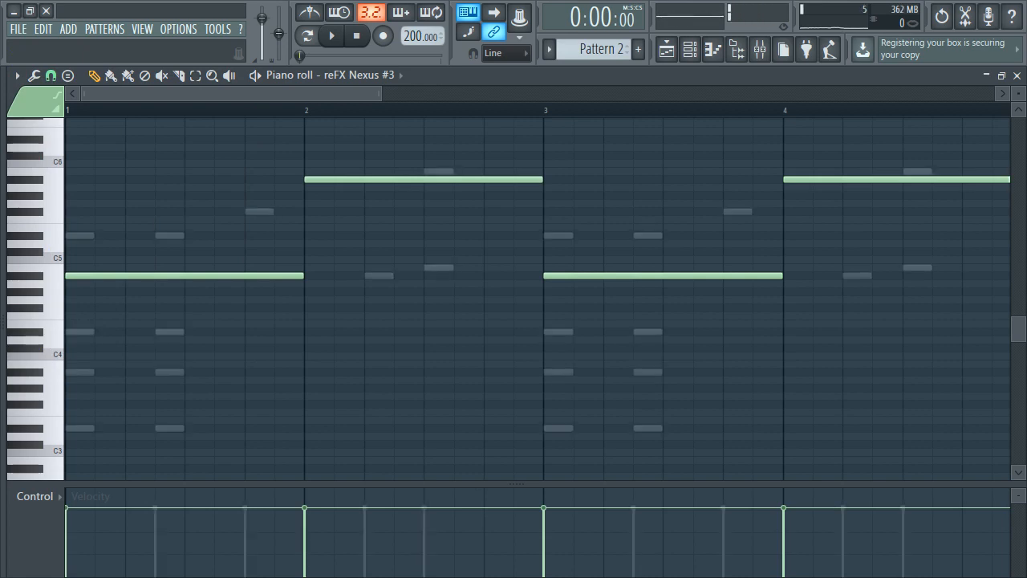
scroll(538, 298, "down", 3)
left_click(1017, 74)
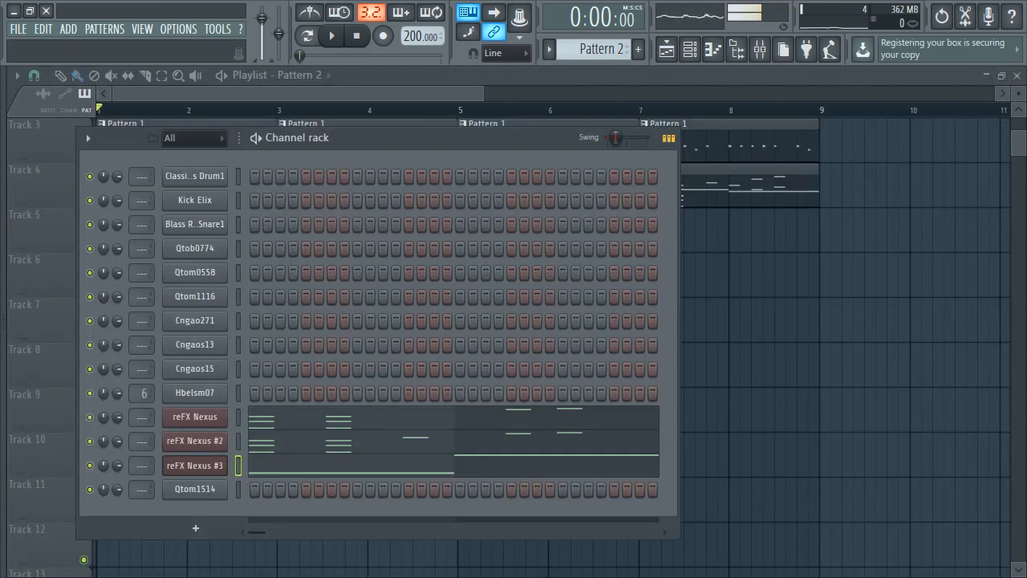
- Hide the channel rack and play the arrangement of Pattern 1 and Pattern 2 in the playlist
key("F6")
scroll(717, 321, "down", 3)
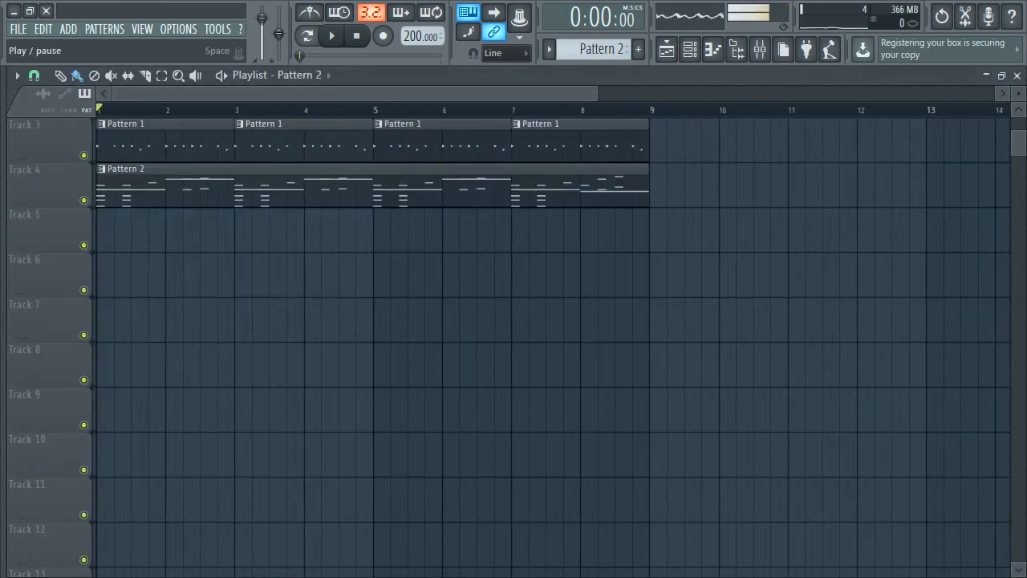
scroll(513, 110, "up", 2)
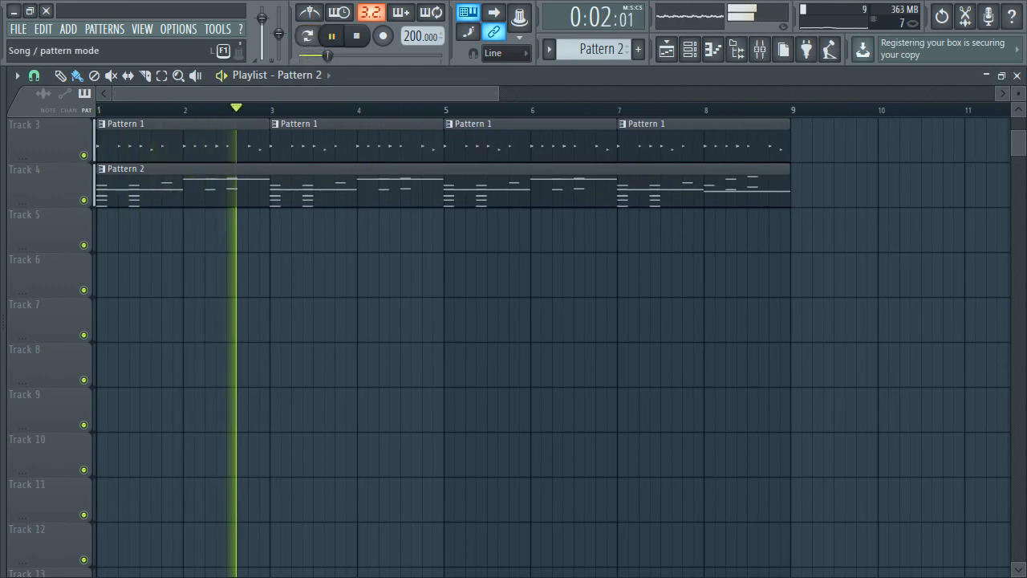
key("space")
- Open Pattern 2's channels from its playlist clip and delete the reFX Nexus #3 channel
double_click(347, 201)
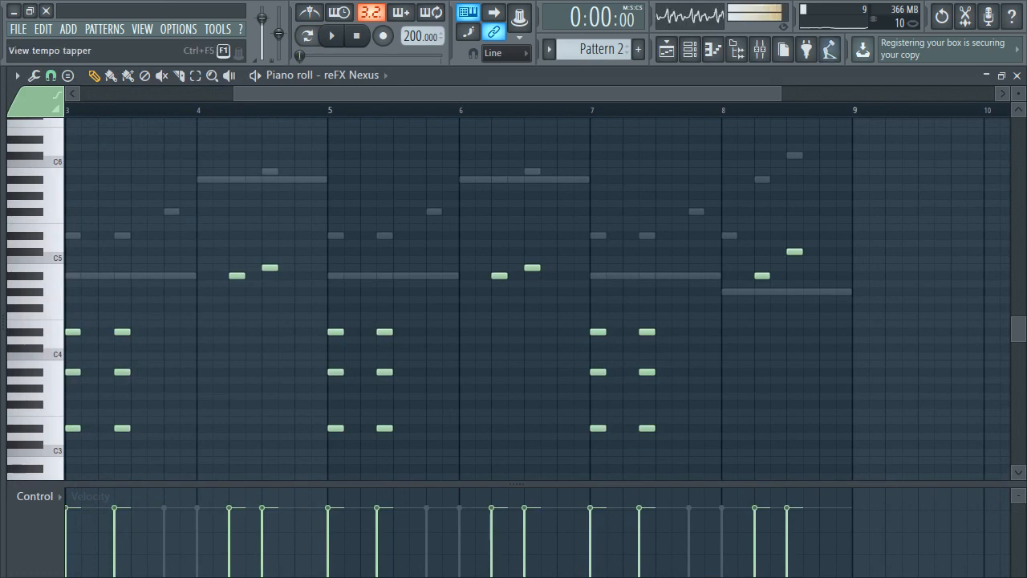
left_click(1017, 76)
right_click(227, 465)
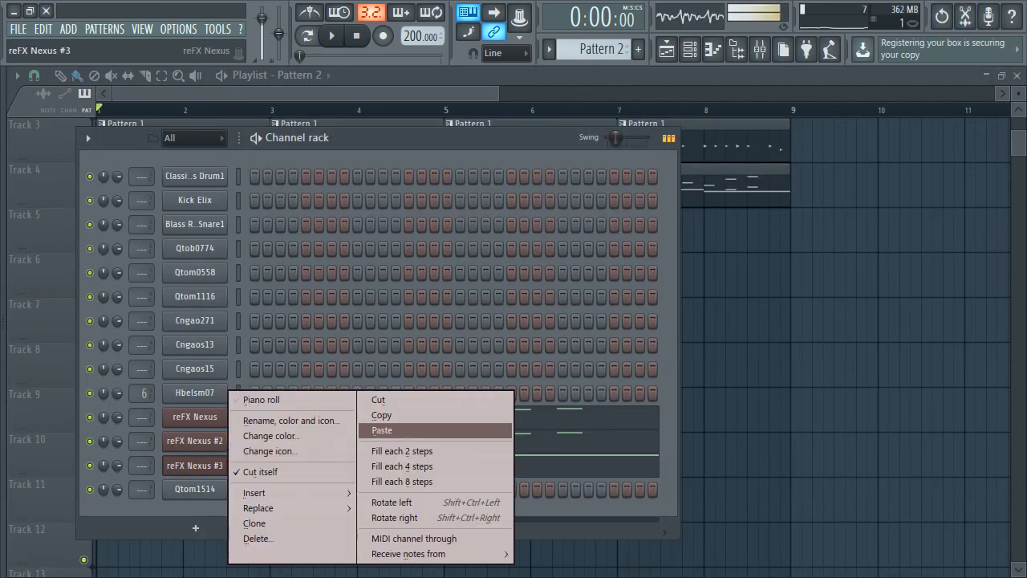
left_click(258, 539)
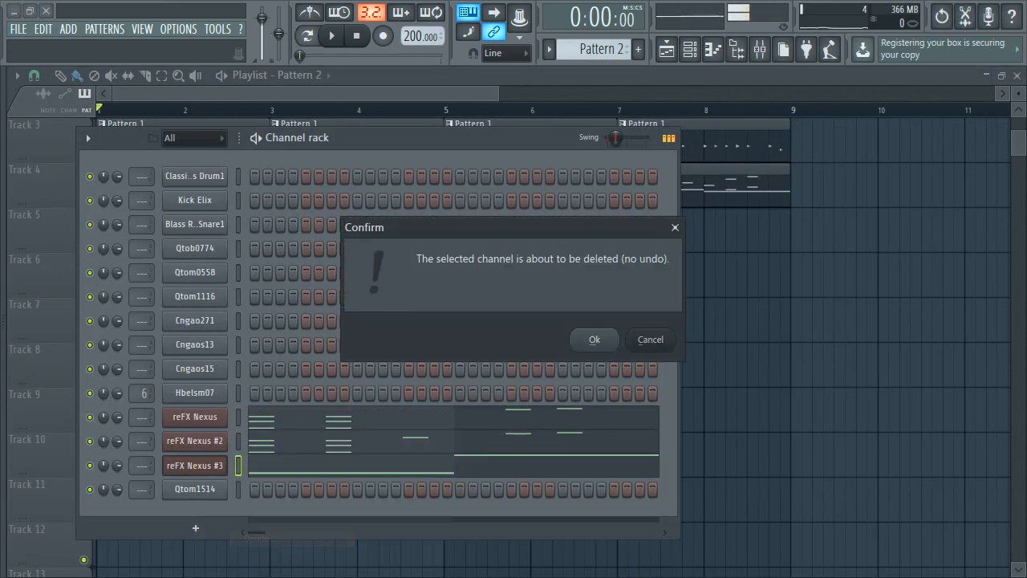
key("Return")
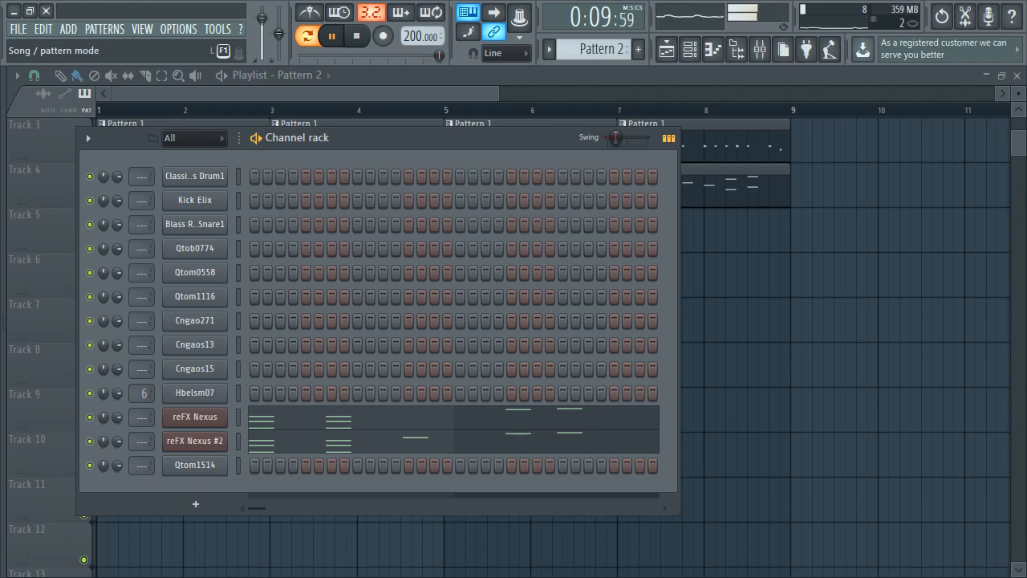
- Switch to Firefox and view the 3 Reggae Drum Kits page on producersbuzz.com from its beginning
key("alt+Tab")
key("alt+Tab")
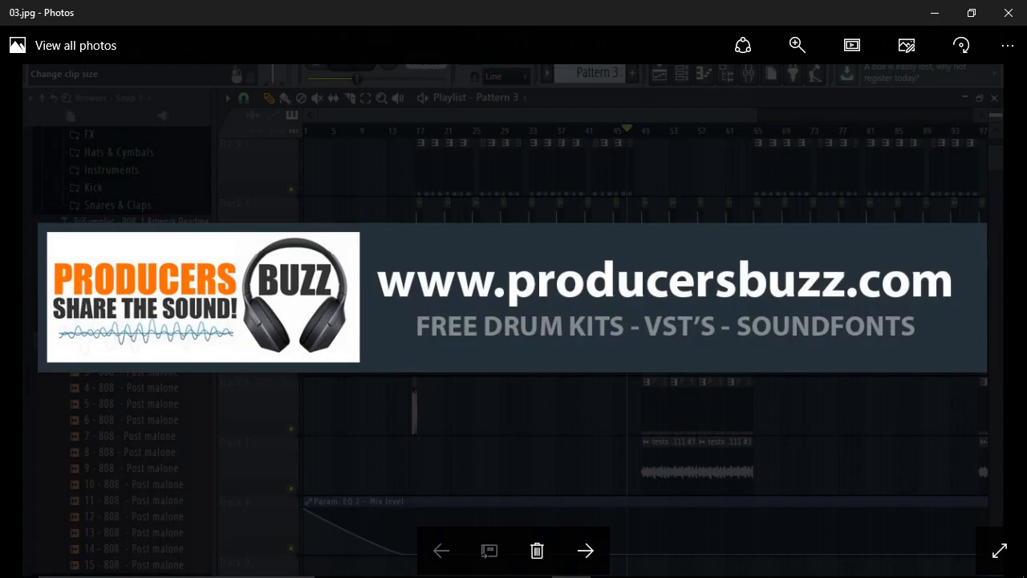
key("alt+Tab")
key("alt+Tab")
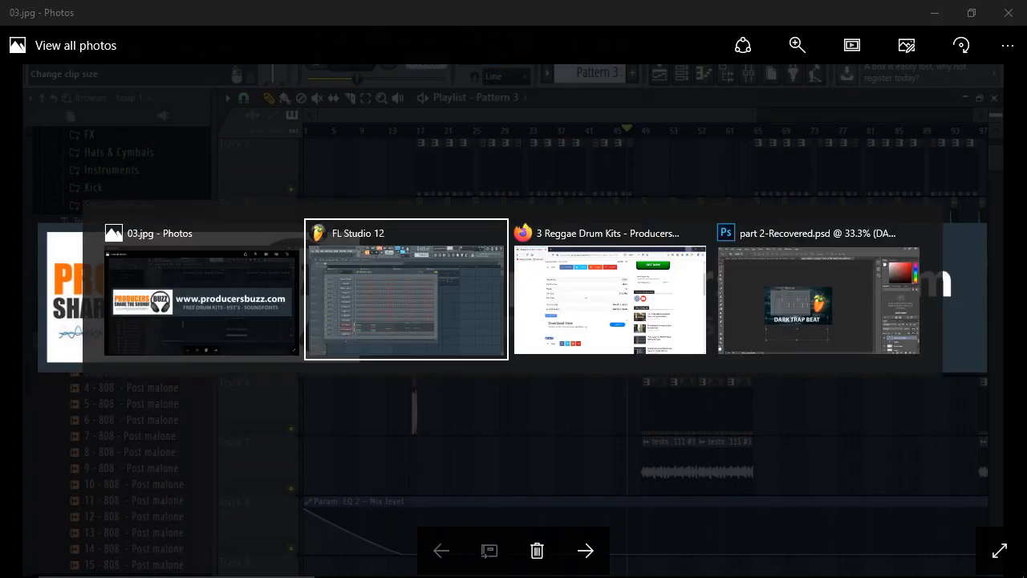
scroll(514, 321, "up", 3)
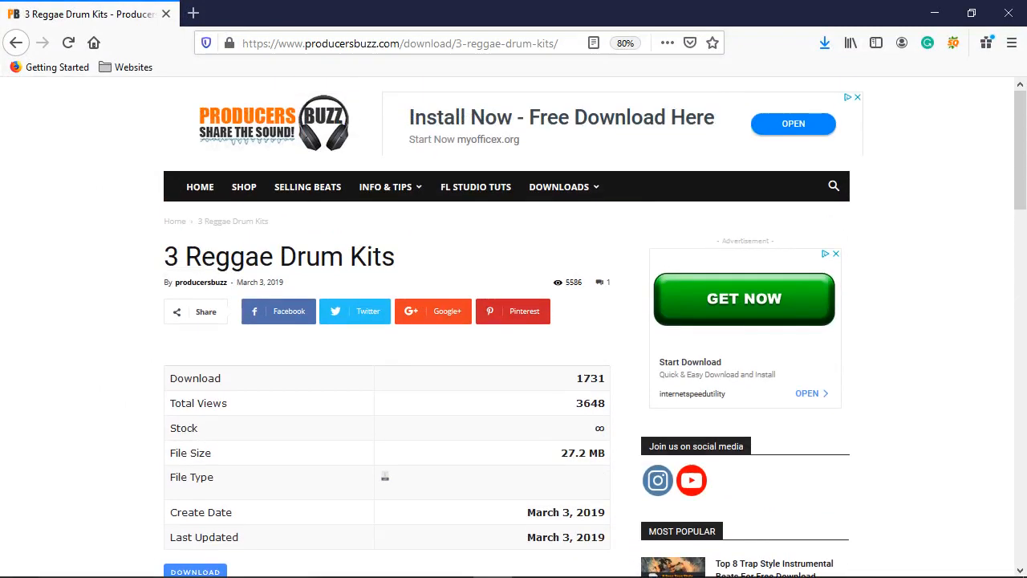
key("alt+Tab")
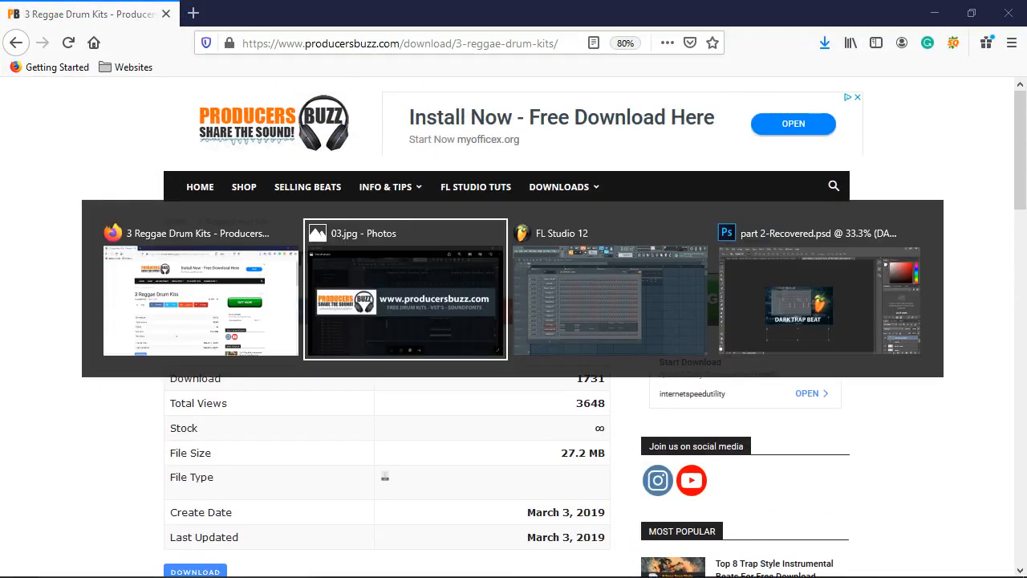
key("Tab")
key("Escape")
- Open the downloaded 3 Reggae Drum Kits zip from its Downloads folder and browse its main folder to Kit 3
left_click(825, 43)
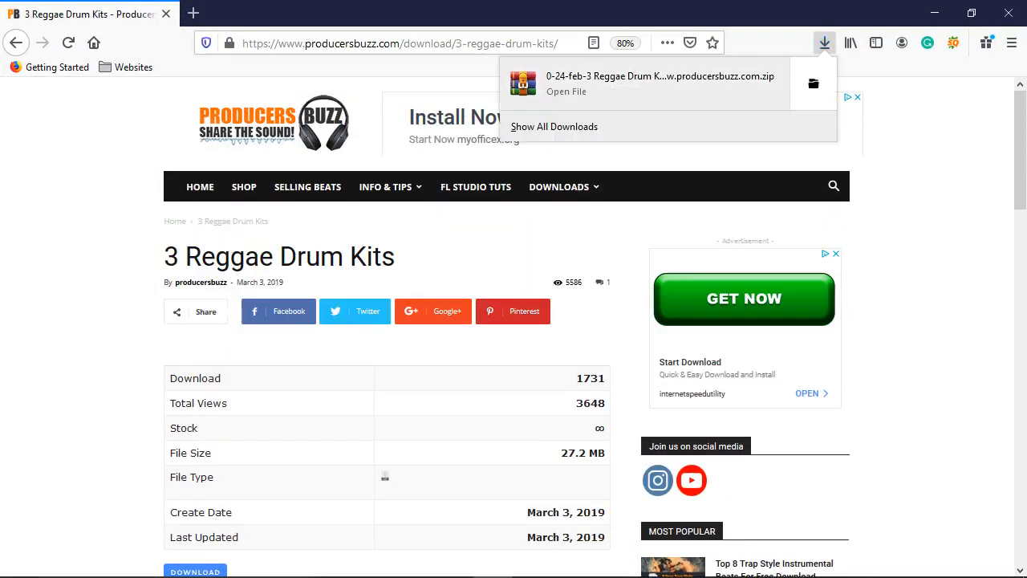
left_click(814, 83)
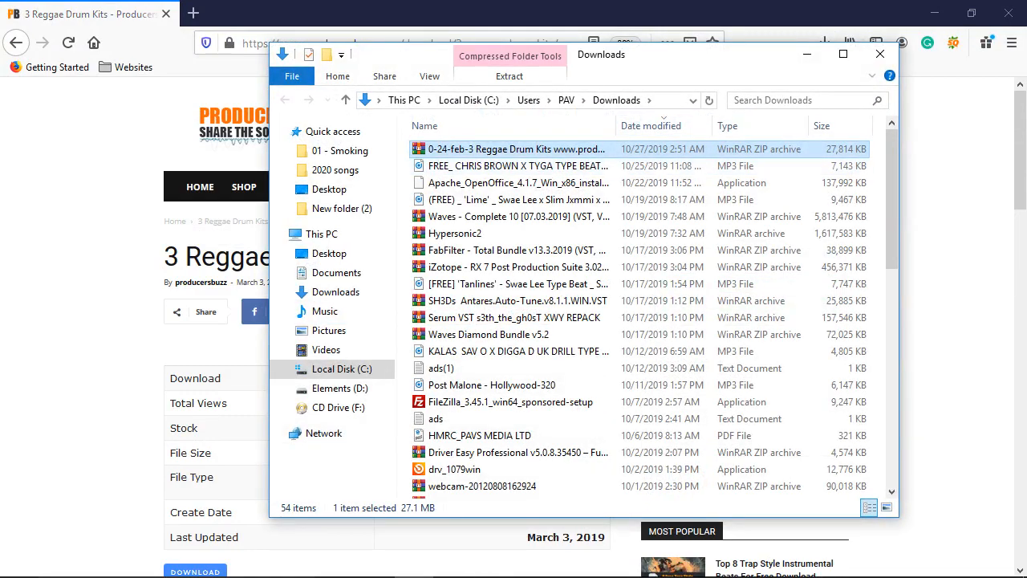
key("Return")
left_click_drag(514, 13, 612, 128)
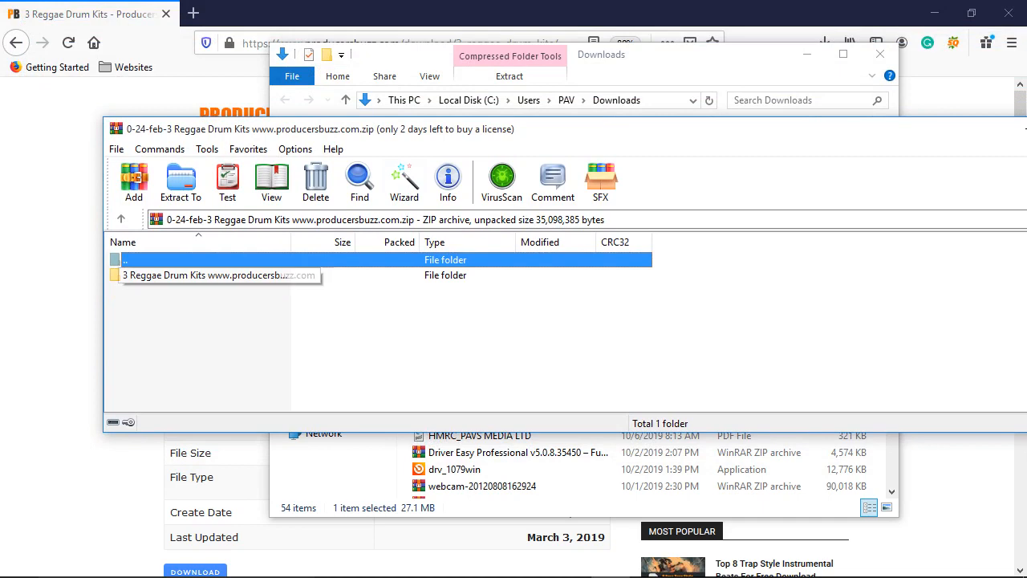
left_click(206, 275)
key("Return")
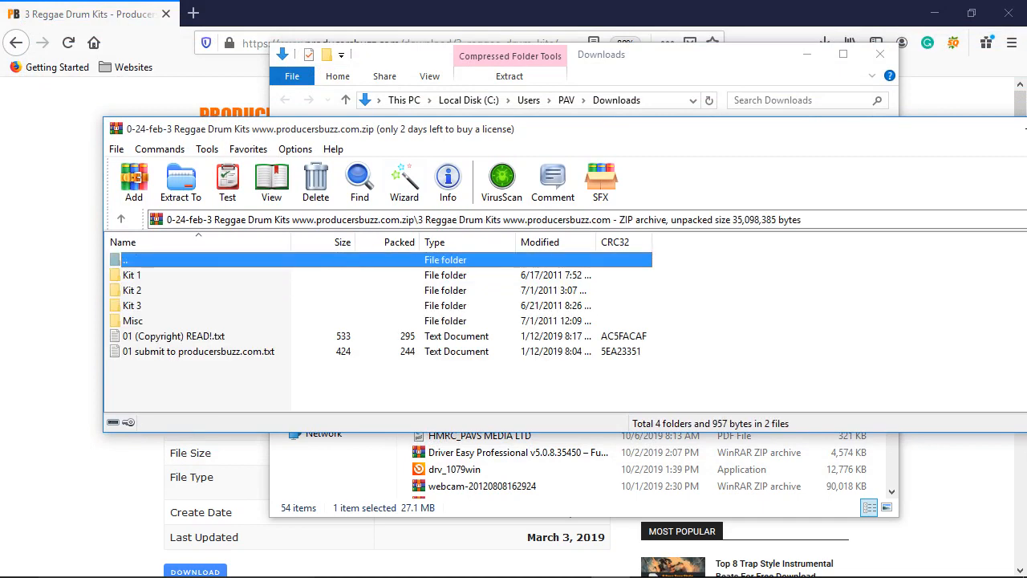
key("Down")
key("Down")
key("Down")
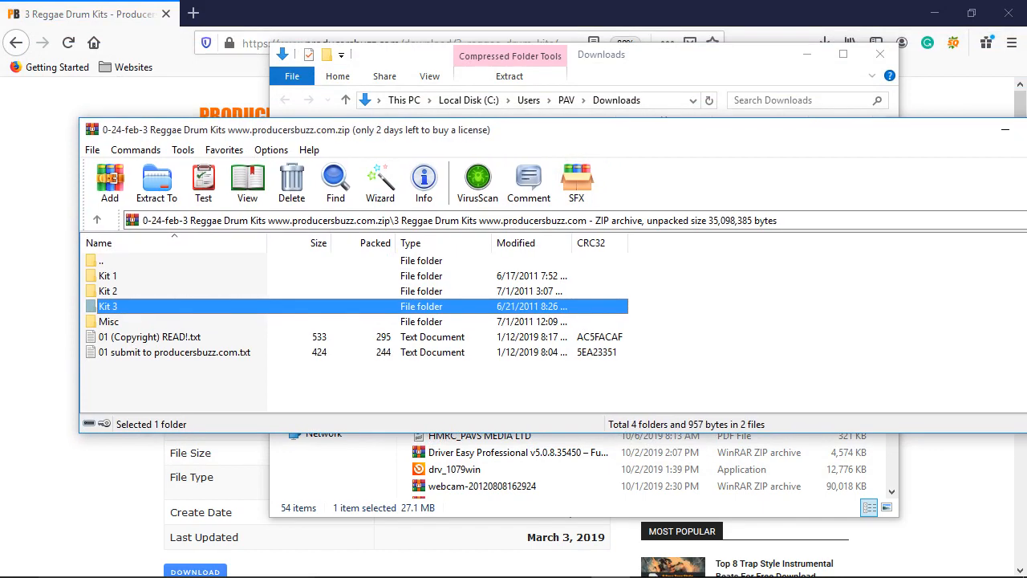
- Switch back to FL Studio and change playback to song mode to hear the drums and melody together
key("alt+Tab")
key("alt+Tab")
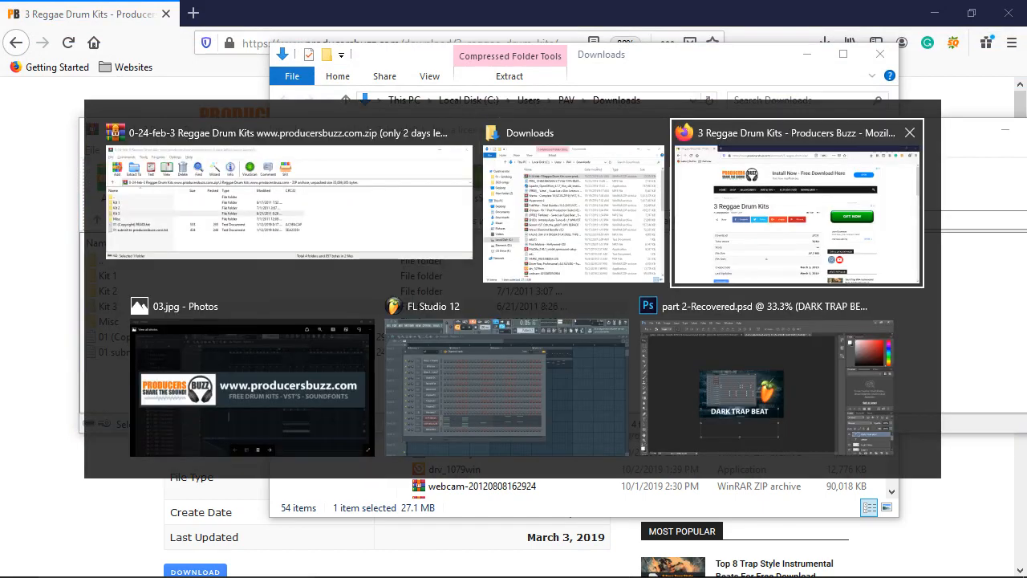
key("alt+Tab")
key("alt+Tab")
key("alt+shift+Tab")
key("alt+Tab")
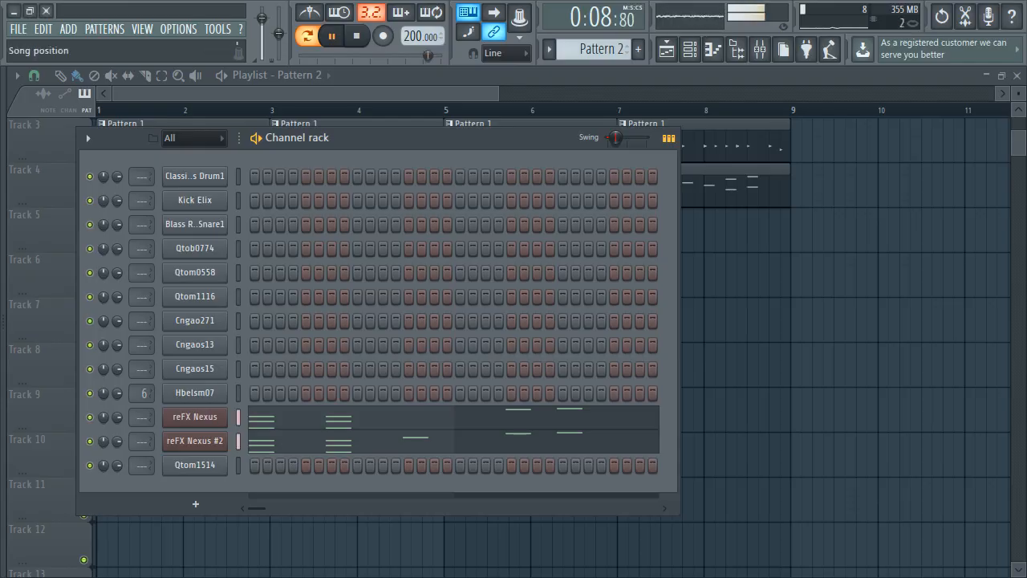
key("l")
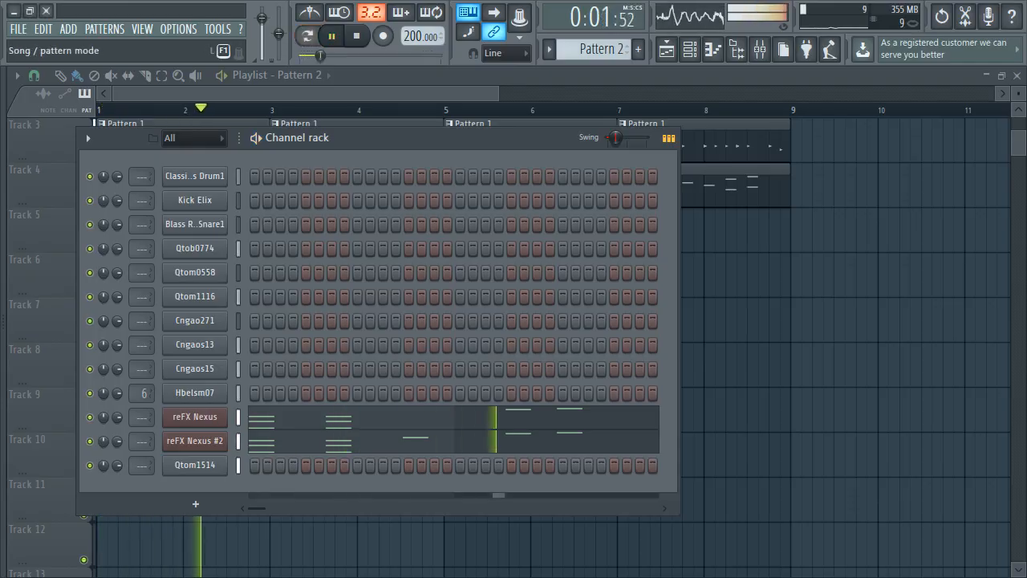